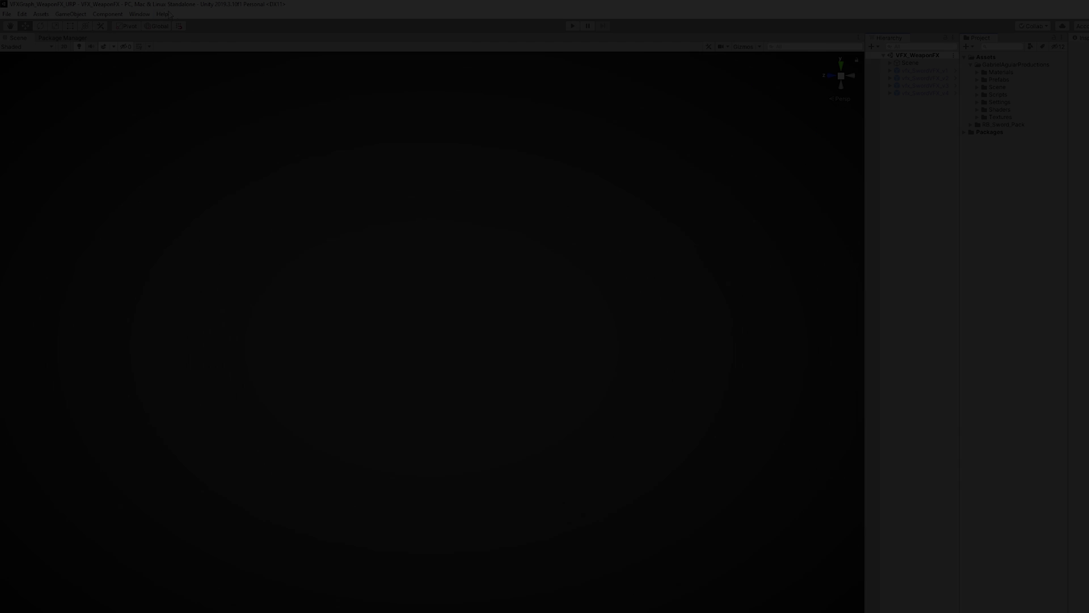
# Step: Check the Visual Effect Graph and Shader Graph packages in the Package Manager
pyautogui.click(139, 14)
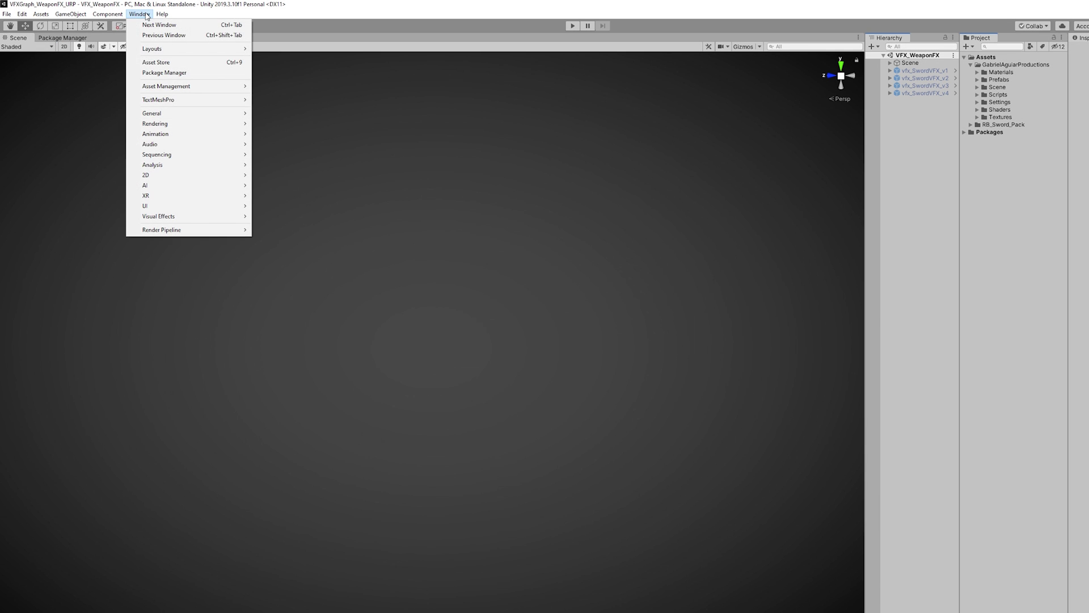
pyautogui.click(165, 73)
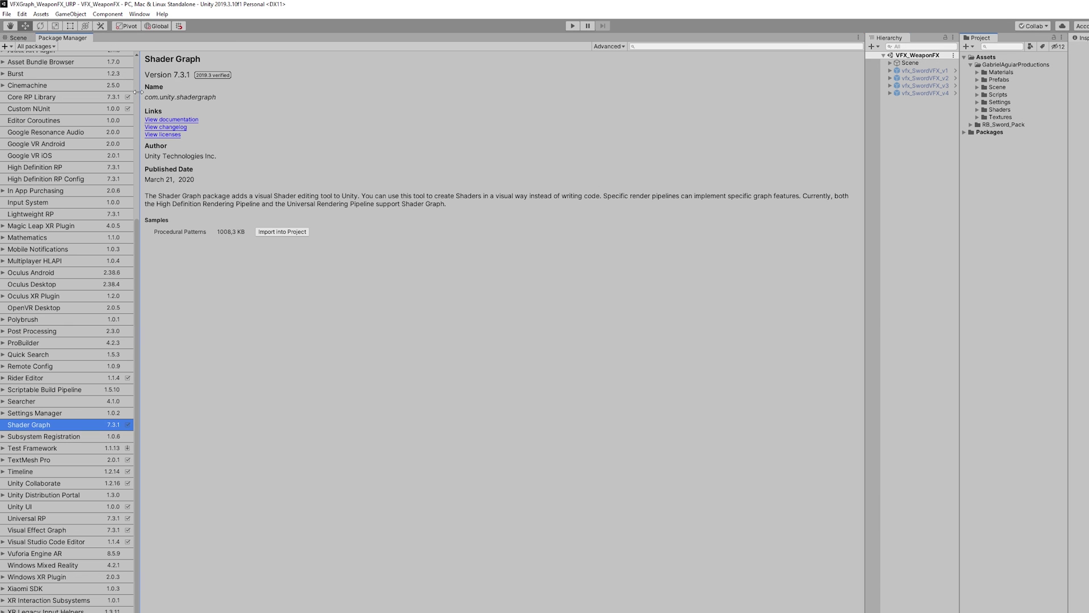
pyautogui.moveTo(138, 92); pyautogui.dragTo(159, 95)
pyautogui.click(85, 530)
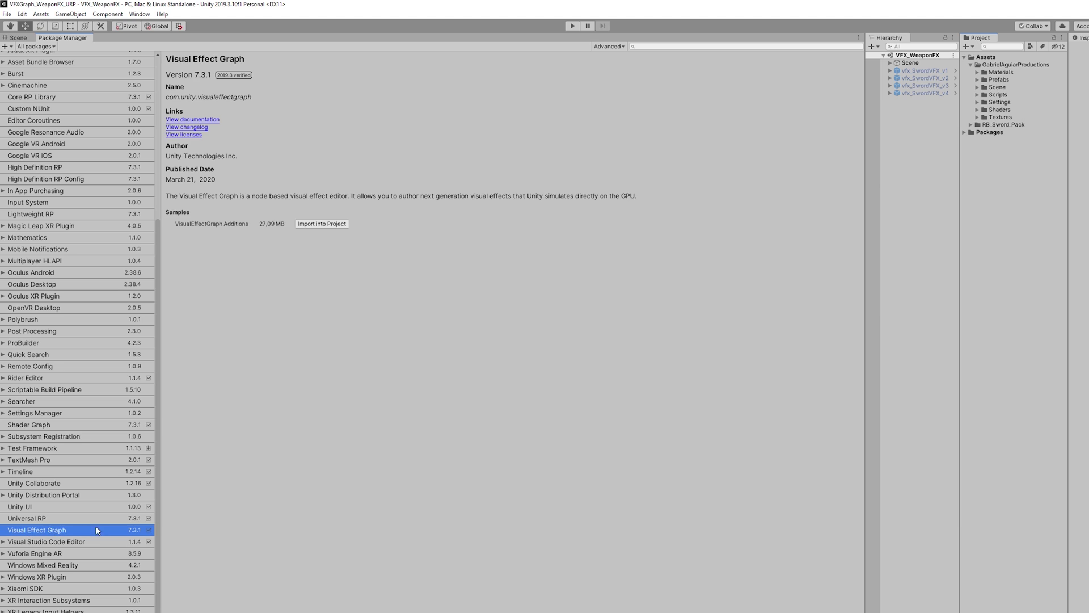
pyautogui.click(37, 425)
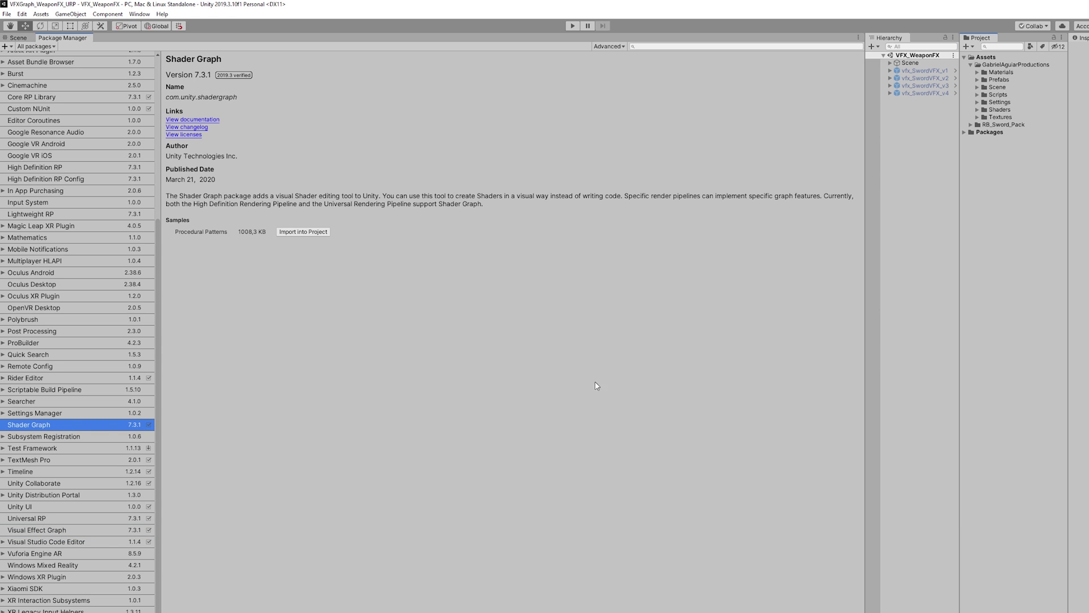
# Step: Return to the scene and check the Experimental Operators/Blocks option in the Visual Effects preferences, closing the preferences when done
pyautogui.click(17, 38)
pyautogui.click(7, 13)
pyautogui.moveTo(20, 16)
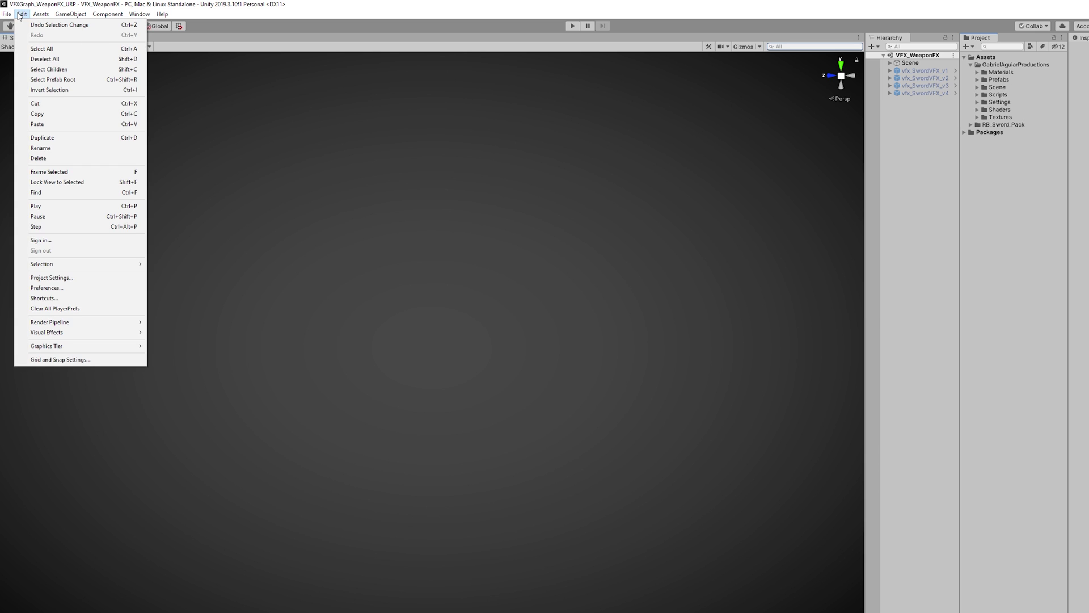
pyautogui.click(51, 288)
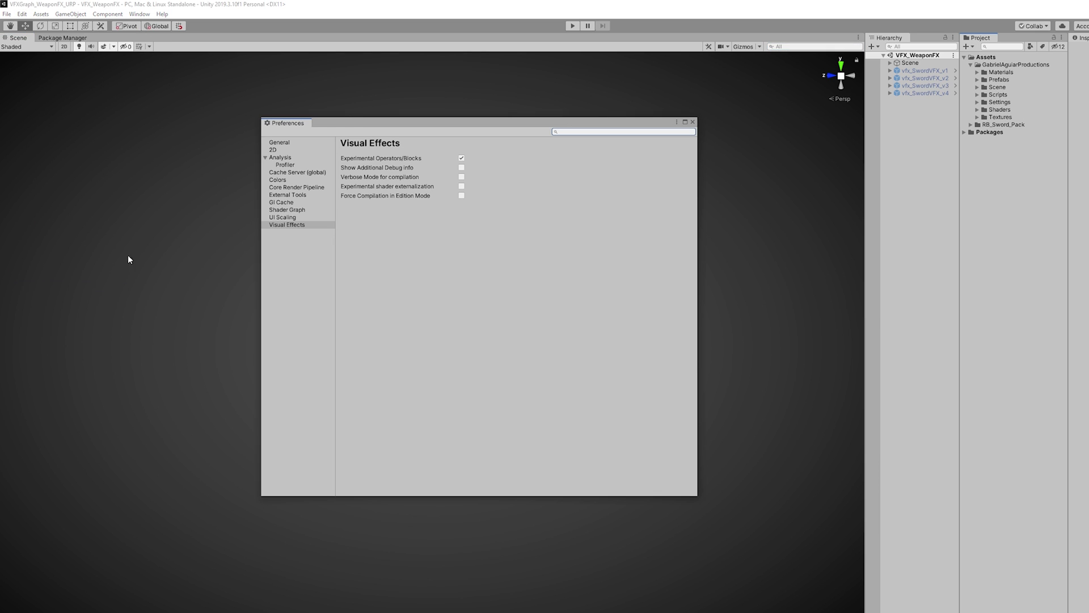
pyautogui.click(304, 225)
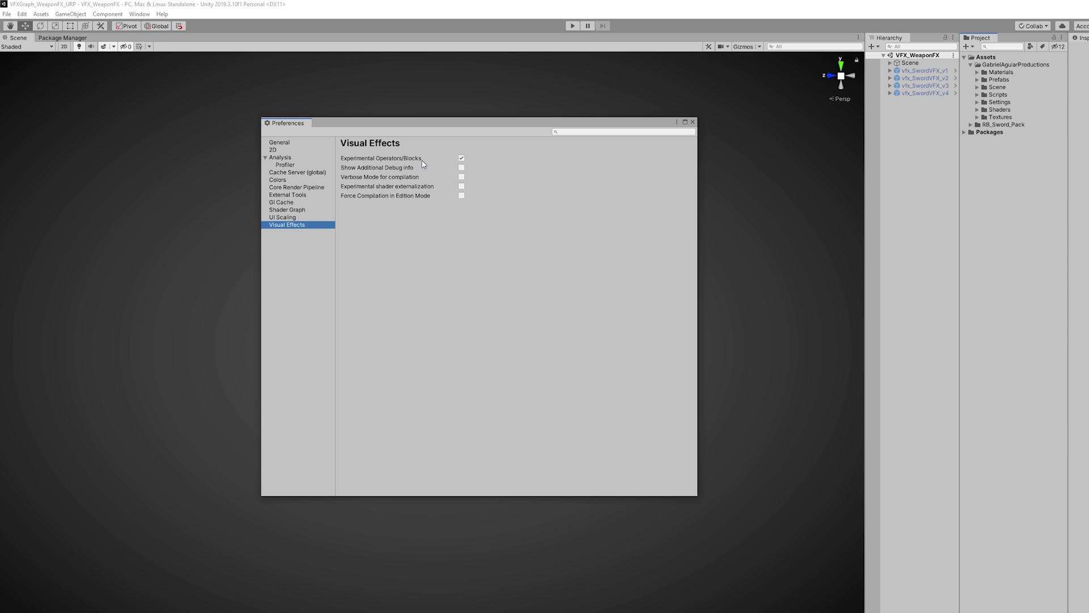
pyautogui.click(692, 122)
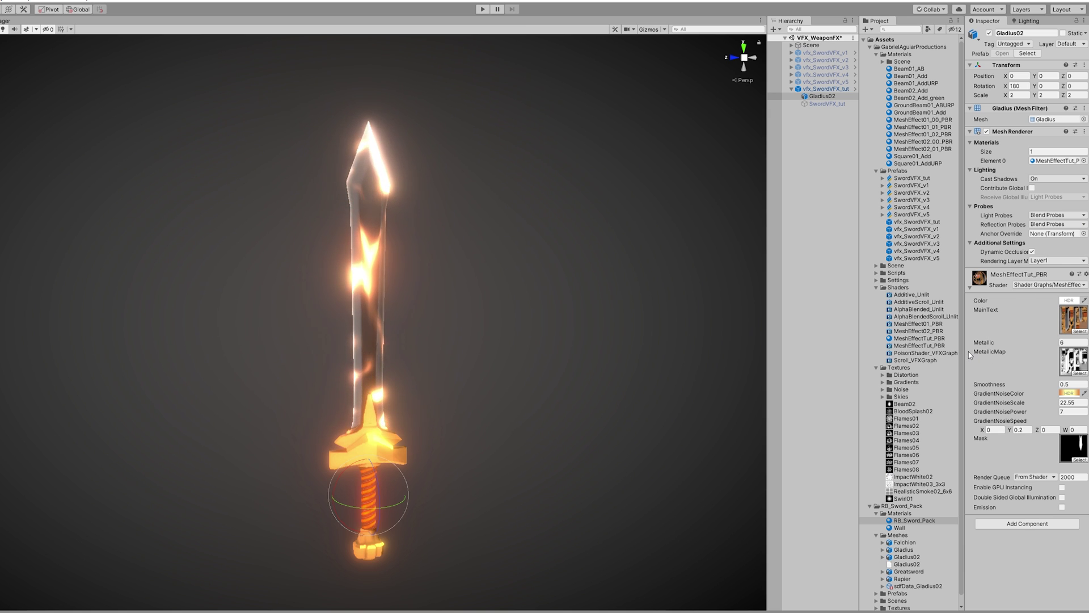
# Step: Toggle the SwordVFX_tut object on and off to compare the sword with and without its particle effects
pyautogui.moveTo(970, 354); pyautogui.dragTo(957, 341)
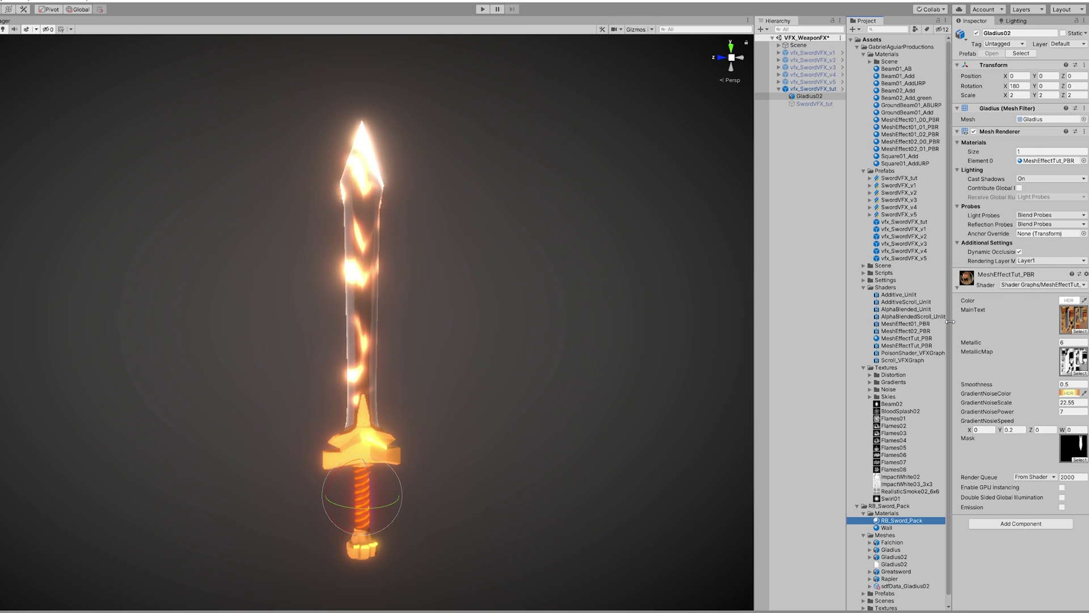
pyautogui.click(815, 103)
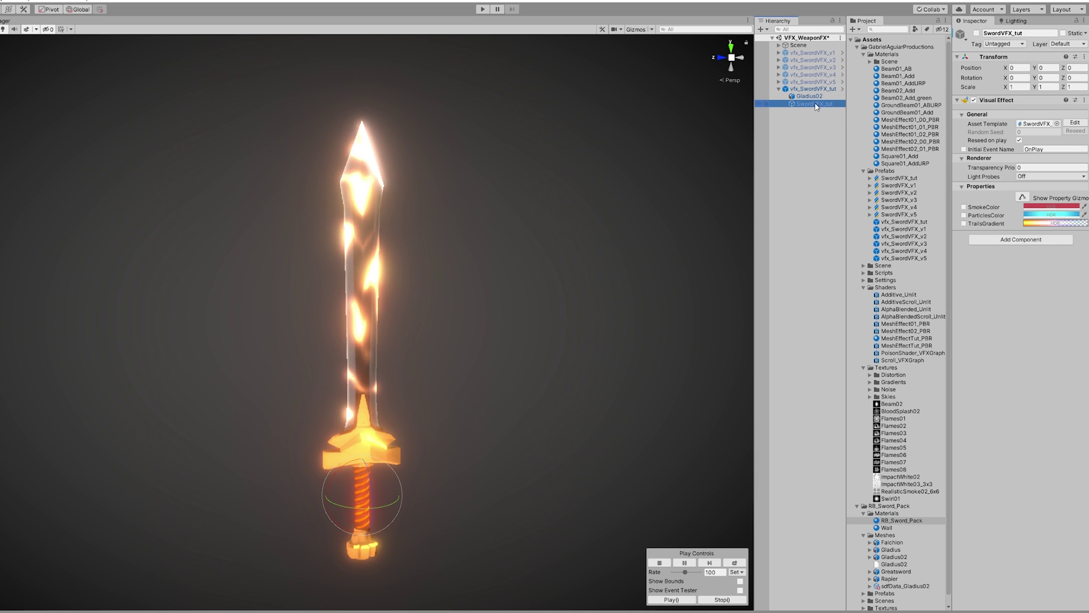
pyautogui.click(977, 33)
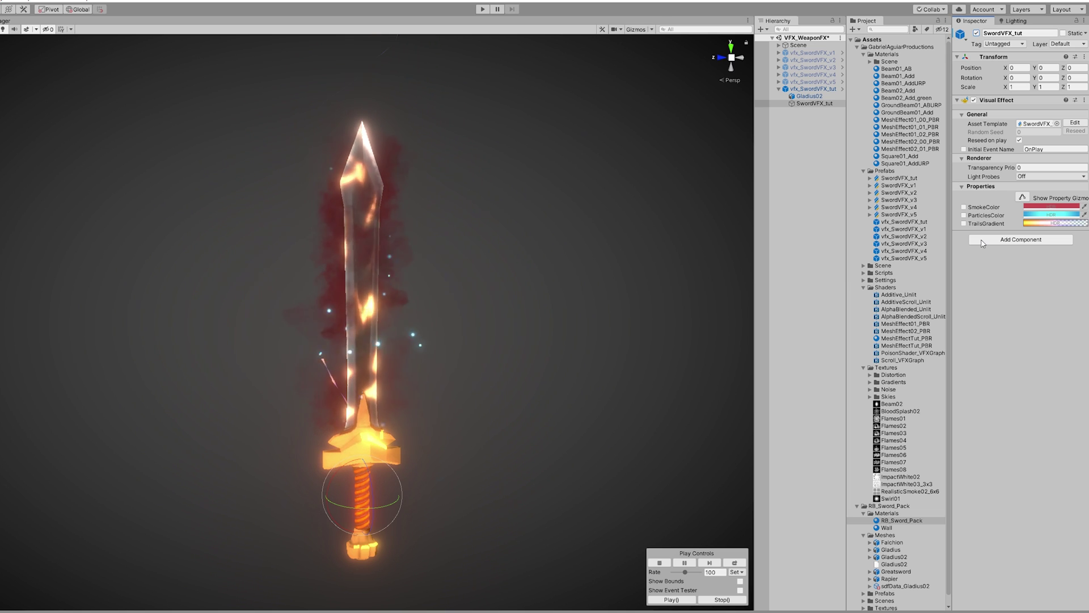
pyautogui.click(976, 34)
pyautogui.click(977, 33)
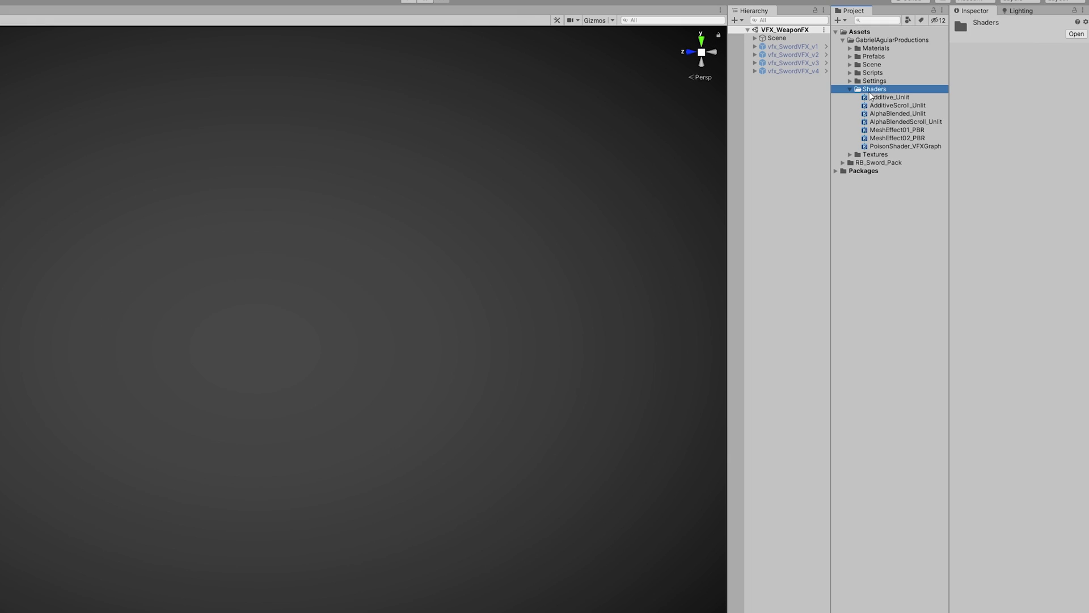
# Step: Create a PBR Graph shader named MeshEffectTut_PBR in the Shaders folder and open it for editing
pyautogui.rightClick(873, 90)
pyautogui.moveTo(884, 97)
pyautogui.moveTo(851, 124)
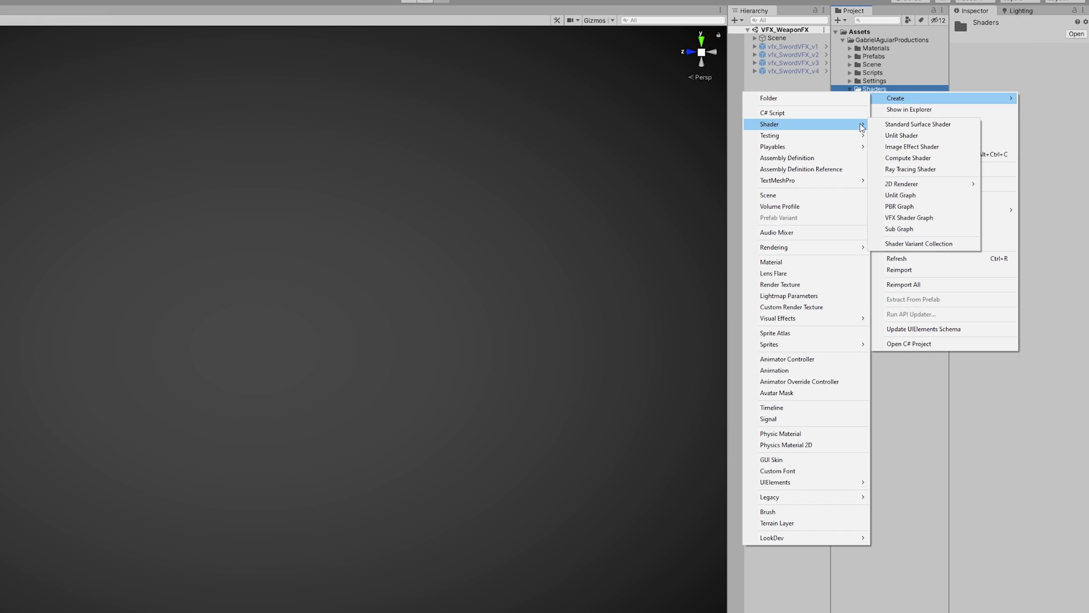
pyautogui.click(899, 206)
pyautogui.write('MeshEffectTut_PBR')
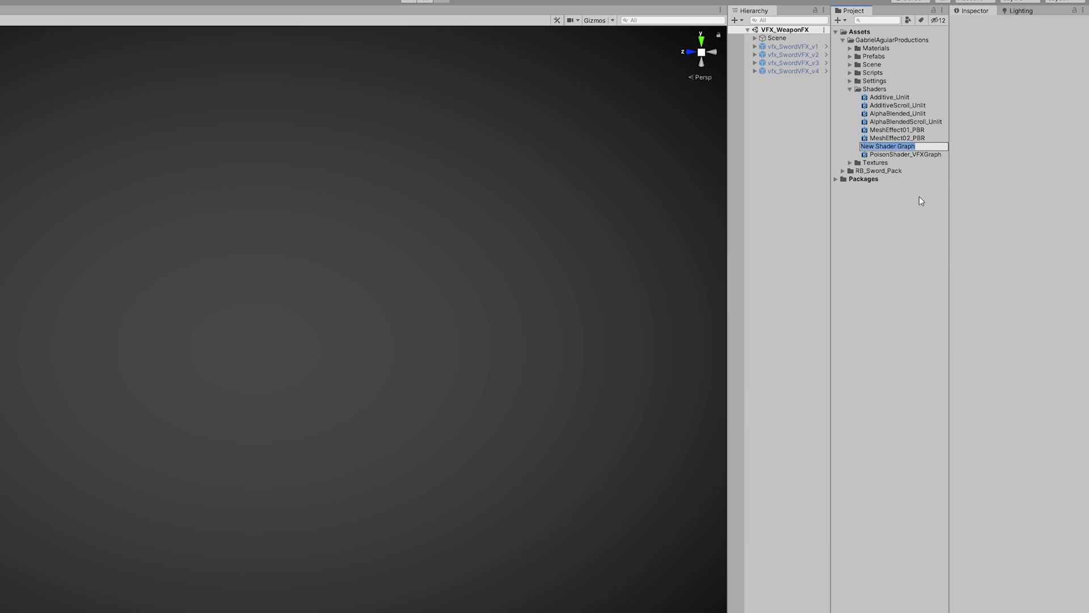
pyautogui.press('Return')
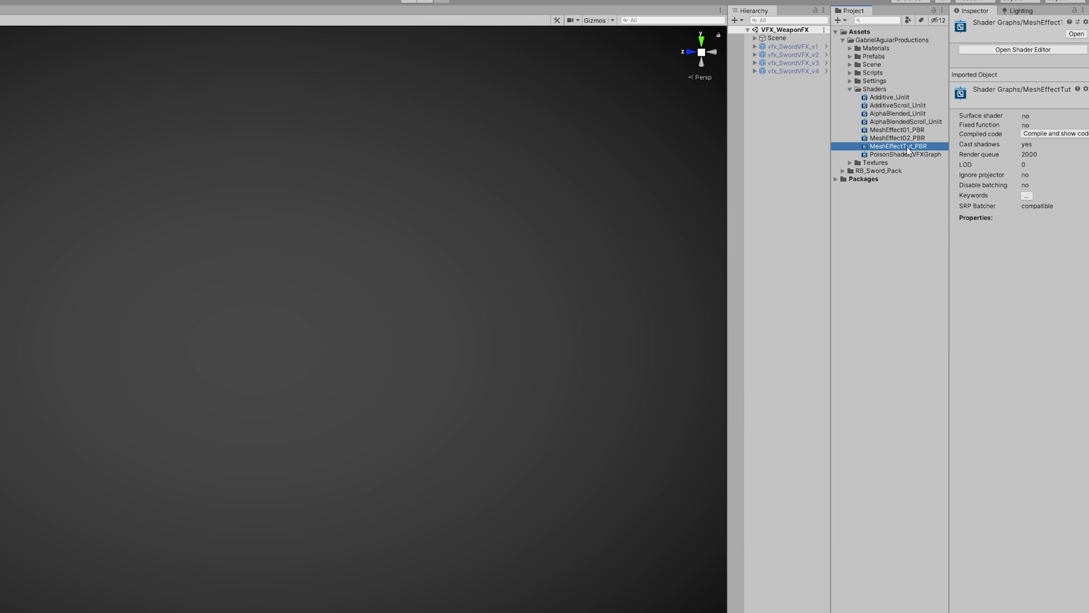
pyautogui.doubleClick(907, 146)
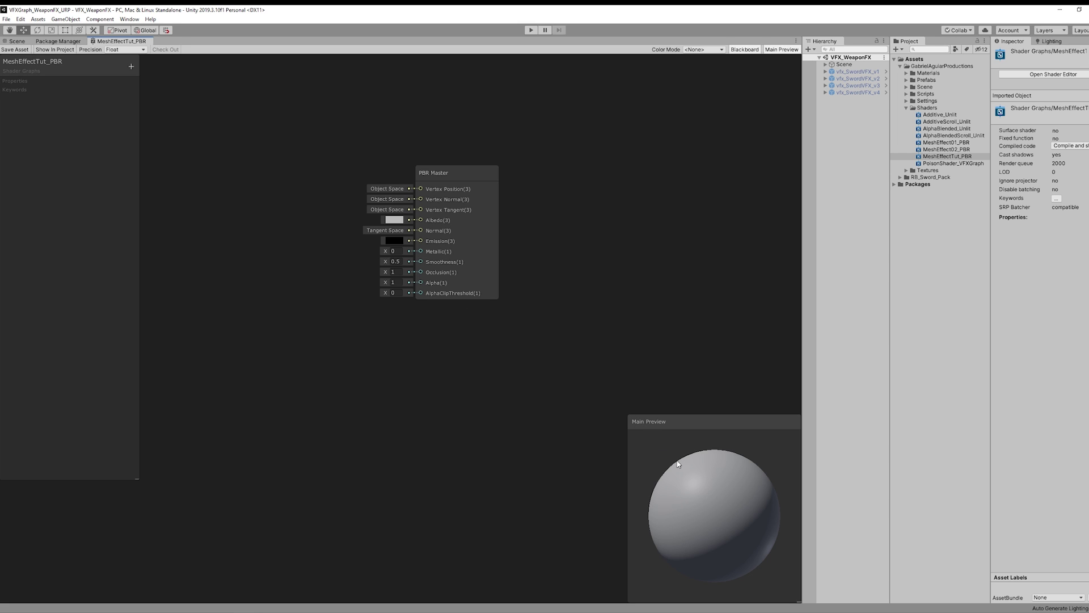
# Step: Set the main preview to the second Gladius mesh as custom mesh, turn it into view, and reposition the PBR Master node
pyautogui.rightClick(722, 507)
pyautogui.click(744, 561)
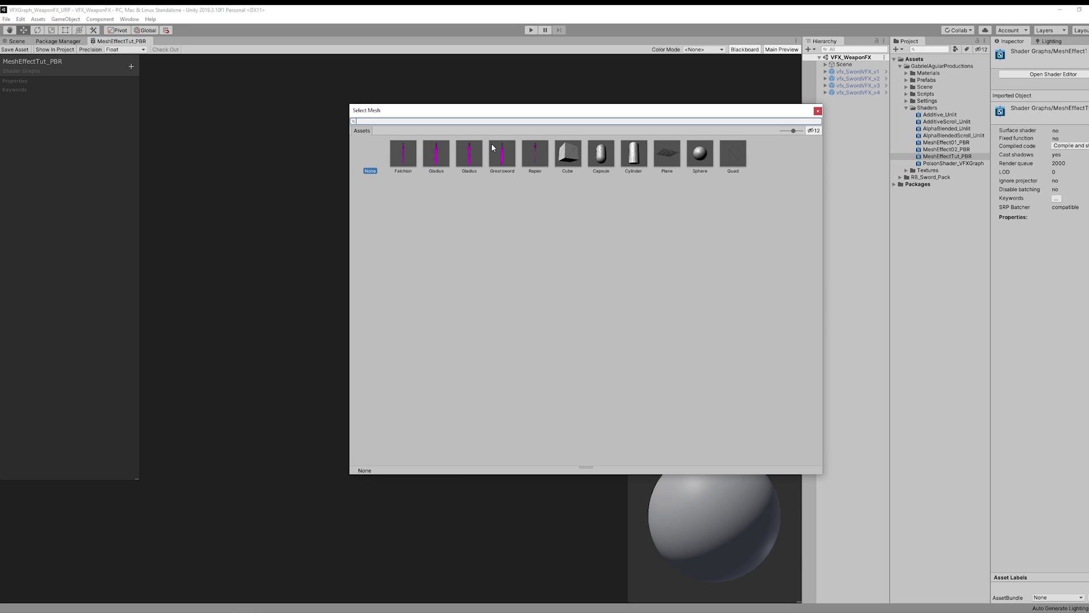
pyautogui.click(471, 155)
pyautogui.doubleClick(468, 154)
pyautogui.moveTo(723, 524); pyautogui.dragTo(760, 520)
pyautogui.moveTo(723, 476)
pyautogui.mouseDown()
pyautogui.moveTo(683, 481)
pyautogui.moveTo(729, 477)
pyautogui.mouseUp()
pyautogui.moveTo(403, 293); pyautogui.dragTo(498, 366, button='middle')
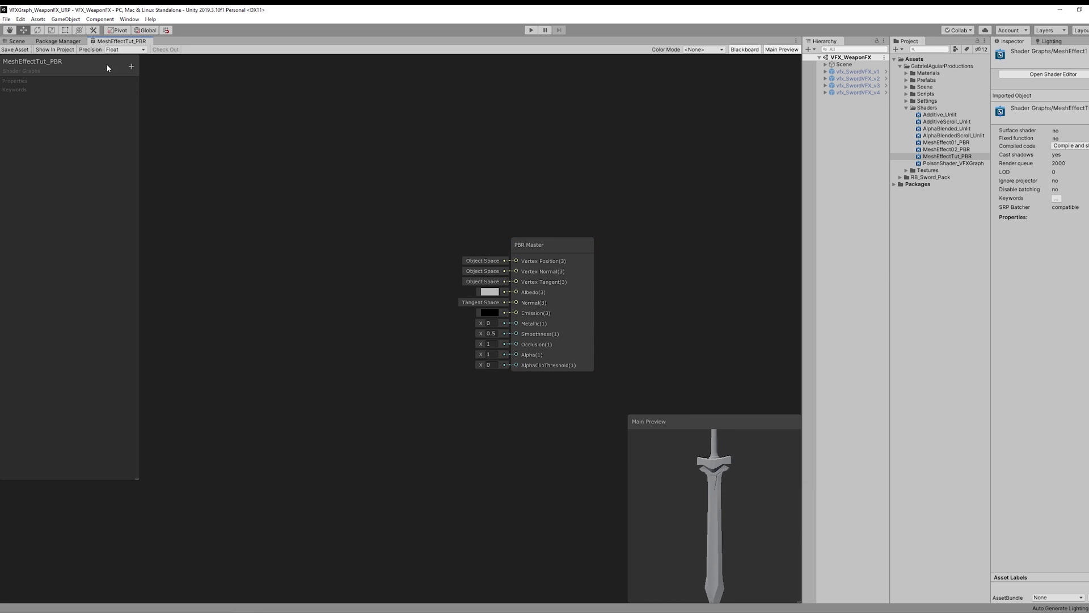
# Step: Add a Color property to the shader in HDR mode with a white default and alpha 100
pyautogui.click(131, 67)
pyautogui.click(148, 105)
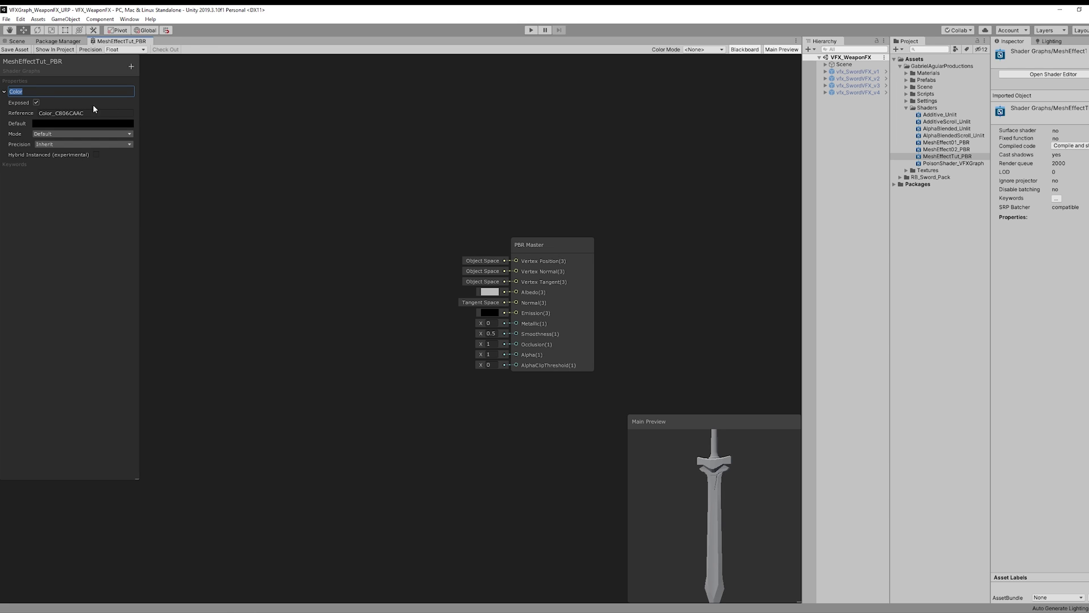
pyautogui.click(62, 134)
pyautogui.click(45, 151)
pyautogui.click(59, 124)
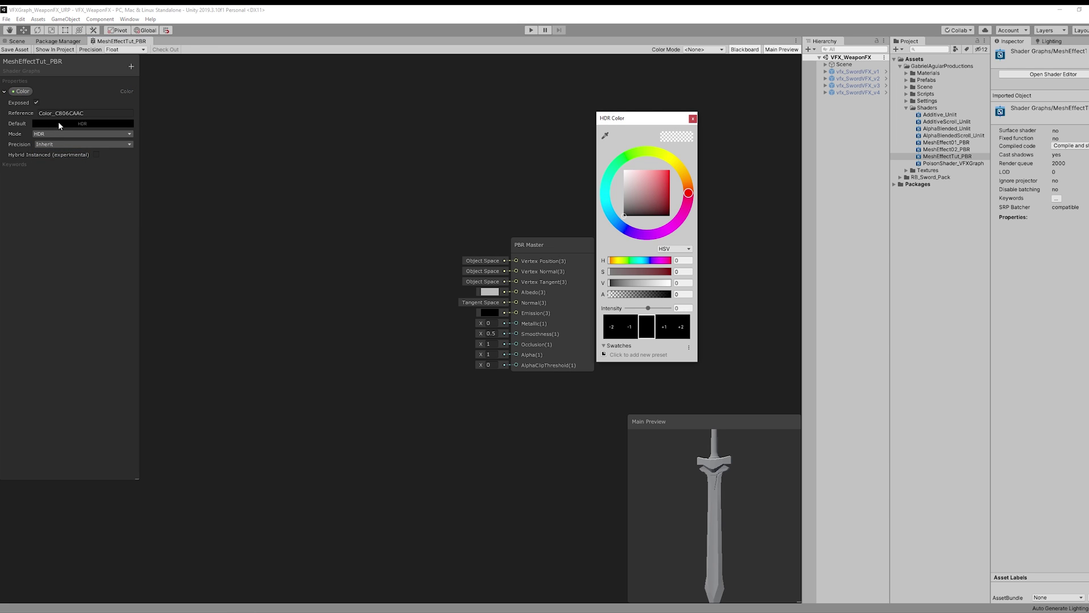
pyautogui.moveTo(624, 215); pyautogui.dragTo(622, 168)
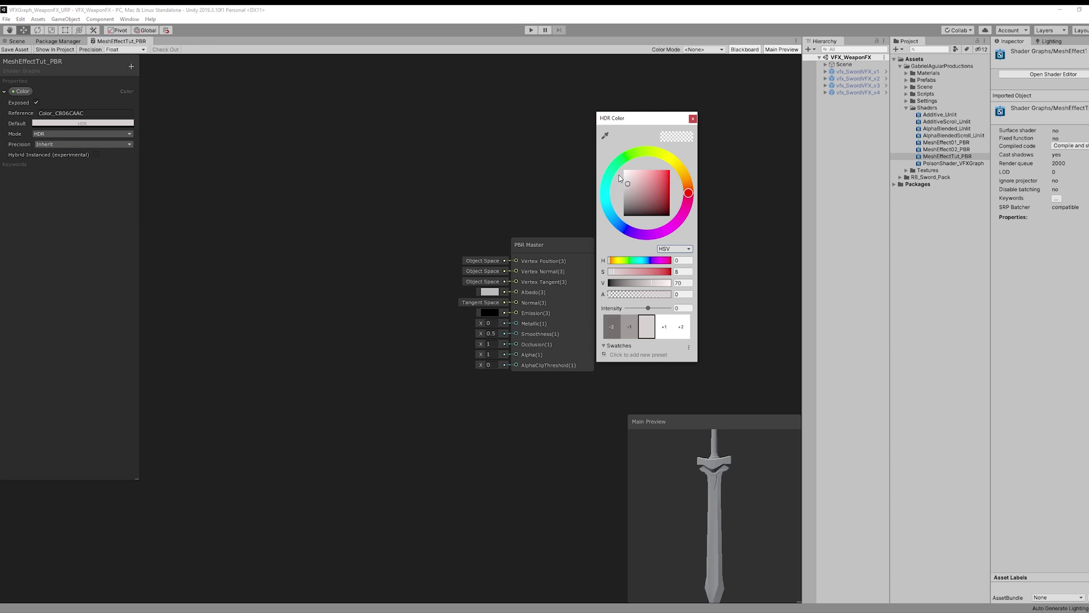
pyautogui.click(693, 118)
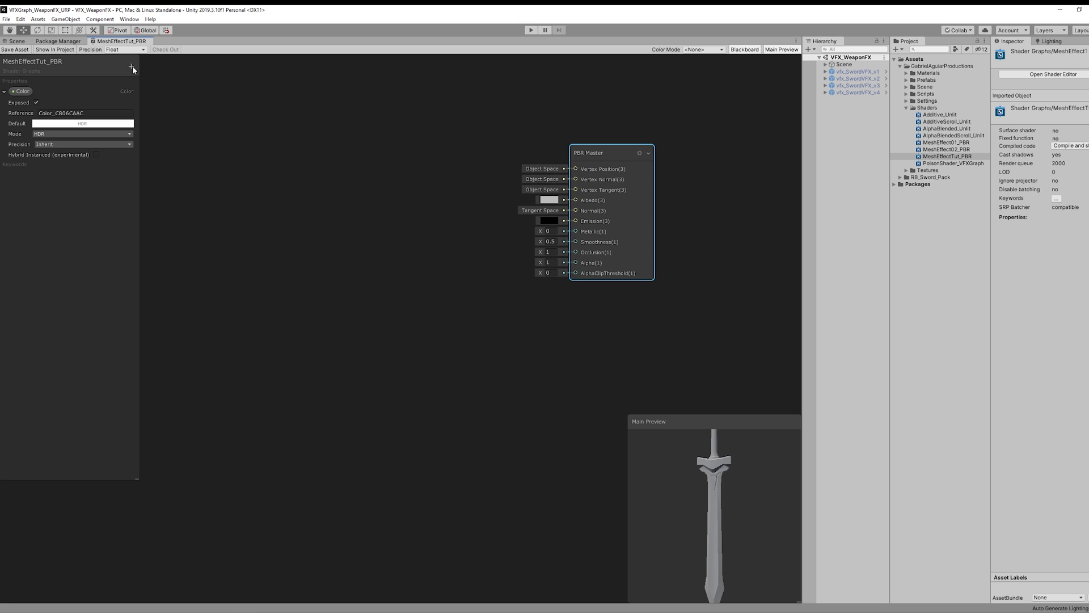
# Step: Add a Texture2D property named MainText with RB_Sword_Pack_C as its default texture
pyautogui.click(132, 67)
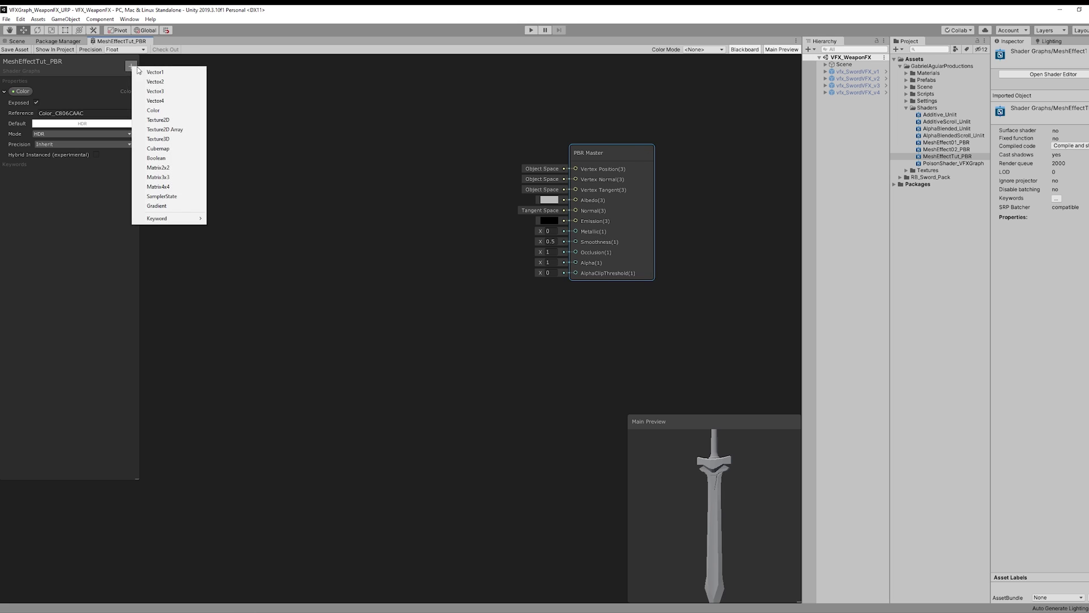
pyautogui.click(173, 121)
pyautogui.write('MainT')
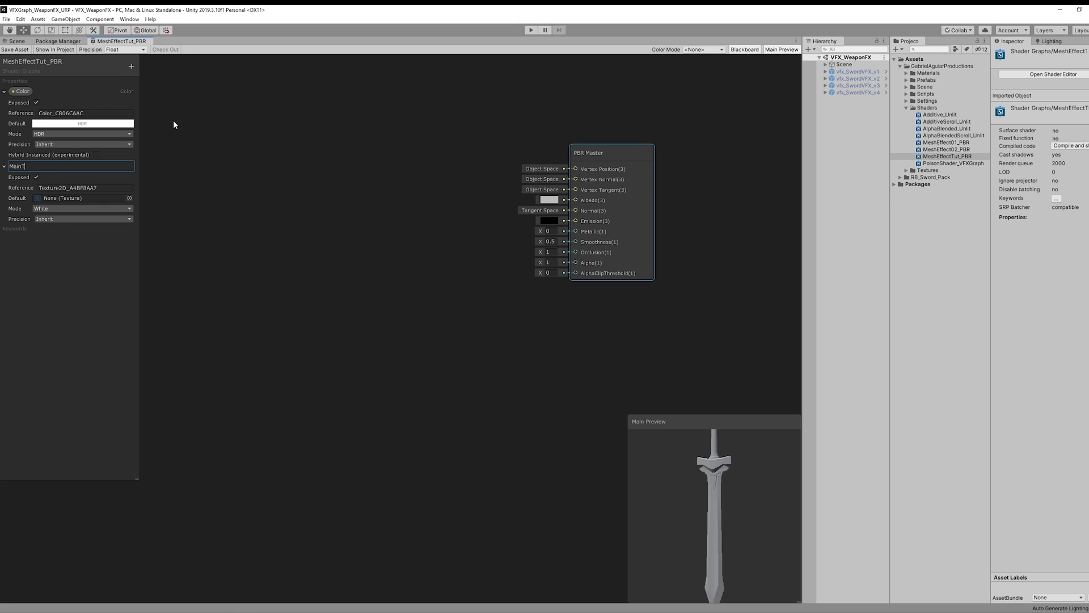
pyautogui.write('ext')
pyautogui.press('Return')
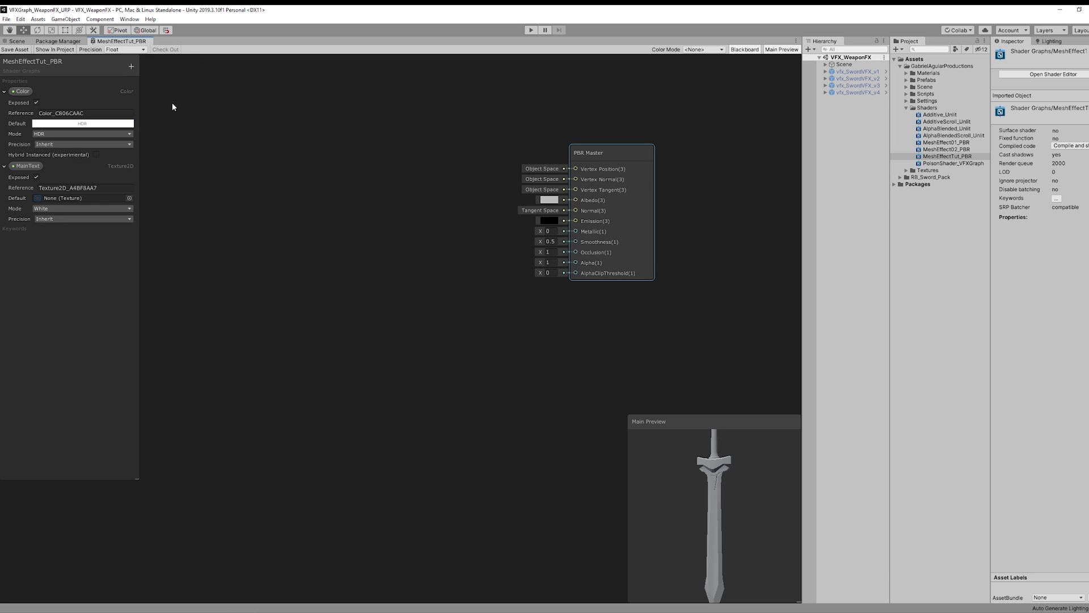
pyautogui.click(130, 198)
pyautogui.click(623, 241)
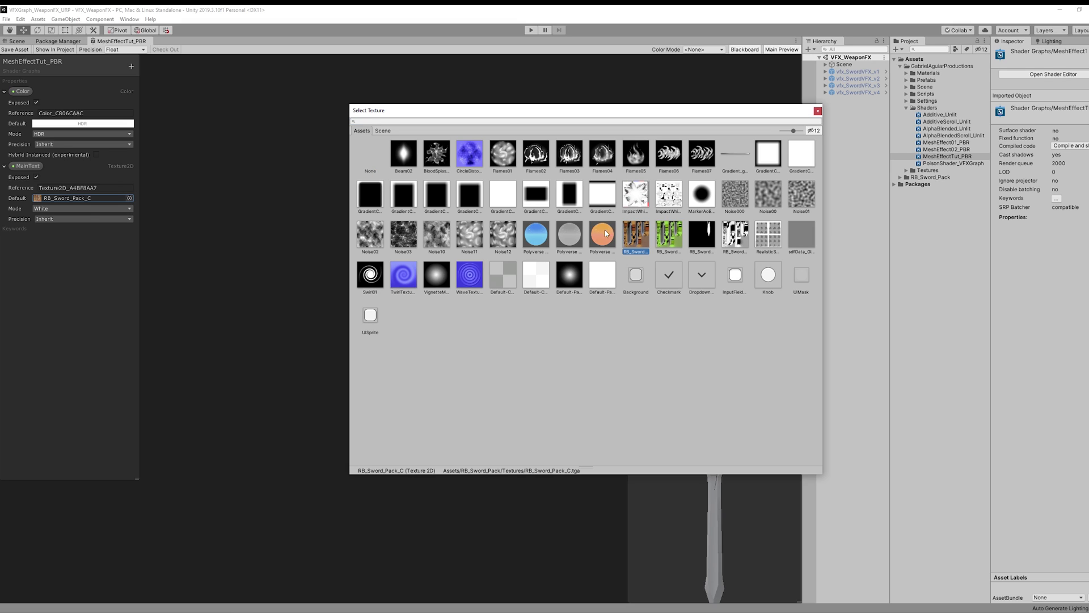
pyautogui.doubleClick(636, 234)
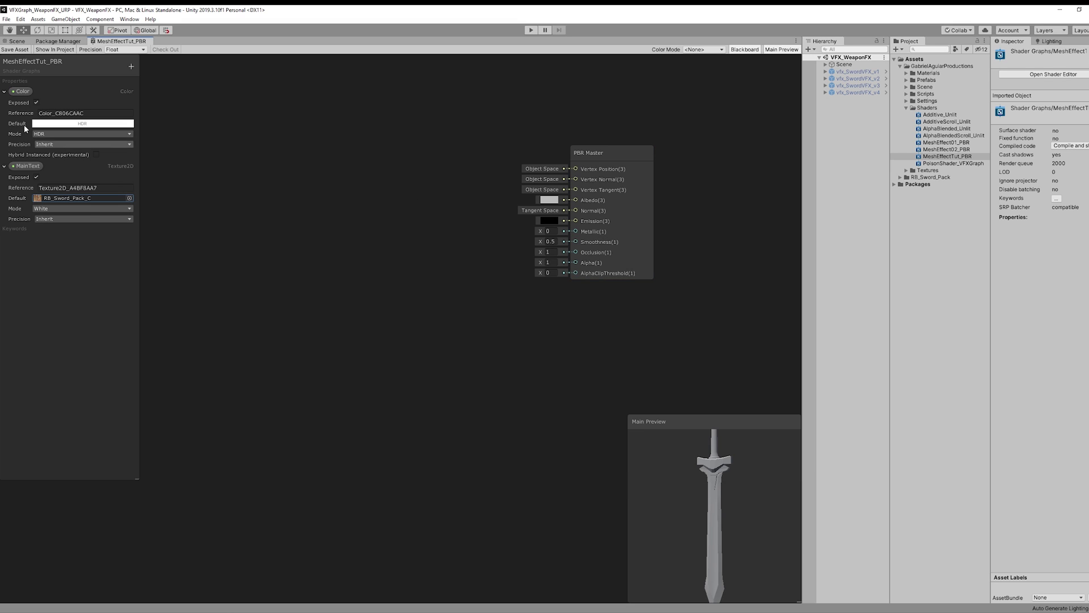
# Step: Place the Color and MainText properties in the graph and multiply the color with MainText sampled through a Sample Texture 2D node
pyautogui.click(4, 90)
pyautogui.click(4, 104)
pyautogui.moveTo(23, 91); pyautogui.dragTo(154, 212)
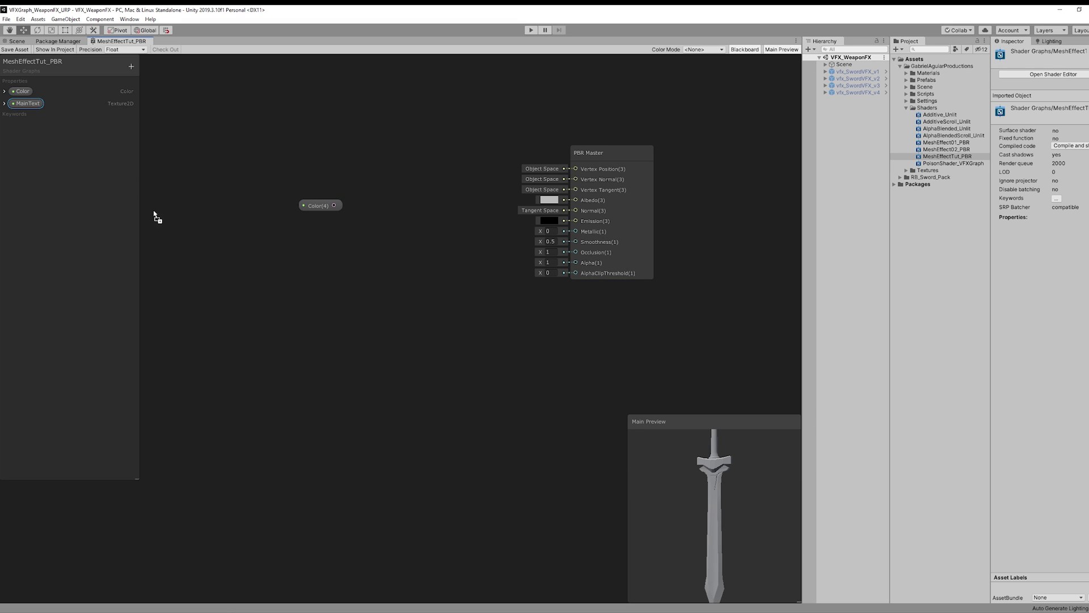
pyautogui.moveTo(248, 257); pyautogui.dragTo(251, 257)
pyautogui.moveTo(298, 263); pyautogui.dragTo(348, 257)
pyautogui.write('sampl')
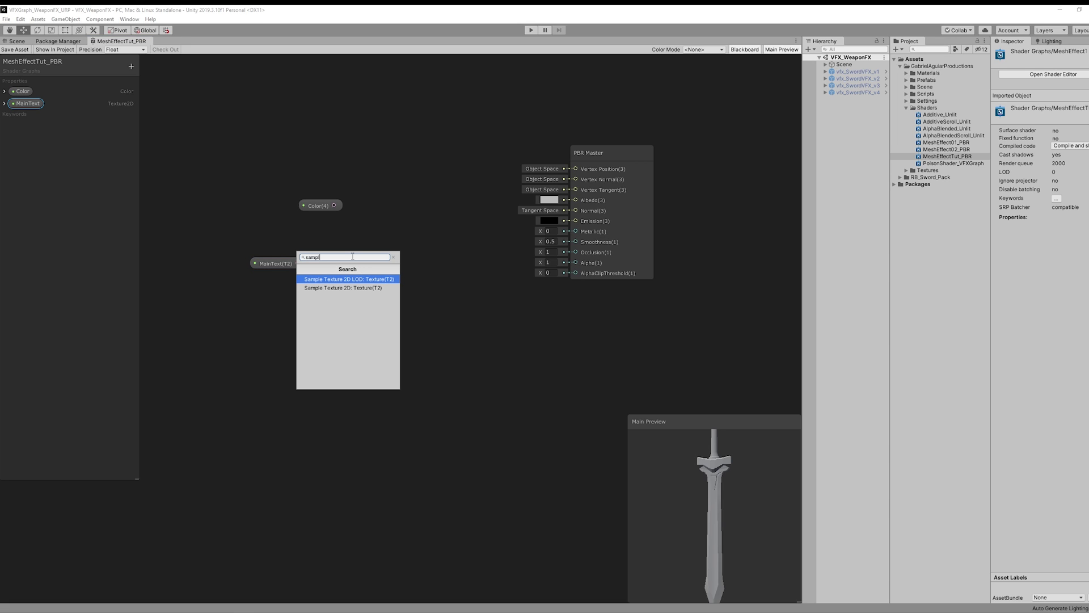
pyautogui.write('e')
pyautogui.press('Return')
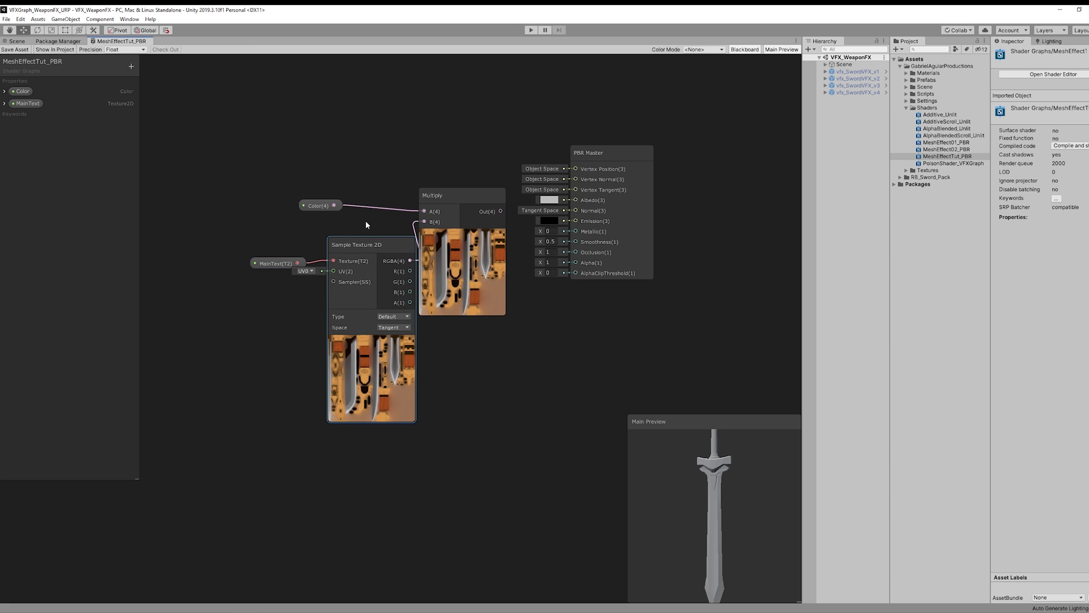
# Step: Space out the Sample Texture 2D and Multiply nodes and connect the Multiply output to the PBR Master's Albedo
pyautogui.moveTo(351, 246); pyautogui.dragTo(293, 253)
pyautogui.moveTo(432, 195); pyautogui.dragTo(416, 203)
pyautogui.moveTo(485, 220); pyautogui.dragTo(577, 200)
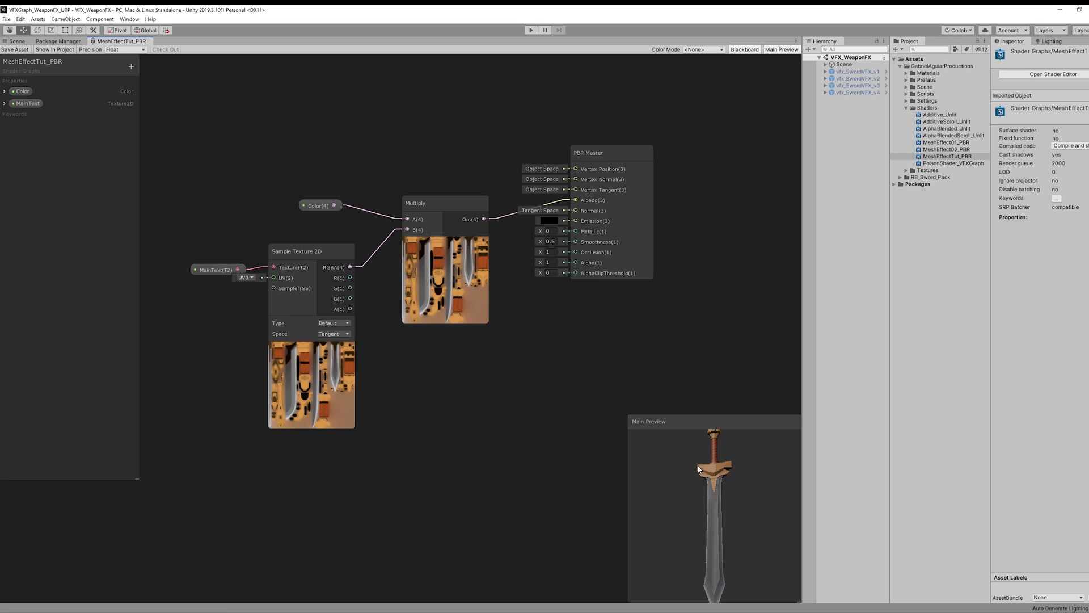
# Step: Add a Vector1 property named Metallic to the shader
pyautogui.click(132, 67)
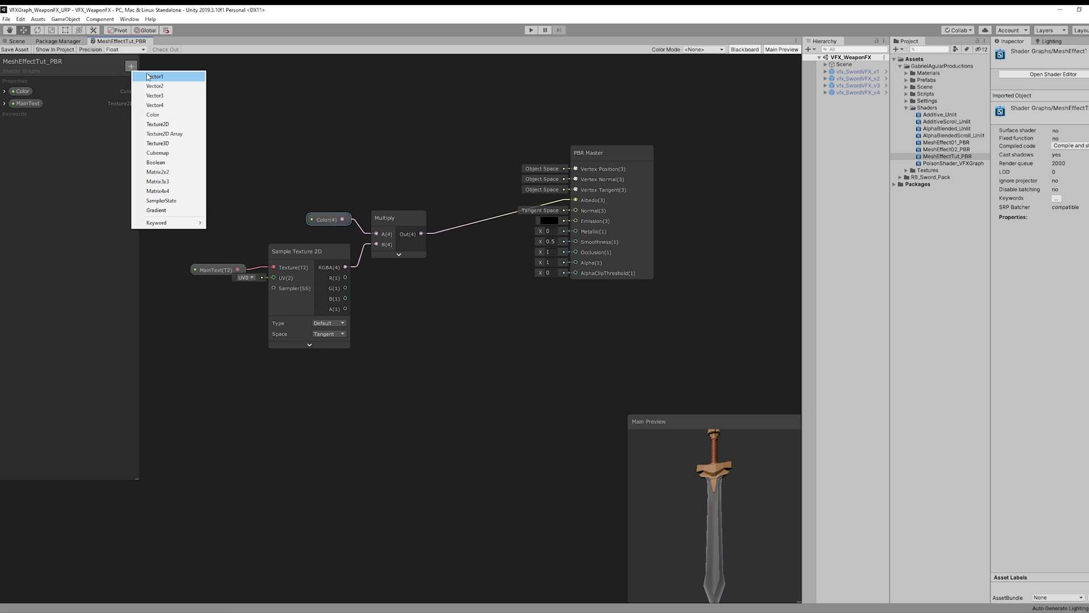
pyautogui.click(149, 77)
pyautogui.write('Metallic')
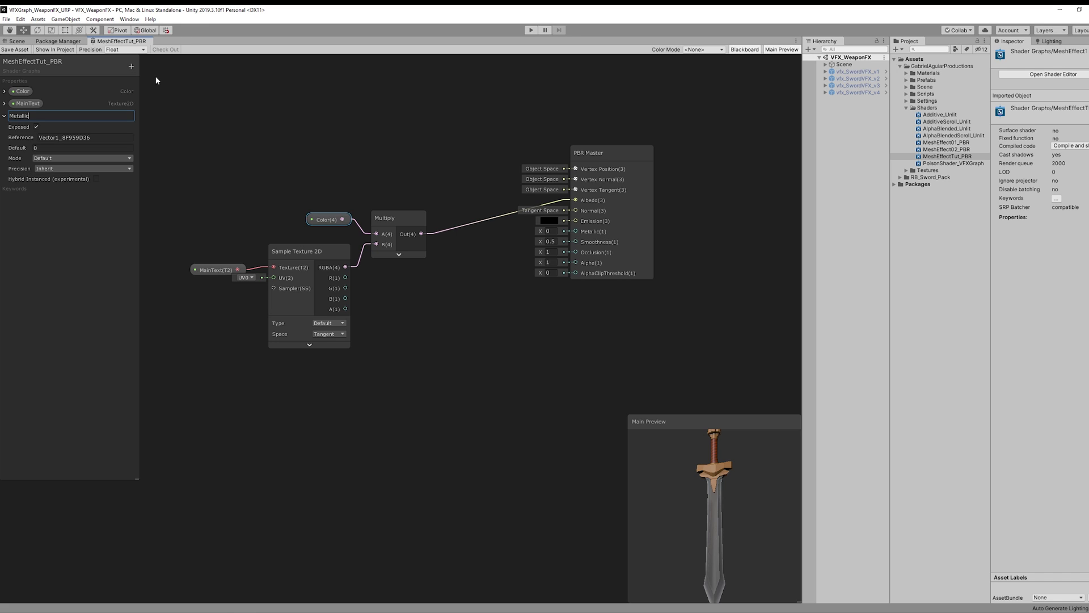
pyautogui.press('Return')
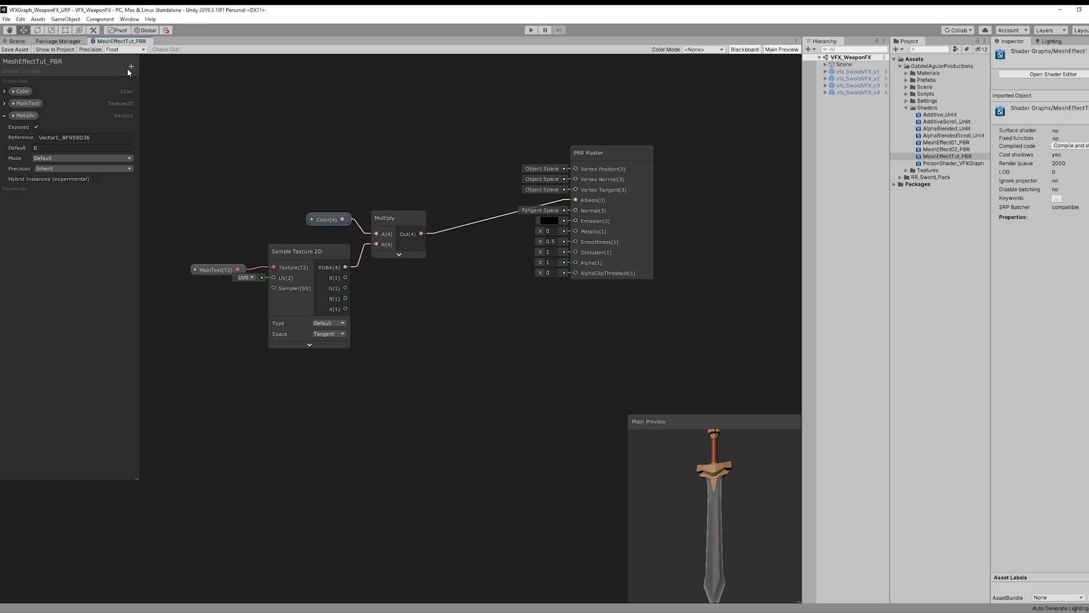
# Step: Add a Texture2D property named MetallicMap with RB_Sword_Pack_MR as its default texture
pyautogui.click(129, 70)
pyautogui.click(158, 121)
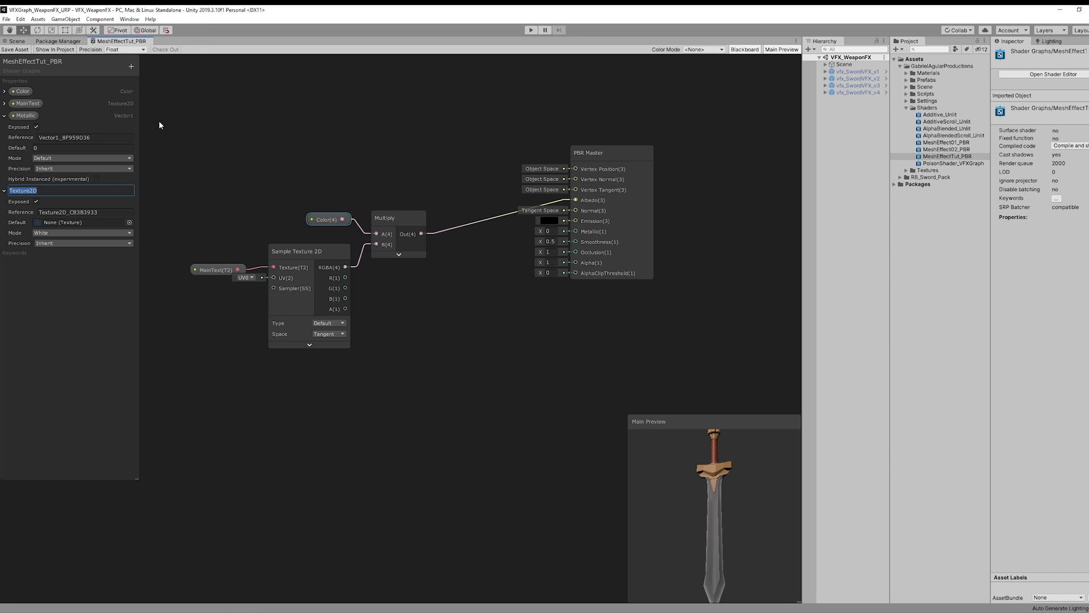
pyautogui.write('MetallicMap')
pyautogui.press('Return')
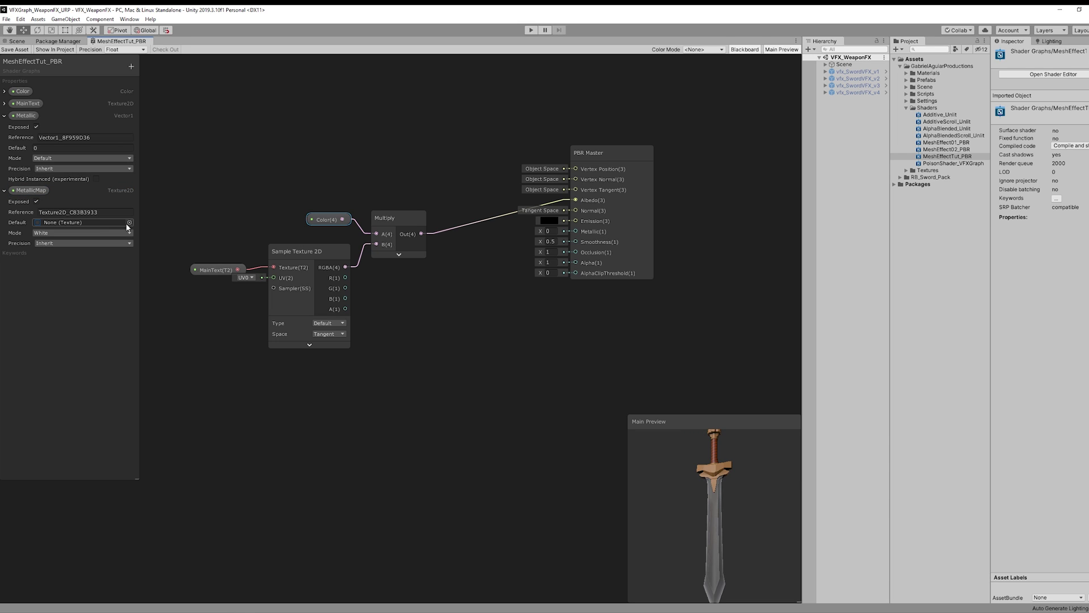
pyautogui.click(130, 223)
pyautogui.click(740, 236)
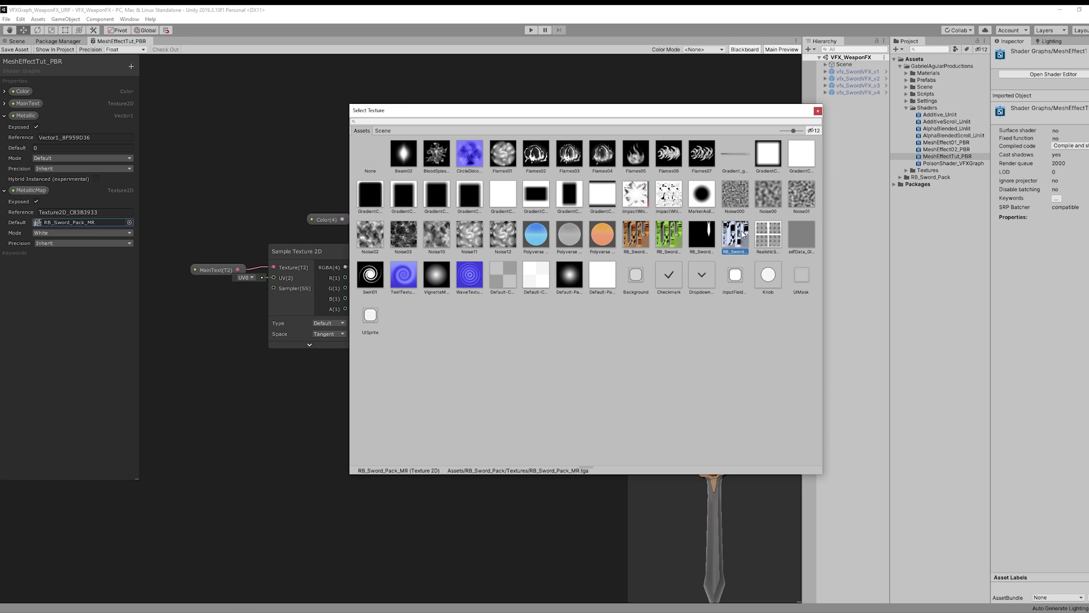
# Step: Place the Metallic and MetallicMap properties in the graph and feed MetallicMap into a new Sample Texture 2D node
pyautogui.doubleClick(740, 235)
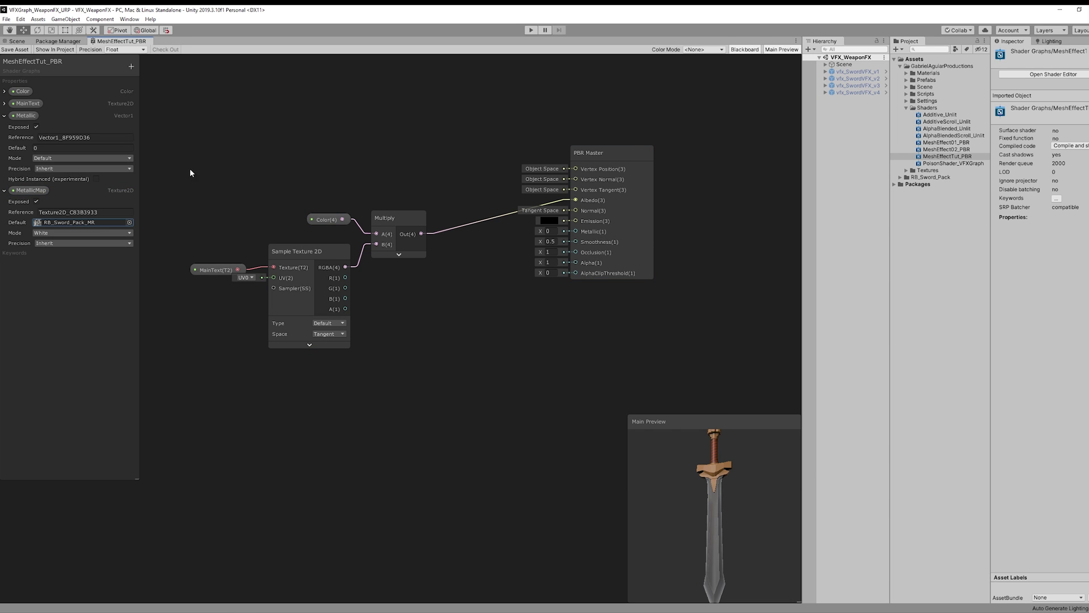
pyautogui.moveTo(26, 115); pyautogui.dragTo(364, 391)
pyautogui.moveTo(31, 190); pyautogui.dragTo(78, 267)
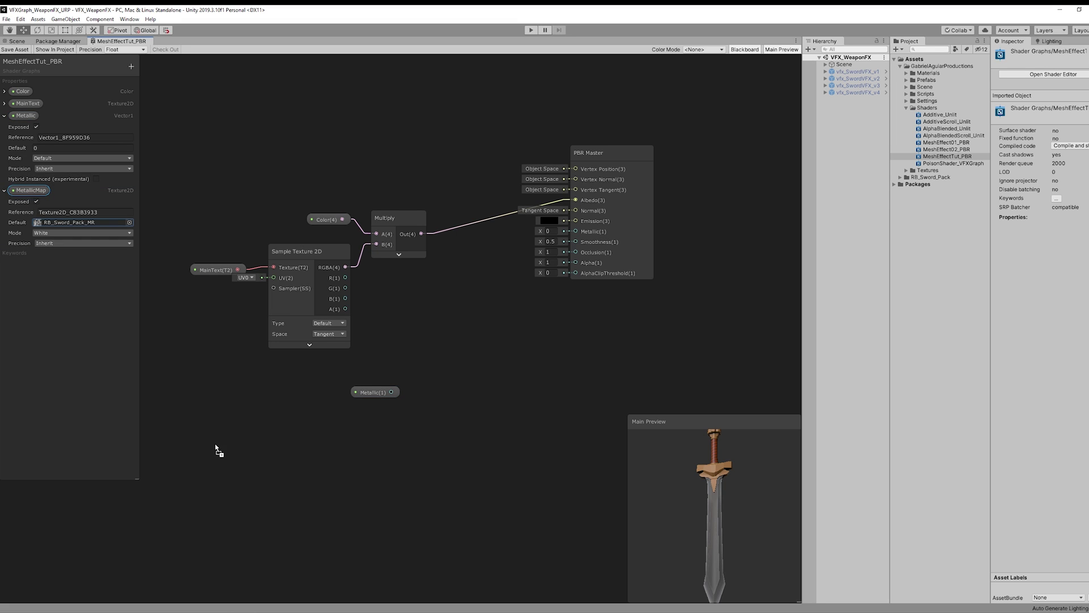
pyautogui.moveTo(216, 445); pyautogui.dragTo(311, 446)
pyautogui.write('sampl')
pyautogui.press('Down')
pyautogui.press('Return')
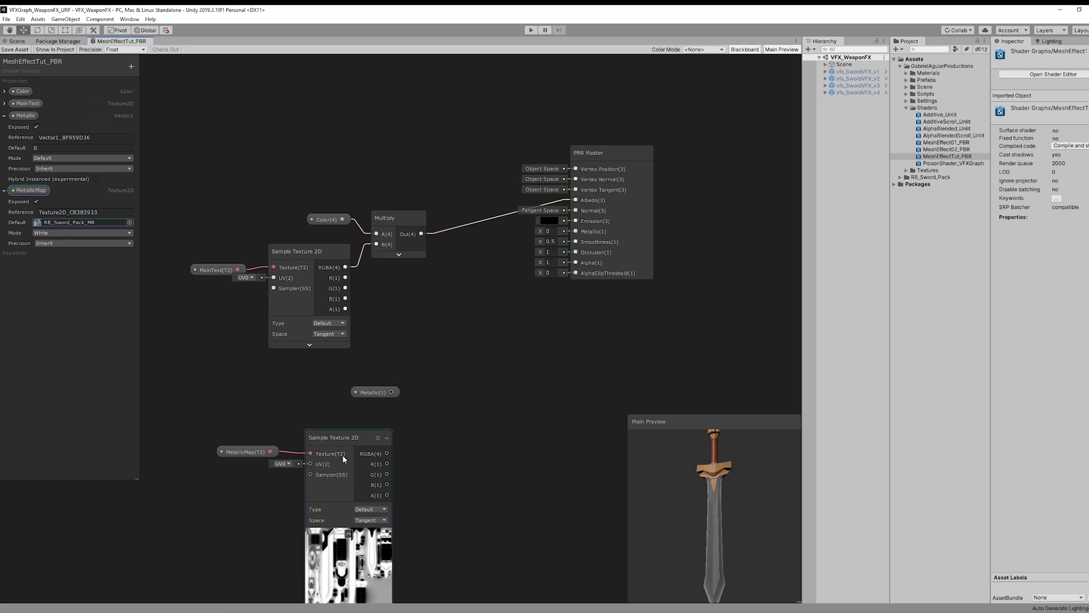
# Step: Multiply Metallic with the sampled MetallicMap into the PBR Master's Metallic input and set the Metallic property's default to 0.5
pyautogui.moveTo(387, 453); pyautogui.dragTo(476, 427)
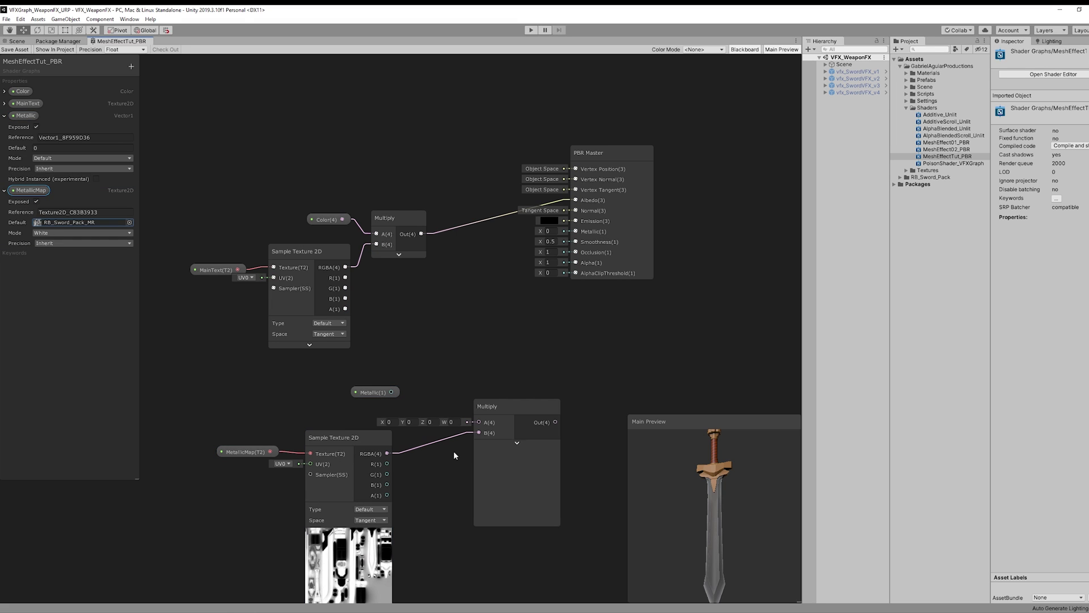
pyautogui.moveTo(391, 392); pyautogui.dragTo(549, 231)
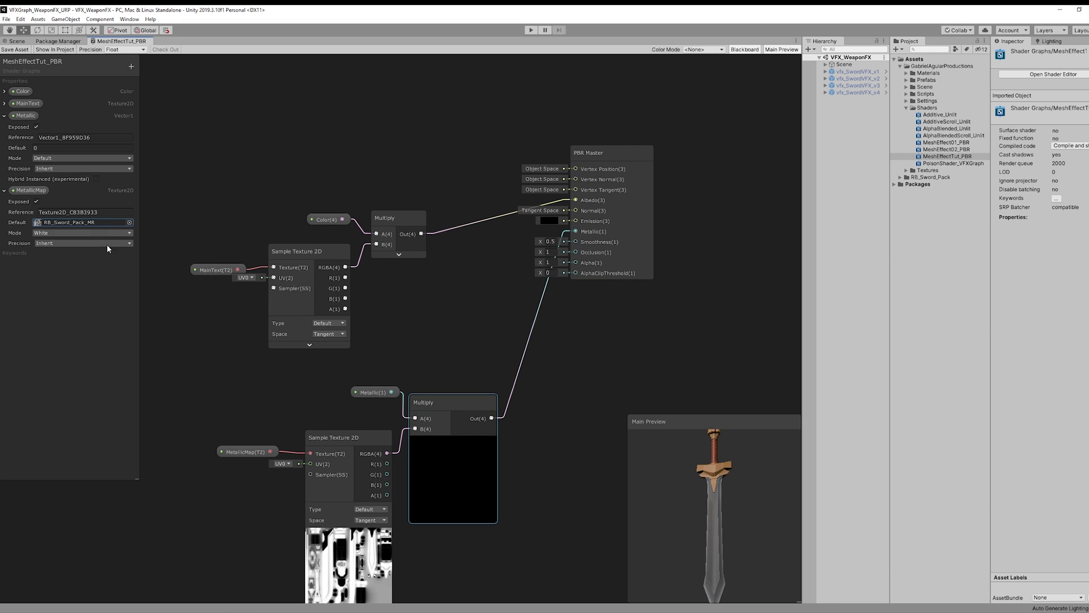
pyautogui.click(56, 148)
pyautogui.write('0.5')
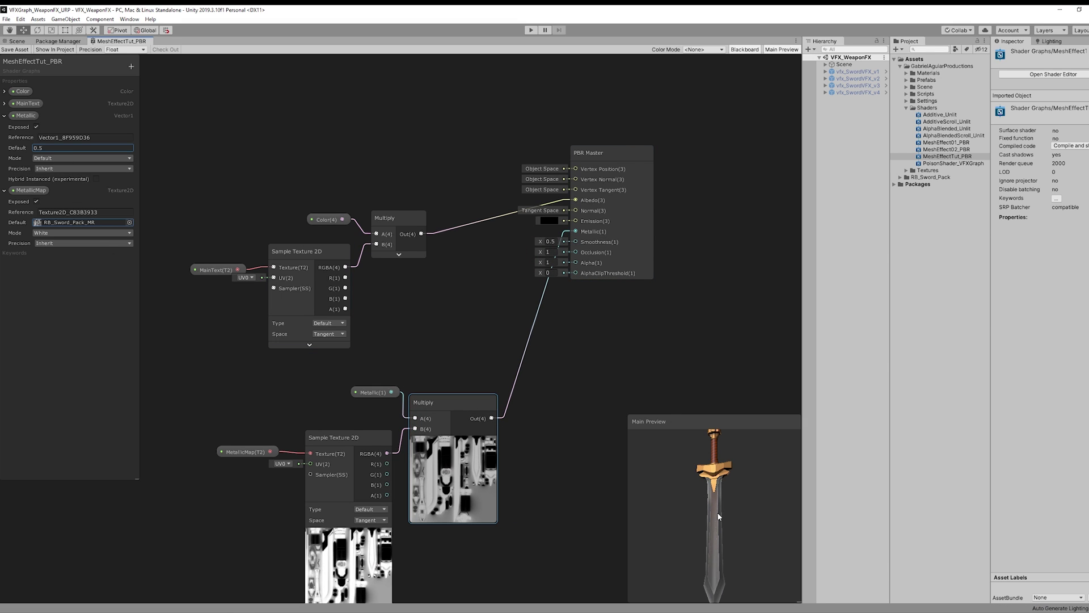
pyautogui.moveTo(717, 513); pyautogui.dragTo(734, 527)
# Step: Group the albedo and metallic nodes under the title PBR SETUP and arrange the group more compactly beside the PBR Master
pyautogui.rightClick(409, 321)
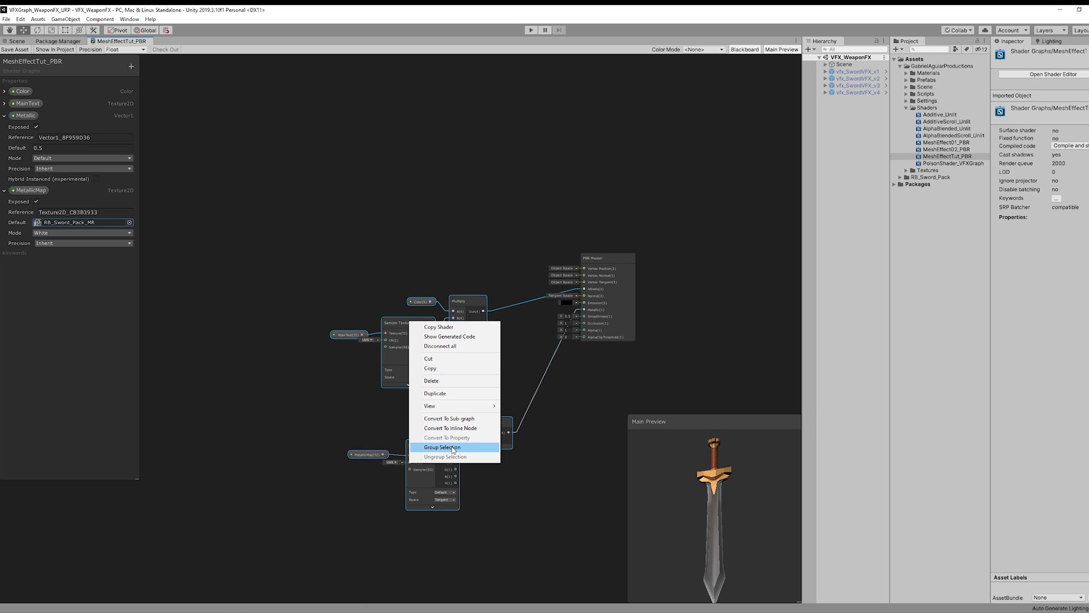
pyautogui.click(452, 446)
pyautogui.write('PBR SE')
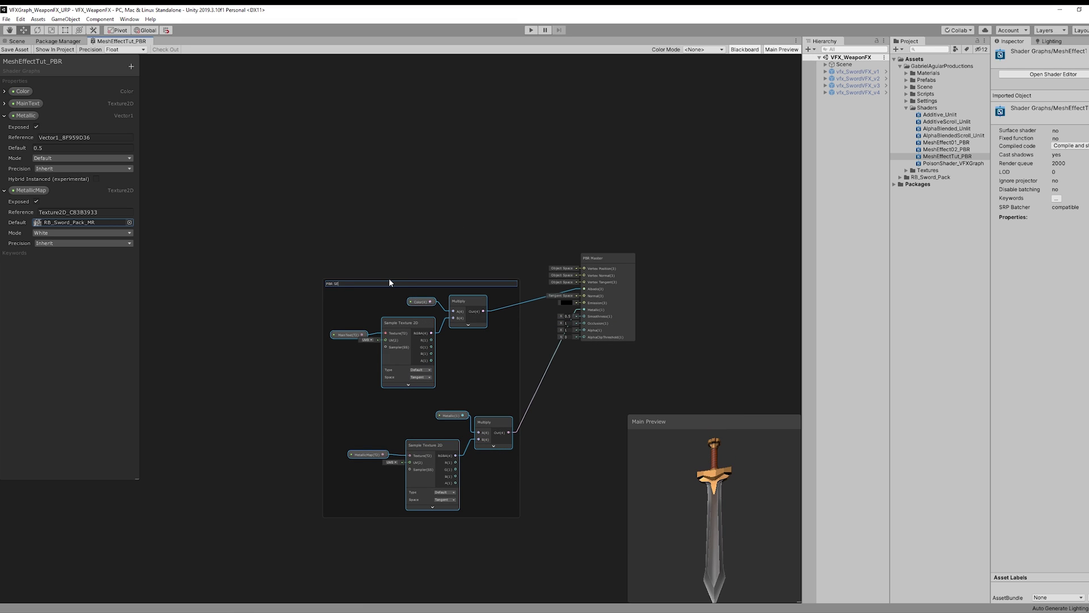
pyautogui.write('TUP')
pyautogui.press('Return')
pyautogui.moveTo(411, 283); pyautogui.dragTo(377, 233)
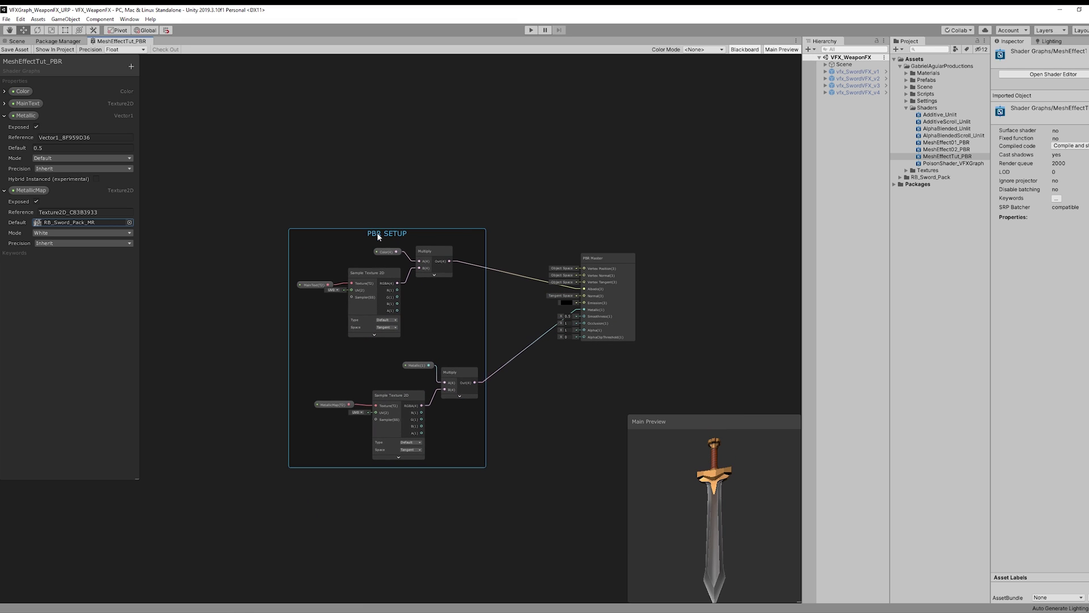
pyautogui.click(438, 335)
# Step: Add a Vector1 property named Smoothness with a default of 0.5 and connect it to the PBR Master's Smoothness input
pyautogui.click(131, 66)
pyautogui.click(145, 73)
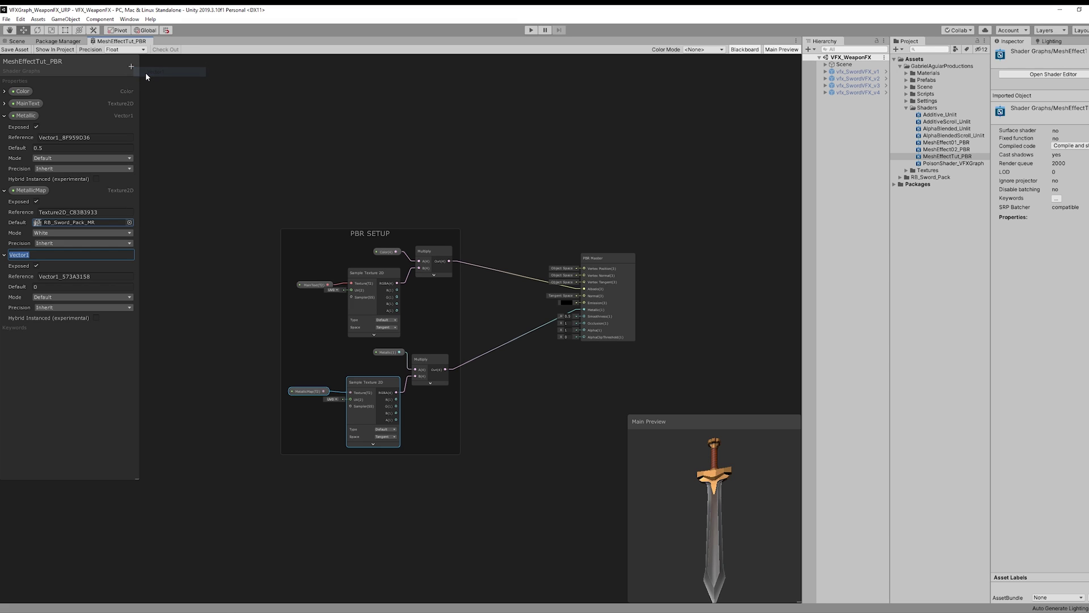
pyautogui.write('Smoothness')
pyautogui.press('Return')
pyautogui.click(42, 286)
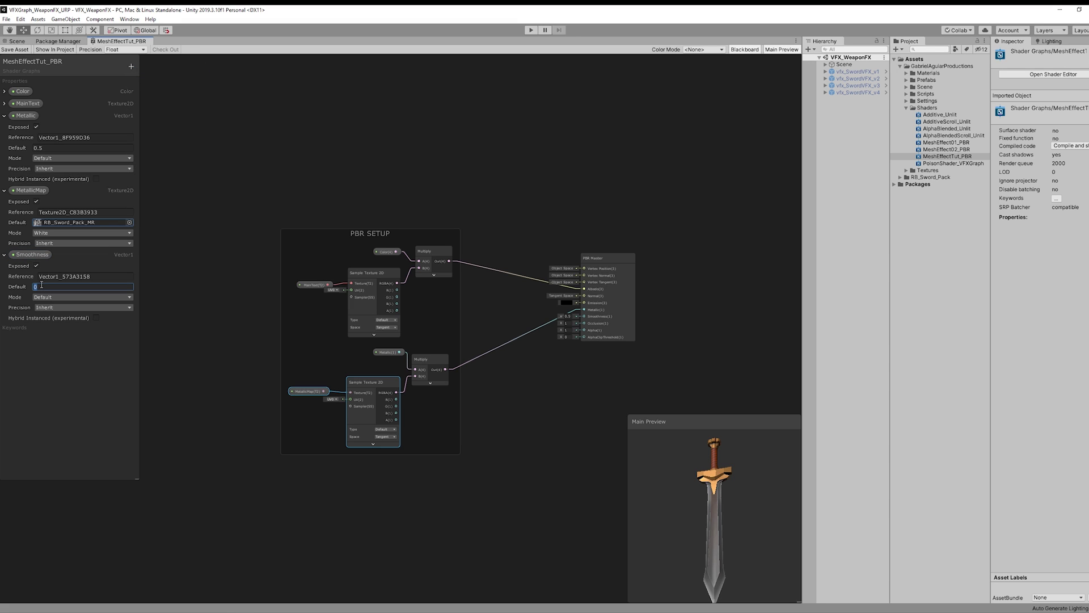
pyautogui.click(36, 255)
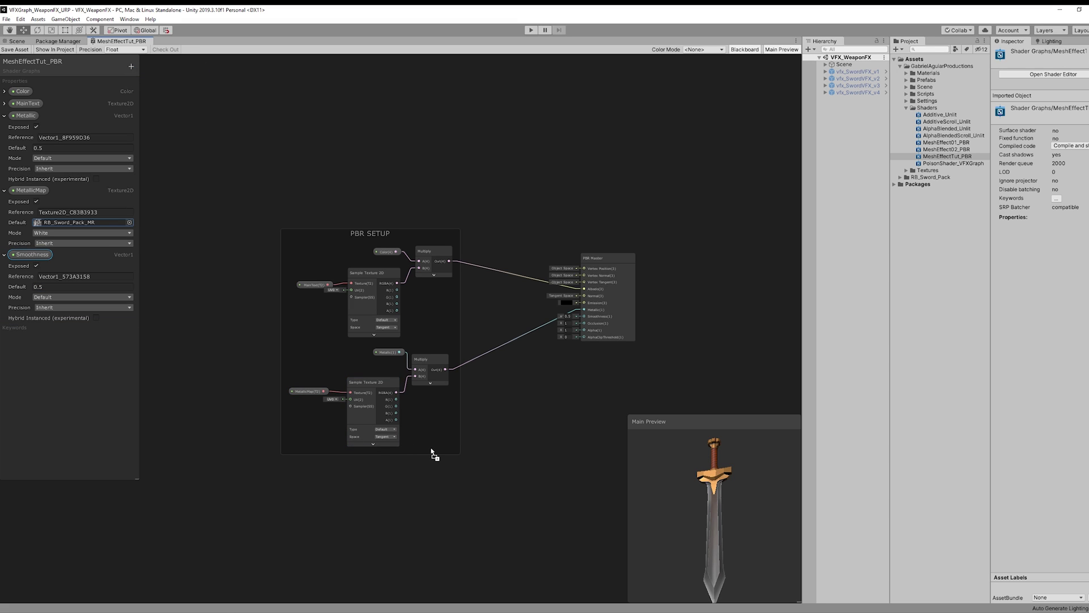
pyautogui.moveTo(433, 454); pyautogui.dragTo(586, 322)
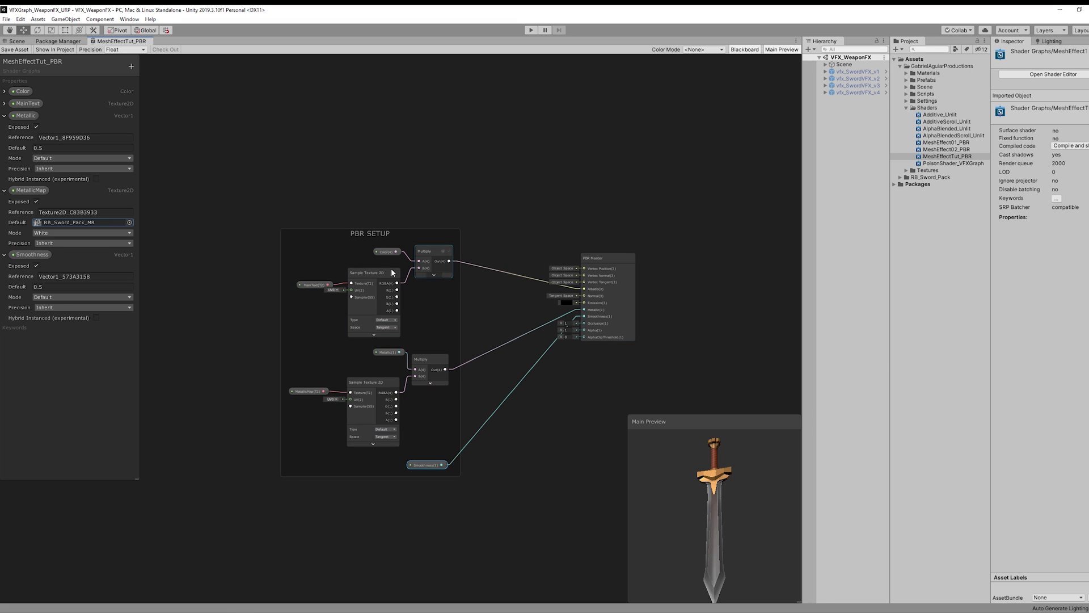
# Step: Collapse the expanded property details and add a Gradient Noise node above the PBR SETUP group
pyautogui.click(4, 116)
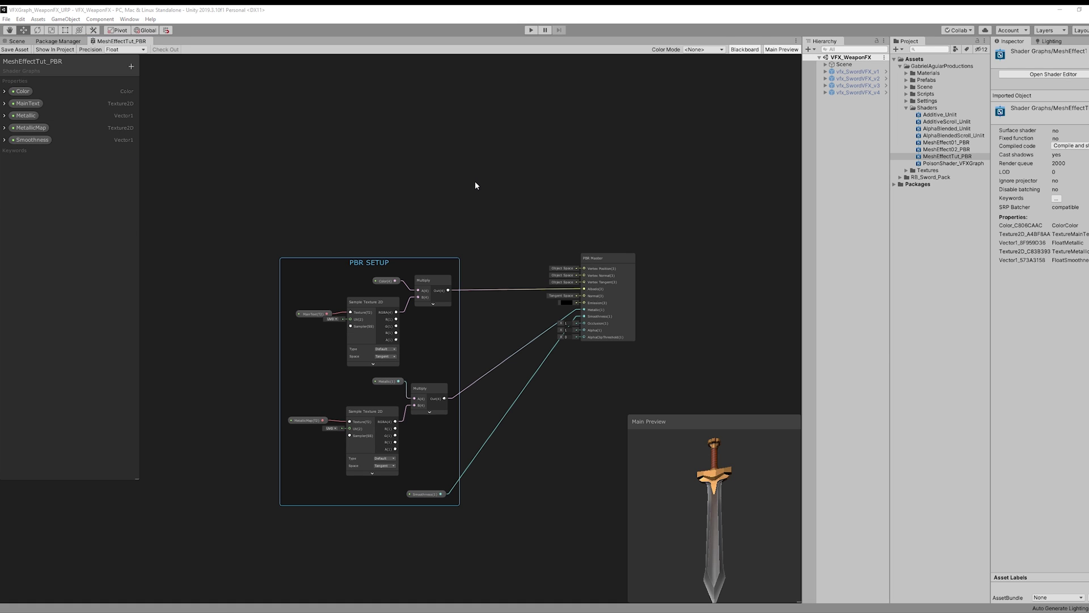
pyautogui.click(476, 183)
pyautogui.moveTo(347, 179); pyautogui.dragTo(471, 391, button='middle')
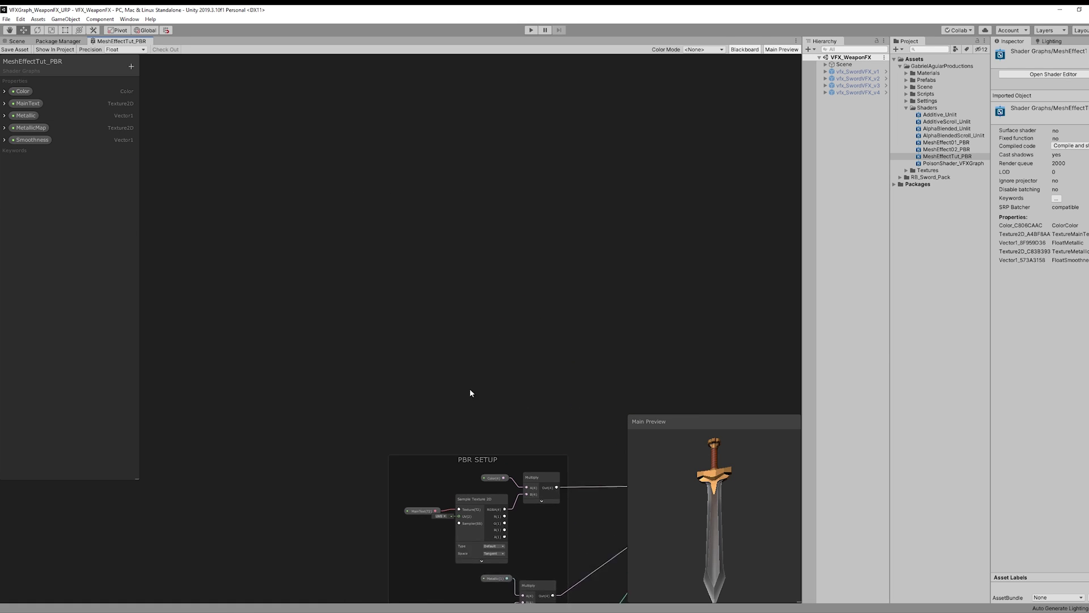
pyautogui.press('space')
pyautogui.write('grad')
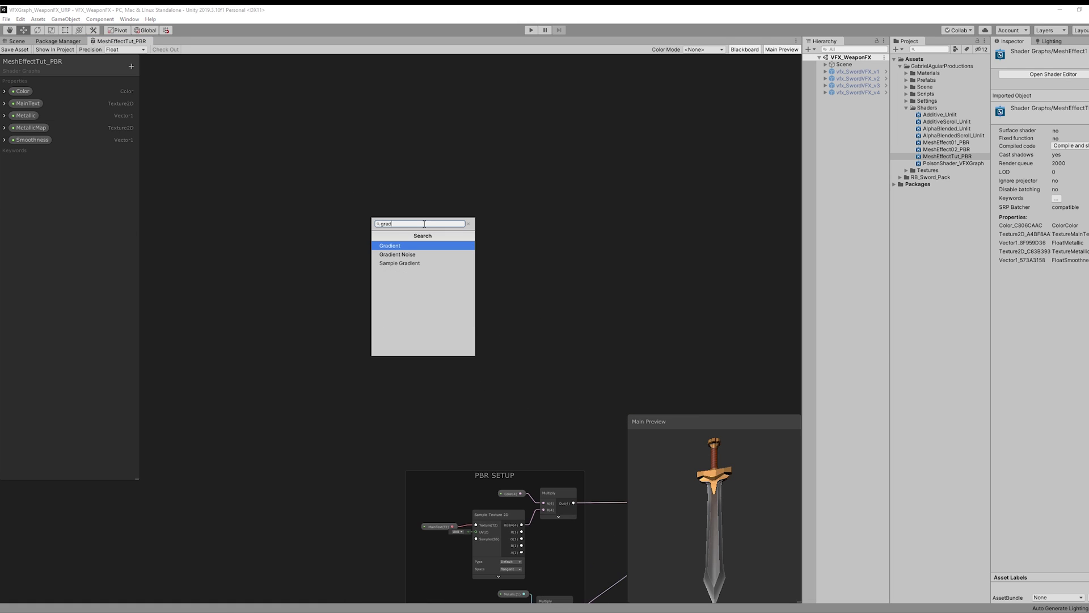
pyautogui.press('Down')
pyautogui.press('Return')
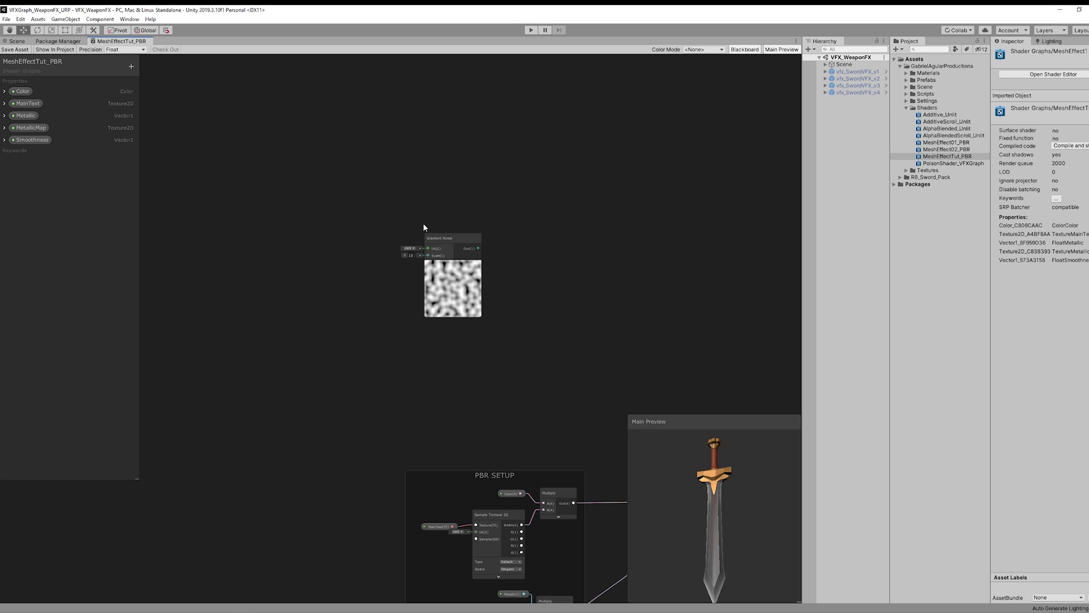
# Step: Create an Add node that sums the Gradient Noise output with the RGBA output of the MainText sampler
pyautogui.scroll(2, 489, 267)
pyautogui.click(418, 253)
pyautogui.moveTo(525, 283); pyautogui.dragTo(442, 225, button='middle')
pyautogui.moveTo(371, 201); pyautogui.dragTo(536, 251)
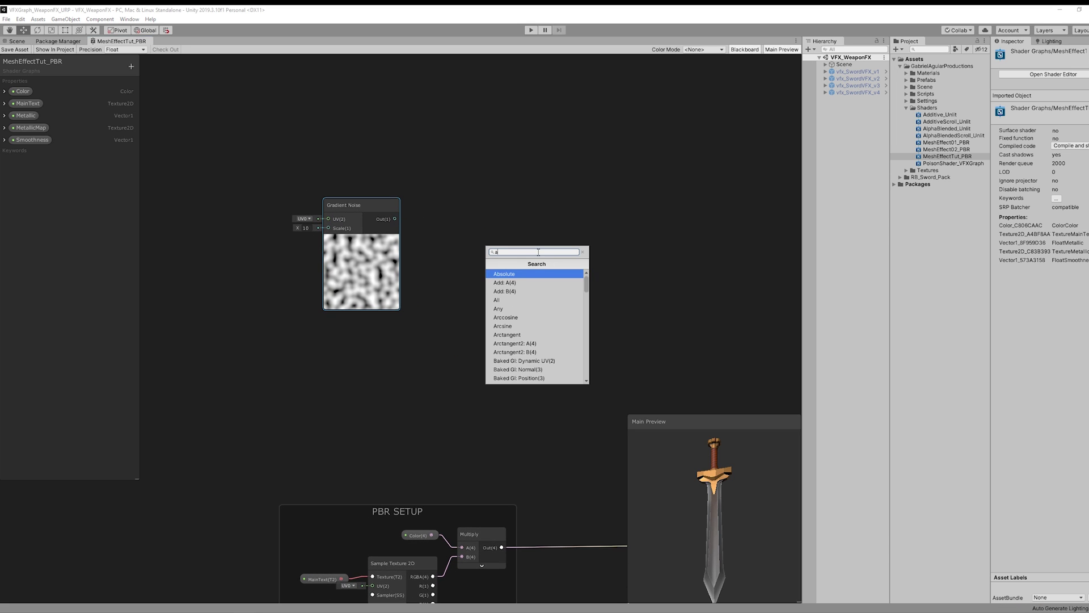
pyautogui.write('add')
pyautogui.press('Return')
pyautogui.scroll(-3, 459, 260)
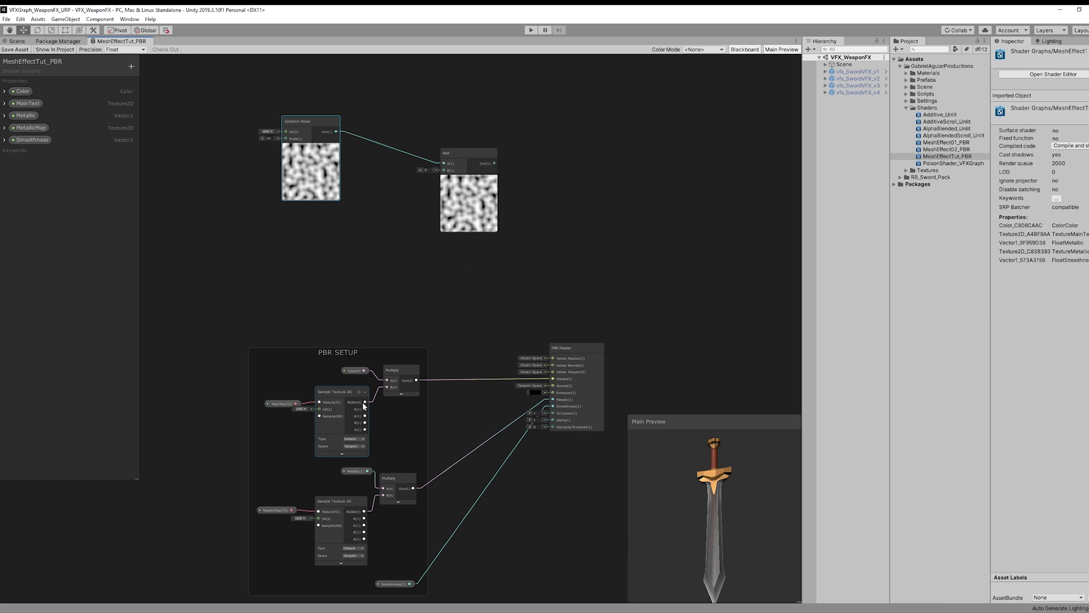
pyautogui.moveTo(364, 370); pyautogui.dragTo(418, 191)
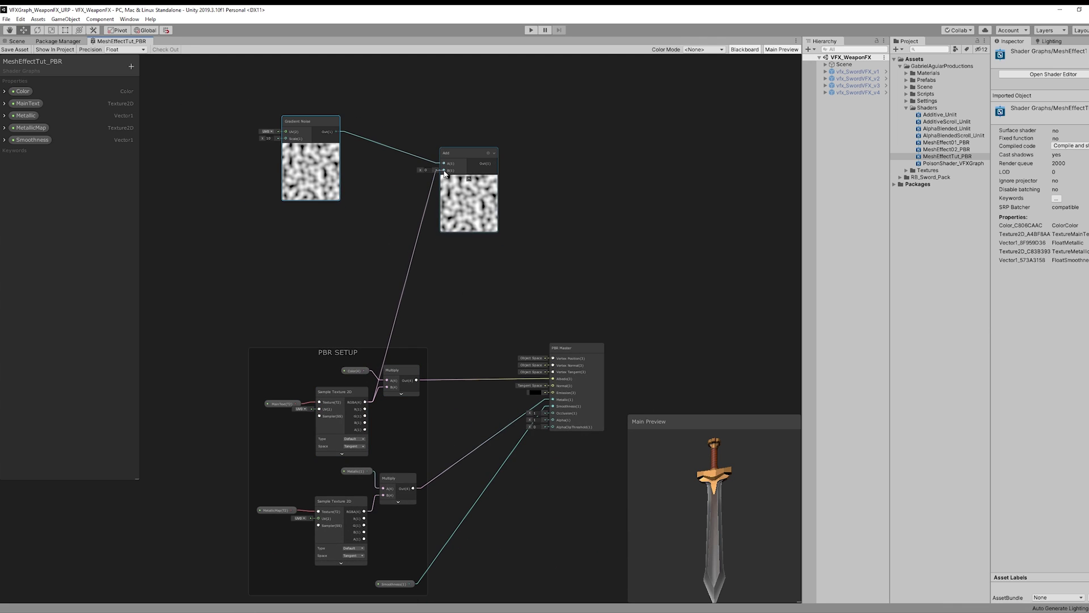
pyautogui.moveTo(445, 174); pyautogui.dragTo(445, 174)
# Step: Connect the Add output to the PBR Master's Emission input and check the sword from a slightly different angle
pyautogui.scroll(2, 477, 204)
pyautogui.moveTo(478, 203); pyautogui.dragTo(393, 174, button='middle')
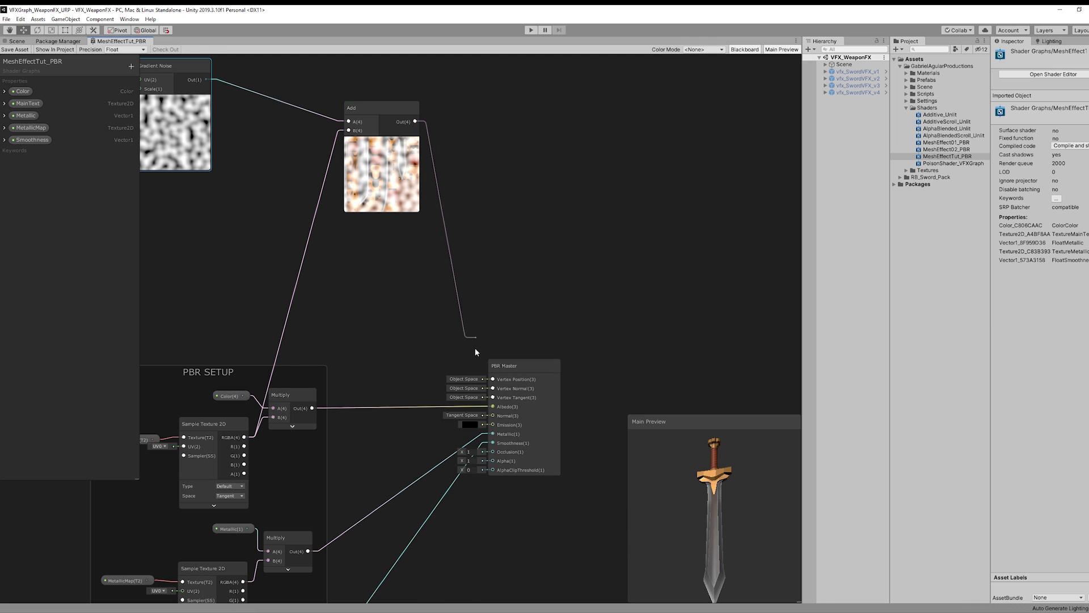
pyautogui.moveTo(497, 427); pyautogui.dragTo(494, 425)
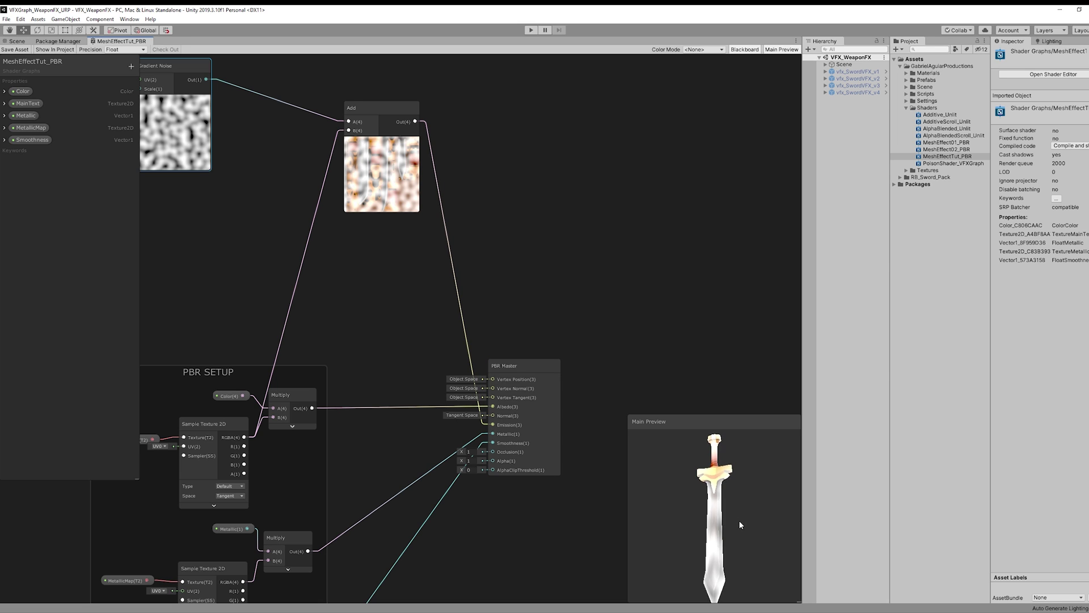
pyautogui.moveTo(740, 522)
pyautogui.mouseDown()
pyautogui.moveTo(773, 549)
pyautogui.moveTo(738, 516)
pyautogui.mouseUp()
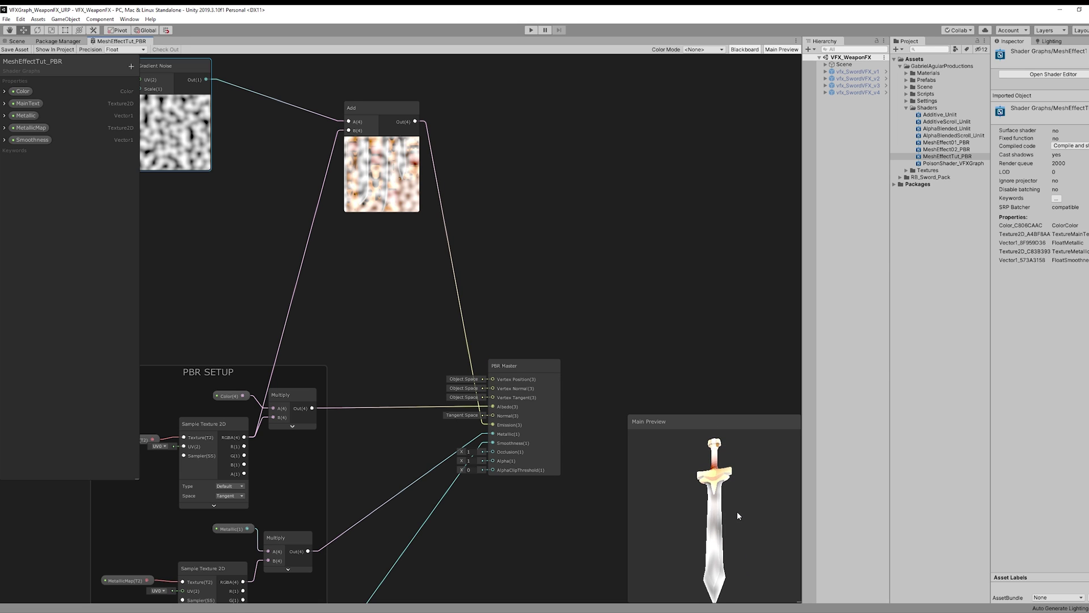
# Step: Insert a Power node with an exponent of about 5.8 between the Gradient Noise and Add nodes
pyautogui.moveTo(413, 109); pyautogui.dragTo(506, 231, button='middle')
pyautogui.scroll(-2, 531, 292)
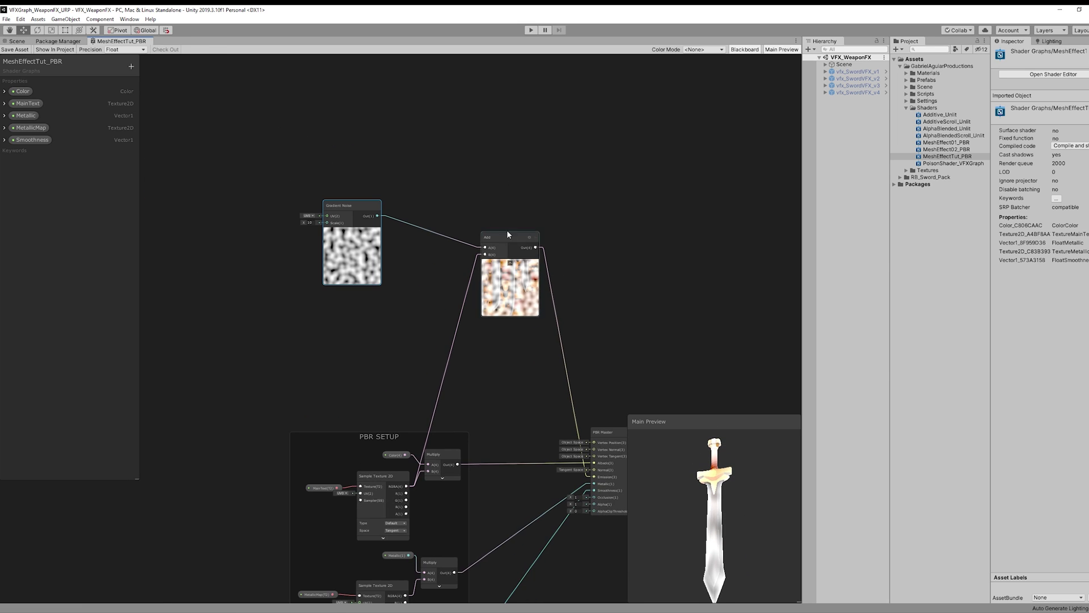
pyautogui.moveTo(414, 209); pyautogui.dragTo(468, 228, button='middle')
pyautogui.scroll(1, 468, 227)
pyautogui.scroll(1, 469, 228)
pyautogui.moveTo(389, 228); pyautogui.dragTo(328, 267)
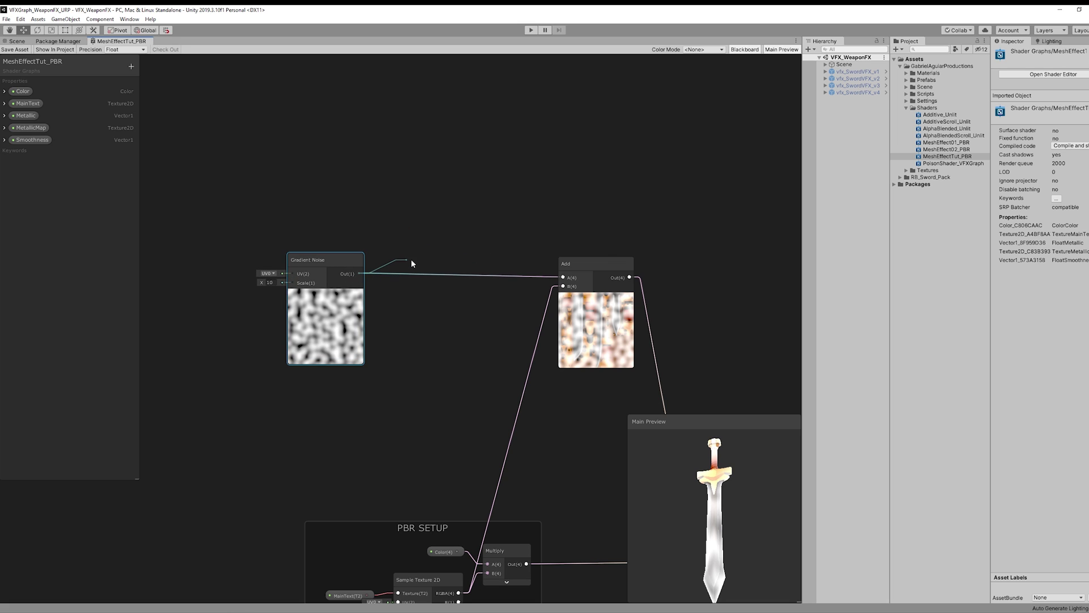
pyautogui.write('pow')
pyautogui.moveTo(412, 260); pyautogui.dragTo(452, 262)
pyautogui.press('Return')
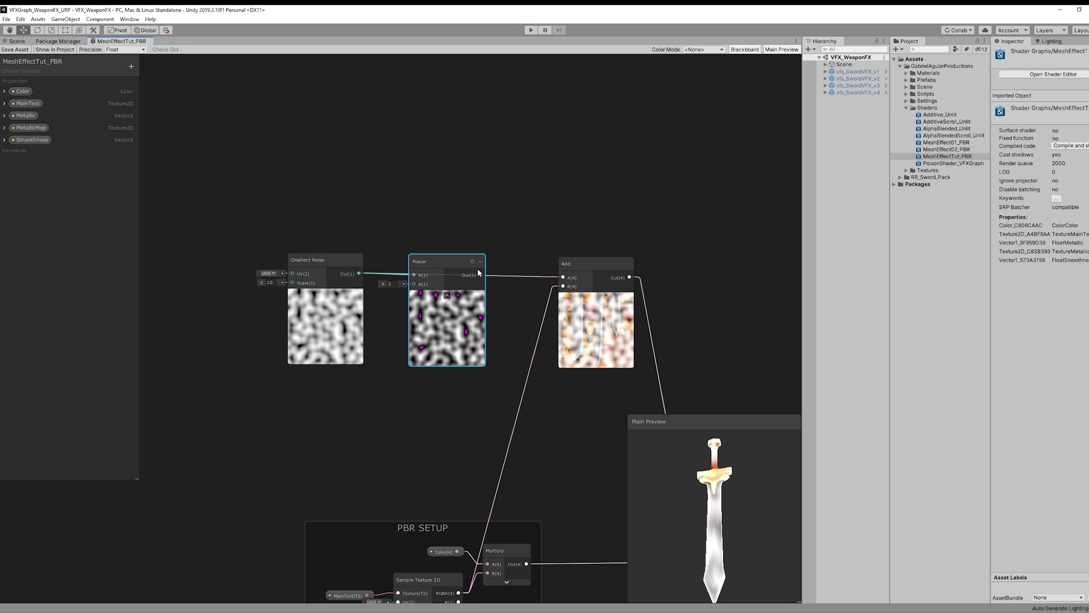
pyautogui.moveTo(563, 278); pyautogui.dragTo(564, 277)
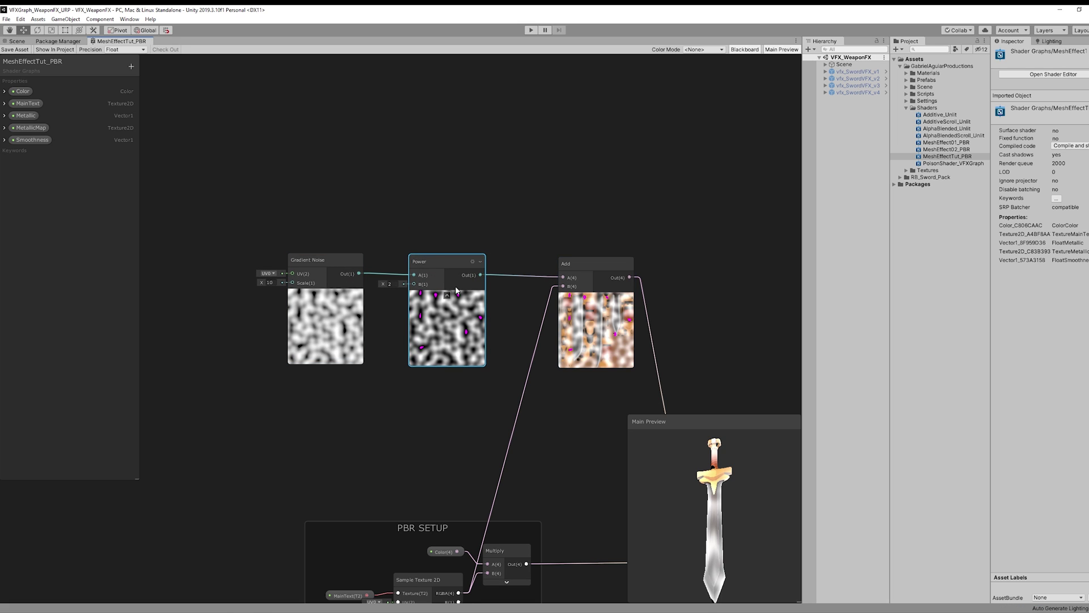
pyautogui.moveTo(386, 287); pyautogui.dragTo(359, 272, button='middle')
# Step: Insert a Clamp node between Gradient Noise and Power, align it with them and collapse its preview
pyautogui.moveTo(359, 268); pyautogui.dragTo(451, 281)
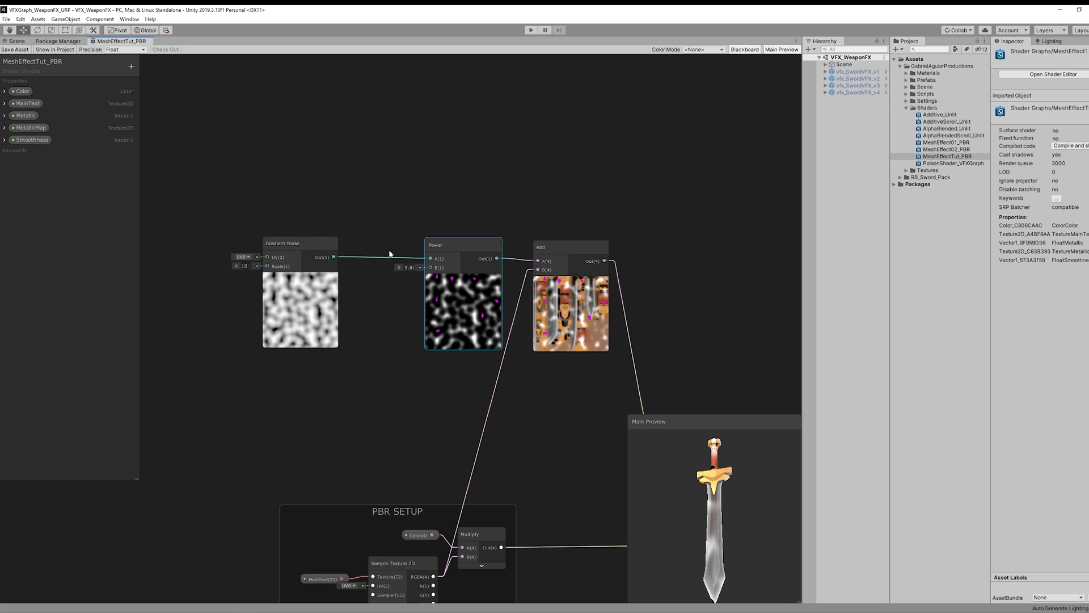
pyautogui.write('clam')
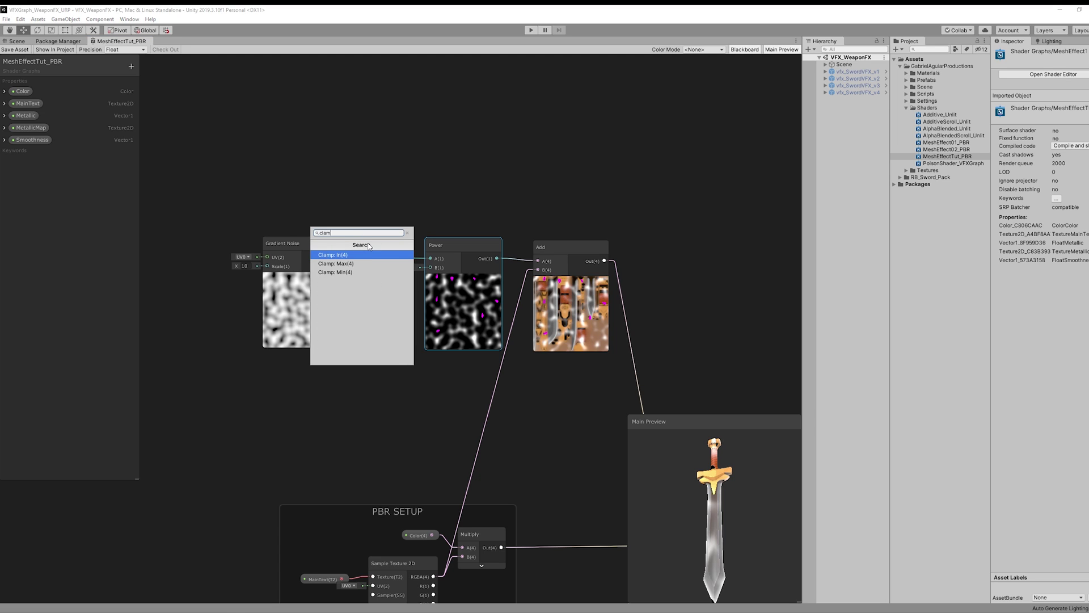
pyautogui.press('Return')
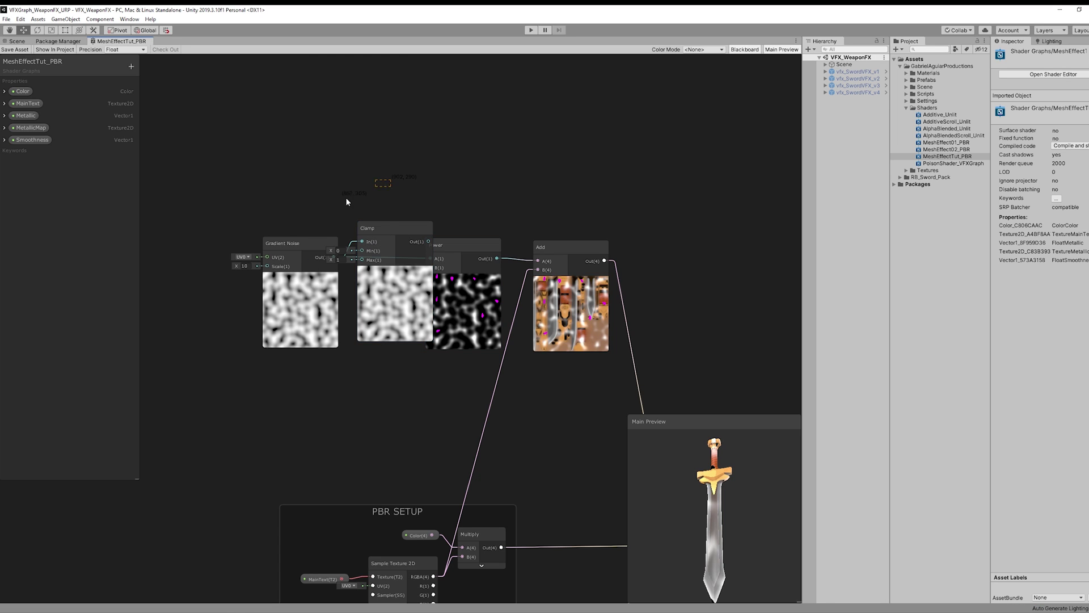
pyautogui.moveTo(346, 198); pyautogui.dragTo(321, 258)
pyautogui.moveTo(374, 226); pyautogui.dragTo(329, 228)
pyautogui.click(346, 214)
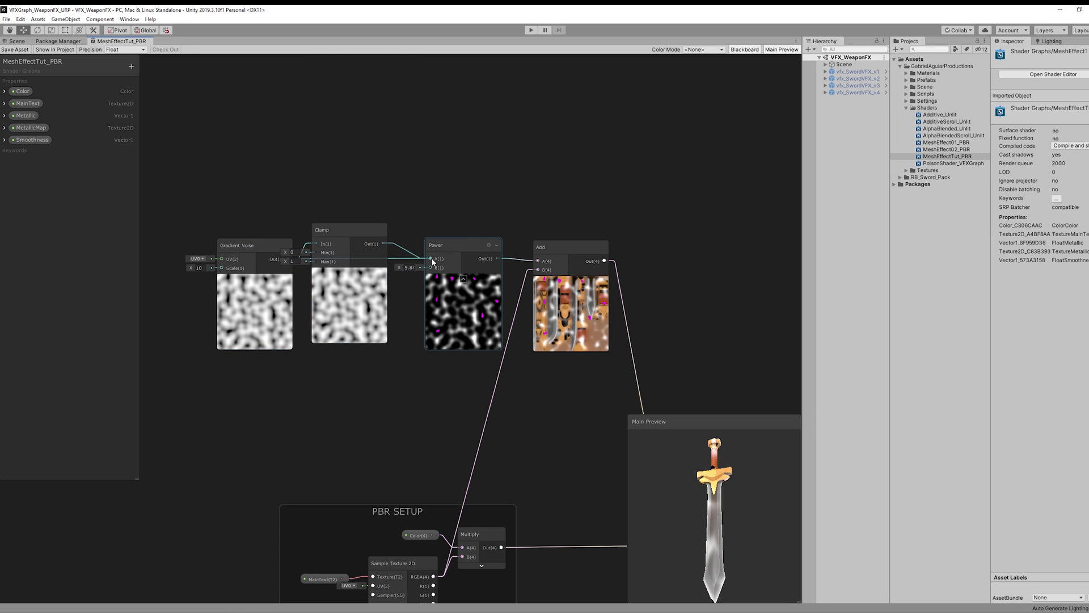
pyautogui.moveTo(433, 261); pyautogui.dragTo(431, 259)
pyautogui.moveTo(354, 232); pyautogui.dragTo(340, 248)
pyautogui.click(364, 287)
# Step: Add a Vector1 property named GradientNoiseScale with a default of 15
pyautogui.moveTo(367, 346); pyautogui.dragTo(466, 352, button='middle')
pyautogui.click(130, 66)
pyautogui.click(151, 71)
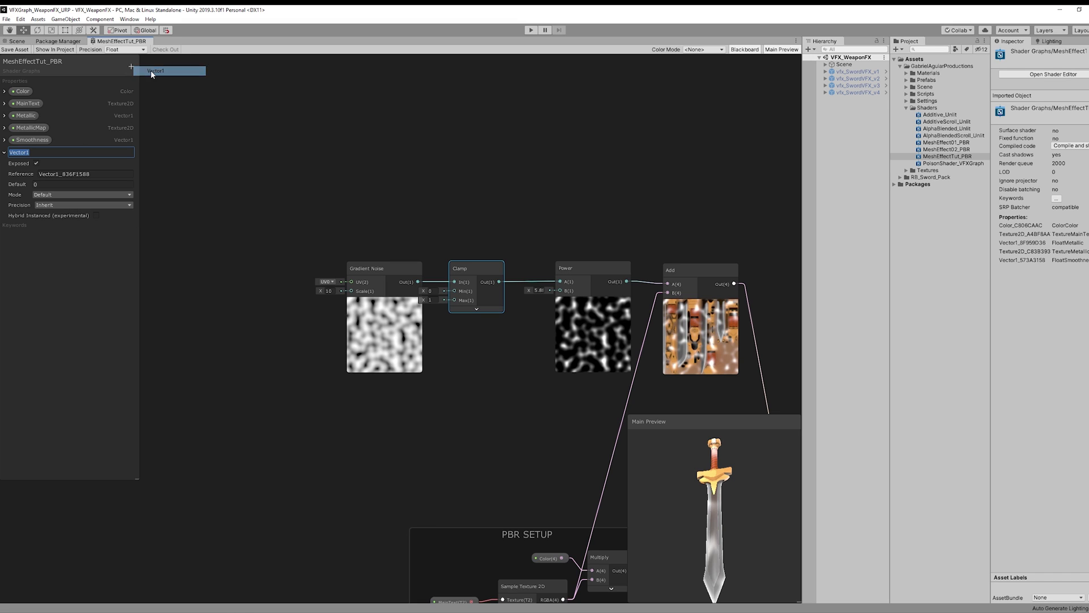
pyautogui.write('GradientNoiseScale')
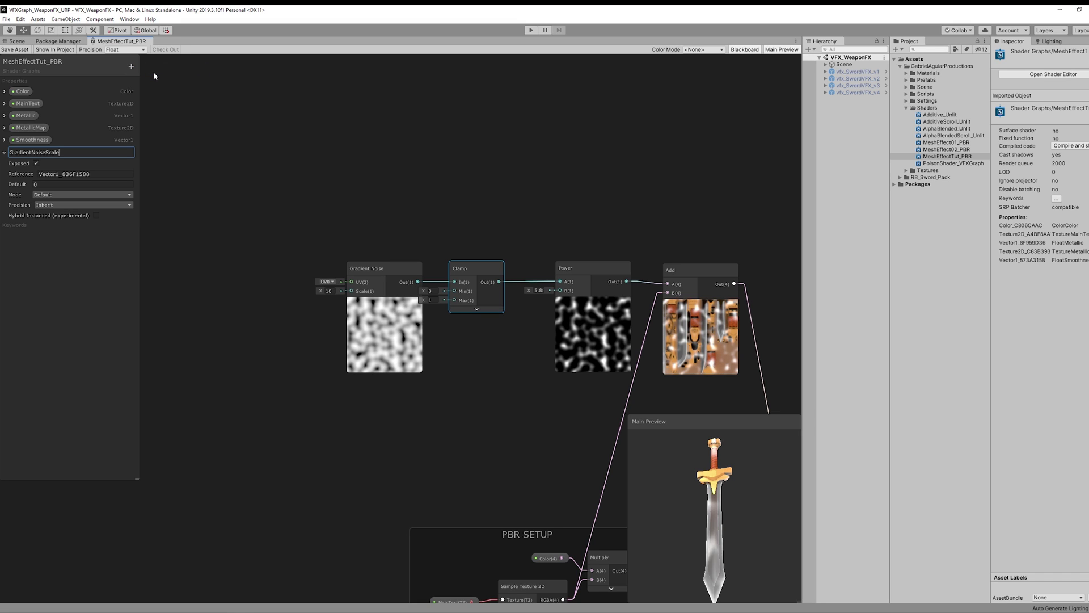
pyautogui.click(56, 184)
pyautogui.write('15')
# Step: Place GradientNoiseScale in the graph, connect it to the Gradient Noise node's Scale input and move it close to that node
pyautogui.click(40, 152)
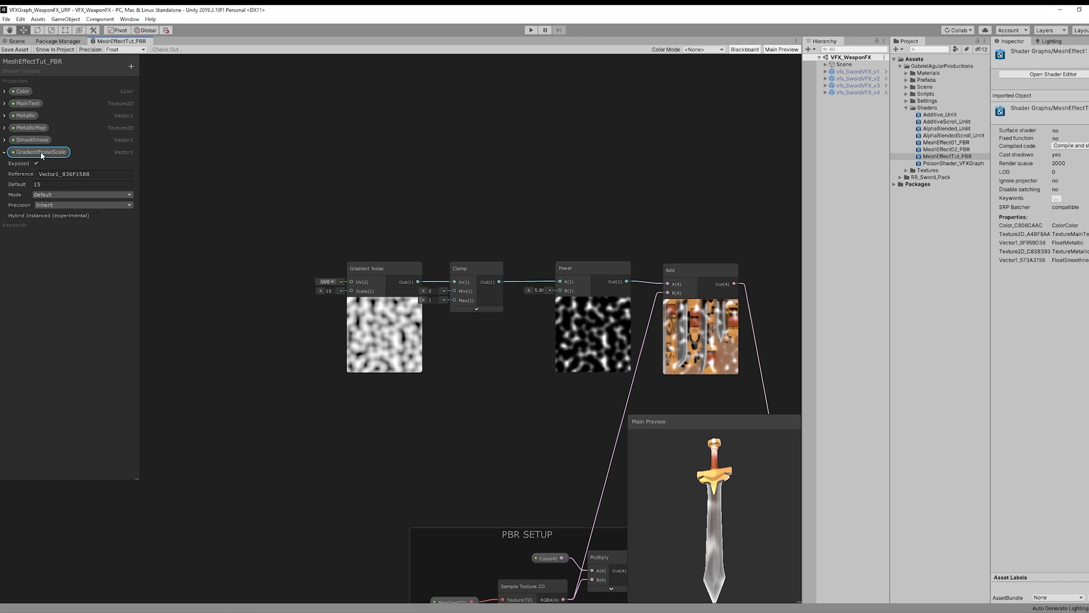
pyautogui.moveTo(264, 301); pyautogui.dragTo(348, 290)
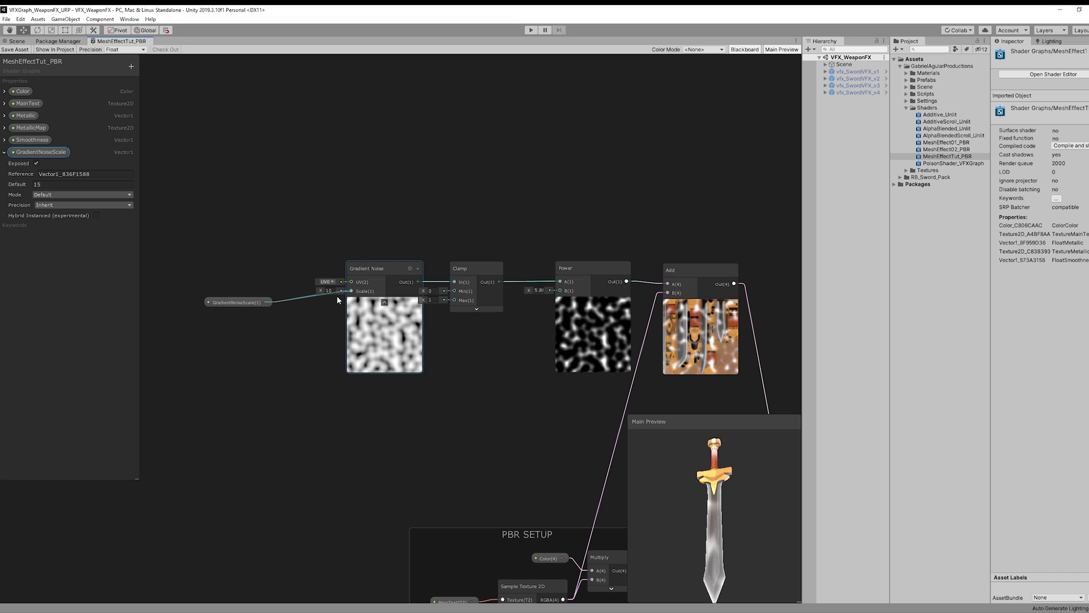
pyautogui.moveTo(233, 301); pyautogui.dragTo(299, 302)
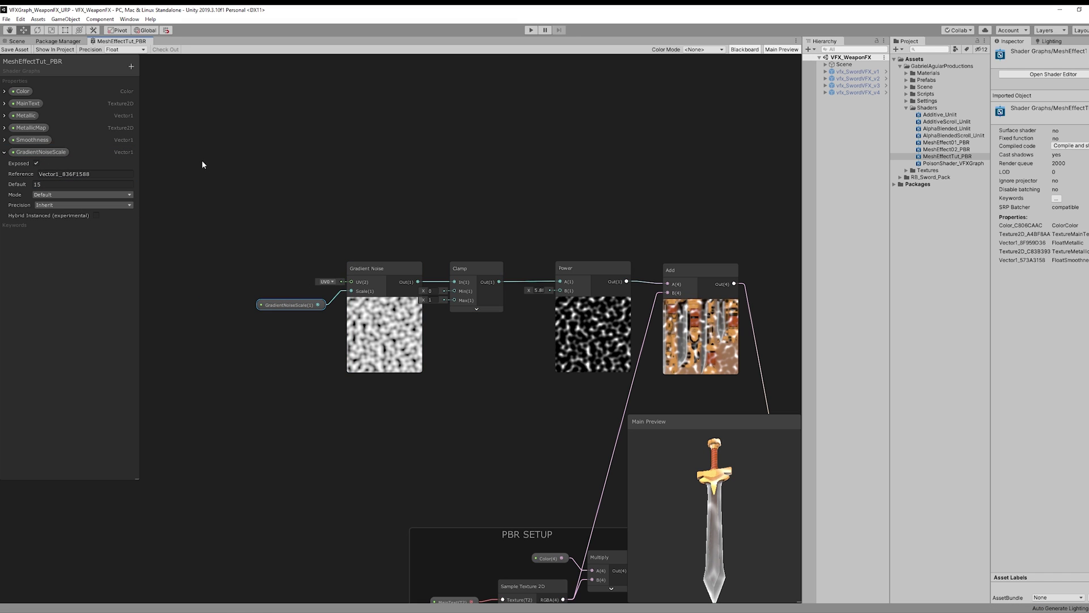
# Step: Add a Vector1 property named GradientNoisePower with a default of 5 and connect it to the Power node's B input
pyautogui.click(124, 66)
pyautogui.click(183, 71)
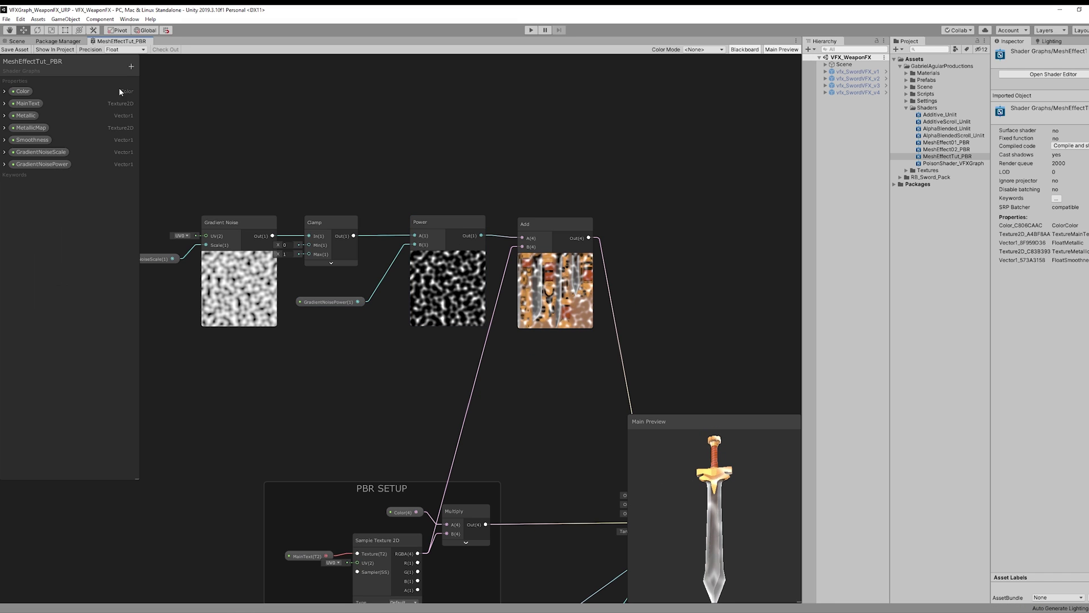
# Step: Add a Color property named GradientNoiseColor in HDR mode with a white default, and place it above GradientNoiseScale in the property list
pyautogui.click(131, 67)
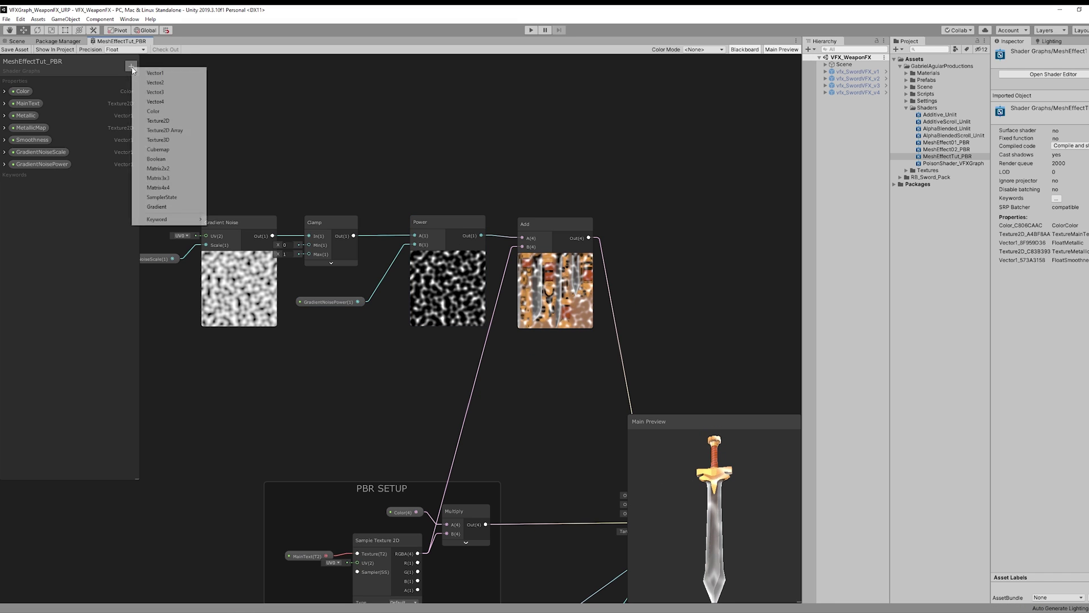
pyautogui.click(161, 112)
pyautogui.write('GradientNoiseColor')
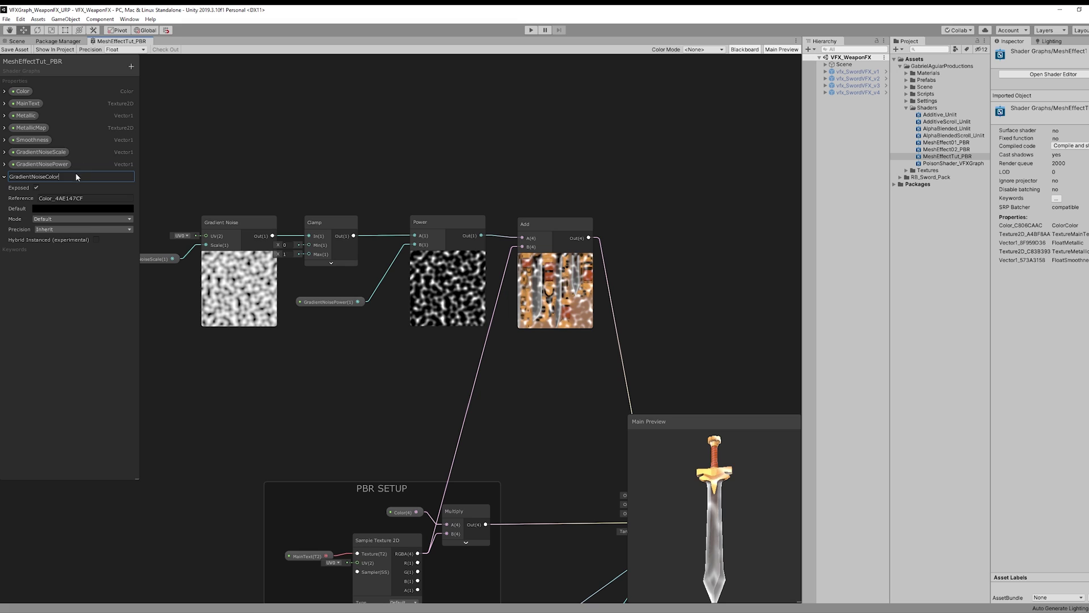
pyautogui.press('Return')
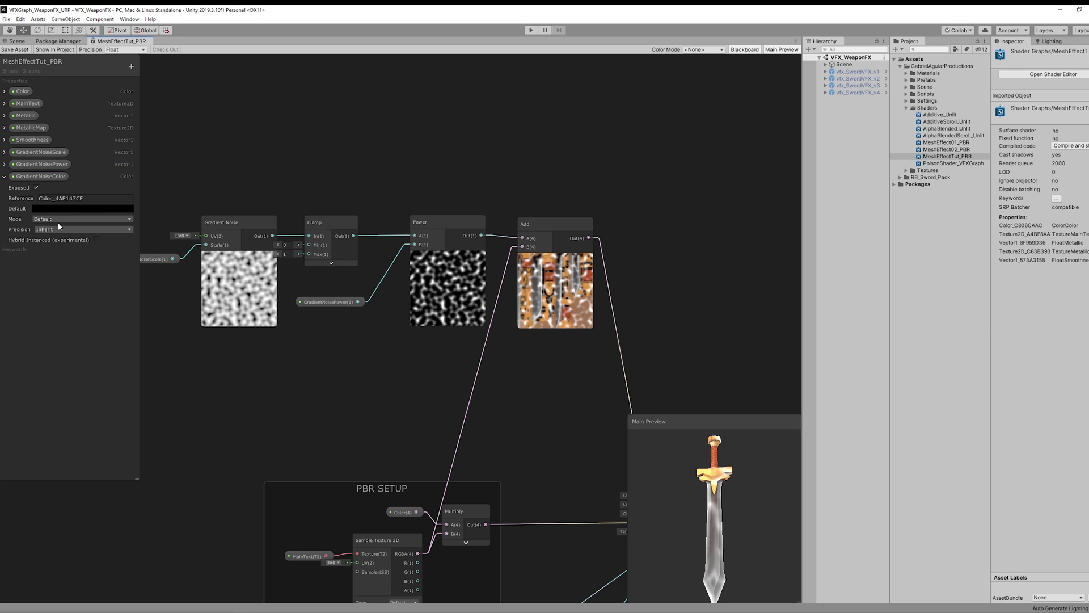
pyautogui.click(53, 238)
pyautogui.click(67, 209)
pyautogui.moveTo(610, 283); pyautogui.dragTo(656, 284)
pyautogui.click(692, 118)
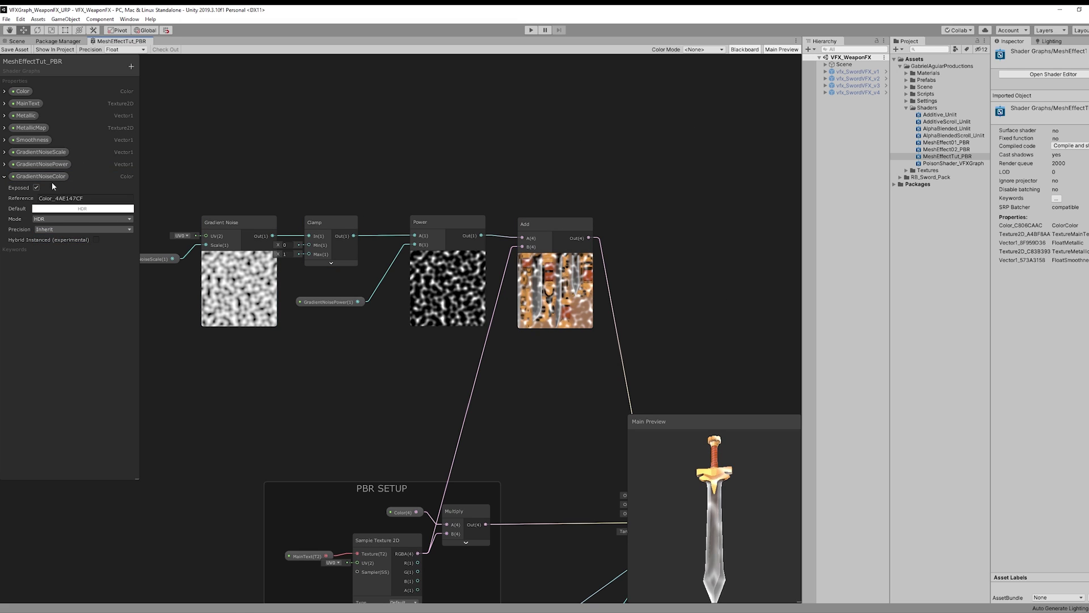
pyautogui.moveTo(51, 153); pyautogui.dragTo(64, 152)
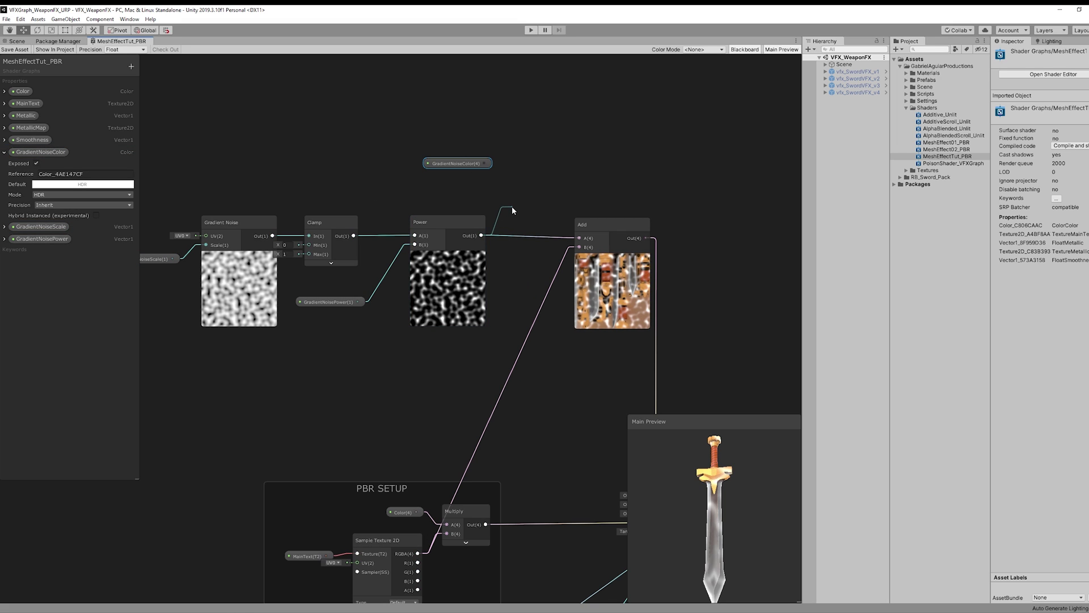
# Step: Insert a Multiply node between Power and Add, feed GradientNoiseColor into its A input and collapse its preview
pyautogui.moveTo(511, 207); pyautogui.dragTo(512, 206)
pyautogui.write('mul')
pyautogui.click(505, 238)
pyautogui.moveTo(484, 163); pyautogui.dragTo(458, 195)
pyautogui.click(530, 227)
pyautogui.click(514, 202)
# Step: Set the GradientNoiseColor default to a glowing purple with hue 290, saturation 78, value 100 and intensity about 3.3
pyautogui.click(58, 183)
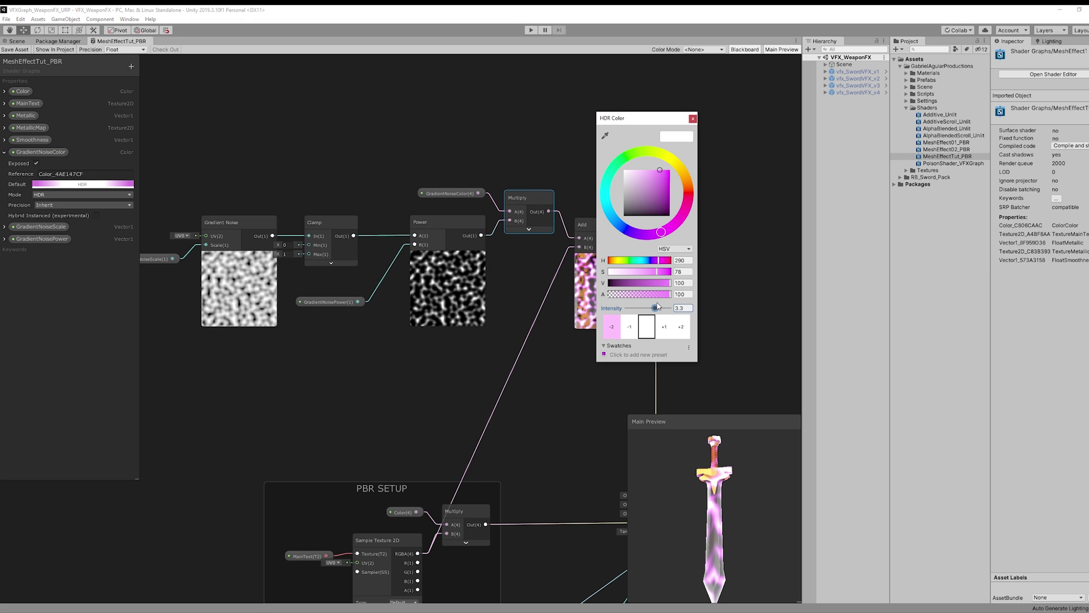
pyautogui.click(693, 118)
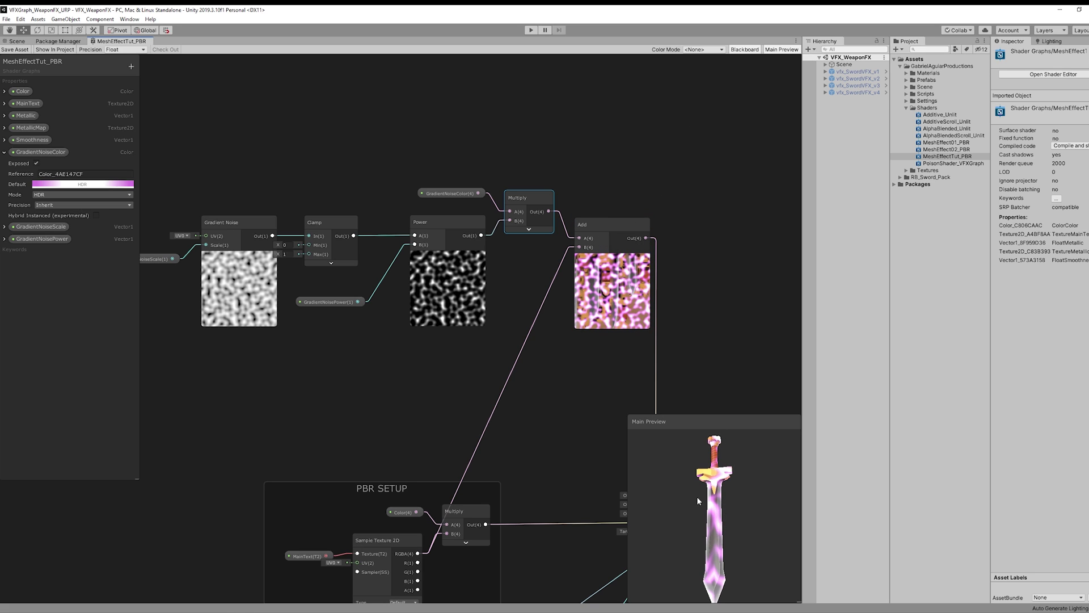
# Step: Add a Time node and a Multiply node in the empty area before Gradient Noise, and collapse the Multiply preview
pyautogui.moveTo(479, 394); pyautogui.dragTo(608, 371, button='middle')
pyautogui.click(314, 254)
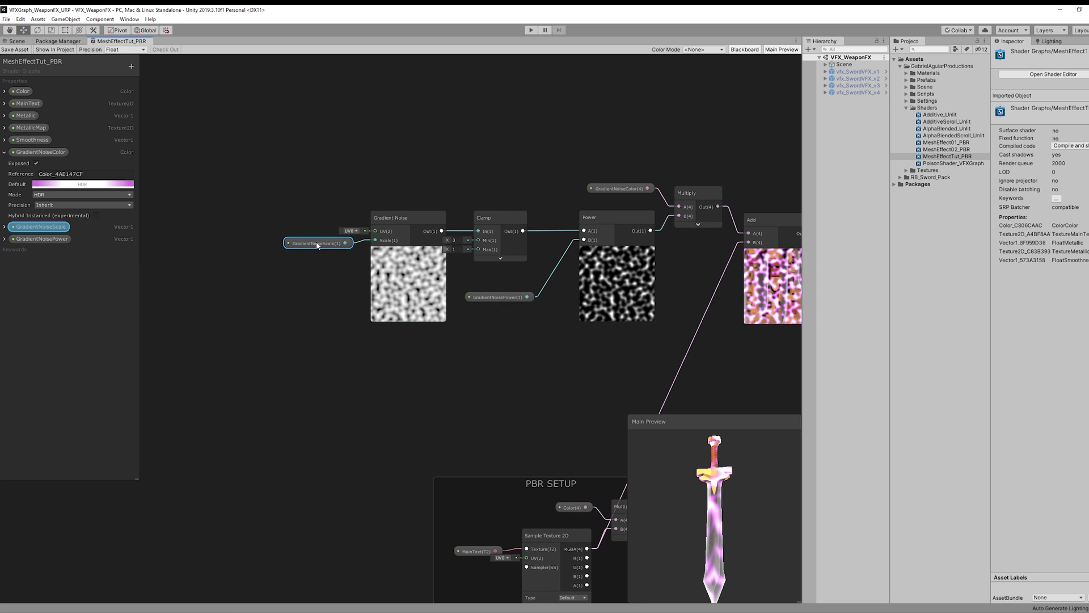
pyautogui.moveTo(223, 215); pyautogui.dragTo(475, 255, button='middle')
pyautogui.press('space')
pyautogui.write('time')
pyautogui.press('Return')
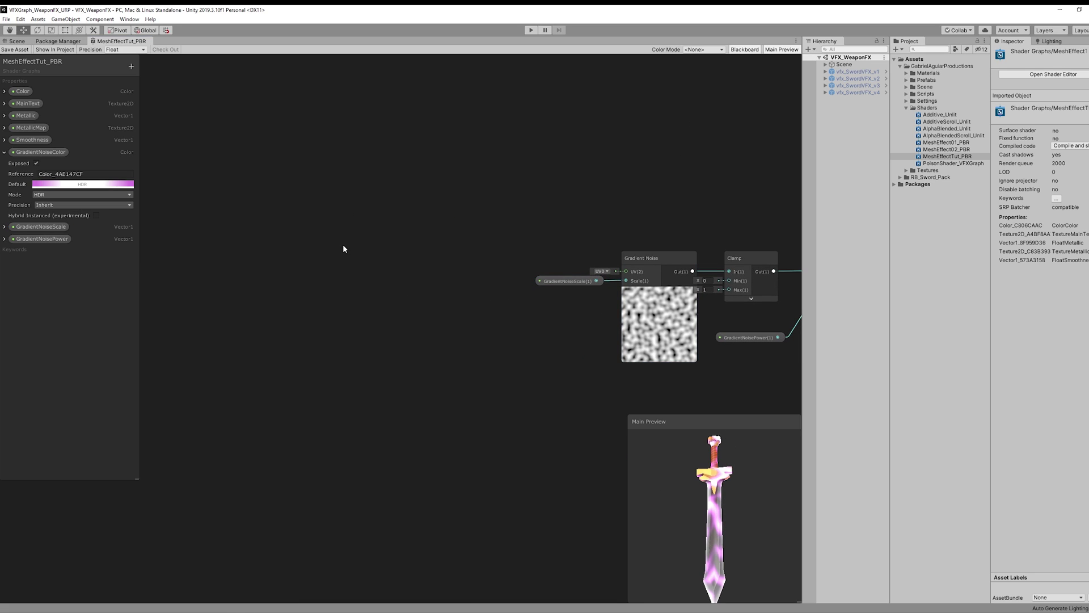
pyautogui.press('space')
pyautogui.write('mul')
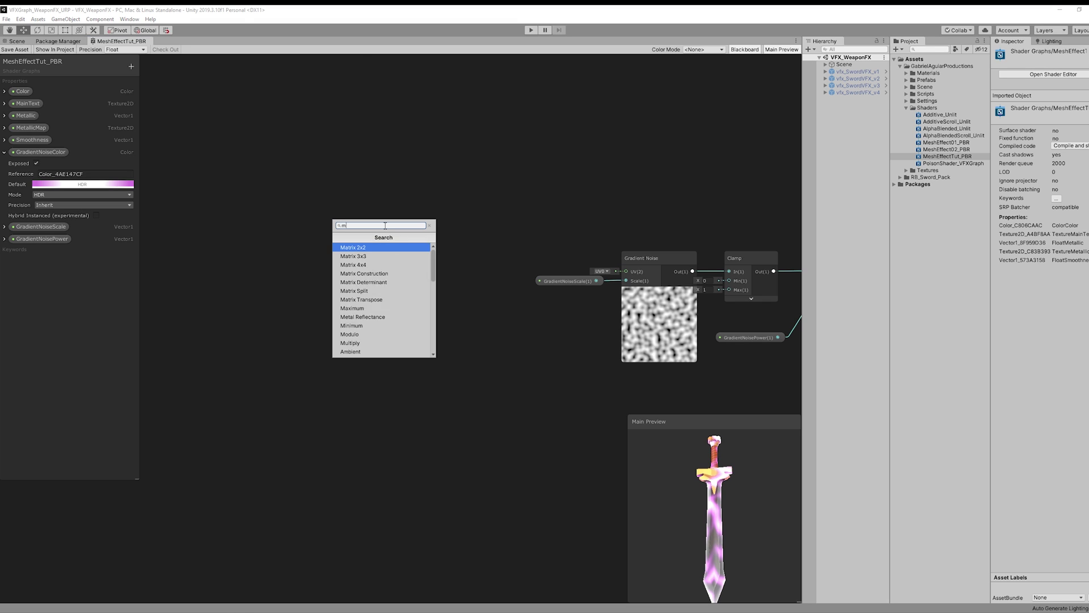
pyautogui.press('Return')
pyautogui.moveTo(426, 253); pyautogui.dragTo(474, 265)
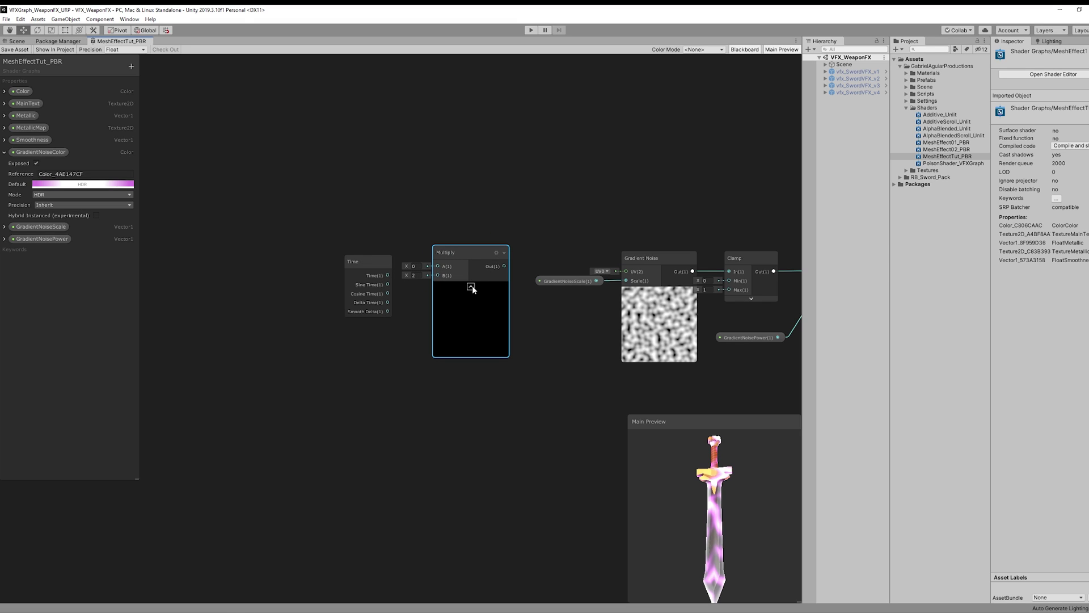
pyautogui.click(471, 287)
# Step: Add a Vector2 property named GradientNoiseSpeed with a default of X 0 and Y 0.2, and place it in the graph
pyautogui.click(132, 67)
pyautogui.click(158, 80)
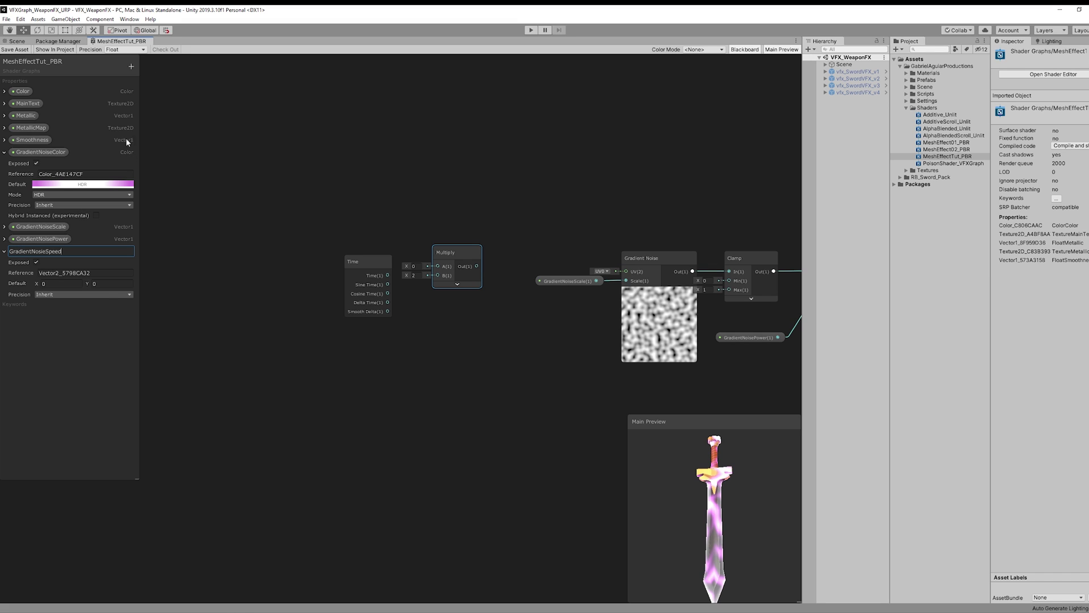
pyautogui.write('GradientNosieSpeed')
pyautogui.press('Return')
pyautogui.click(92, 284)
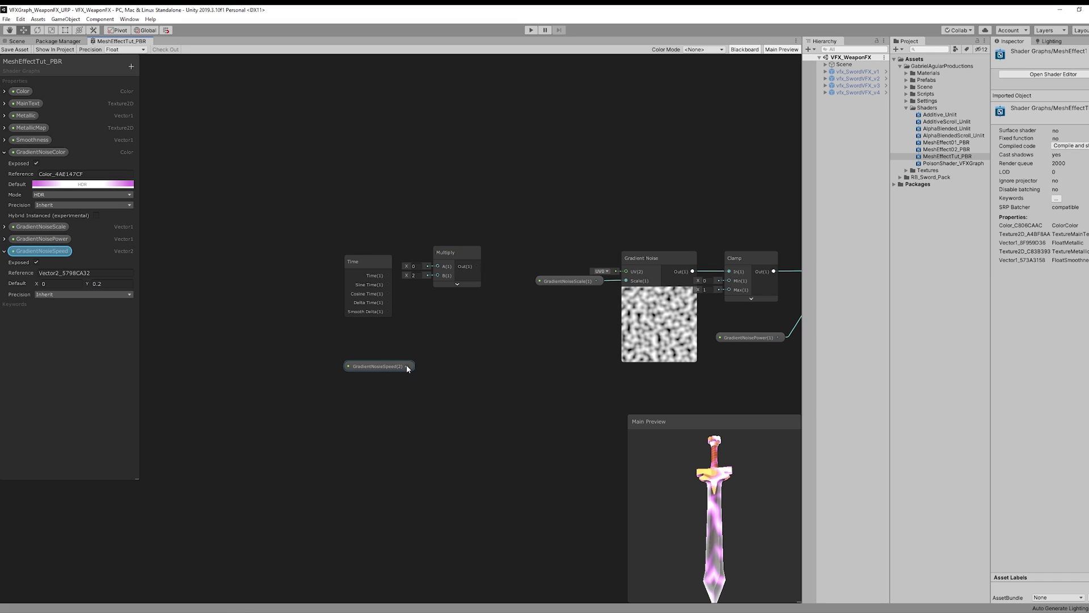
# Step: Connect Time to the new Multiply node's A input and GradientNoiseSpeed to its B input, moving the Multiply node between them
pyautogui.moveTo(436, 279); pyautogui.dragTo(438, 276)
pyautogui.moveTo(452, 272); pyautogui.dragTo(453, 337)
pyautogui.moveTo(387, 276); pyautogui.dragTo(403, 286)
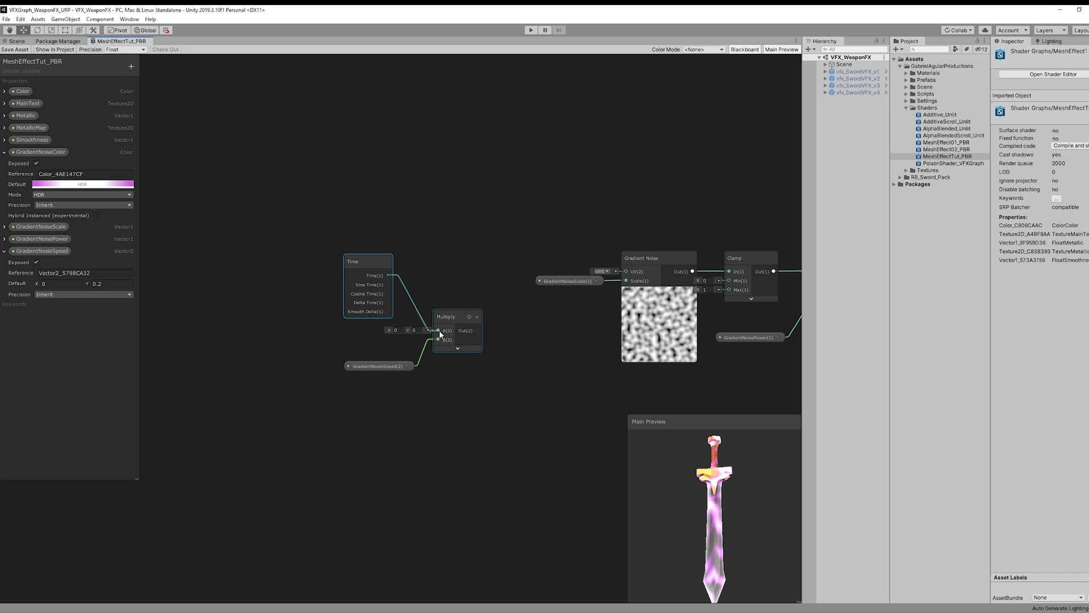
pyautogui.moveTo(439, 330); pyautogui.dragTo(439, 330)
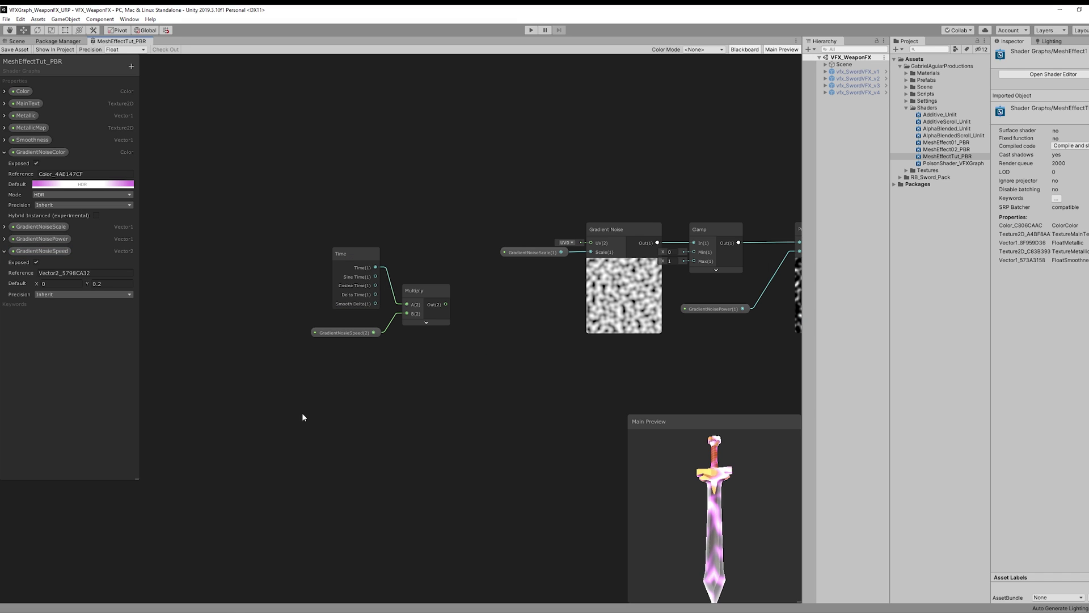
# Step: Add a UV node below GradientNoiseSpeed and collapse its preview
pyautogui.press('space')
pyautogui.write('u')
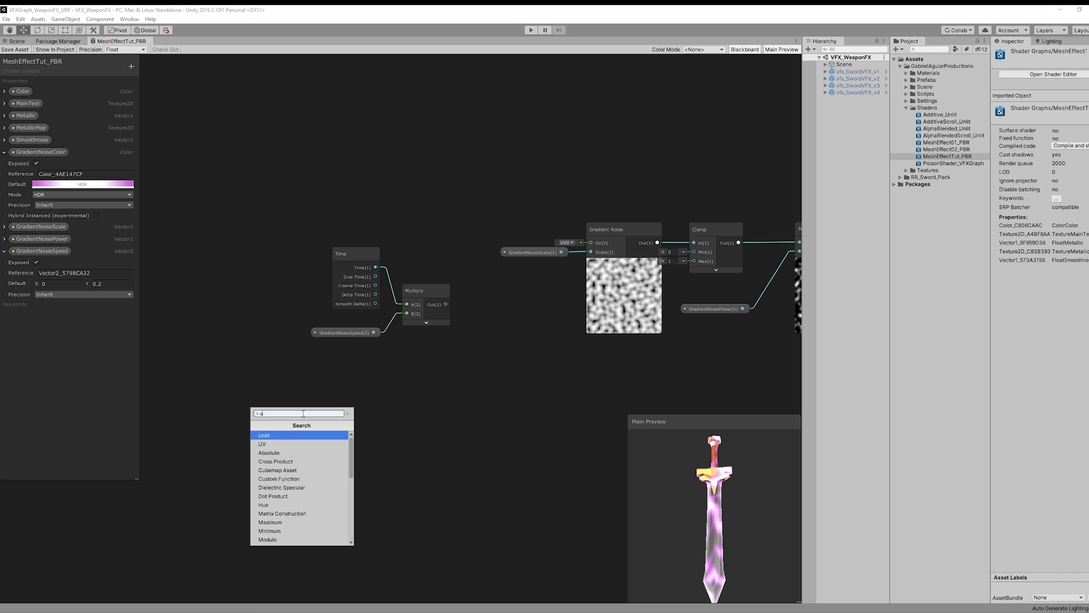
pyautogui.write('v')
pyautogui.press('Return')
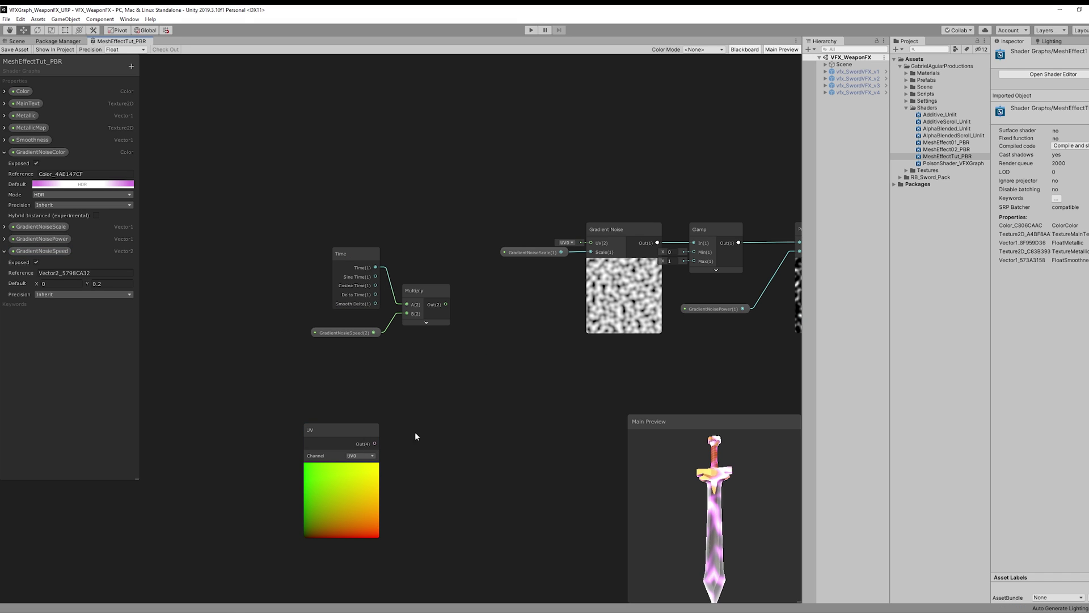
pyautogui.click(341, 468)
# Step: Add an Add node combining the time Multiply and UV outputs, connect it to Gradient Noise's UV input and inspect the sword preview
pyautogui.moveTo(457, 432); pyautogui.dragTo(507, 386)
pyautogui.write('add')
pyautogui.press('Return')
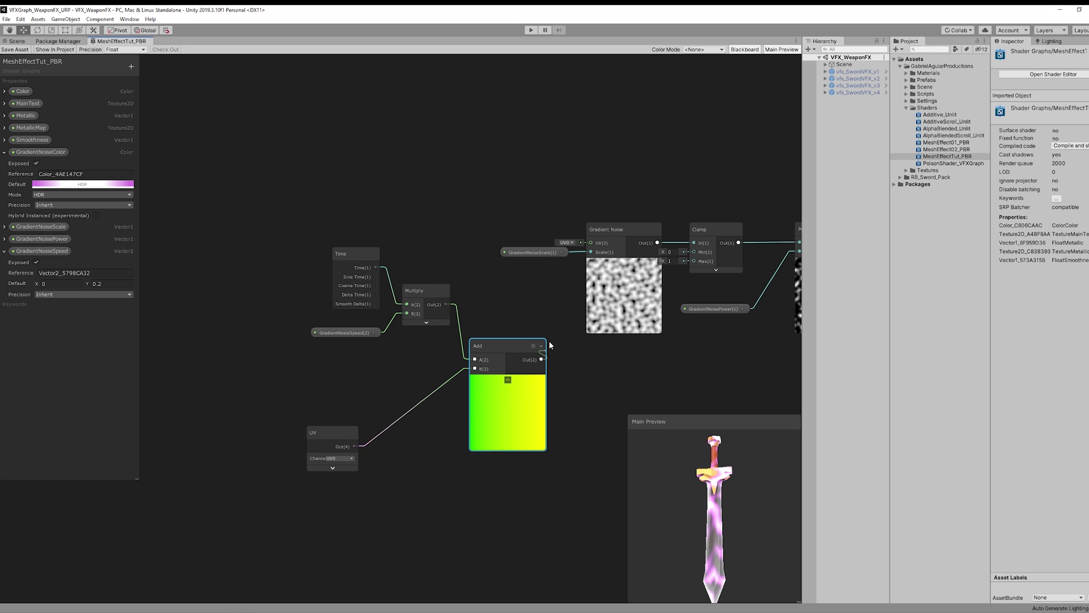
pyautogui.moveTo(550, 345); pyautogui.dragTo(599, 245)
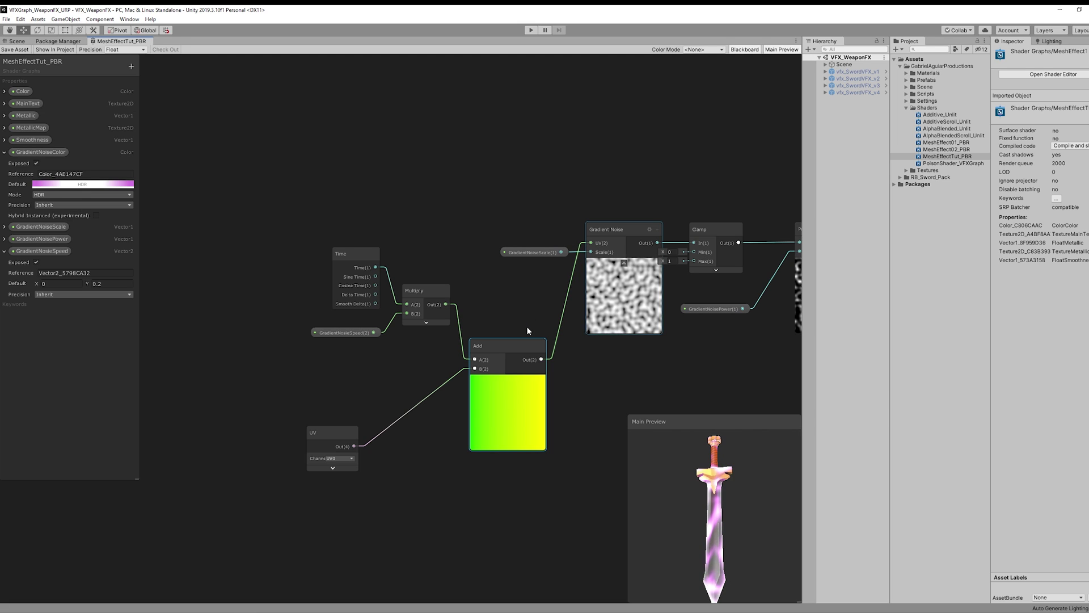
pyautogui.moveTo(745, 557); pyautogui.dragTo(753, 583)
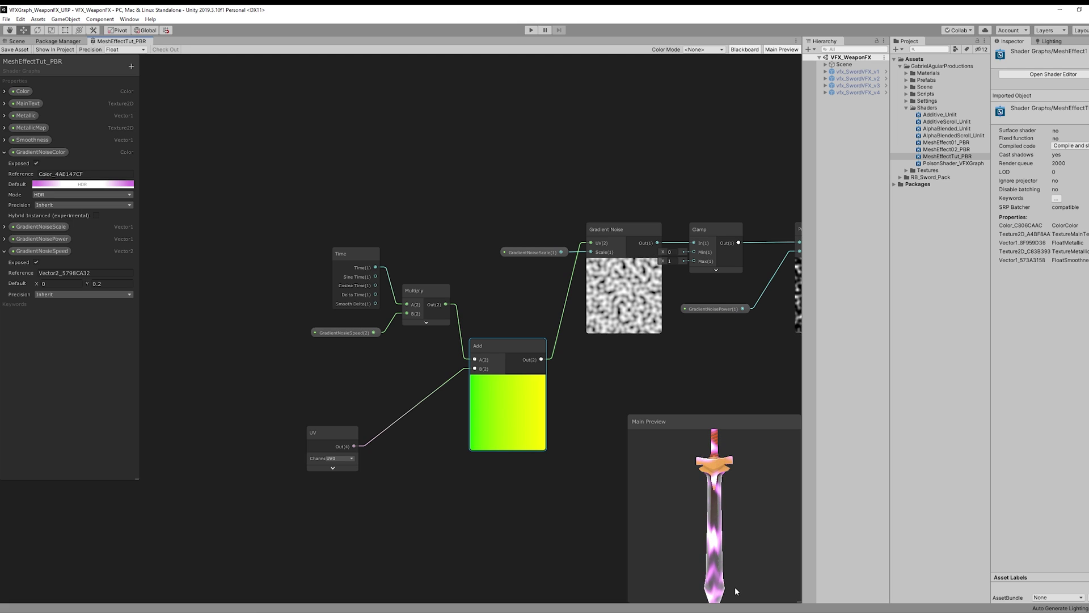
pyautogui.moveTo(733, 581); pyautogui.dragTo(724, 543)
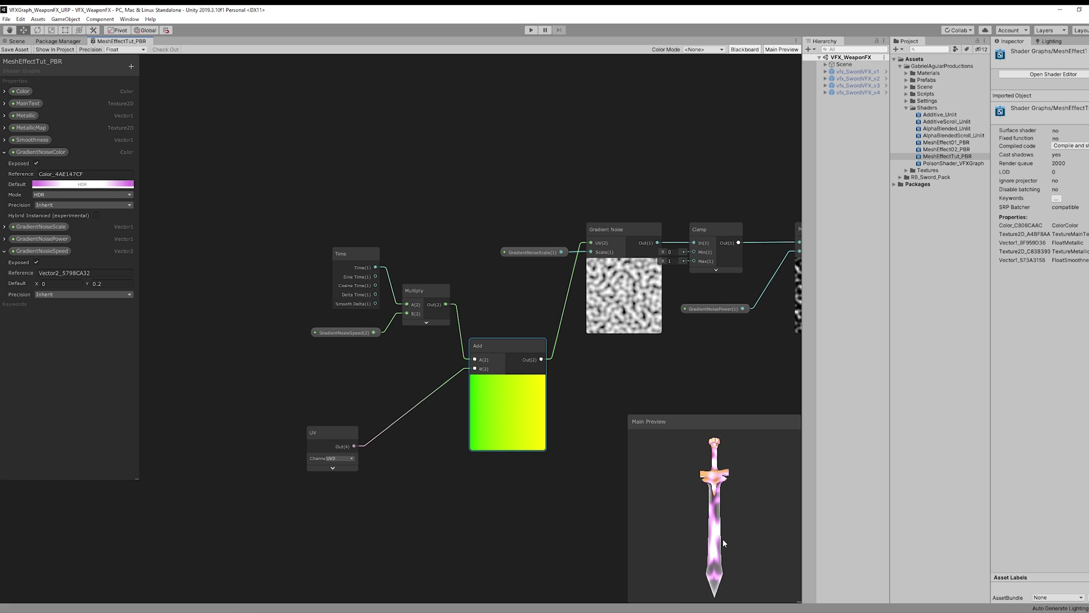
# Step: Collapse the new Add node's preview and tidy the Add and UV nodes closer to the time Multiply
pyautogui.click(499, 377)
pyautogui.moveTo(491, 356); pyautogui.dragTo(499, 335)
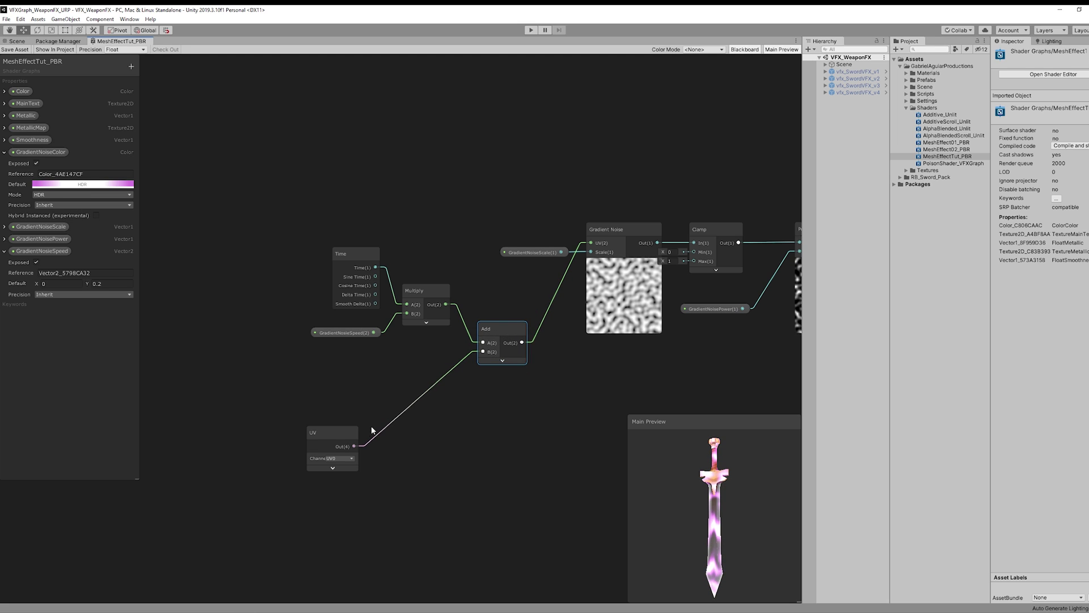
pyautogui.moveTo(340, 436); pyautogui.dragTo(376, 377)
# Step: Switch to Photoshop, view the RB_Sword_Pack_MR texture at 40% zoom and compare it with RB_Sword_Pack_Mask.PNG
pyautogui.moveTo(496, 429); pyautogui.dragTo(327, 248)
pyautogui.moveTo(505, 329); pyautogui.dragTo(473, 225)
pyautogui.click(555, 191)
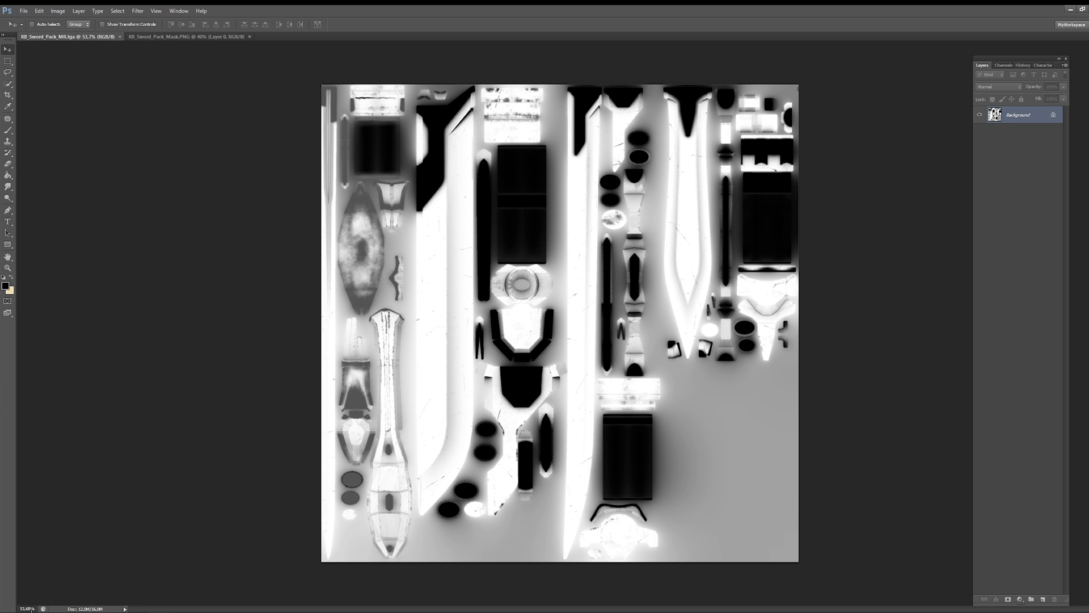
pyautogui.write('40')
pyautogui.press('Return')
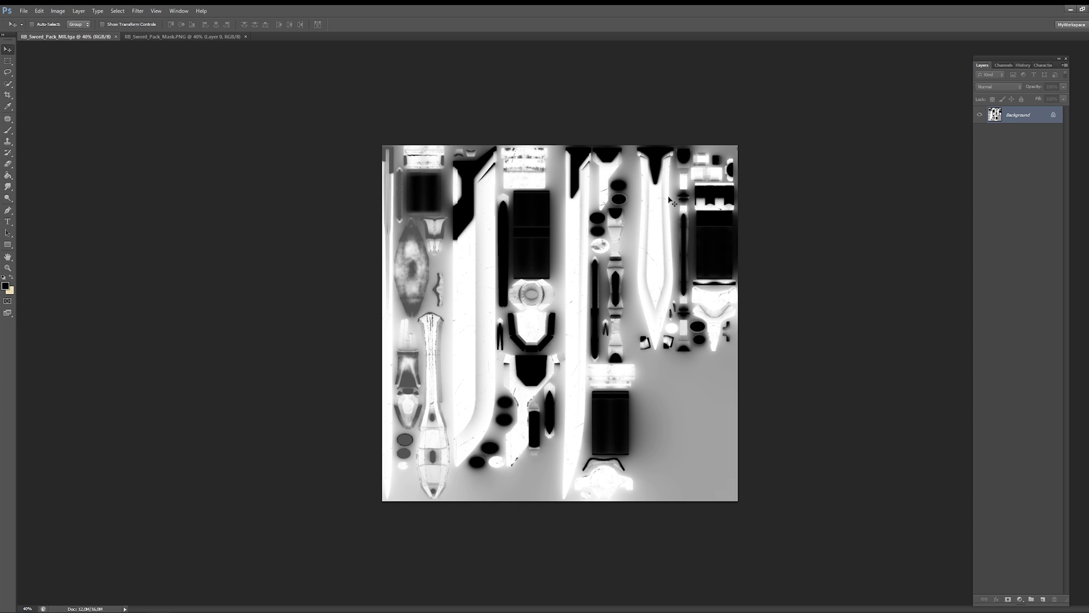
pyautogui.click(174, 37)
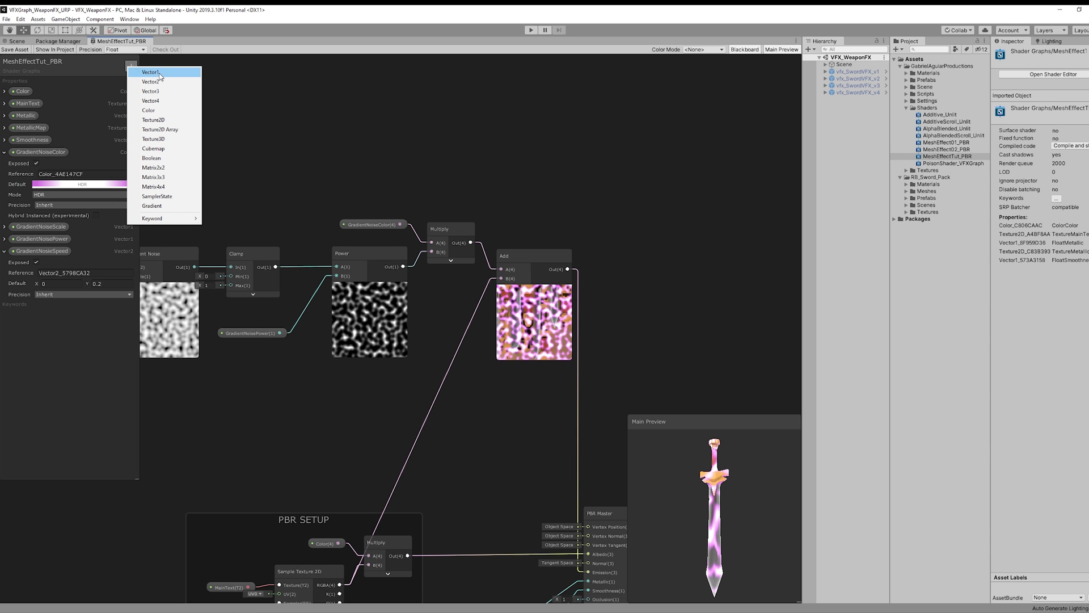
# Step: Back in Unity, add a Texture2D property named Mask with RB_Sword_Pack_Mask as its default texture
pyautogui.click(158, 119)
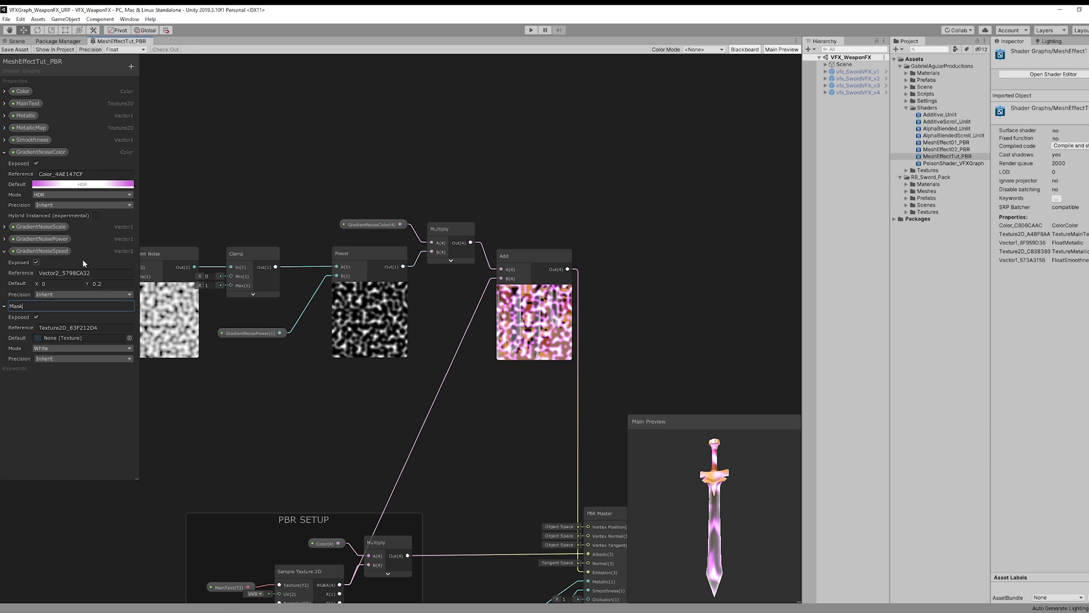
pyautogui.write('Mask')
pyautogui.click(130, 338)
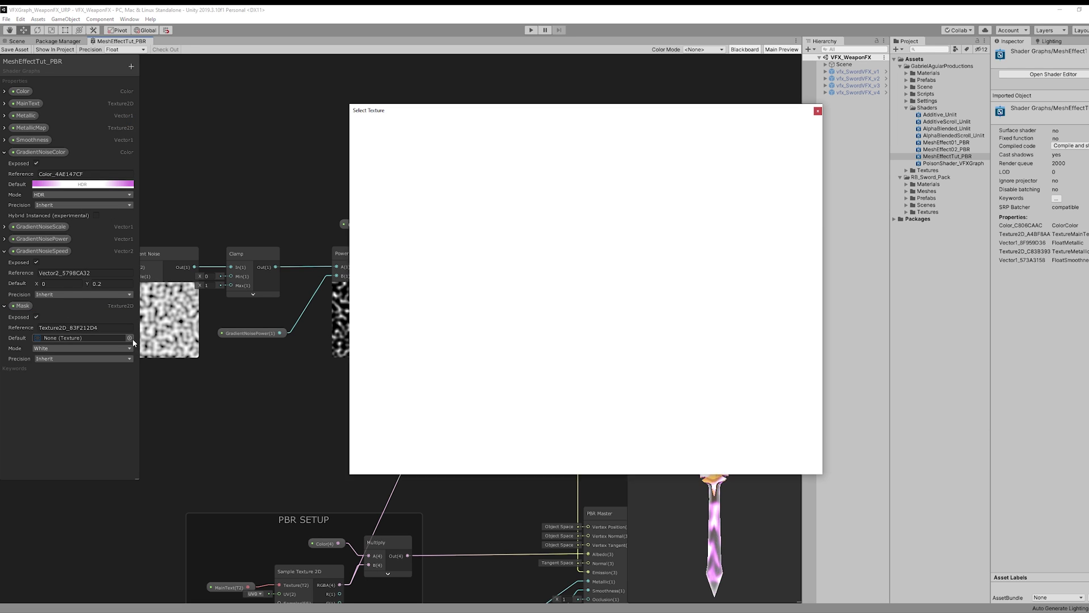
pyautogui.click(702, 235)
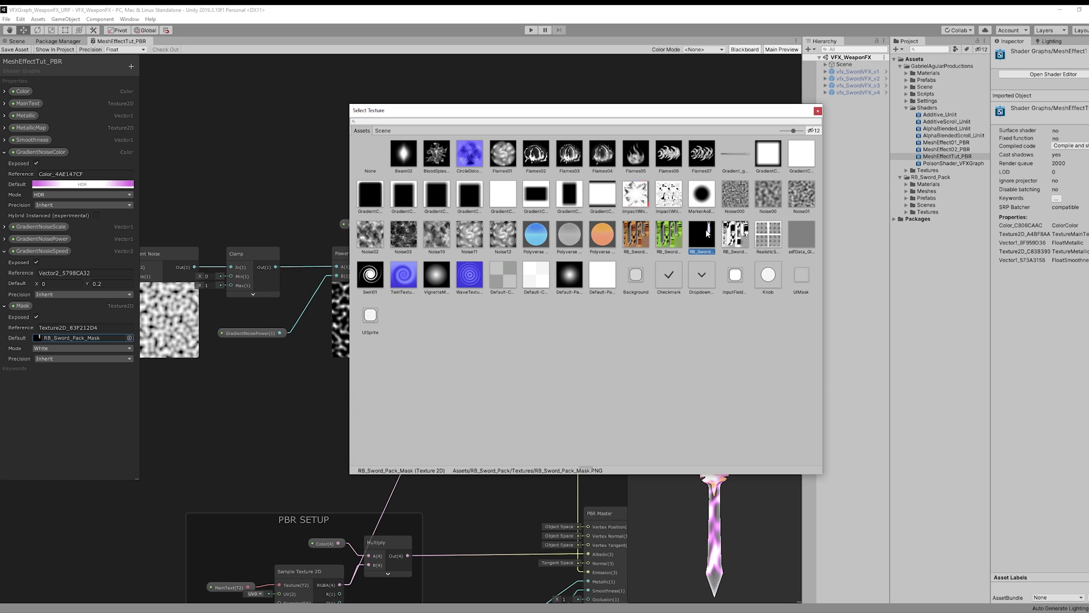
pyautogui.doubleClick(703, 236)
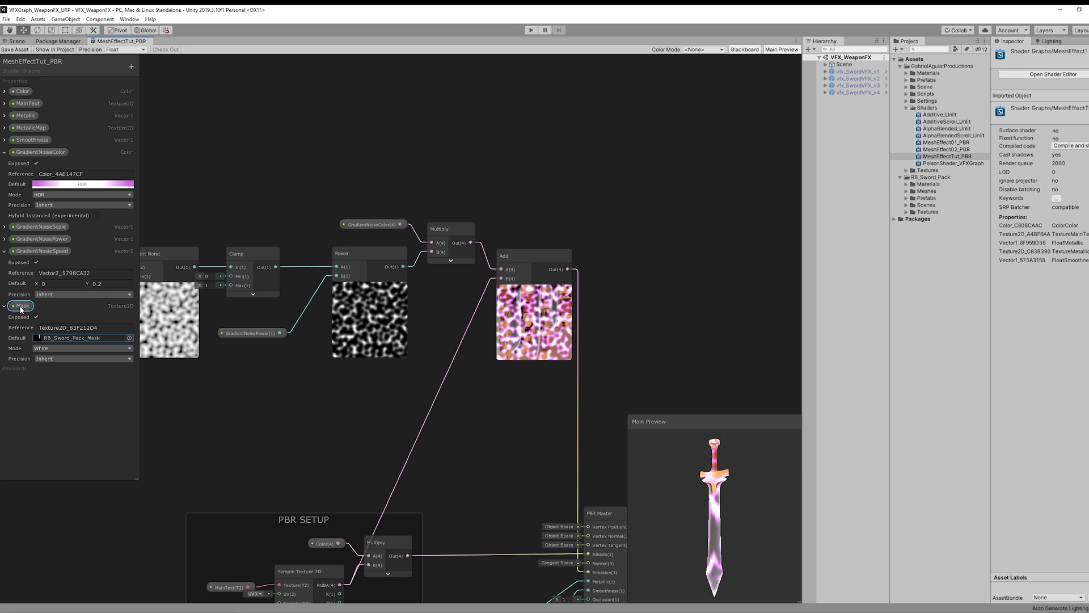
# Step: Place the Mask property in the graph, connect it to a new Sample Texture 2D node and collapse that node's preview
pyautogui.moveTo(348, 147); pyautogui.dragTo(460, 144)
pyautogui.click(469, 160)
pyautogui.click(484, 224)
pyautogui.moveTo(346, 173); pyautogui.dragTo(341, 109)
# Step: Shift the color Multiply and final Add nodes away from Power to make room, and collapse the Power preview
pyautogui.moveTo(414, 186); pyautogui.dragTo(637, 163, button='middle')
pyautogui.click(594, 262)
pyautogui.moveTo(584, 235); pyautogui.dragTo(546, 234)
# Step: Insert a Multiply node between Power and the color Multiply, combining the mask sample's RGBA with the Power output
pyautogui.moveTo(460, 122); pyautogui.dragTo(507, 144)
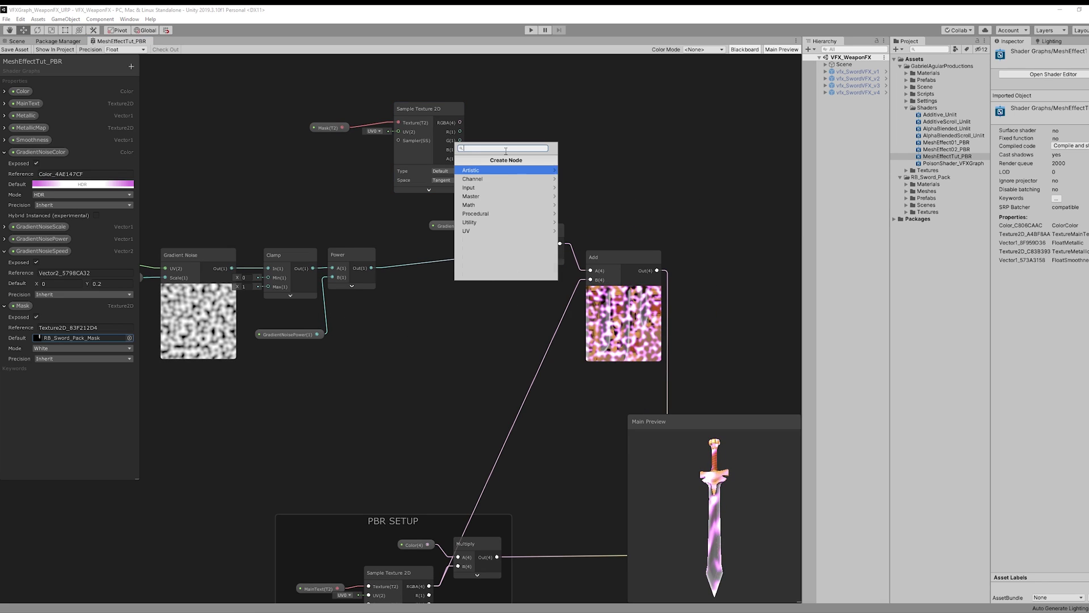
pyautogui.write('multiply')
pyautogui.click(488, 172)
pyautogui.moveTo(372, 268); pyautogui.dragTo(506, 166)
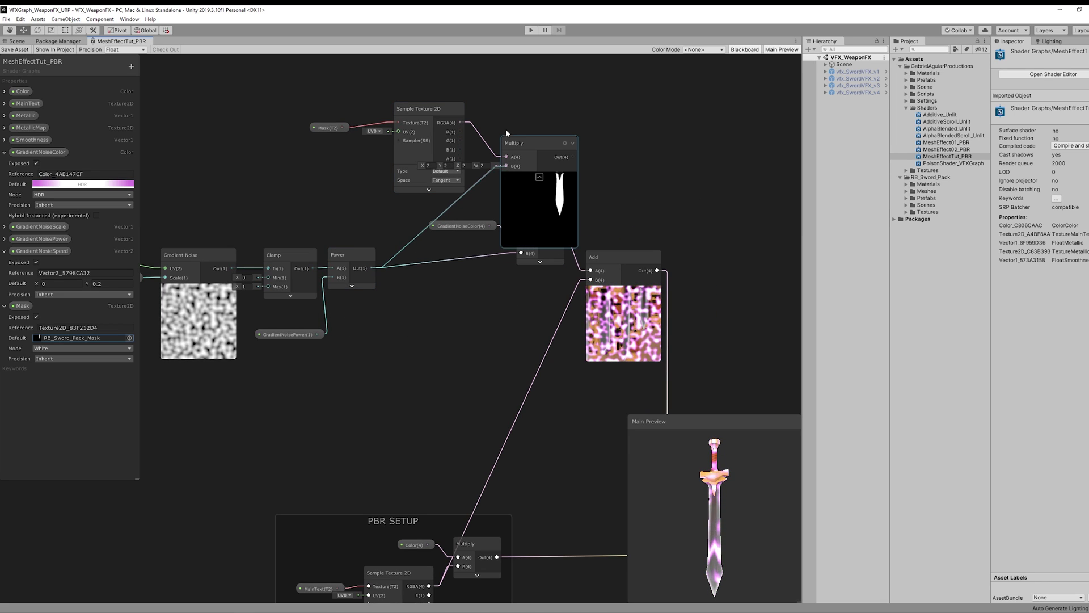
pyautogui.moveTo(537, 87); pyautogui.dragTo(335, 169)
pyautogui.moveTo(518, 144); pyautogui.dragTo(510, 250)
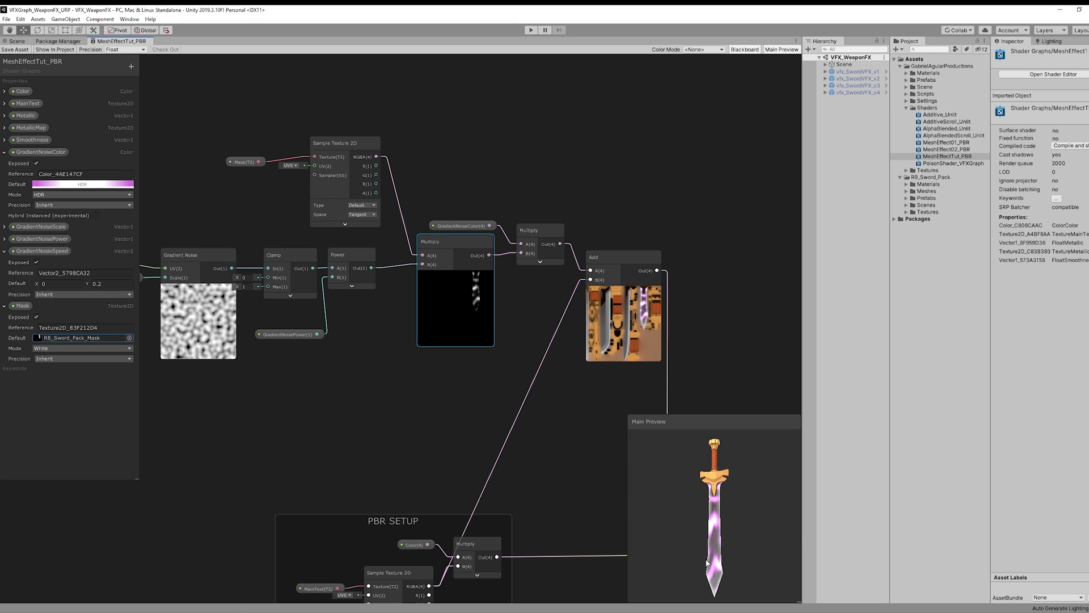
# Step: Collapse the mask Multiply node's preview and align it with the color Multiply node
pyautogui.click(456, 276)
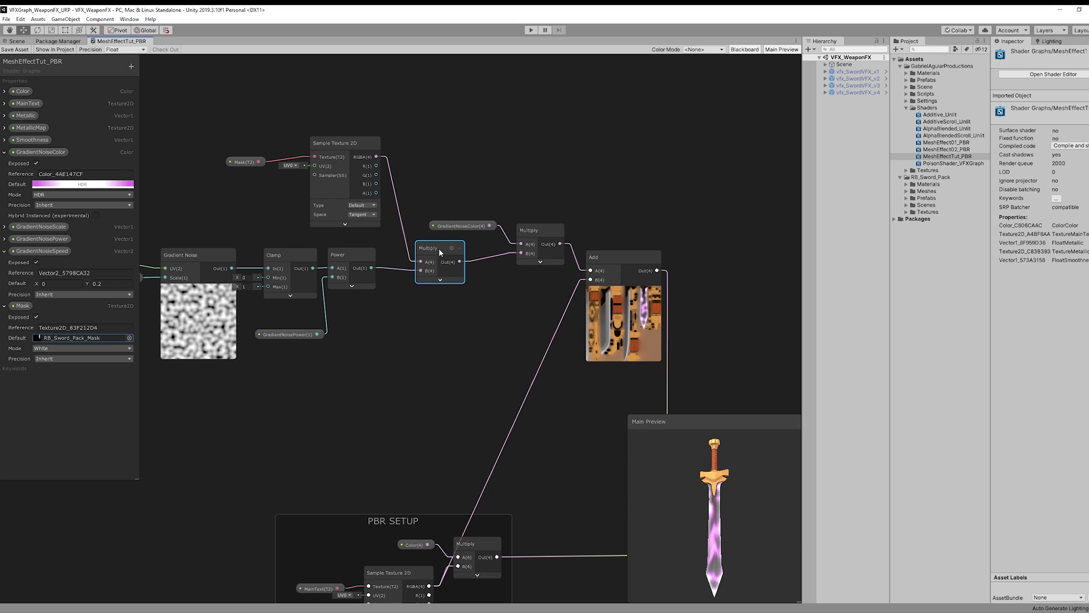
pyautogui.moveTo(438, 248); pyautogui.dragTo(447, 246)
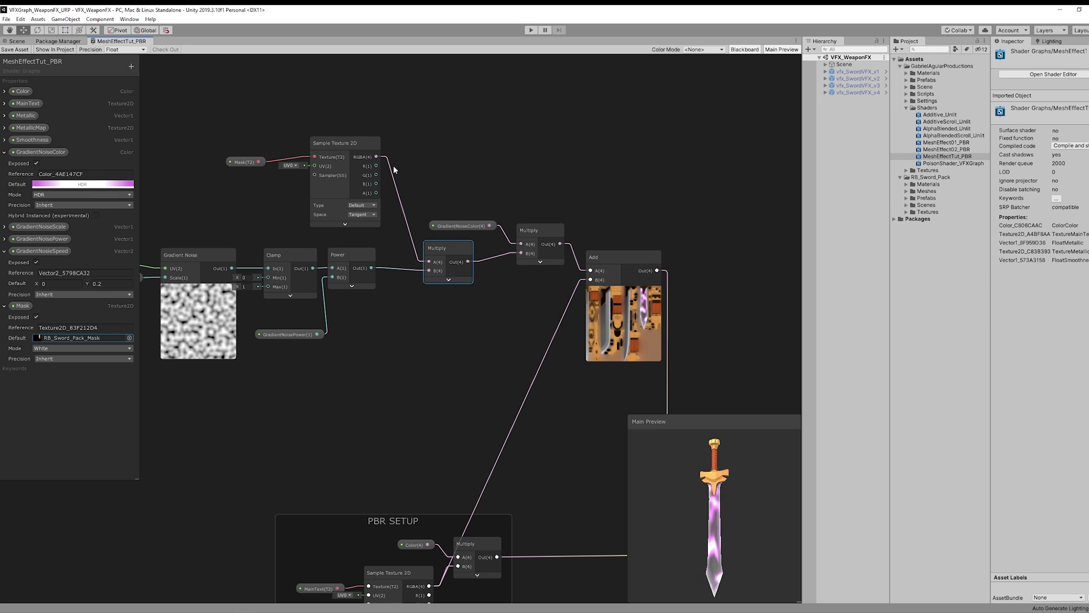
pyautogui.moveTo(541, 229); pyautogui.dragTo(541, 233)
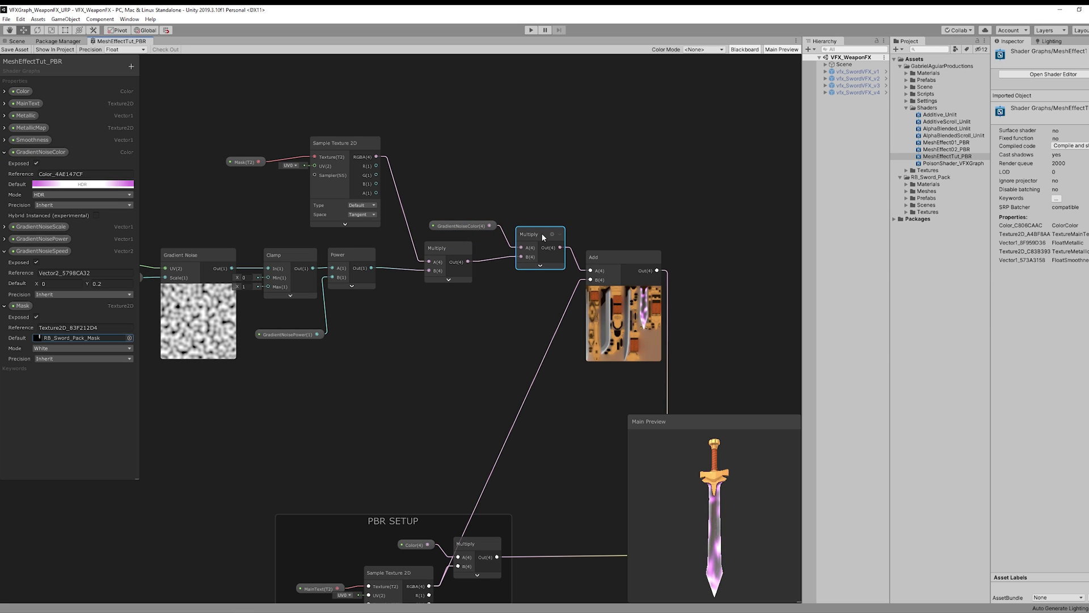
# Step: Examine the sword in the preview and the EFFECT and FRESNEL node groups of the MeshEffect02_PBR graph
pyautogui.moveTo(737, 533); pyautogui.dragTo(700, 376)
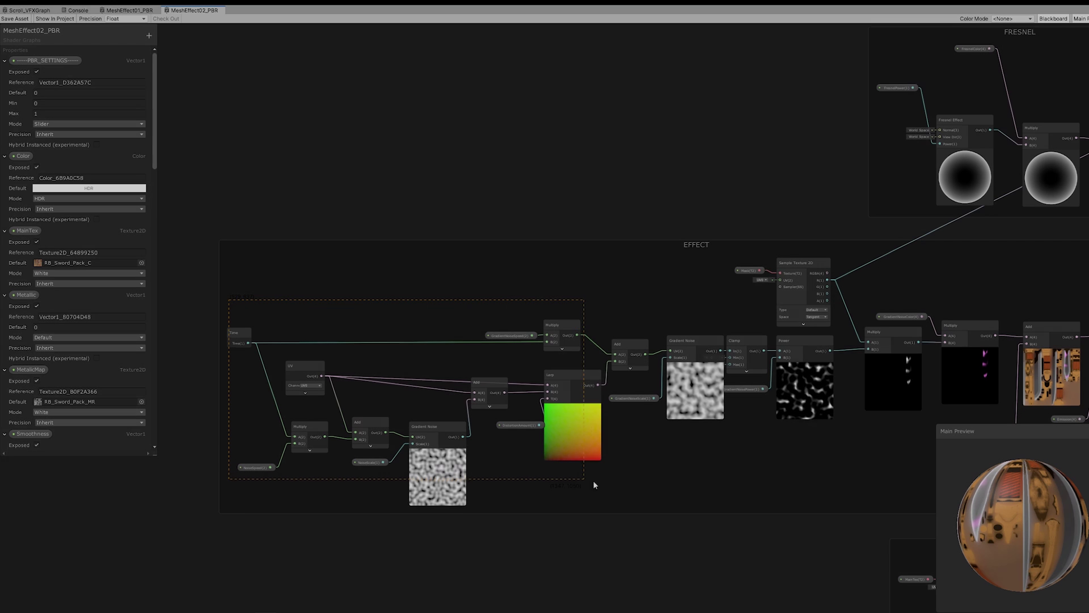
pyautogui.moveTo(594, 485); pyautogui.dragTo(618, 496)
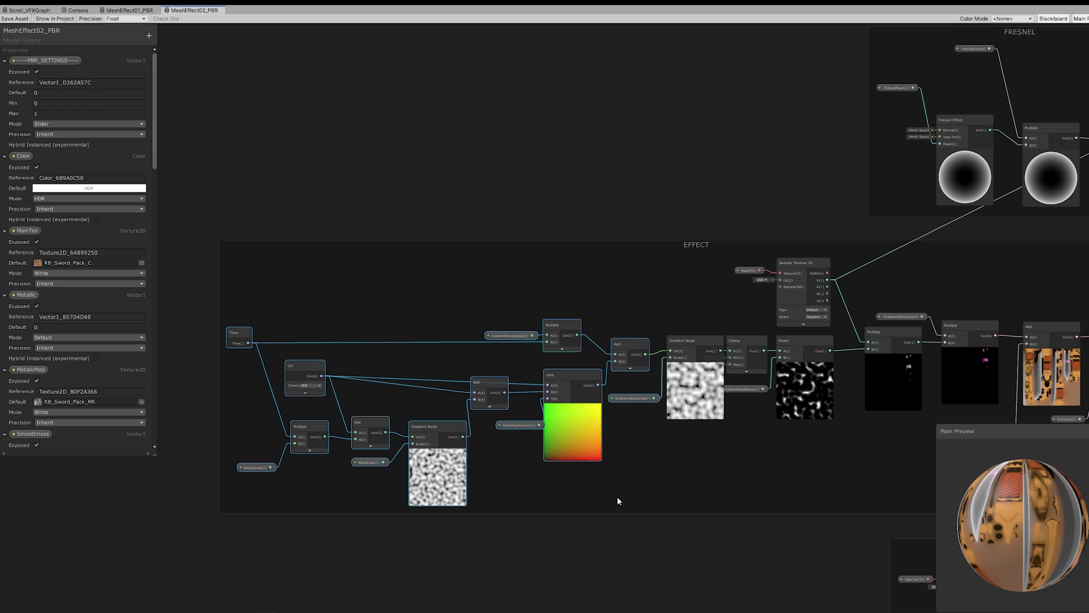
pyautogui.click(599, 309)
pyautogui.moveTo(752, 173); pyautogui.dragTo(385, 354, button='middle')
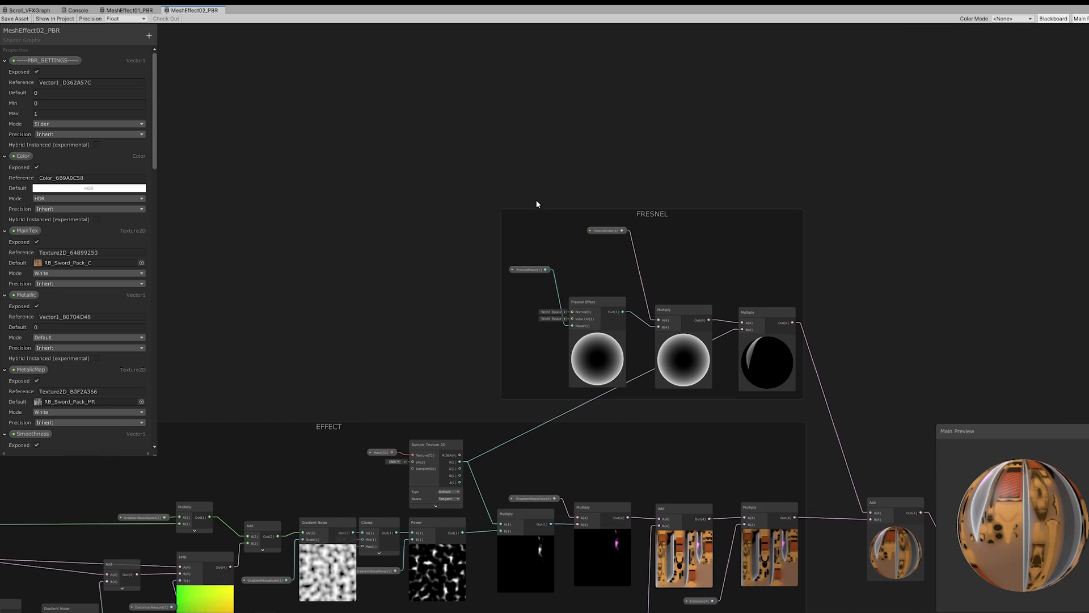
pyautogui.moveTo(468, 164); pyautogui.dragTo(819, 393)
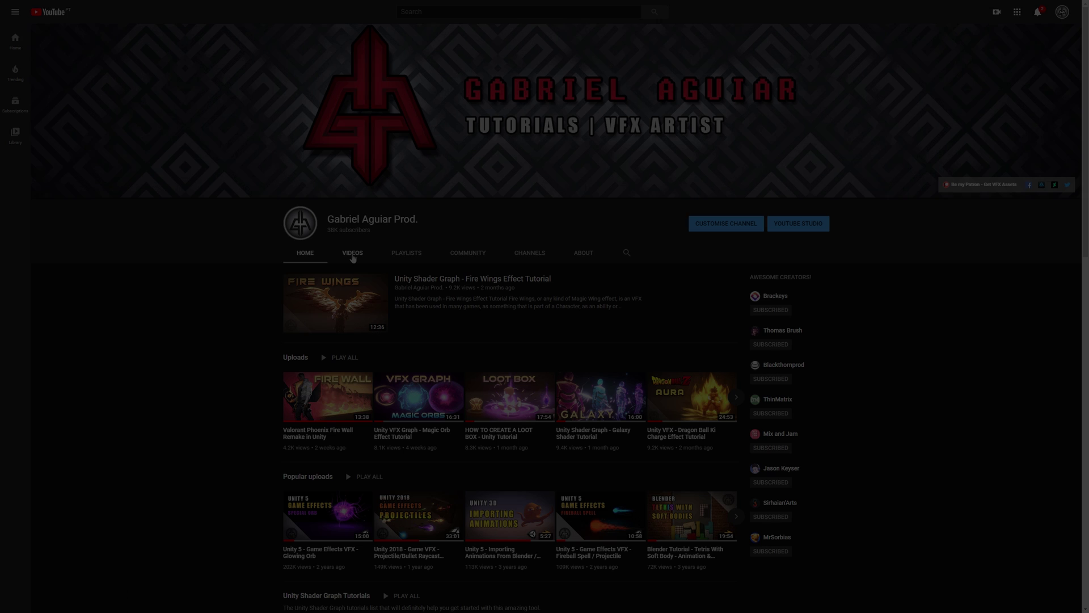
# Step: Switch to the Gabriel Aguiar Prod. YouTube channel and browse its uploaded videos
pyautogui.click(353, 253)
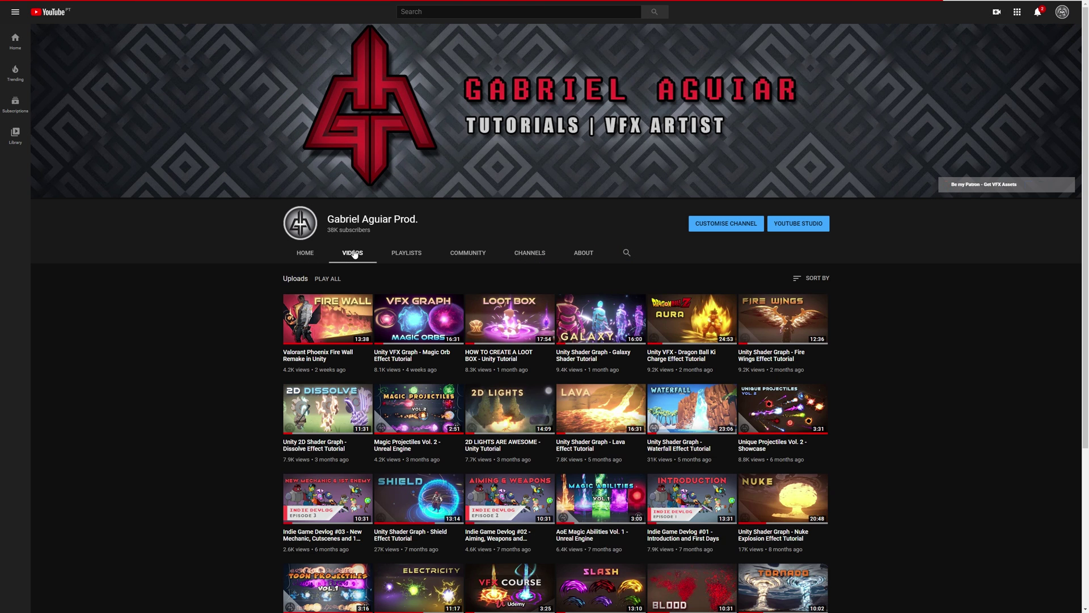
pyautogui.scroll(-3, 260, 317)
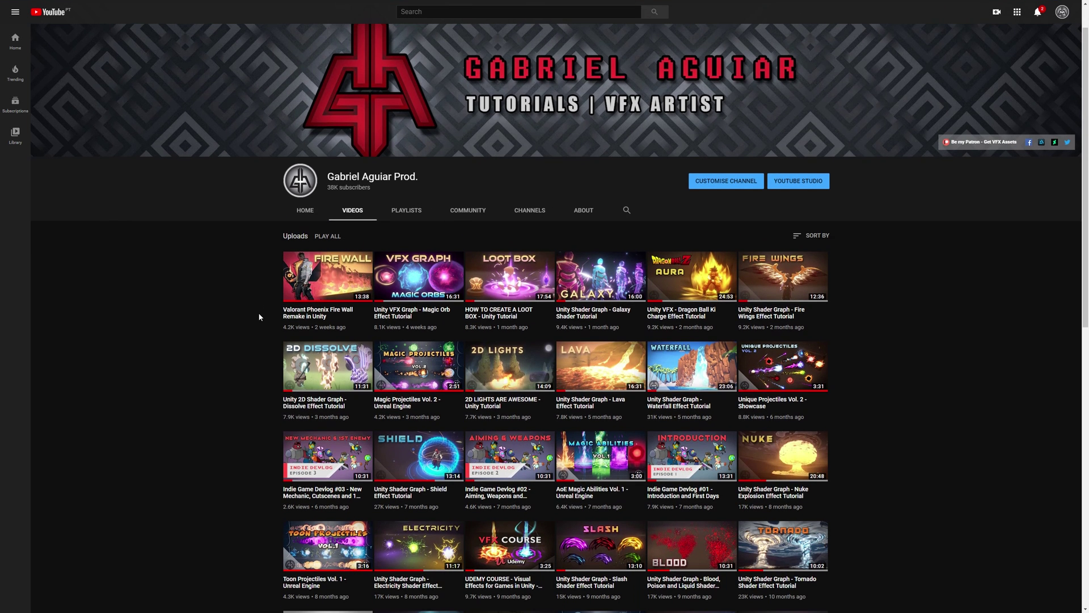
pyautogui.scroll(-3, 262, 317)
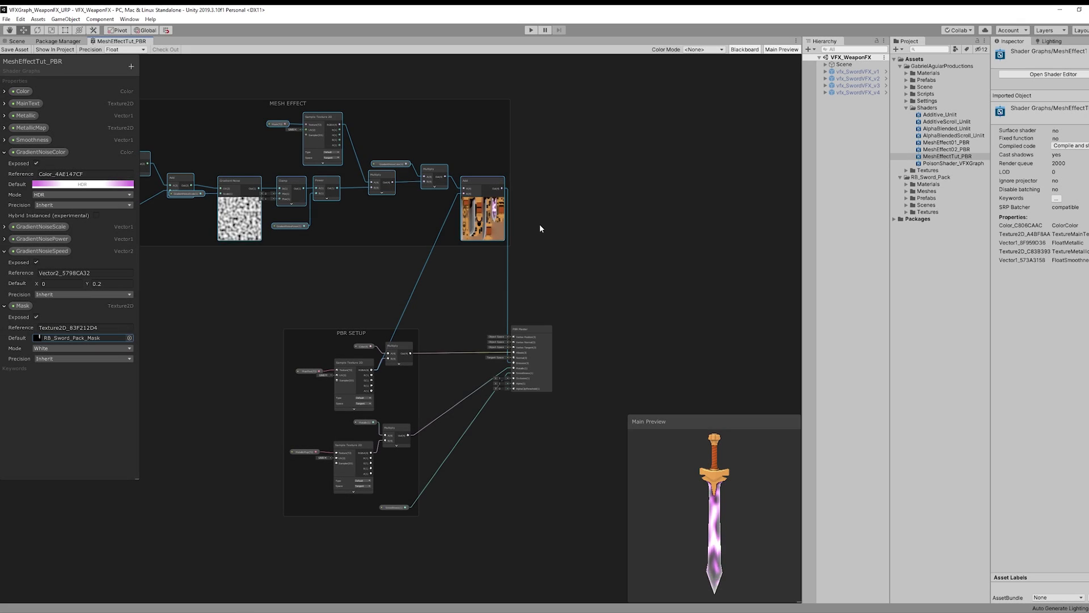
pyautogui.moveTo(539, 223); pyautogui.dragTo(630, 251, button='middle')
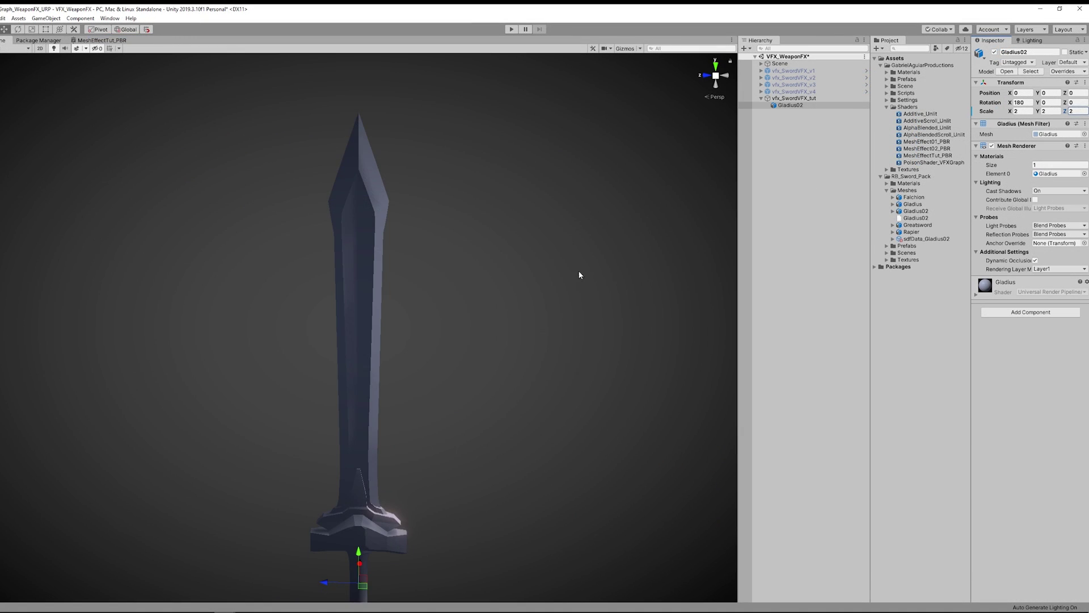
pyautogui.scroll(-5, 579, 274)
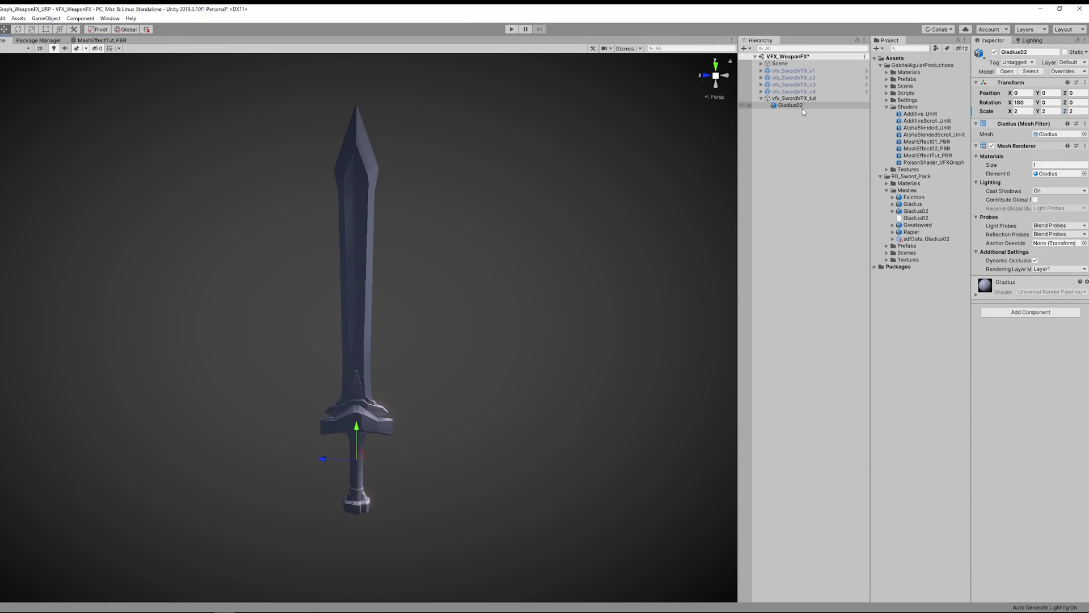
# Step: Create a material from the MeshEffectTut_PBR shader graph and name it MeshEffectTut_PBR
pyautogui.click(927, 155)
pyautogui.rightClick(928, 155)
pyautogui.moveTo(942, 162)
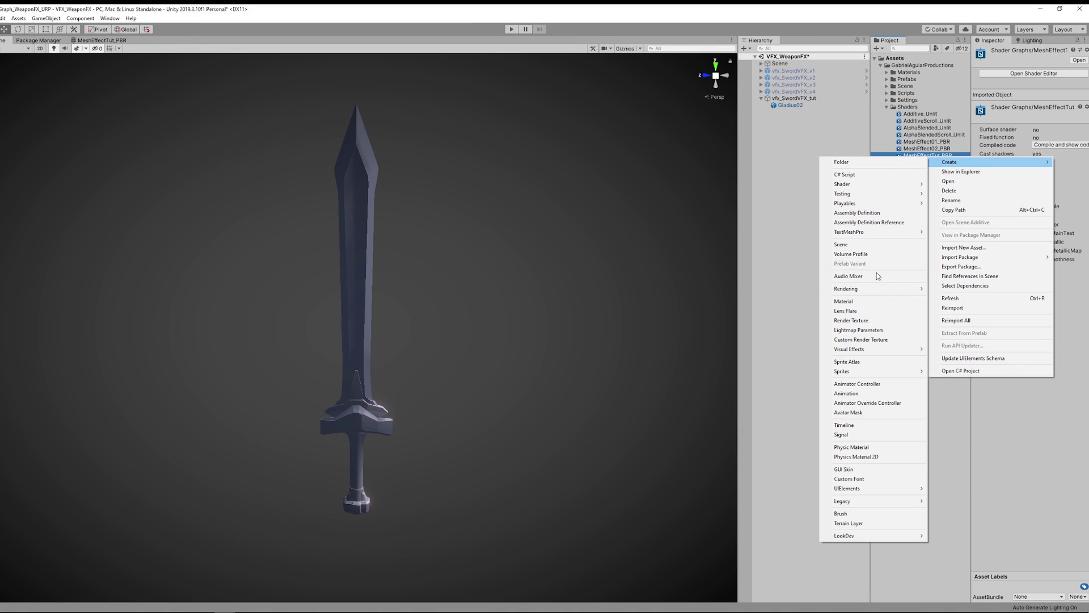
pyautogui.click(846, 300)
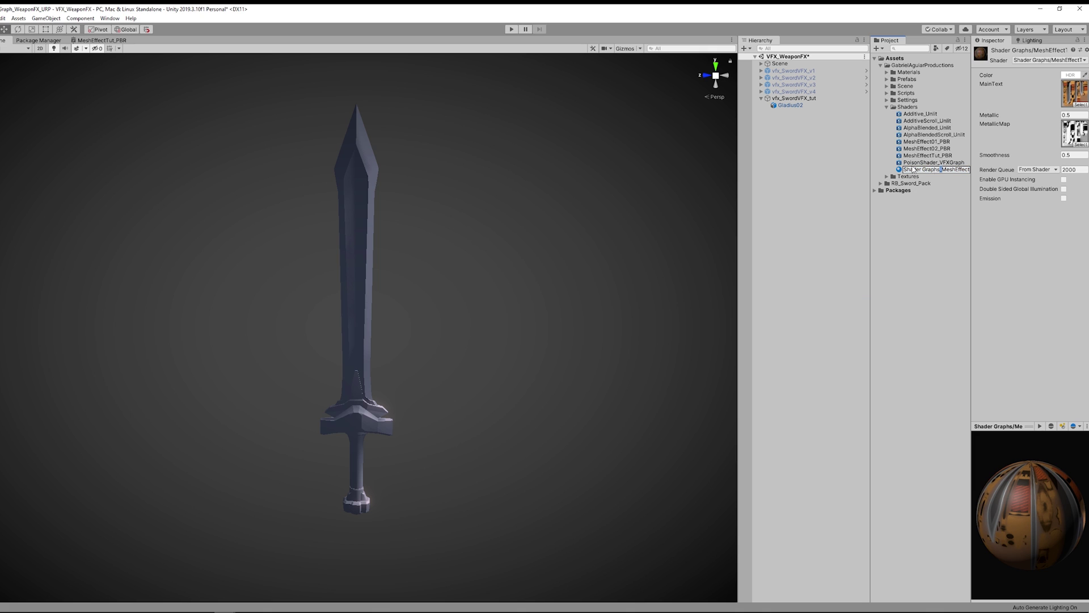
pyautogui.press('Return')
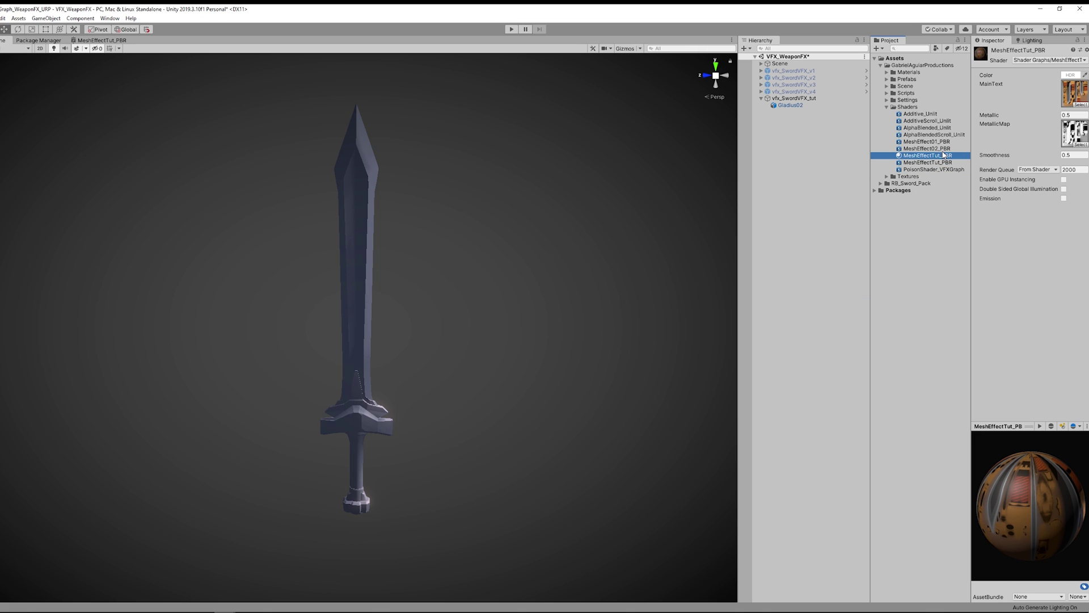
# Step: Assign the MeshEffectTut_PBR material to the Gladius02 mesh and set its Mask texture to RB_Sword_Pack_Mask
pyautogui.click(803, 112)
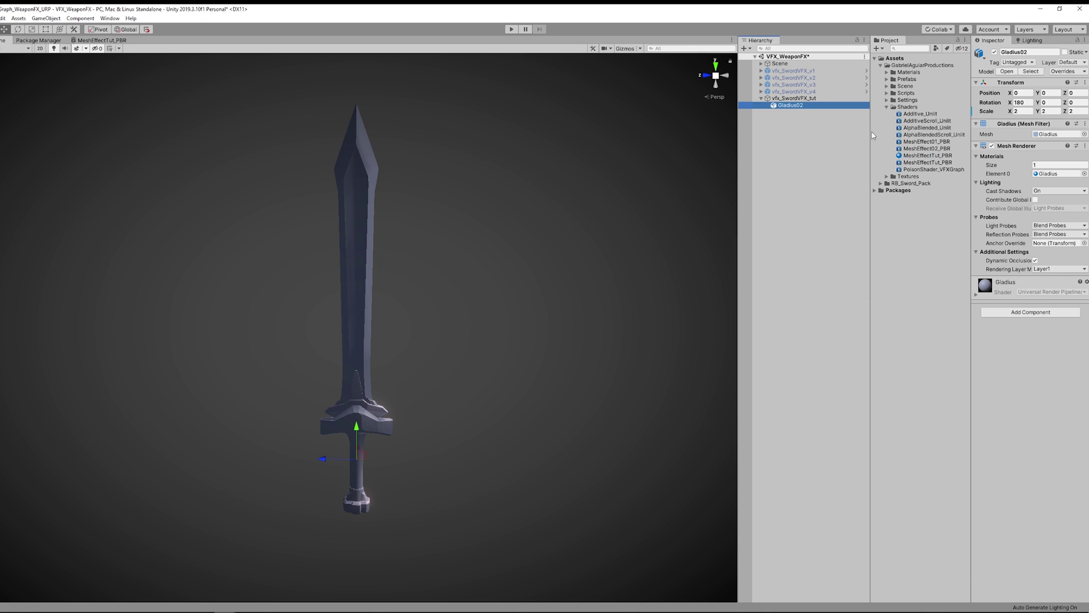
pyautogui.moveTo(871, 135); pyautogui.dragTo(826, 142)
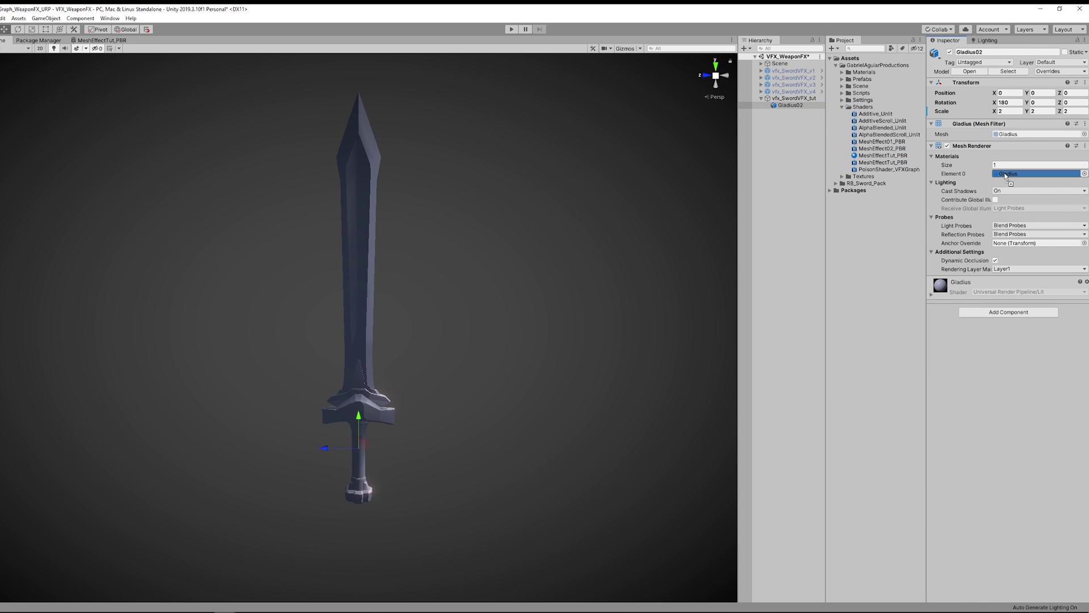
pyautogui.moveTo(1006, 176); pyautogui.dragTo(1007, 174)
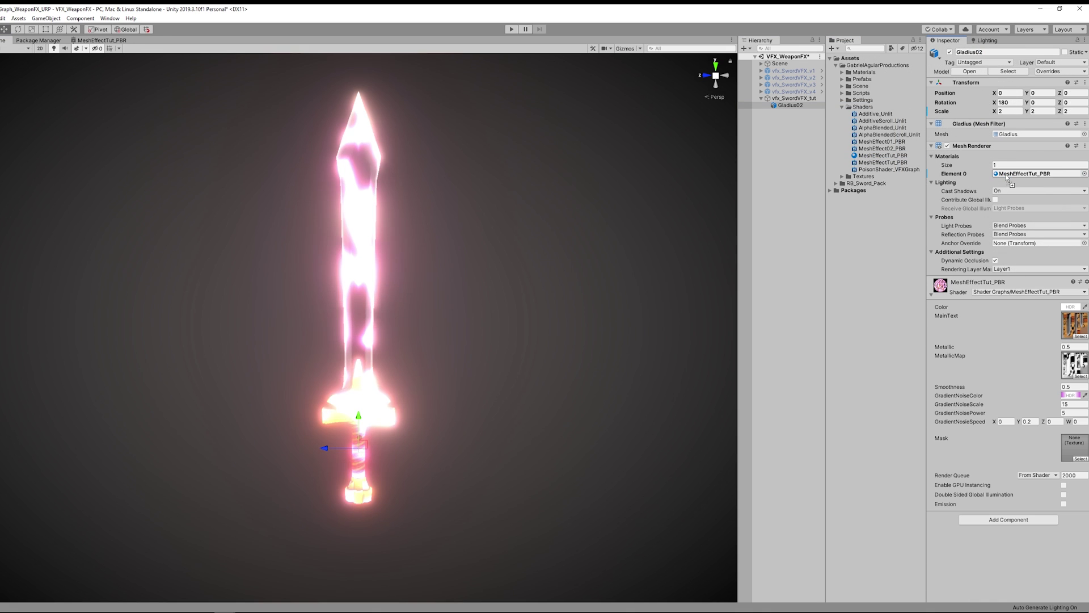
pyautogui.click(1080, 459)
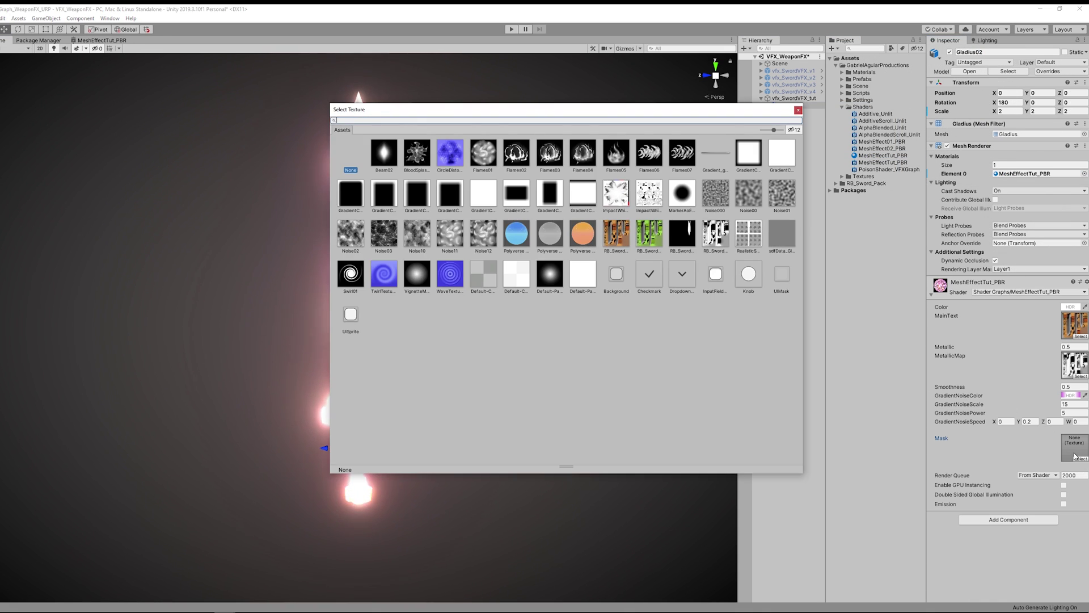
pyautogui.doubleClick(680, 229)
# Step: Change the material's GradientNoiseColor to a blue-violet with HDR intensity 3.3 and set GradientNoisePower to 7
pyautogui.click(1074, 396)
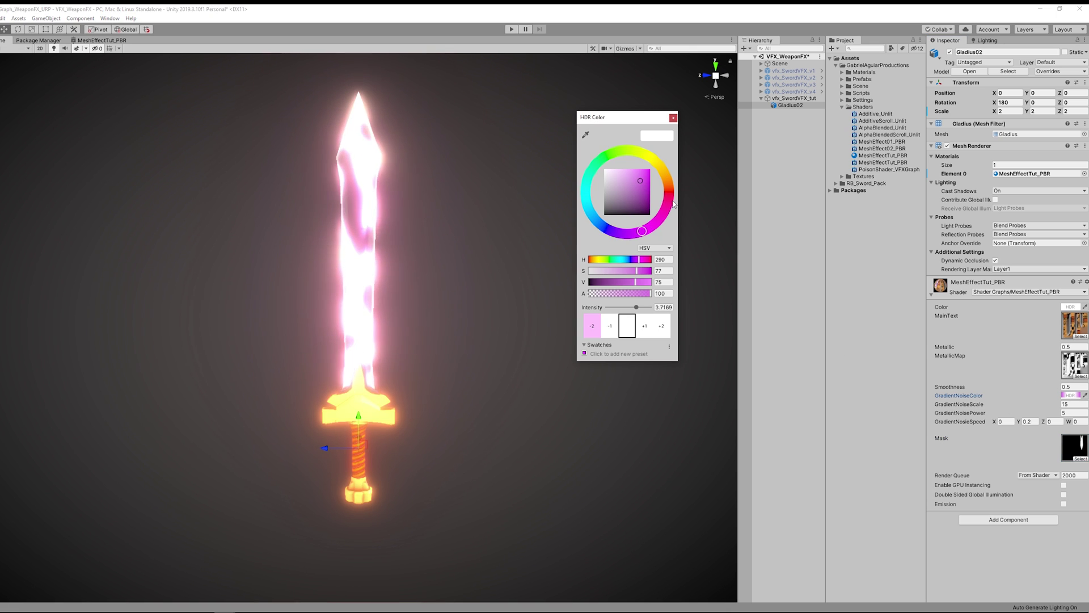
pyautogui.click(609, 230)
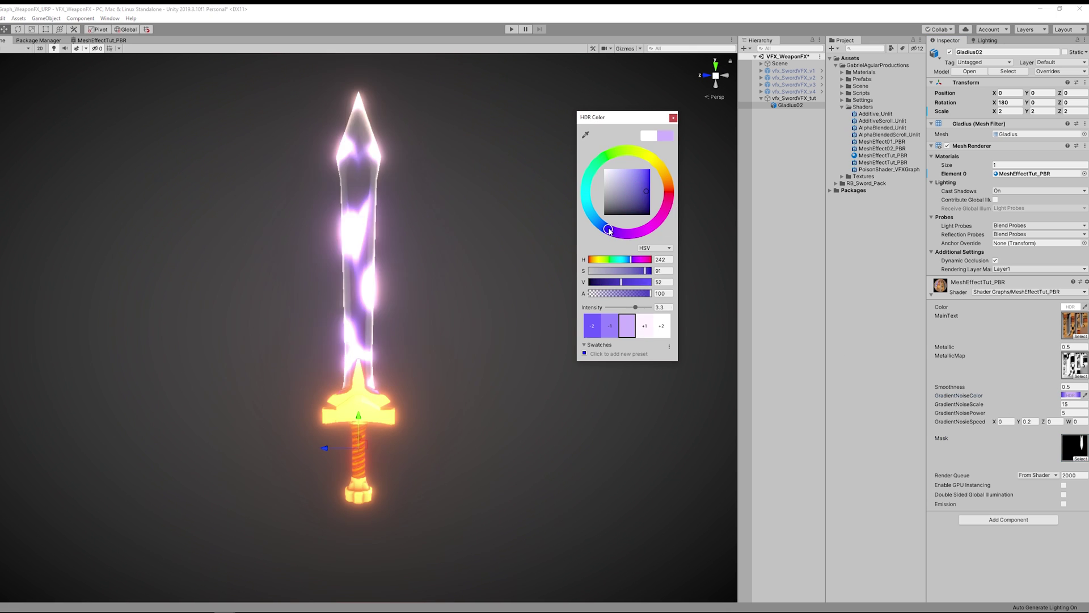
pyautogui.click(673, 117)
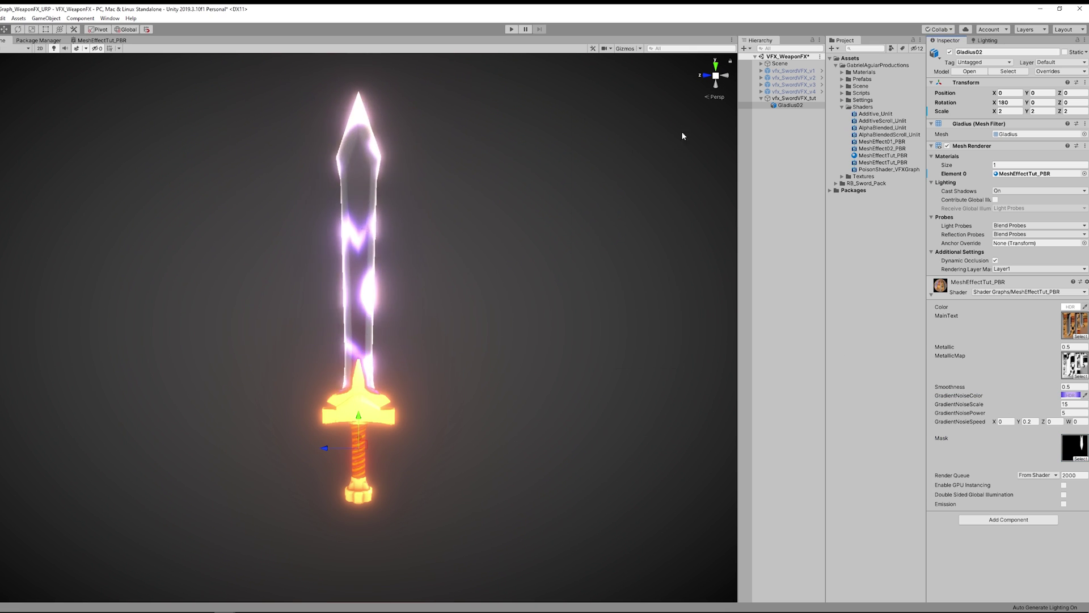
pyautogui.click(1071, 413)
pyautogui.write('7')
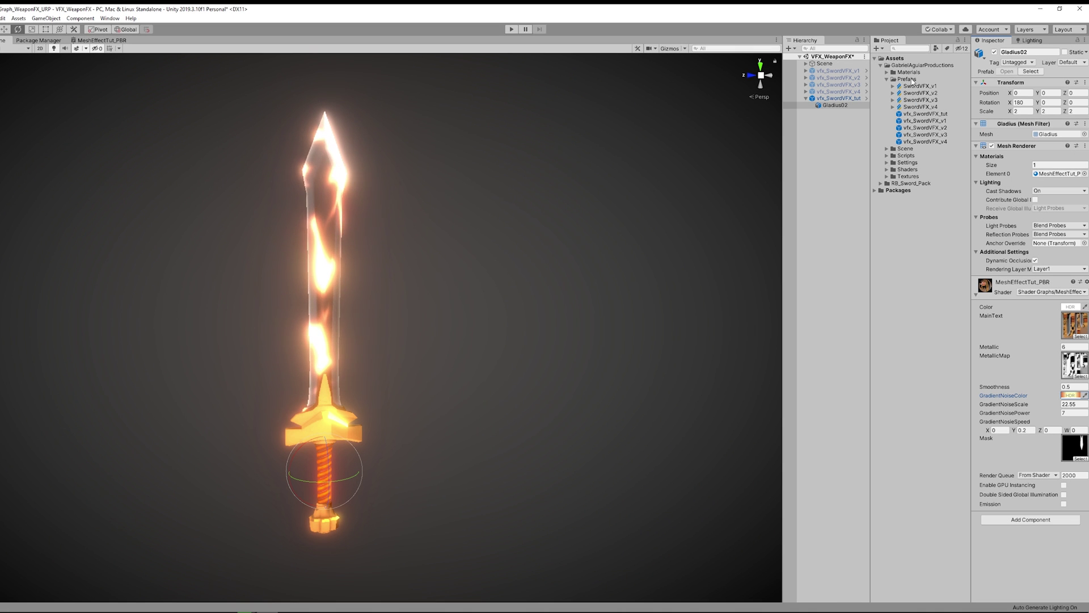
# Step: Create a Visual Effect Graph named SwordVFX_tut in the Prefabs folder and place it under vfx_SwordVFX_tut in the scene
pyautogui.click(915, 80)
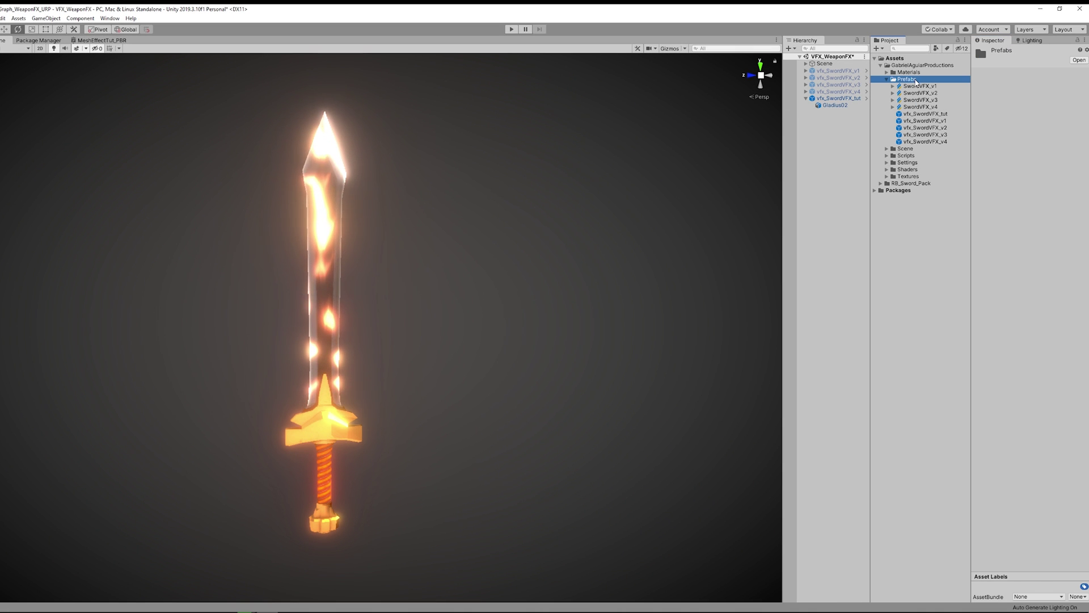
pyautogui.rightClick(916, 82)
pyautogui.moveTo(933, 86)
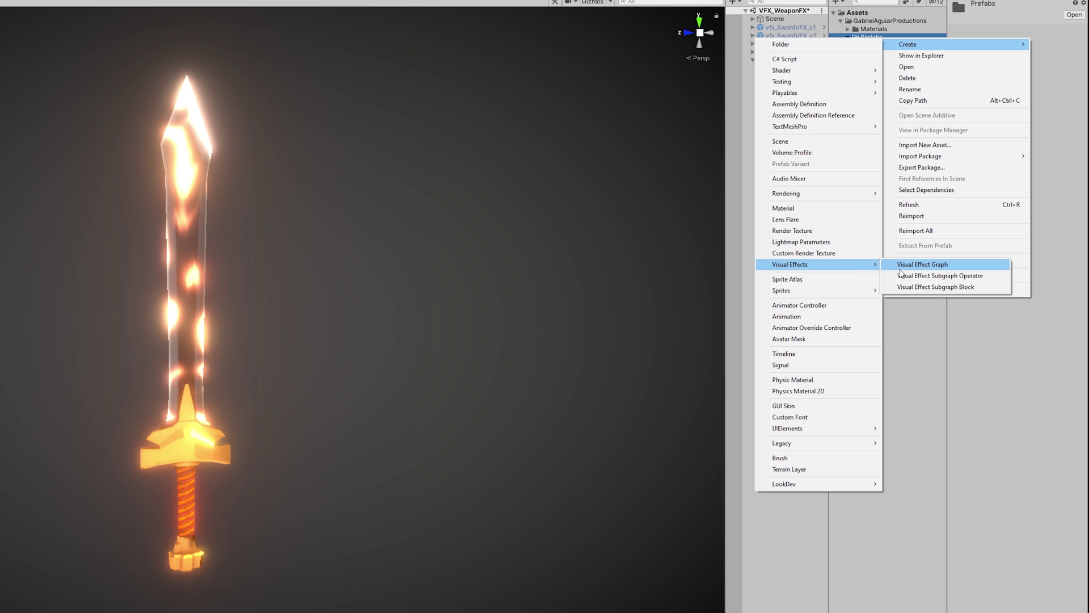
pyautogui.click(922, 265)
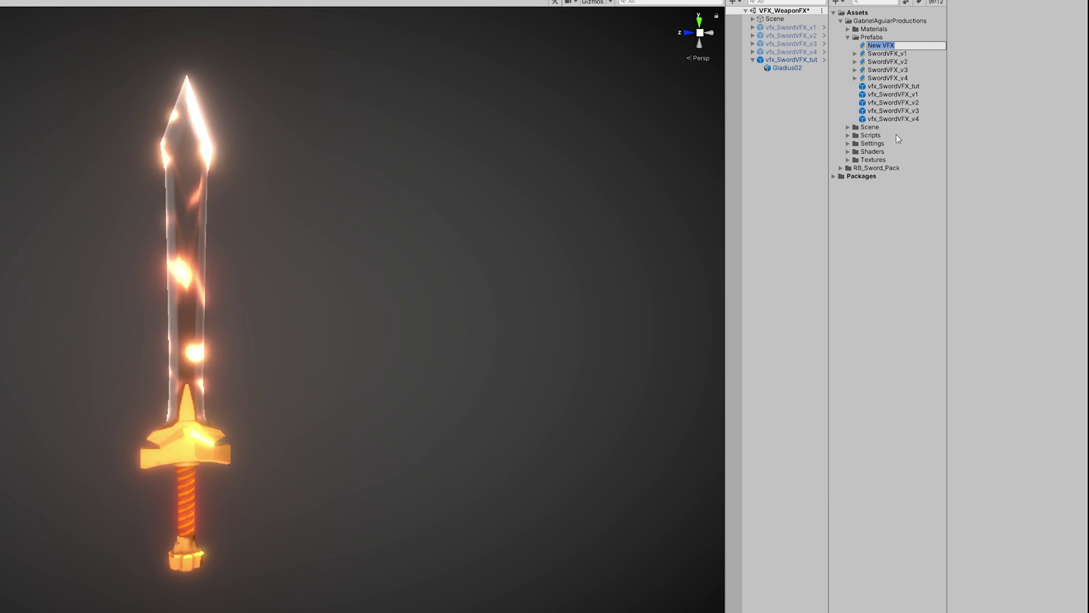
pyautogui.write('SwordVFX_tut')
pyautogui.press('Return')
pyautogui.moveTo(888, 45); pyautogui.dragTo(789, 61)
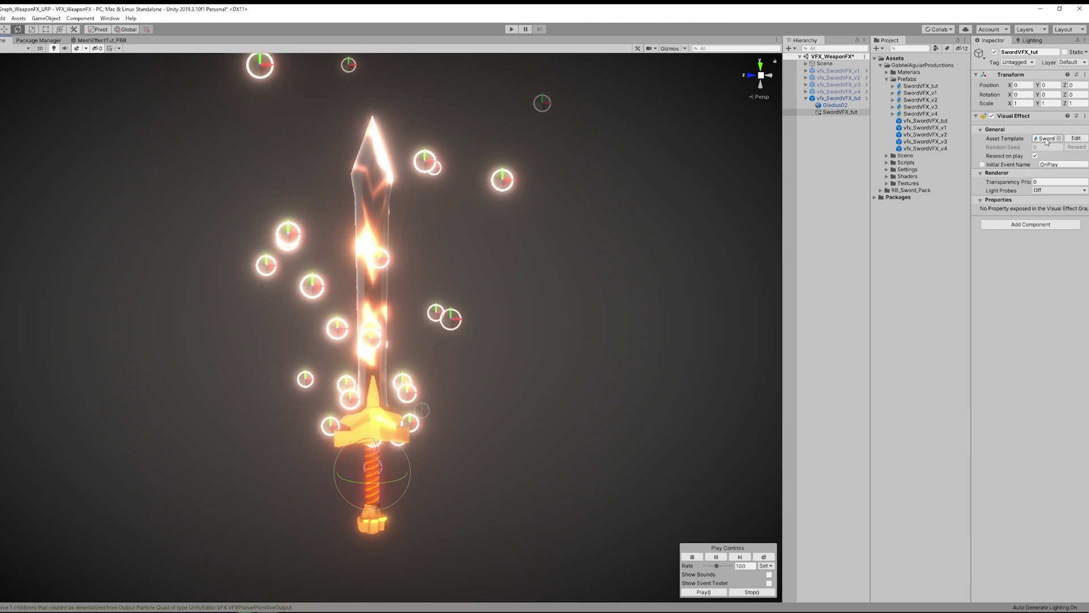
# Step: Open the SwordVFX_tut graph and dock it beside the Scene view, widening the graph area
pyautogui.doubleClick(1047, 142)
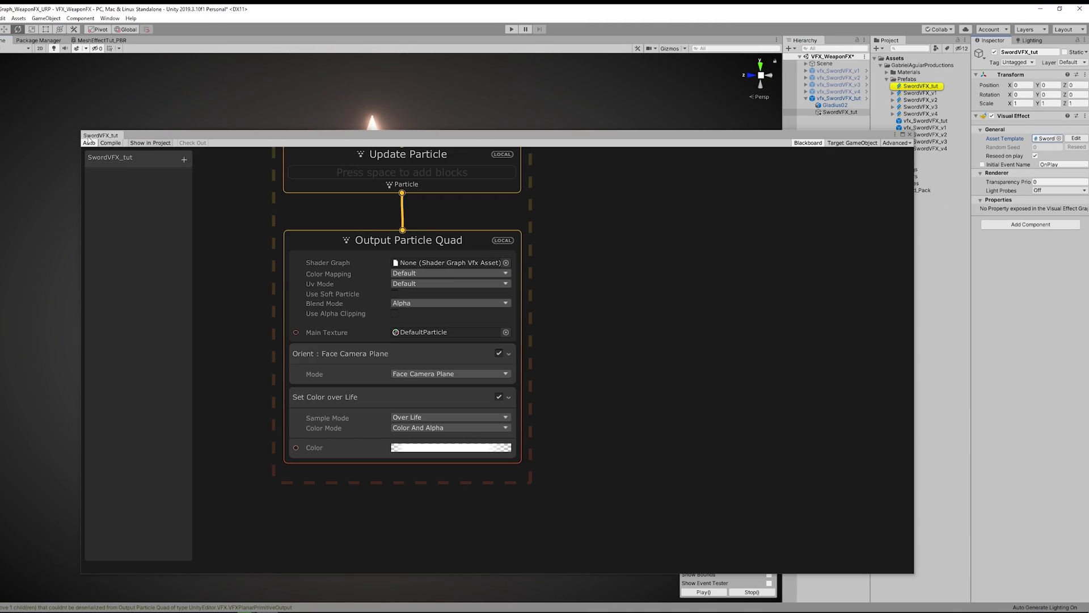
pyautogui.moveTo(106, 135); pyautogui.dragTo(699, 217)
pyautogui.moveTo(516, 223); pyautogui.dragTo(352, 223)
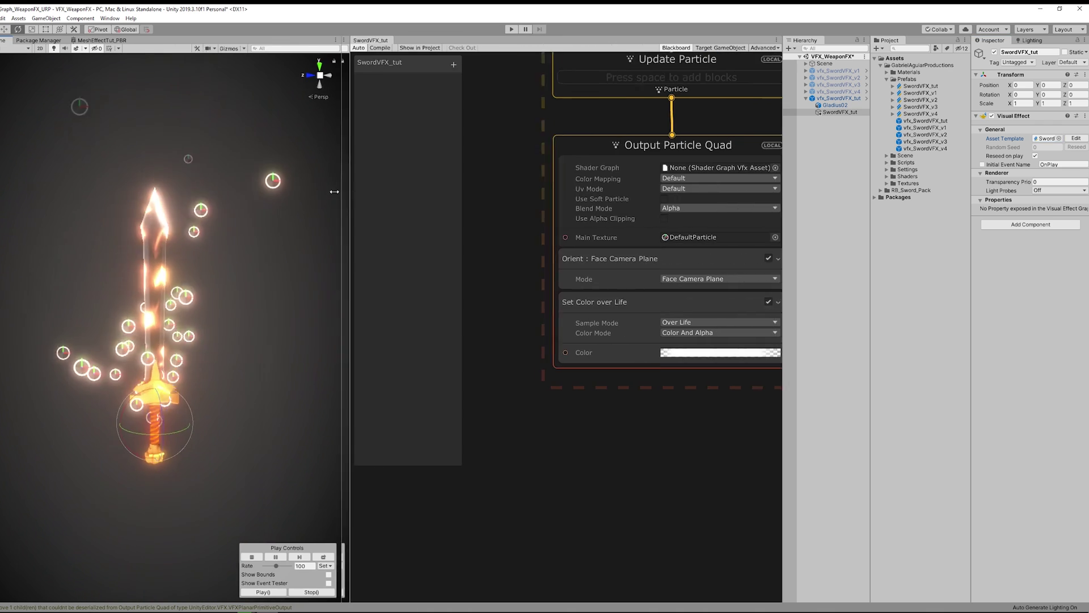
pyautogui.moveTo(353, 222); pyautogui.dragTo(246, 222)
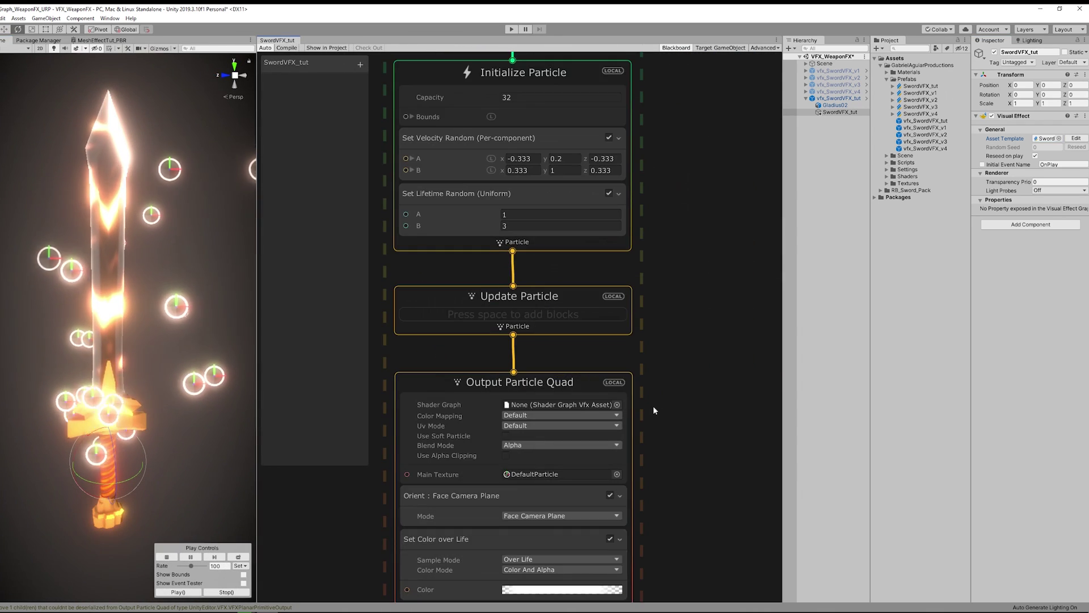
# Step: Set the main texture of Output Particle Quad to RealisticSmoke02_6x6
pyautogui.moveTo(652, 406); pyautogui.dragTo(693, 333, button='middle')
pyautogui.scroll(2, 693, 332)
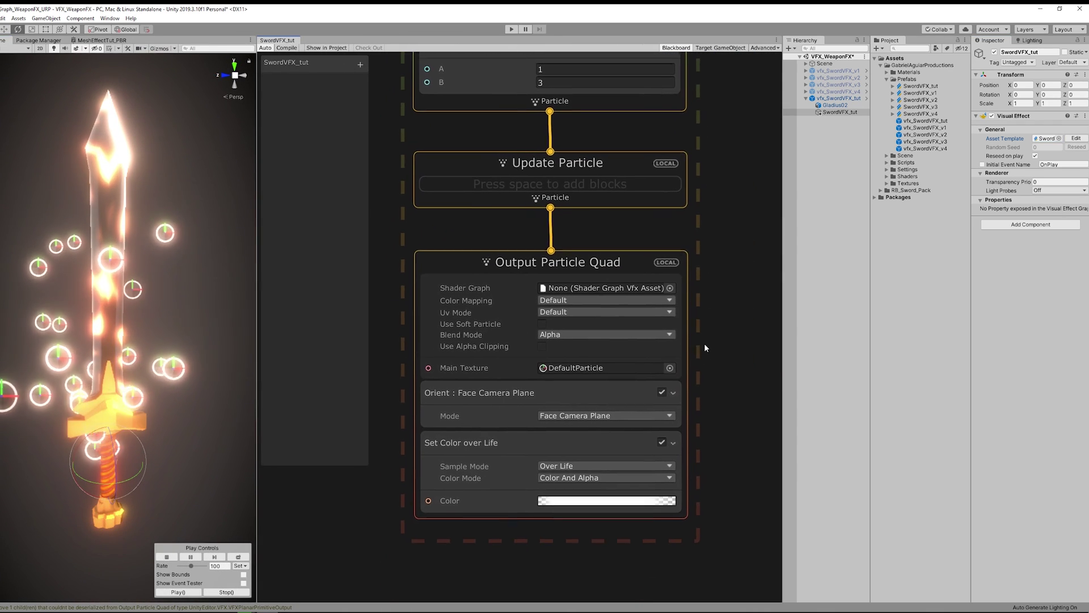
pyautogui.click(673, 364)
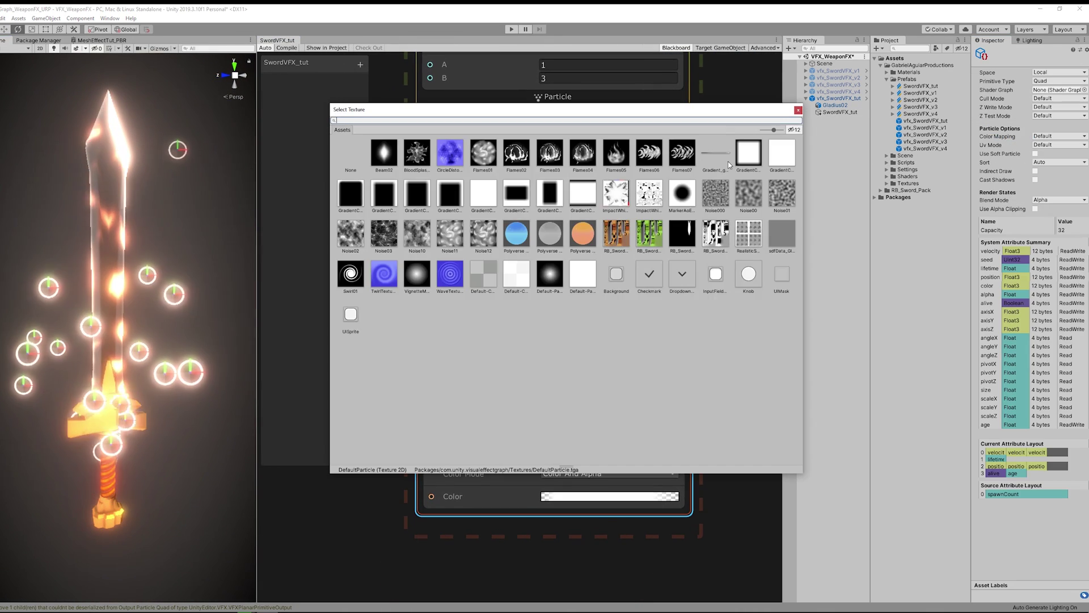
pyautogui.write('real')
pyautogui.click(381, 153)
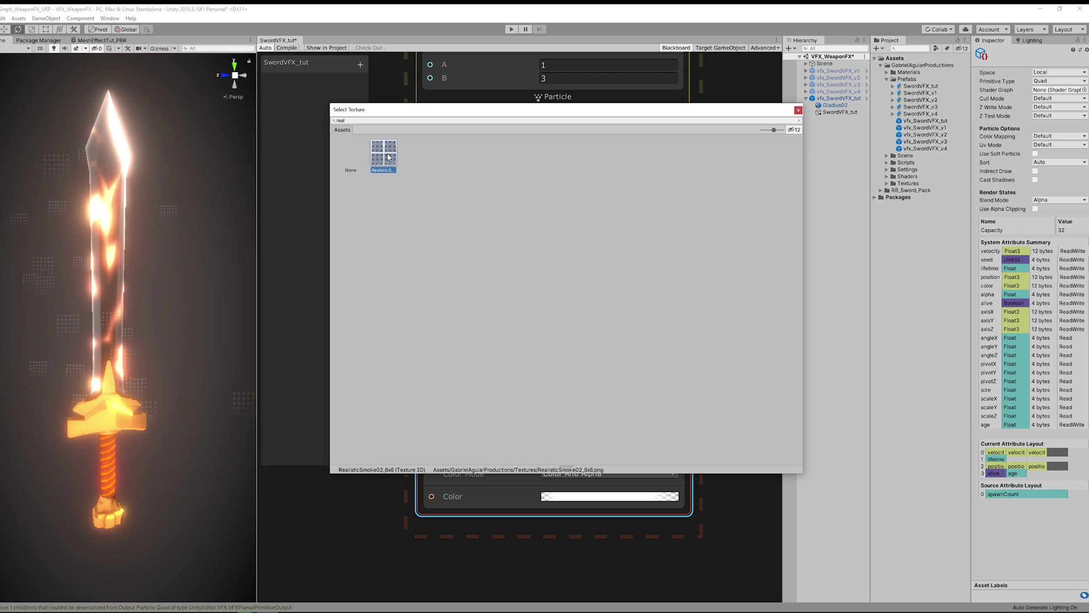
pyautogui.doubleClick(388, 157)
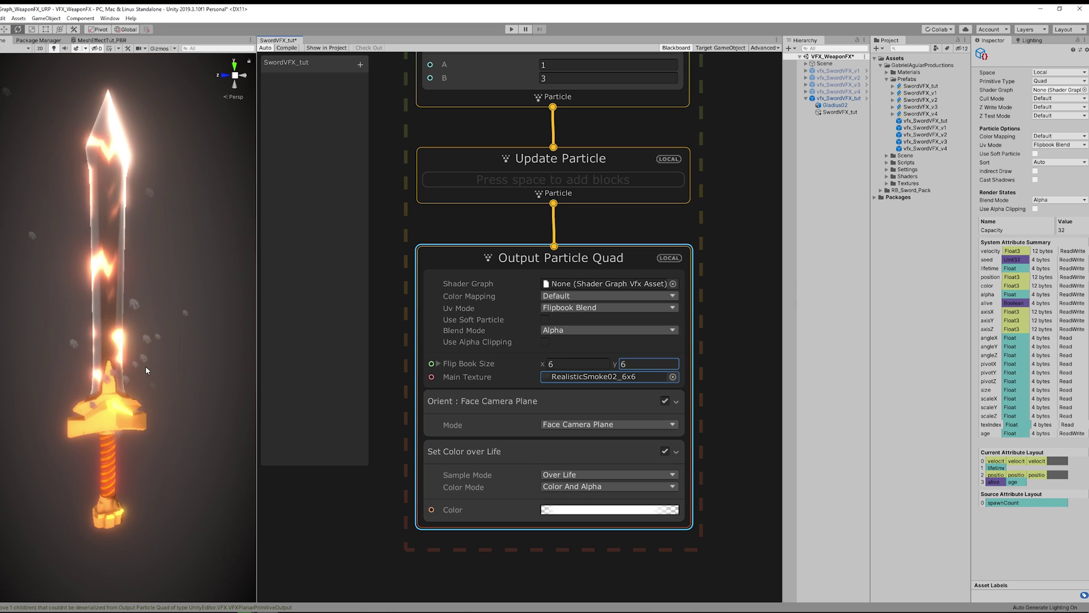
# Step: Add a Set Size block below Orient in Output Particle Quad and set its Random option to Uniform
pyautogui.click(492, 413)
pyautogui.press('space')
pyautogui.write('set size')
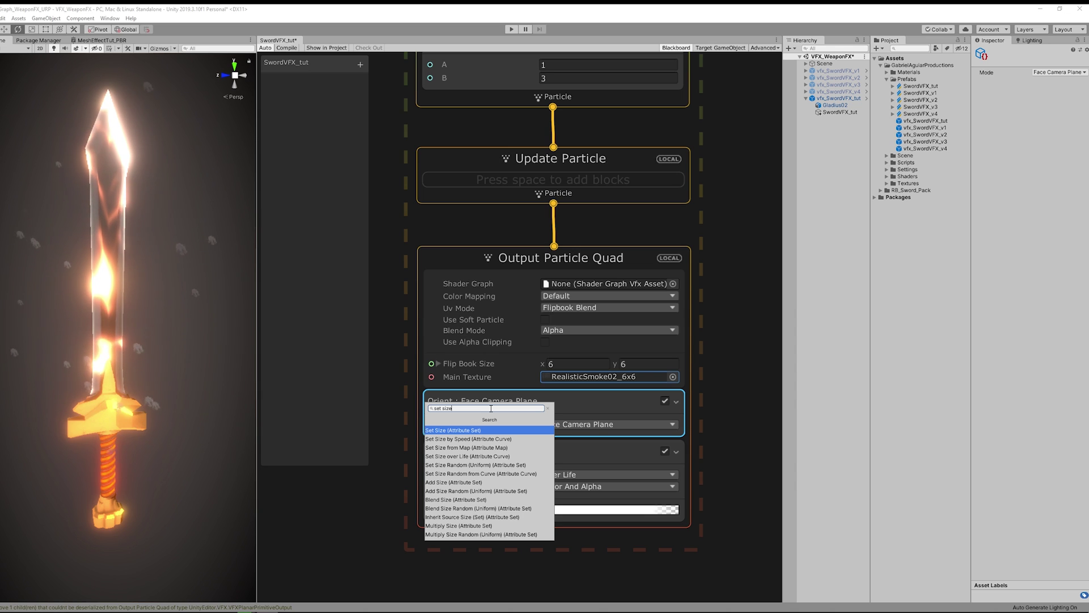
pyautogui.press('Return')
pyautogui.moveTo(706, 437); pyautogui.dragTo(698, 377, button='middle')
pyautogui.click(1049, 100)
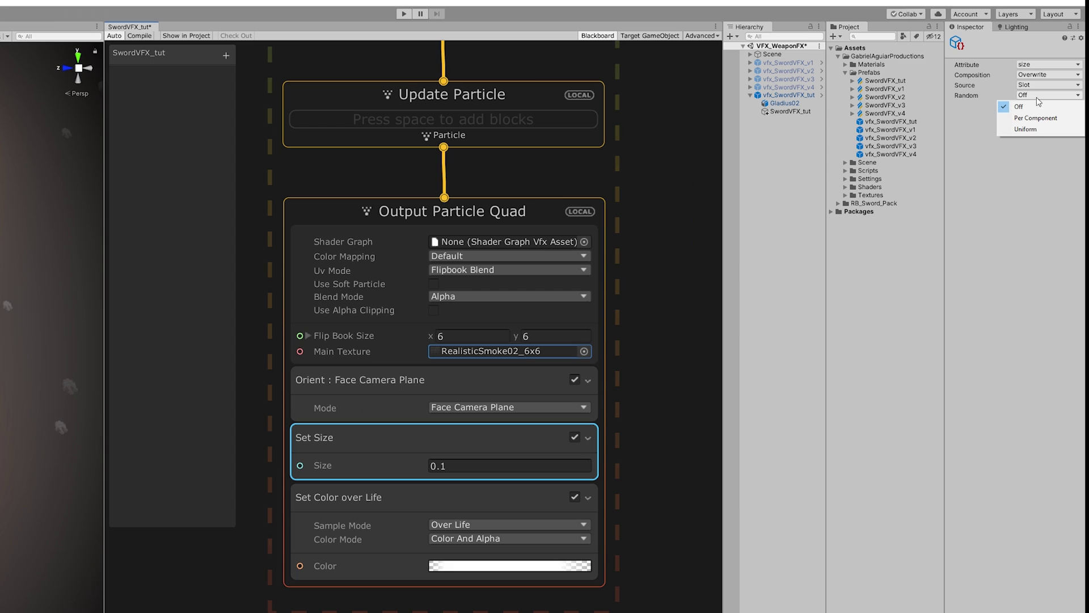
pyautogui.click(1032, 129)
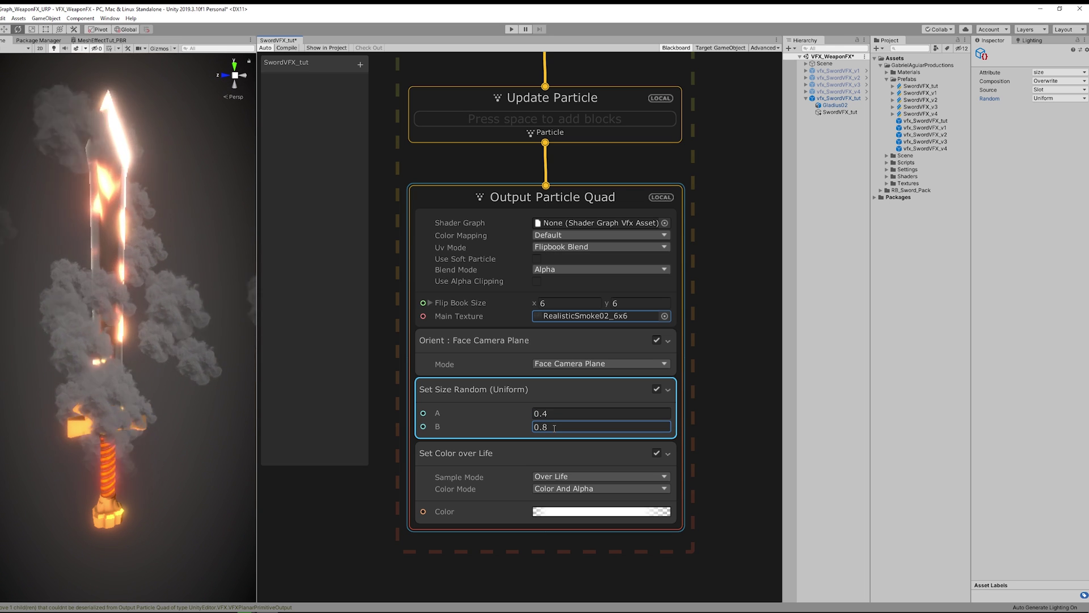
# Step: Insert an Add Tex Index over Life block above Set Size Random in Output Particle Quad
pyautogui.click(469, 391)
pyautogui.press('space')
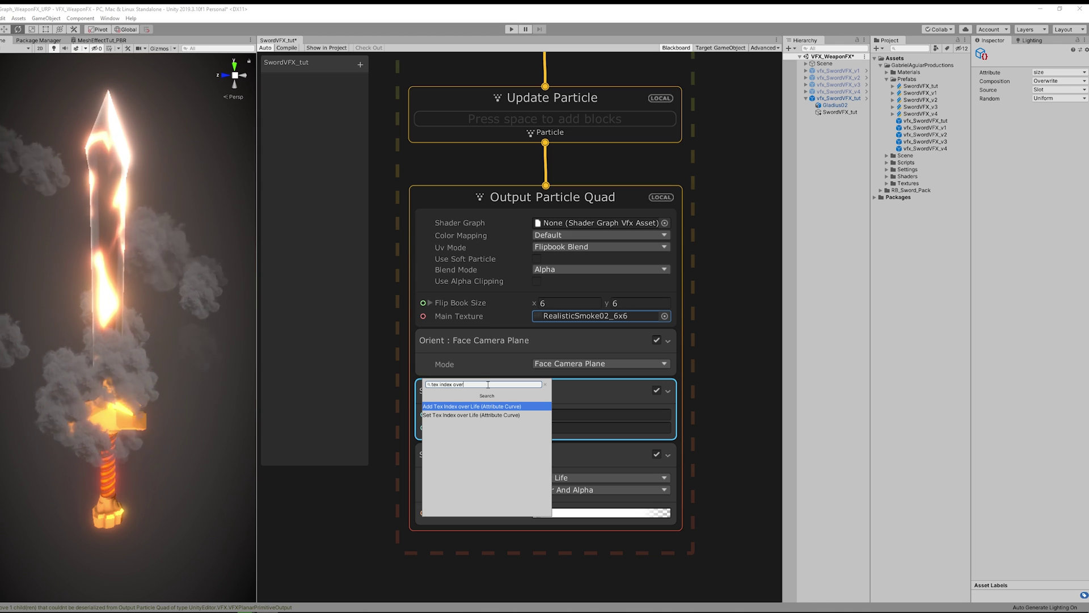
pyautogui.write('tex index over')
pyautogui.press('Return')
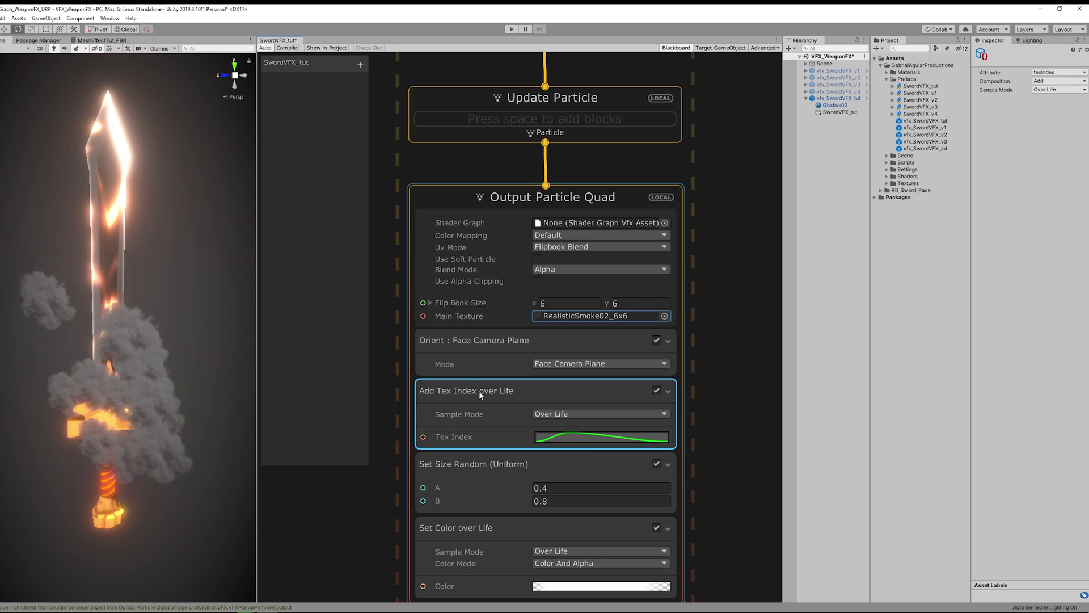
# Step: Make the Tex Index curve a linear ramp and set its end key's value to 36
pyautogui.click(573, 437)
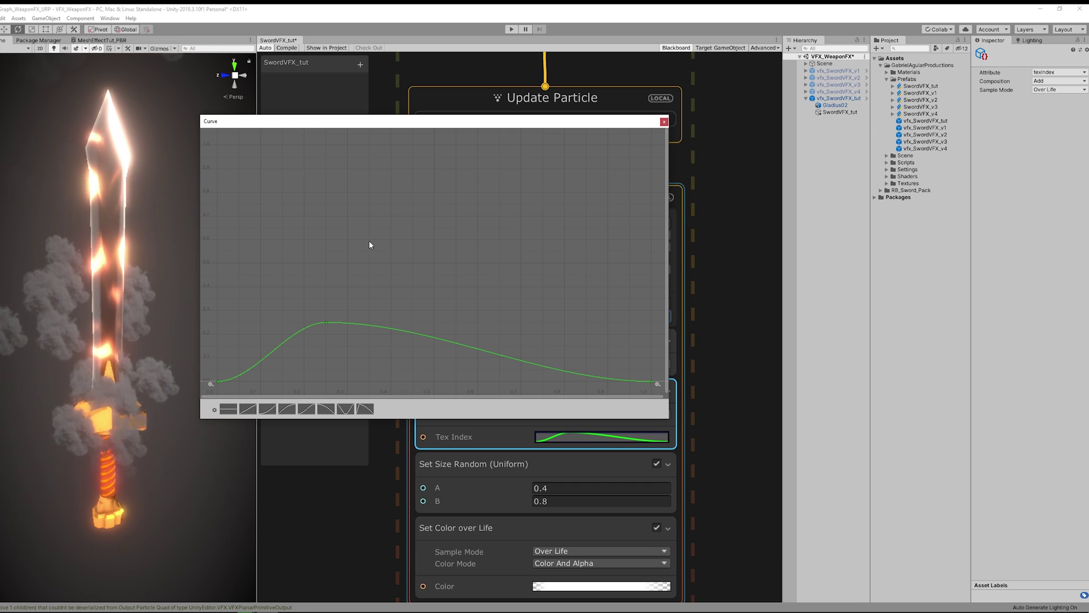
pyautogui.click(246, 409)
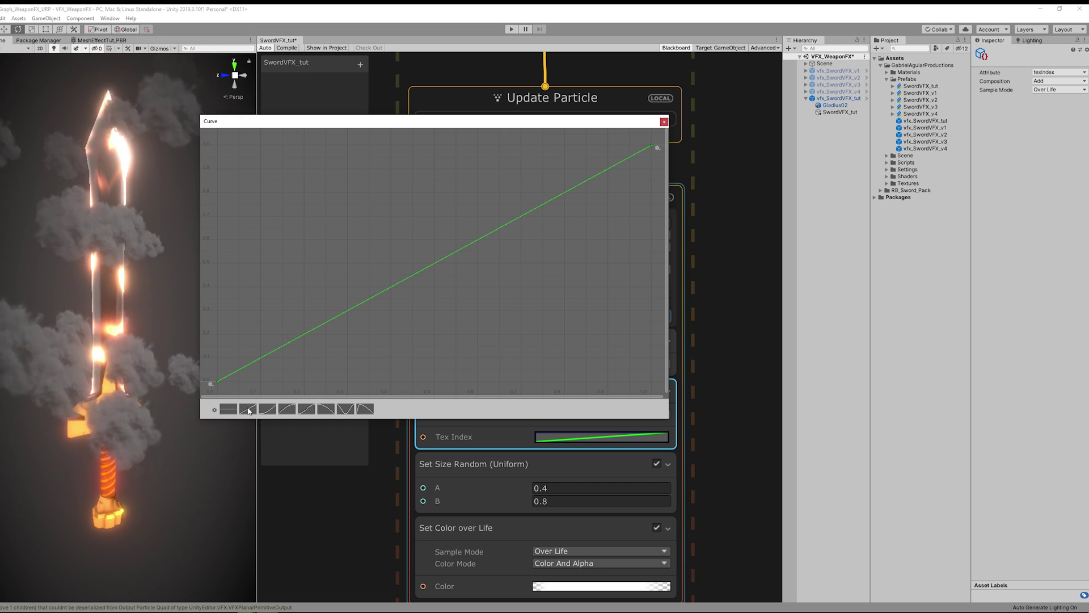
pyautogui.click(651, 146)
pyautogui.rightClick(651, 149)
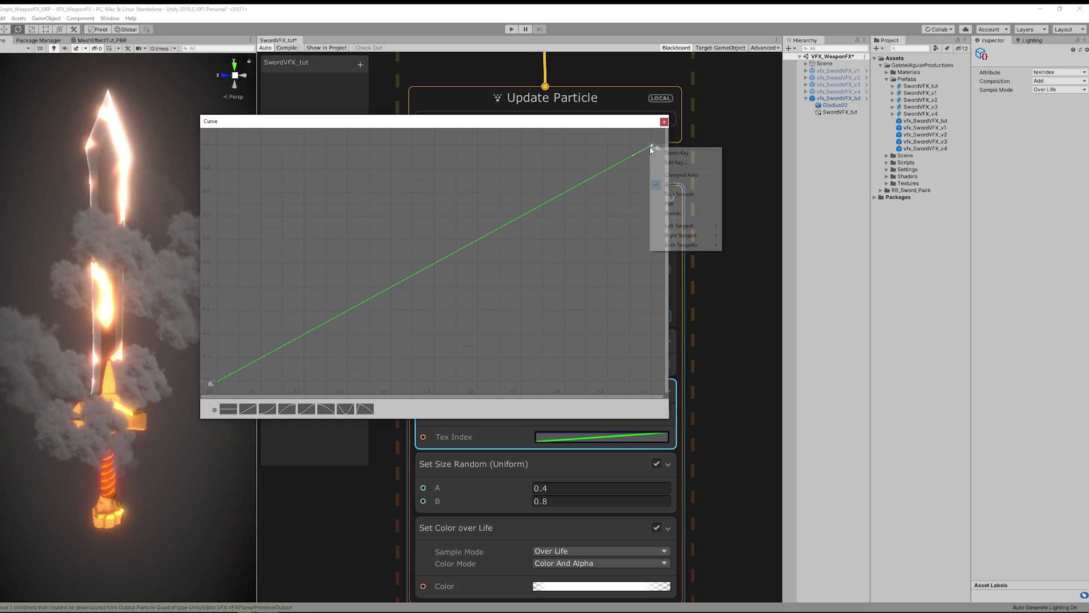
pyautogui.click(675, 163)
pyautogui.click(628, 158)
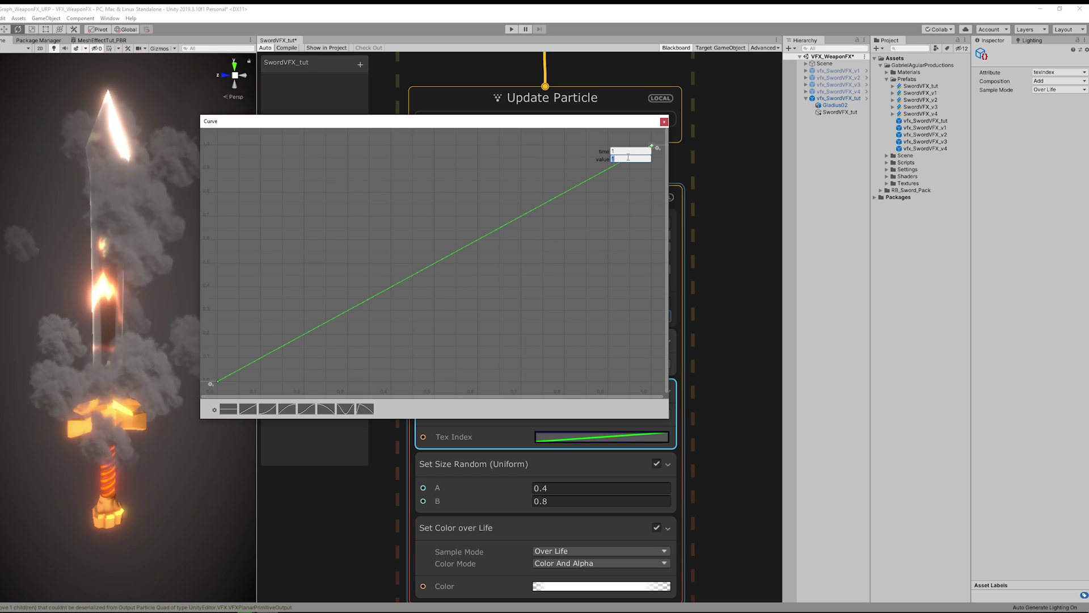
pyautogui.write('36')
pyautogui.press('Return')
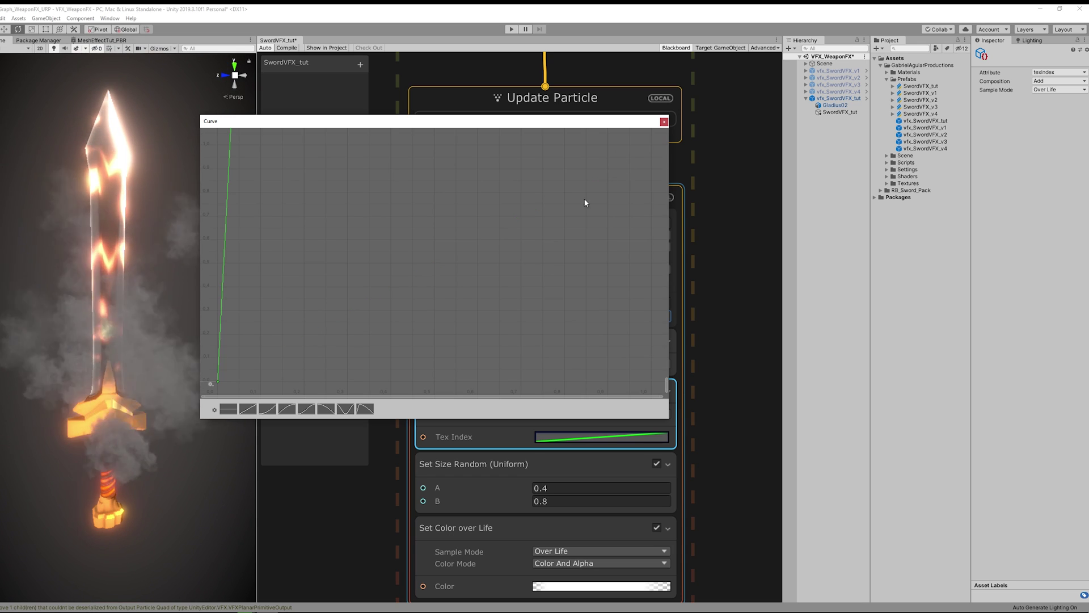
pyautogui.moveTo(564, 241); pyautogui.dragTo(585, 283, button='middle')
pyautogui.press('f')
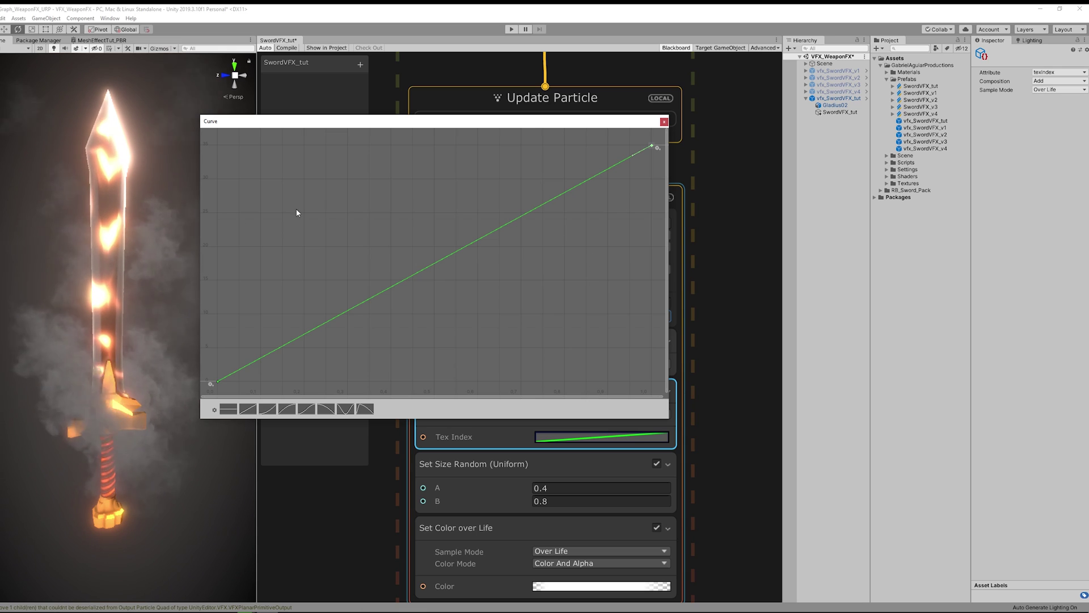
pyautogui.click(663, 121)
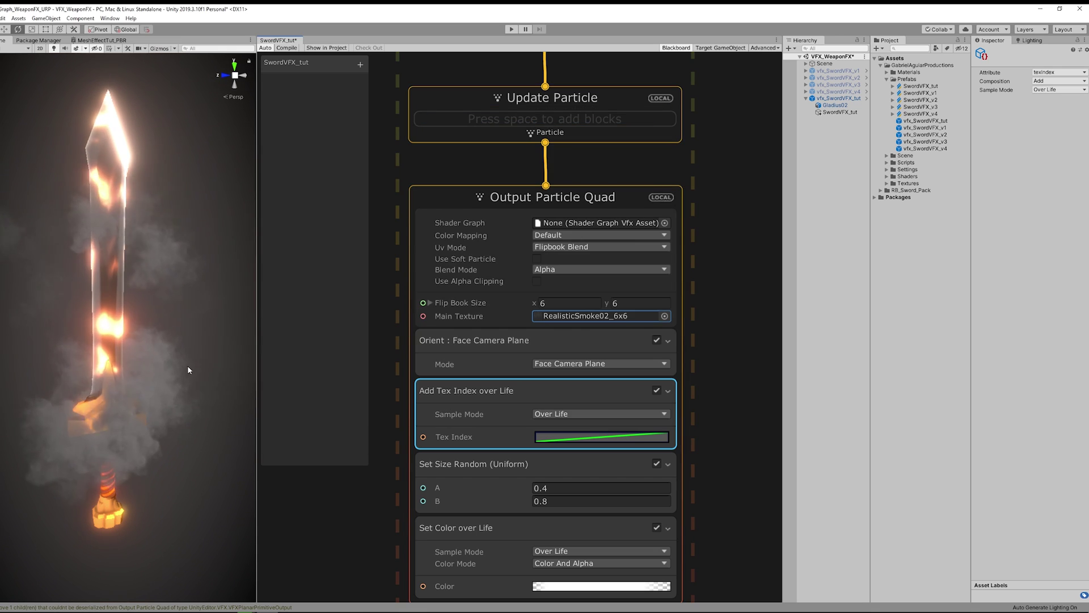
# Step: Add a Color property named SmokeColor to the blackboard and mark it as exposed
pyautogui.click(360, 64)
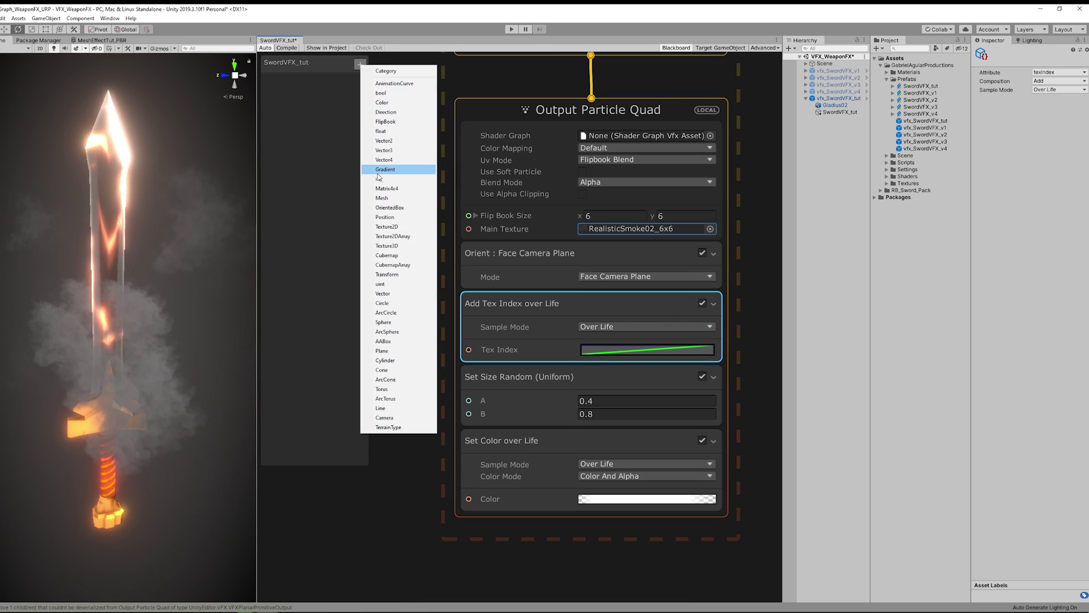
pyautogui.click(382, 103)
pyautogui.write('SmokeColor')
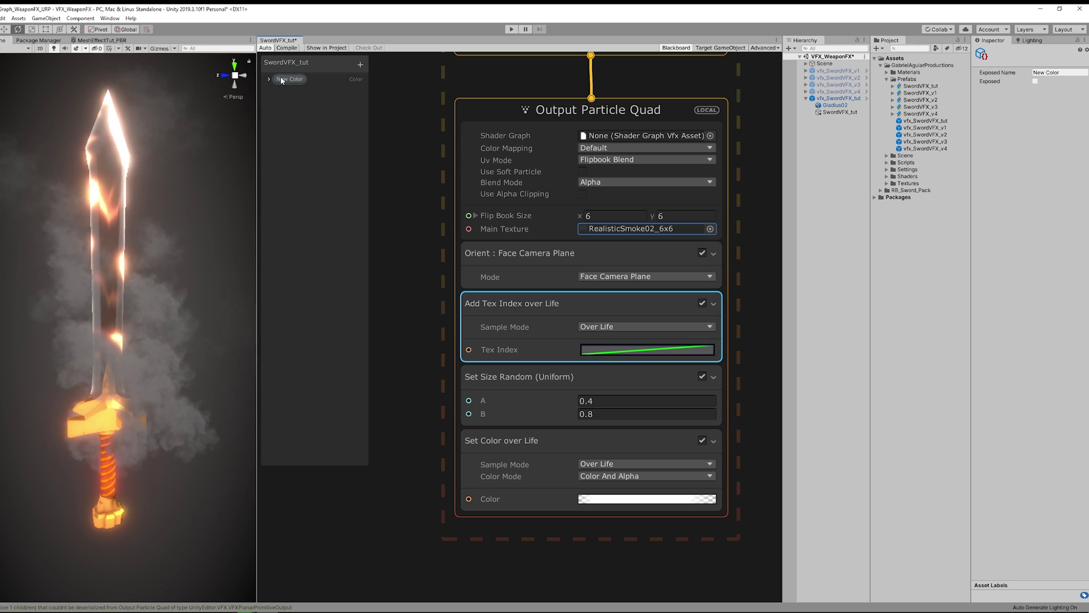
pyautogui.press('Return')
pyautogui.click(270, 80)
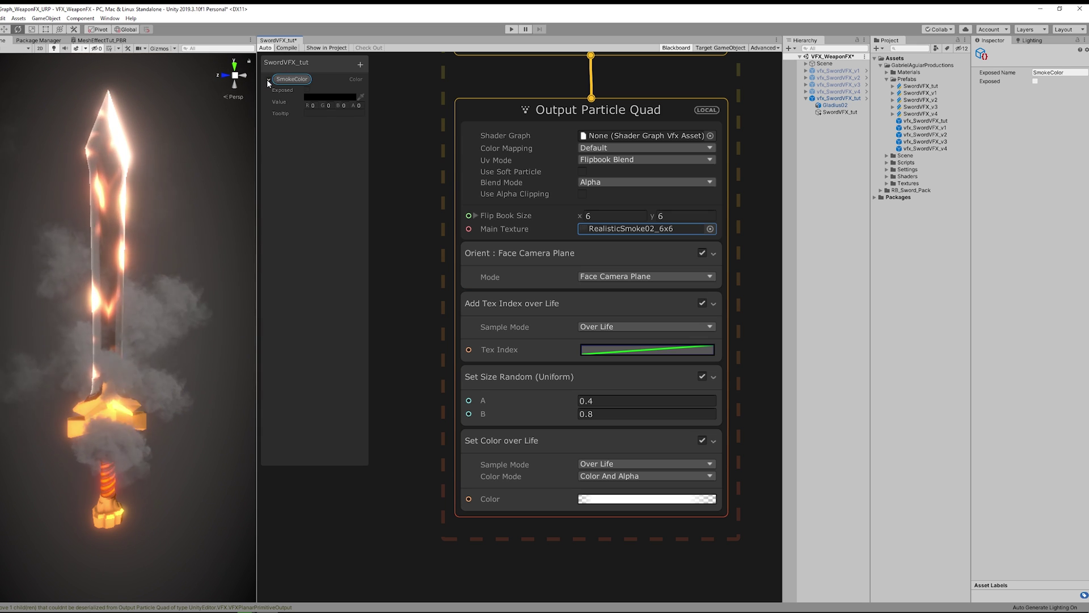
pyautogui.click(307, 89)
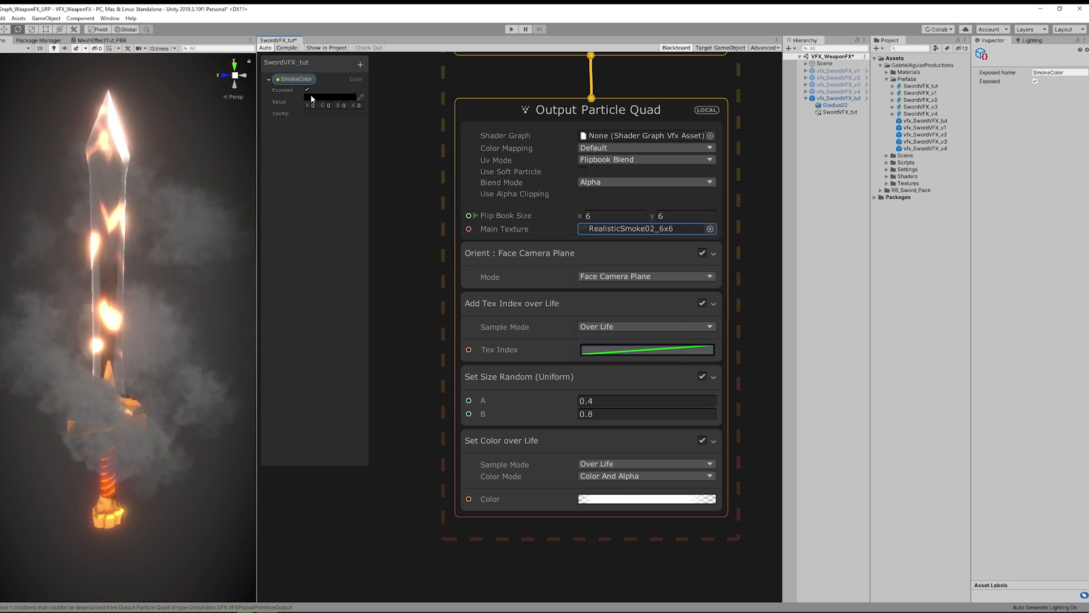
# Step: Set SmokeColor's default value to a muted red (H 358, S 67, V 55) with full alpha
pyautogui.click(311, 97)
pyautogui.click(637, 170)
pyautogui.click(645, 189)
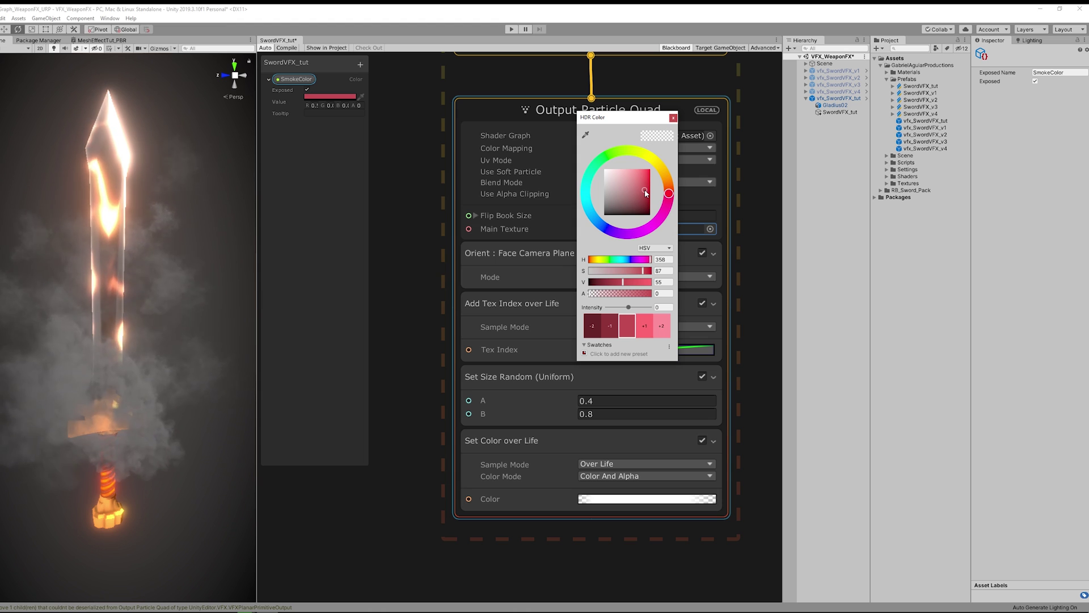
pyautogui.click(651, 294)
pyautogui.click(673, 118)
# Step: Place a SmokeColor property node in the graph beside Output Particle Quad
pyautogui.moveTo(395, 338); pyautogui.dragTo(451, 311, button='middle')
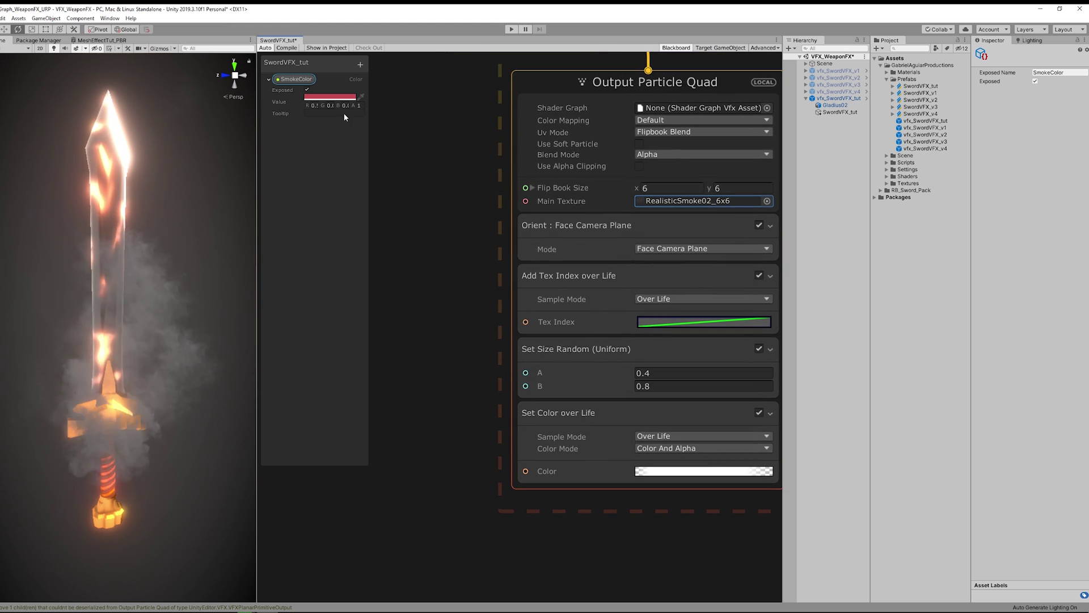
pyautogui.moveTo(450, 308); pyautogui.dragTo(397, 354)
pyautogui.scroll(-1, 473, 360)
pyautogui.moveTo(473, 360); pyautogui.dragTo(478, 325, button='middle')
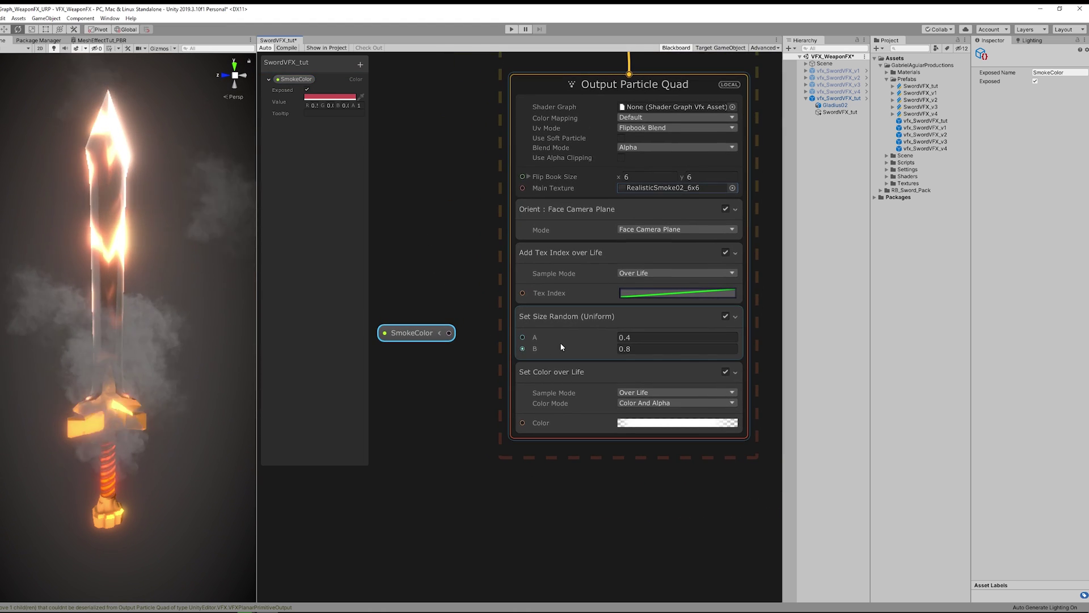
# Step: Insert a Set Color block above Set Color over Life and connect SmokeColor to its Color input, moving the node close to it
pyautogui.press('space')
pyautogui.write('set color')
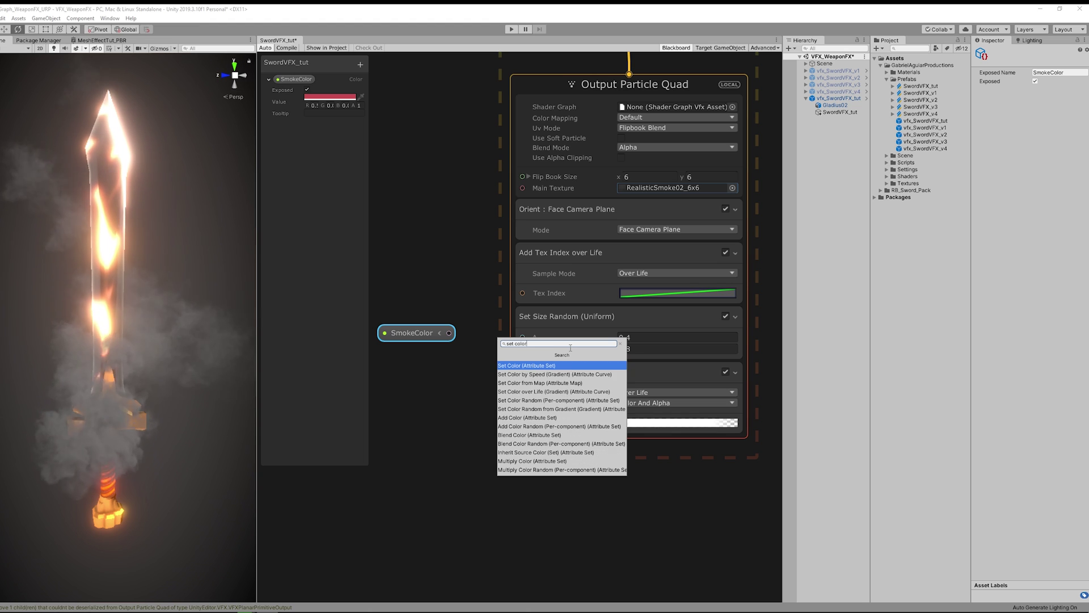
pyautogui.press('Return')
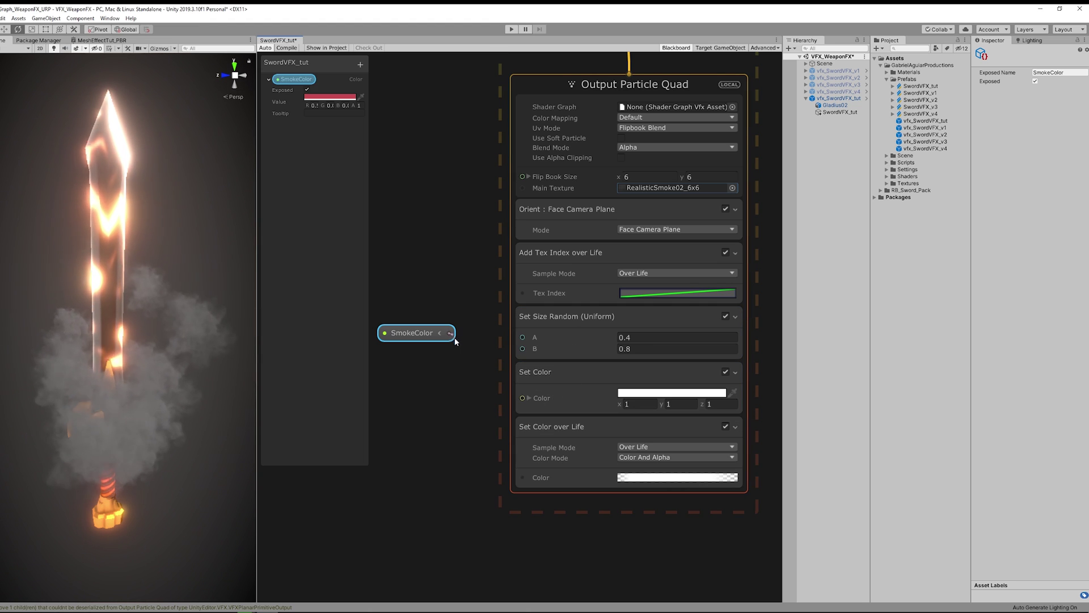
pyautogui.moveTo(449, 333); pyautogui.dragTo(522, 397)
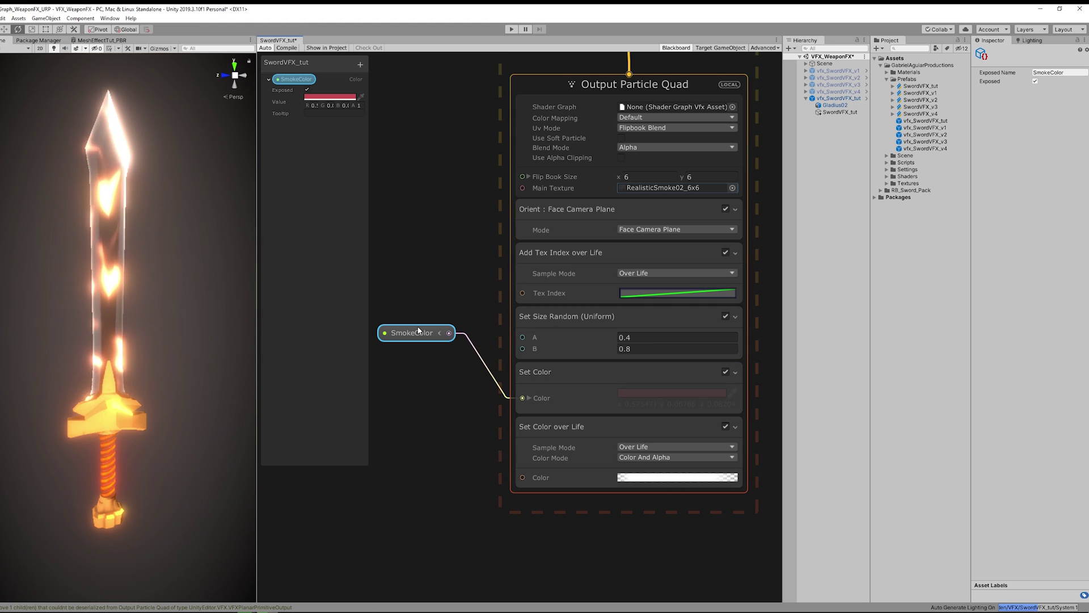
pyautogui.moveTo(419, 331); pyautogui.dragTo(461, 391)
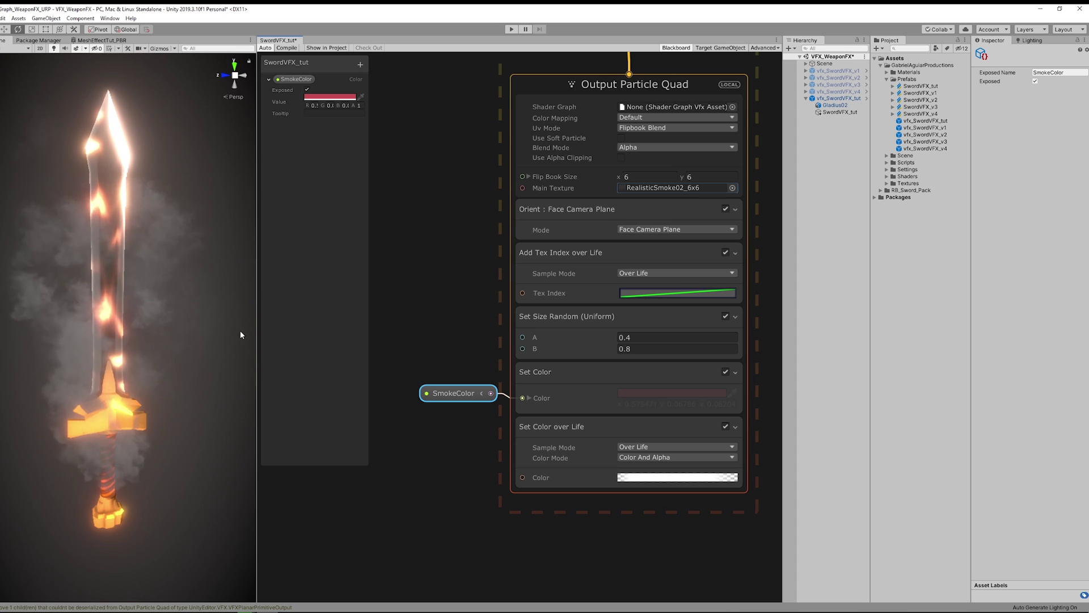
# Step: Set the Color over Life block's composition to Multiply and place a gradient key with alpha 255 at 56.5%
pyautogui.moveTo(422, 426); pyautogui.dragTo(407, 415, button='middle')
pyautogui.click(508, 417)
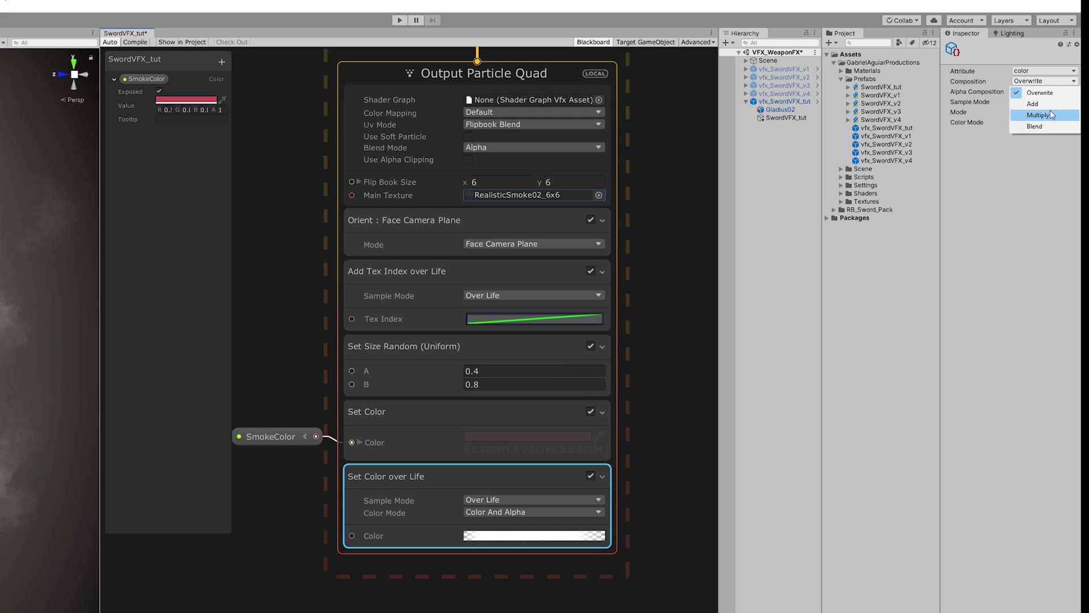
pyautogui.click(1039, 115)
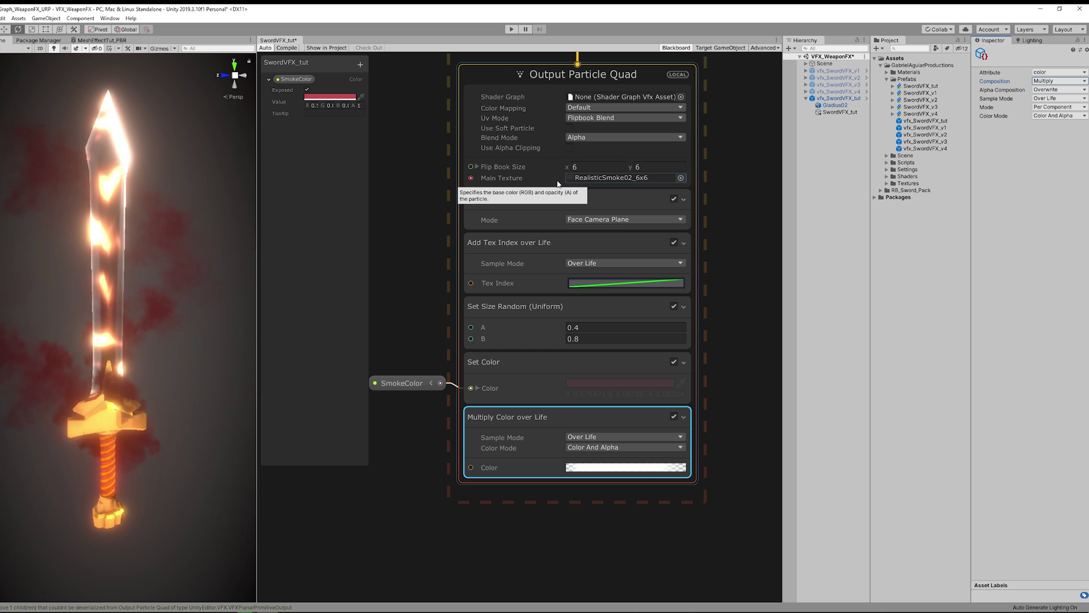
pyautogui.click(600, 467)
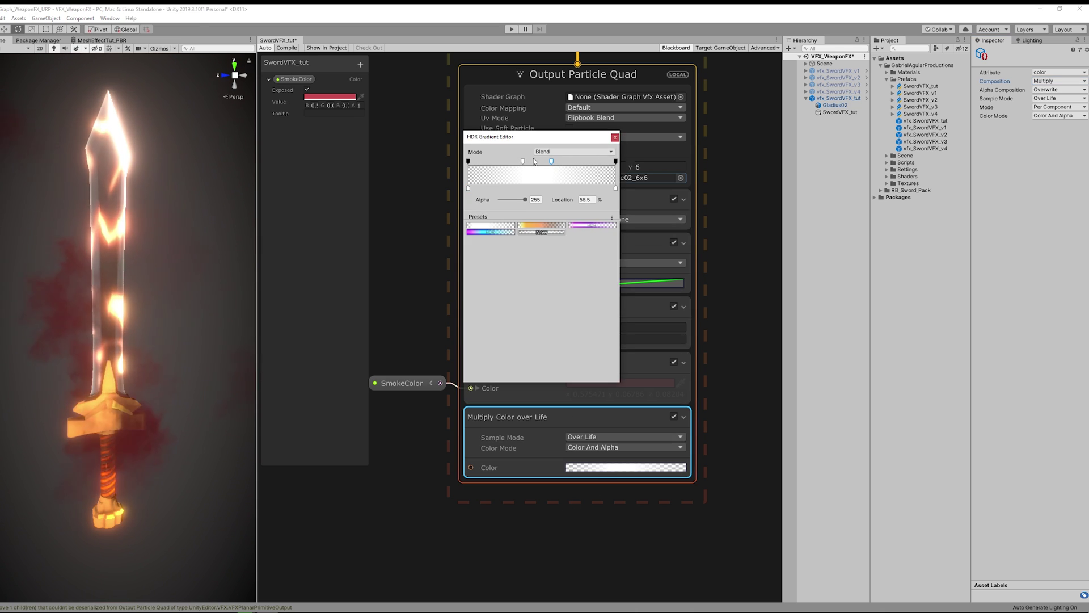
pyautogui.click(615, 138)
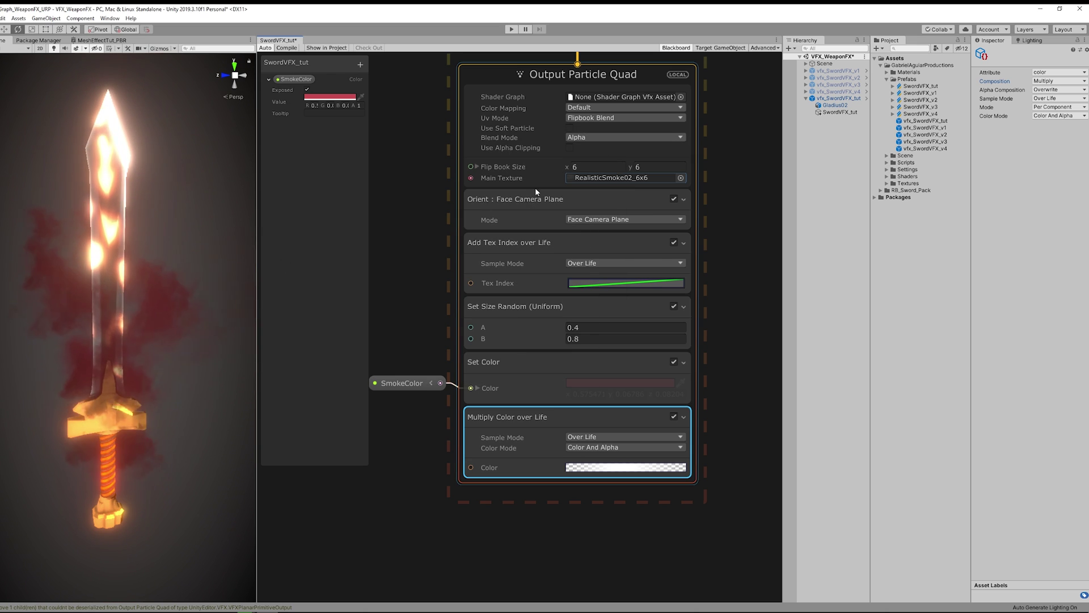
# Step: Delete the Set Velocity Random block from Initialize Particle
pyautogui.click(455, 307)
pyautogui.moveTo(443, 199); pyautogui.dragTo(492, 454, button='middle')
pyautogui.scroll(-1, 480, 317)
pyautogui.moveTo(481, 317); pyautogui.dragTo(431, 399, button='middle')
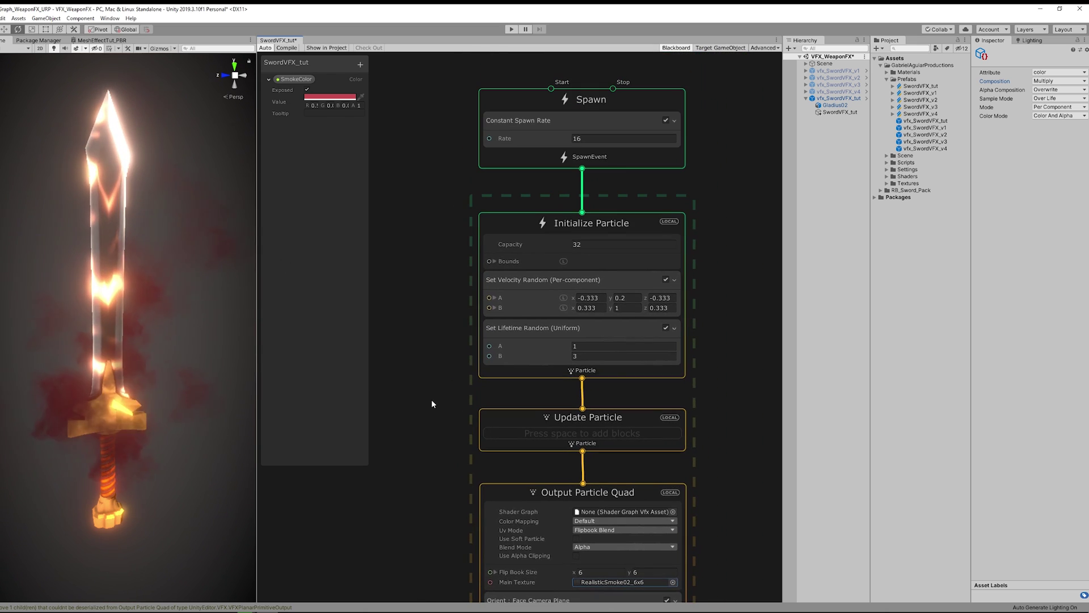
pyautogui.scroll(2, 461, 321)
pyautogui.click(531, 276)
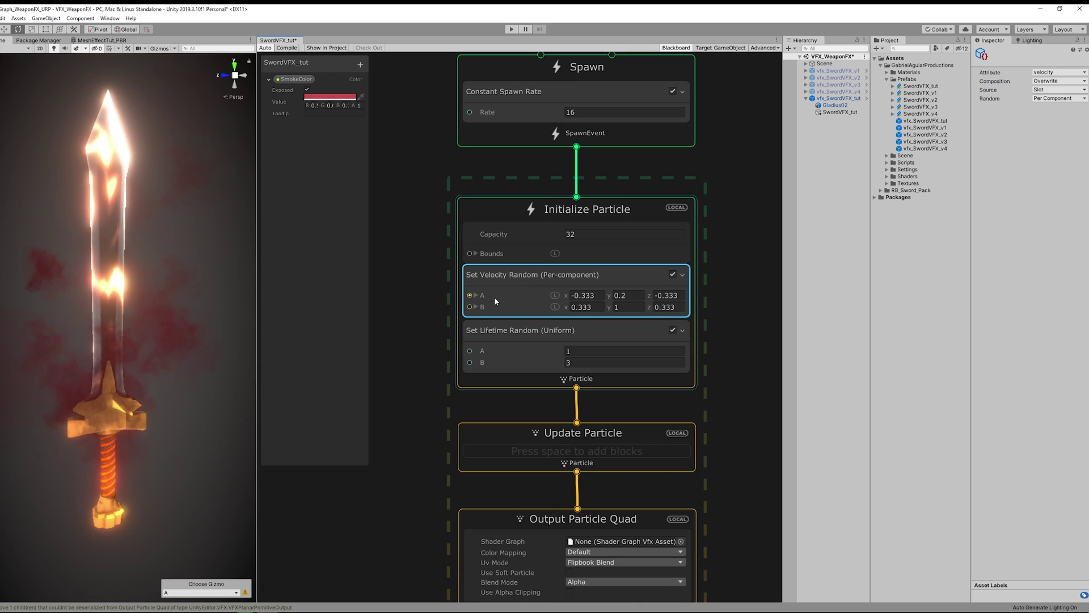
pyautogui.press('Delete')
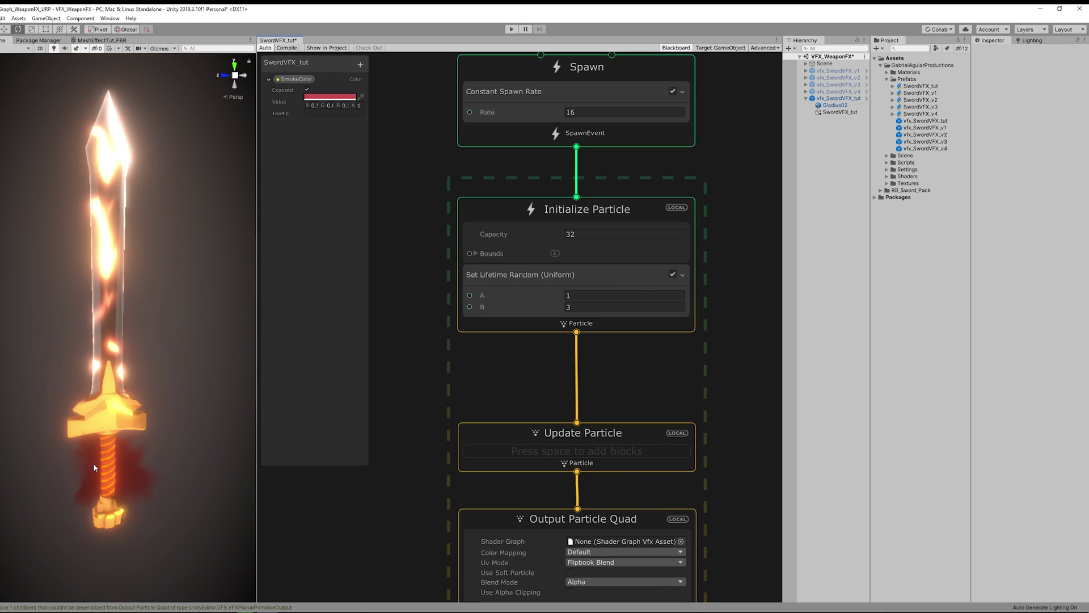
# Step: Insert a Position (AABox) block above Set Lifetime Random in Initialize Particle and expand its Box settings
pyautogui.click(466, 312)
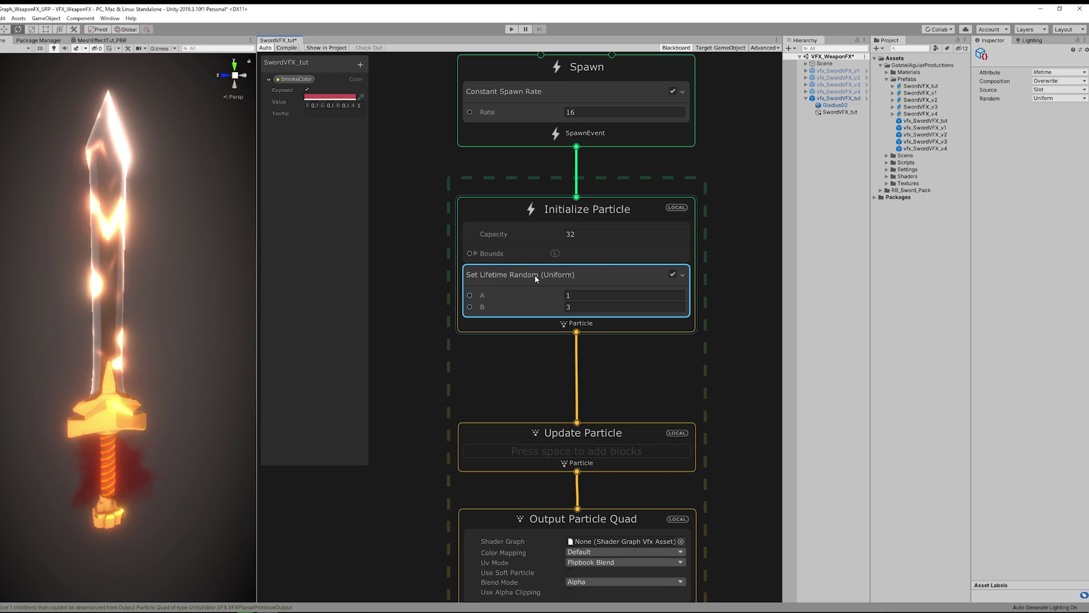
pyautogui.press('space')
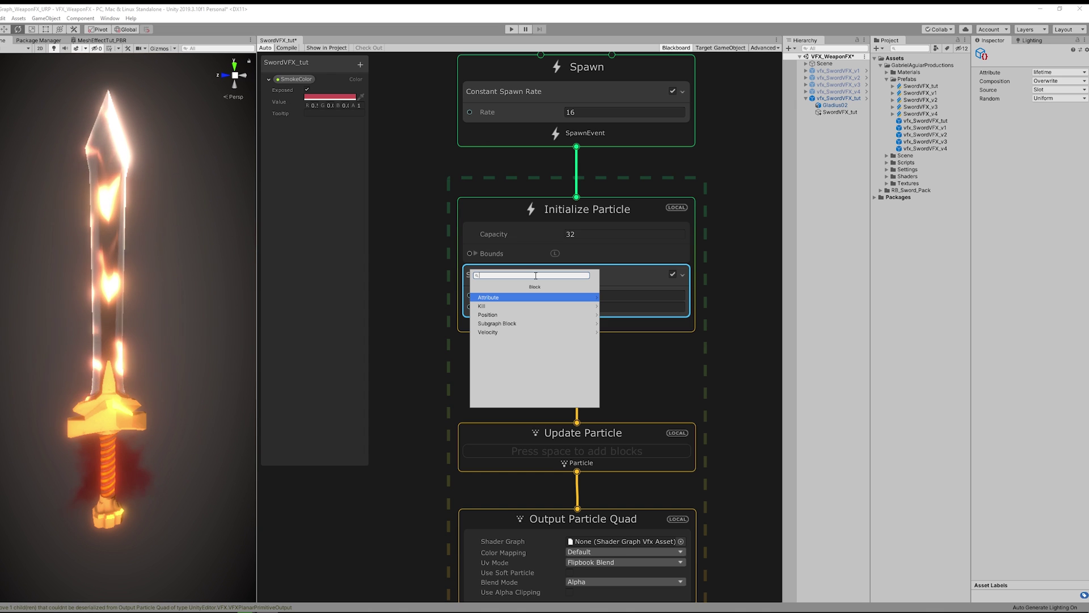
pyautogui.write('posit')
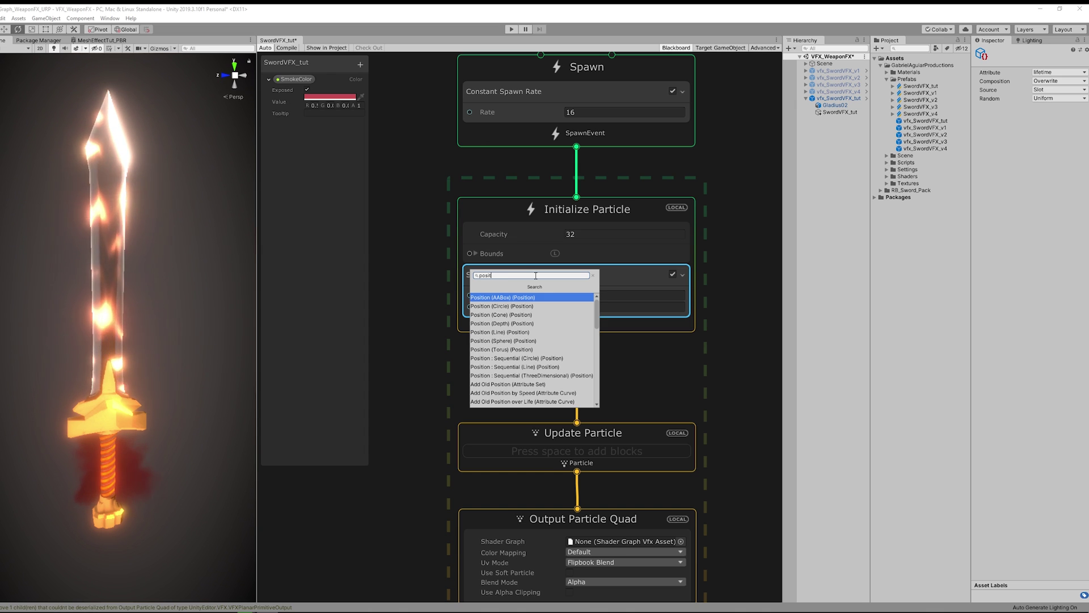
pyautogui.press('Escape')
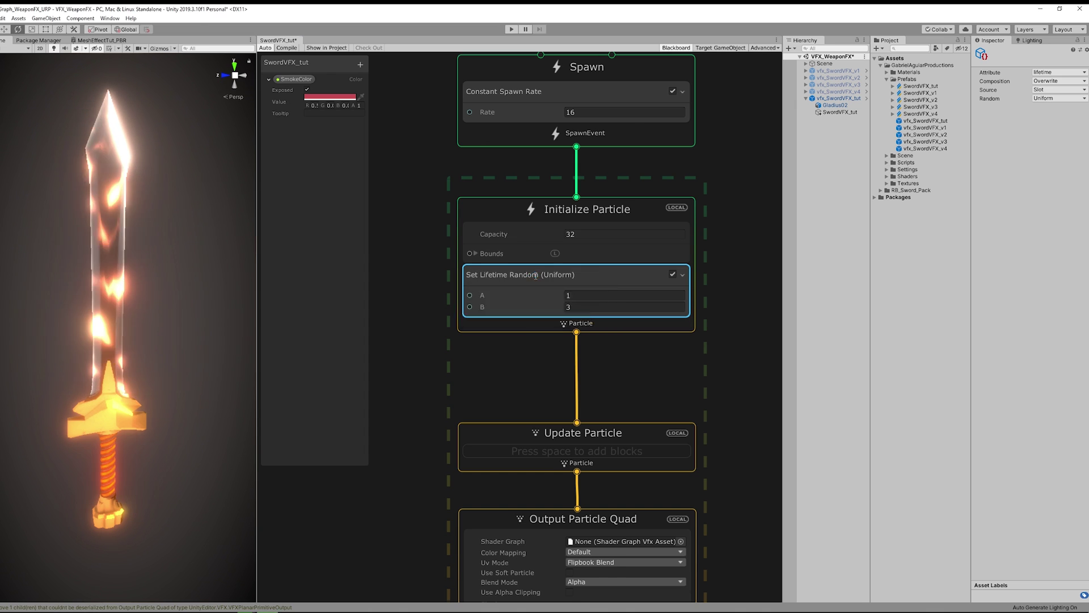
pyautogui.click(513, 298)
pyautogui.click(481, 318)
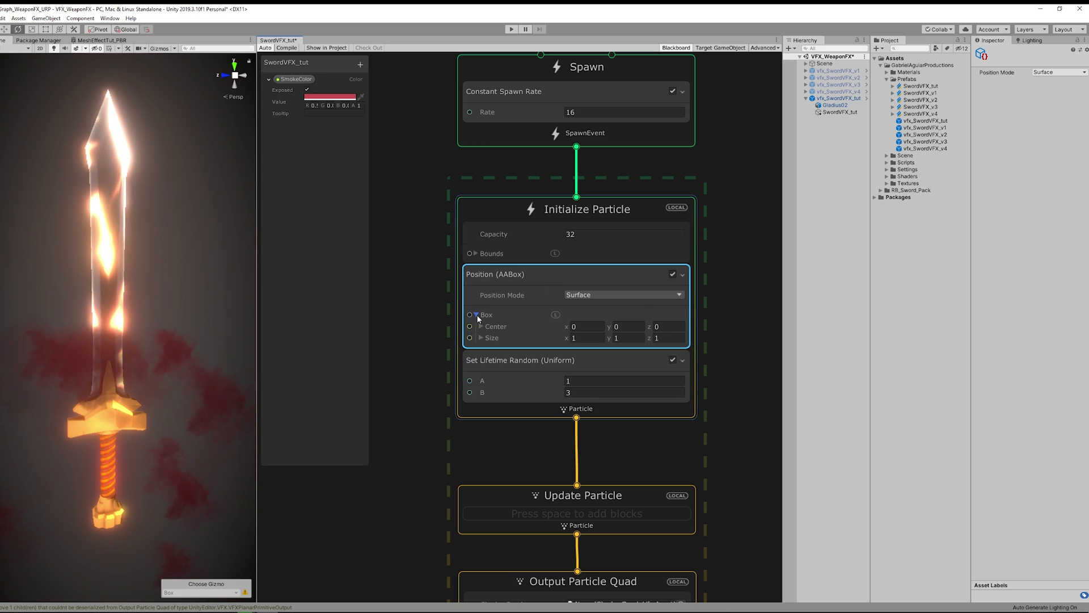
# Step: Fit the spawn box to the blade with size 0.15, 1.3, 0.15 and centre Y 0.95
pyautogui.scroll(-3, 152, 421)
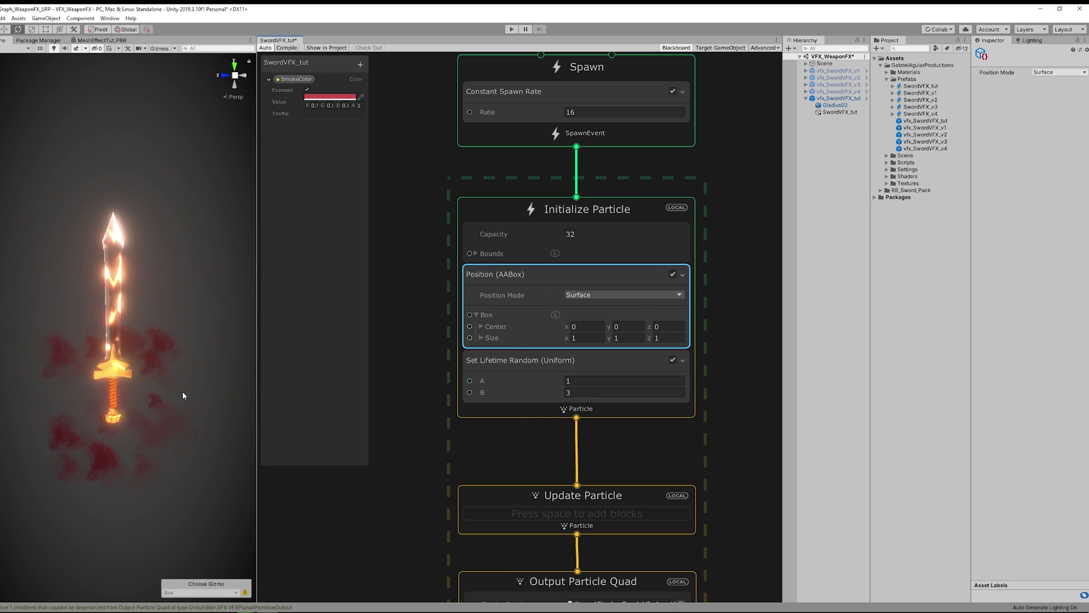
pyautogui.scroll(4, 154, 386)
pyautogui.click(586, 338)
pyautogui.write('0.15')
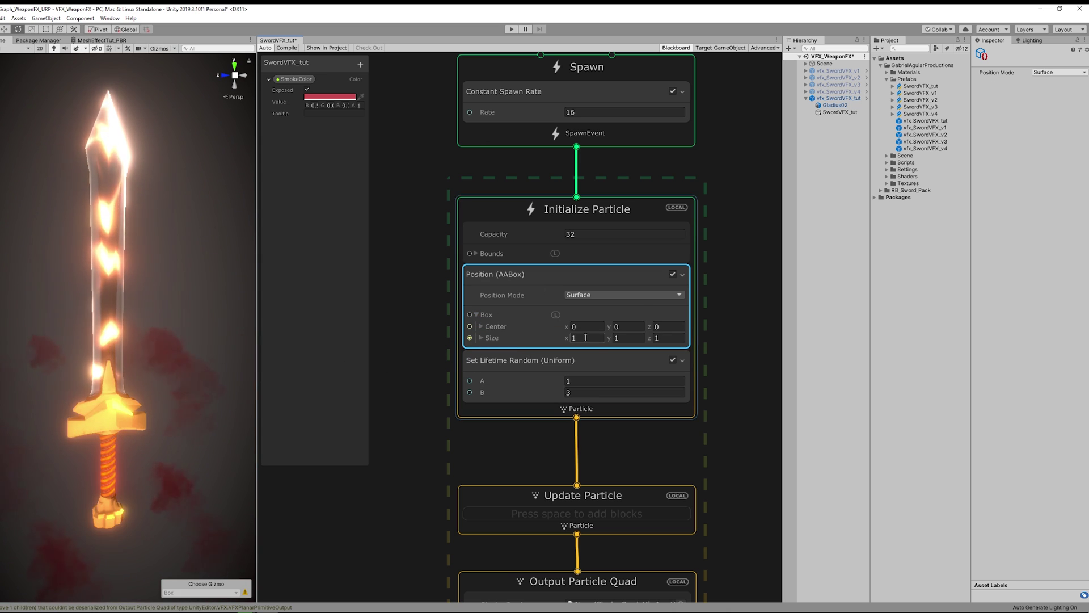
pyautogui.click(663, 338)
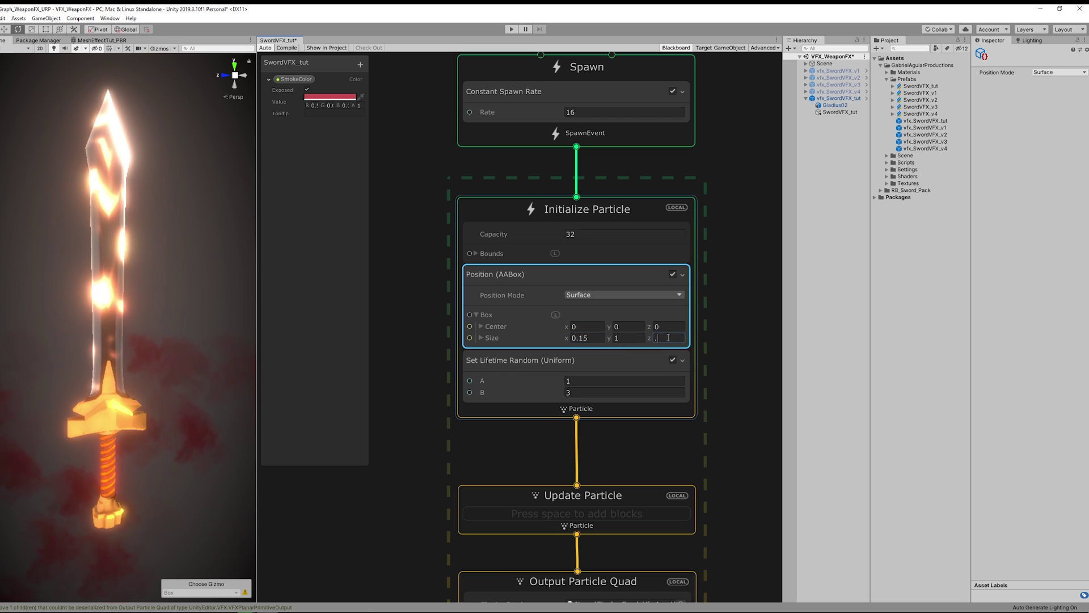
pyautogui.write('0.15')
pyautogui.click(627, 326)
pyautogui.write('0.95')
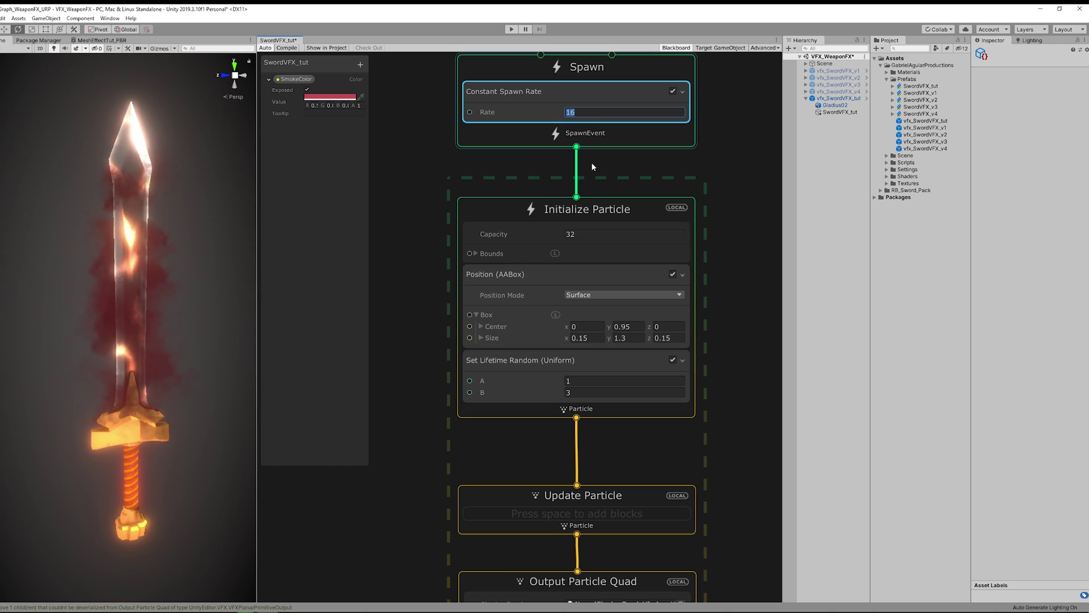
# Step: Set the Initialize Particle capacity to 1000 and the constant spawn rate to 20
pyautogui.click(584, 234)
pyautogui.write('1000')
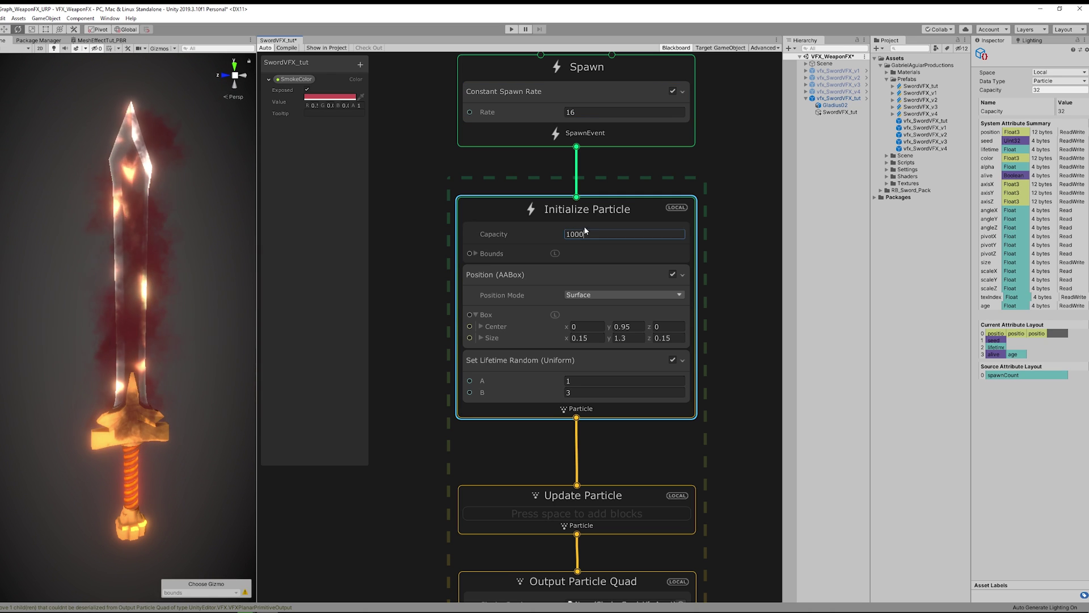
pyautogui.press('Return')
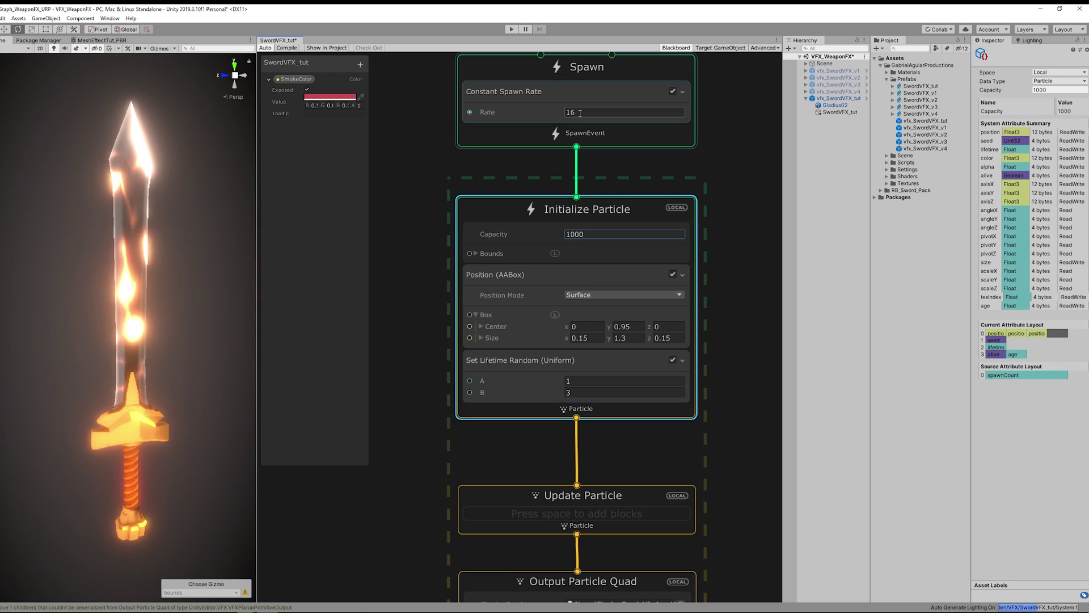
pyautogui.click(578, 113)
pyautogui.write('20')
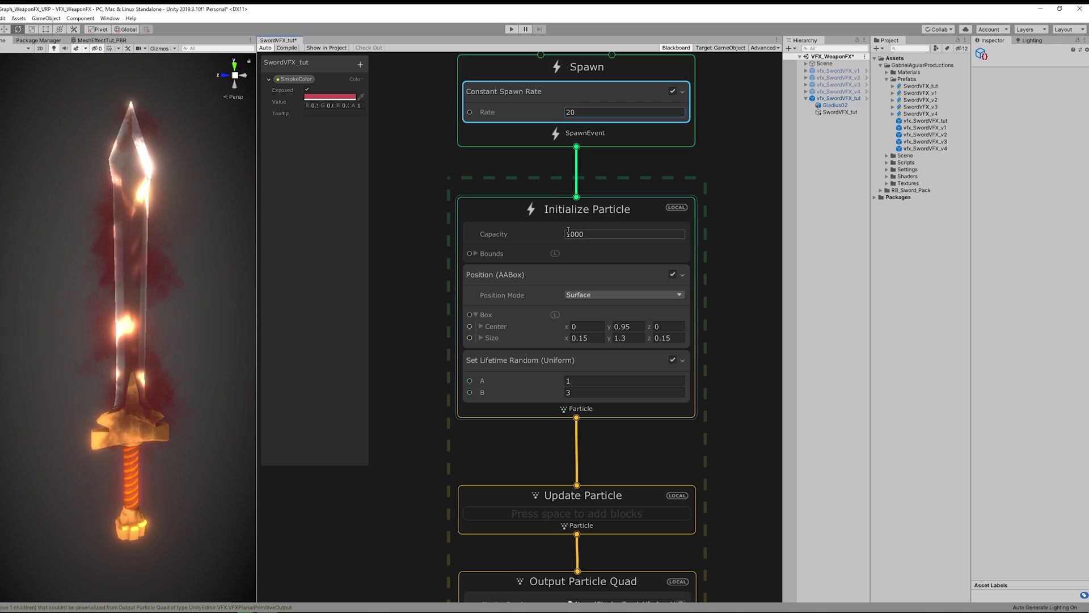
# Step: Insert a Set Angle block above Set Lifetime Random in Initialize Particle and make its randomness Uniform
pyautogui.click(526, 369)
pyautogui.press('space')
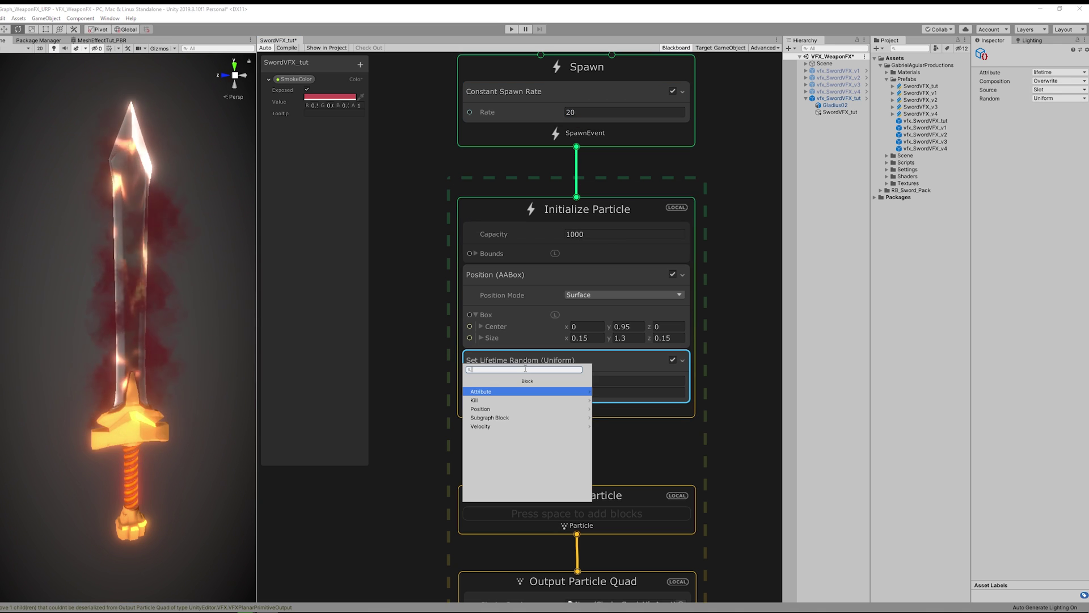
pyautogui.write('set angle')
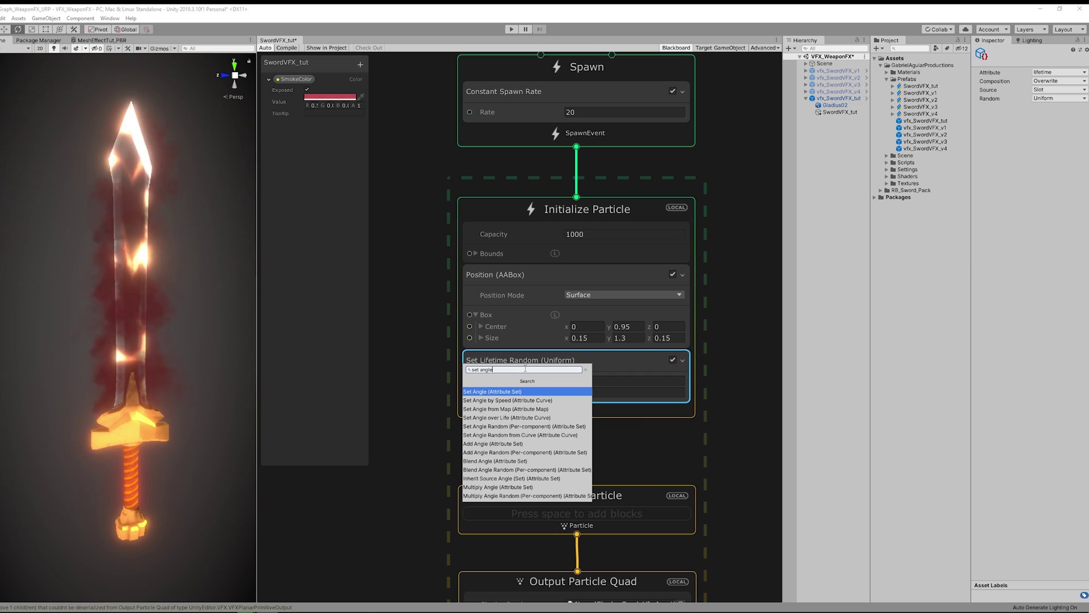
pyautogui.press('Return')
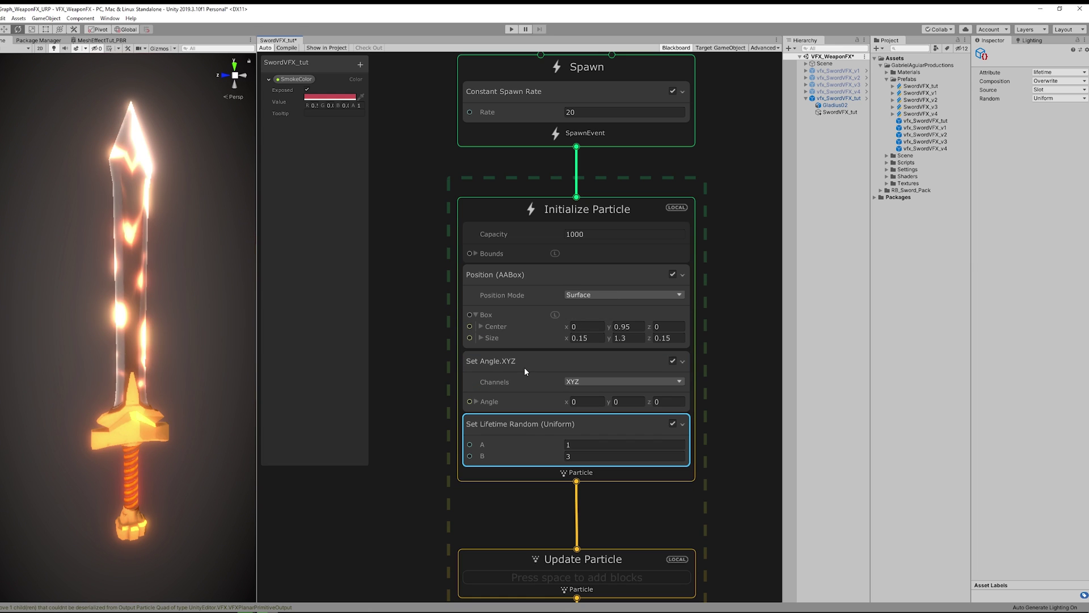
pyautogui.click(516, 358)
pyautogui.click(1075, 98)
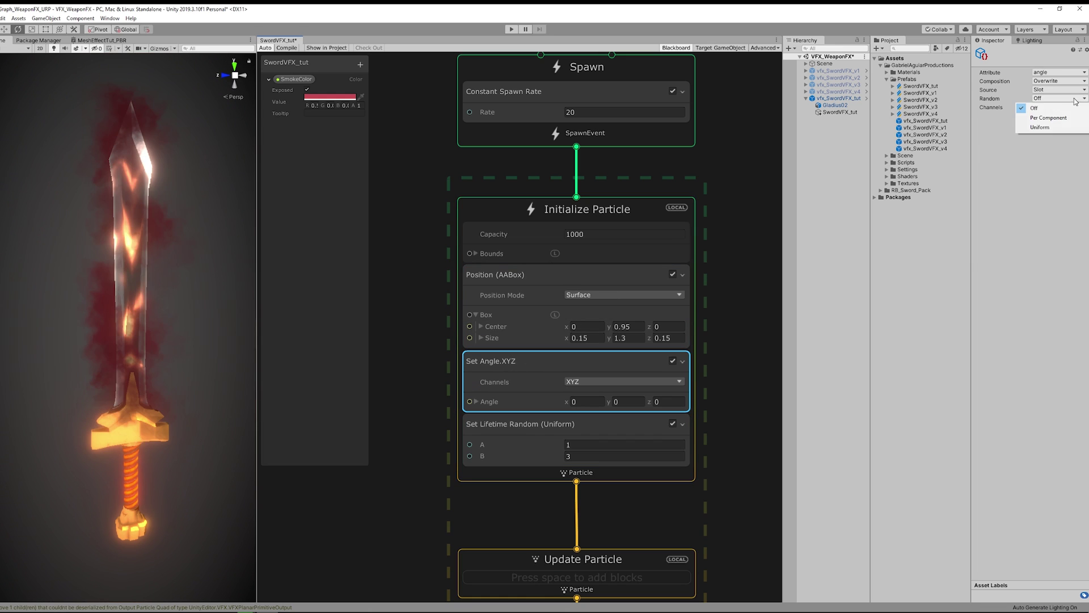
pyautogui.click(1037, 128)
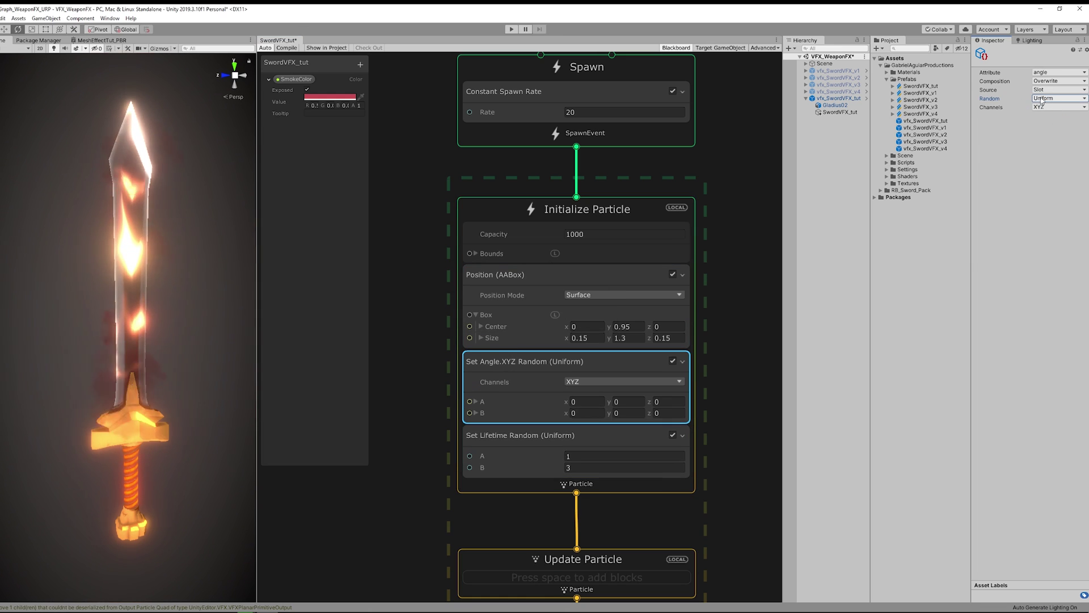
# Step: Set the random angle's Z range to 360 for A and -360 for B
pyautogui.click(684, 401)
pyautogui.write('36')
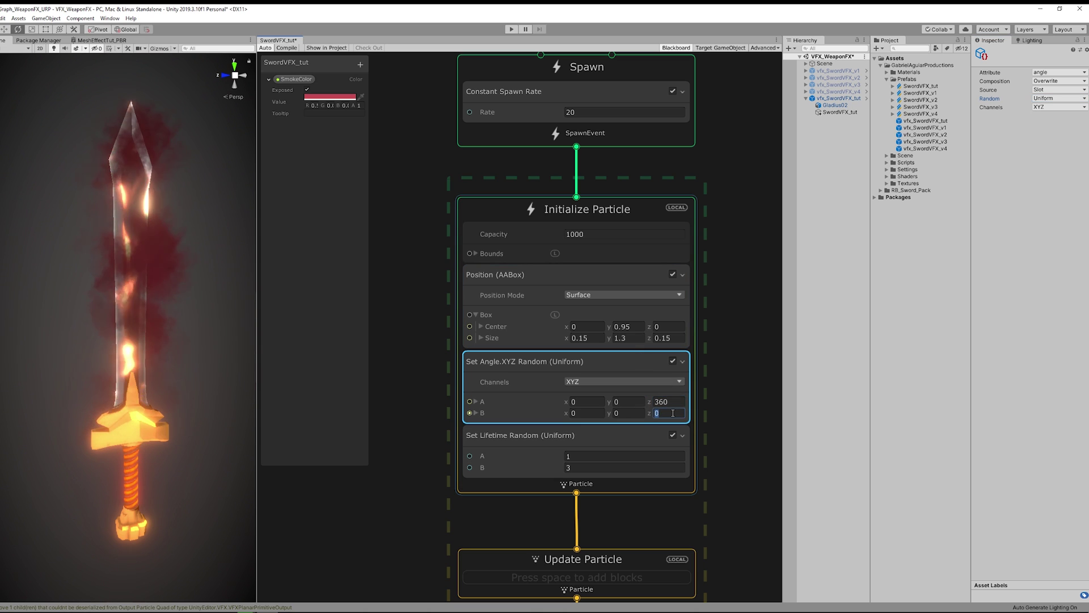
pyautogui.click(673, 413)
pyautogui.write('-360')
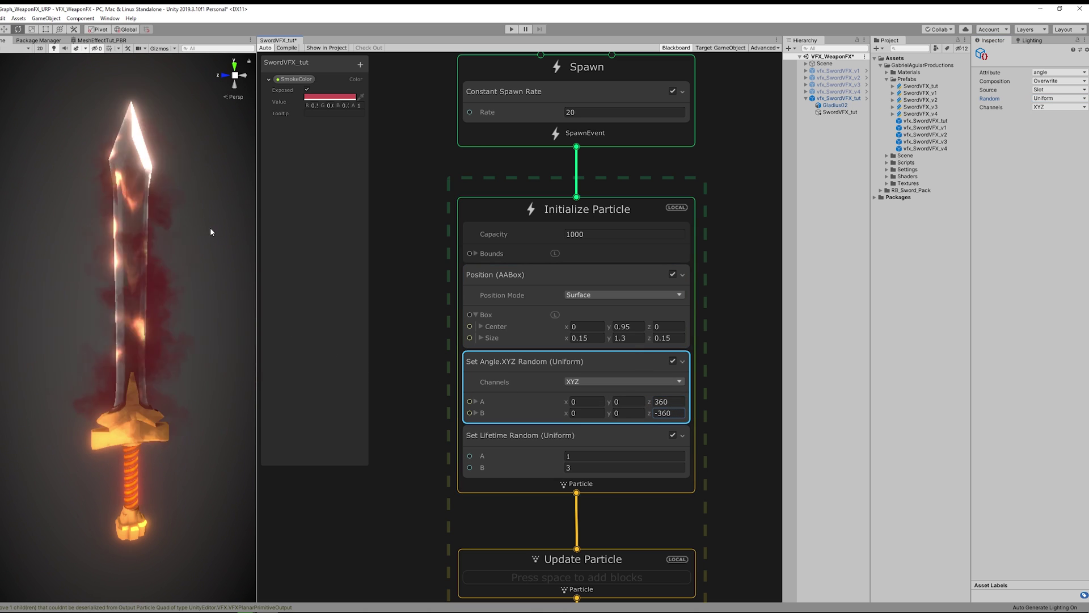
# Step: Enable soft particles on the smoke's Output Particle Quad with a fade distance of 0.05
pyautogui.scroll(-10, 447, 205)
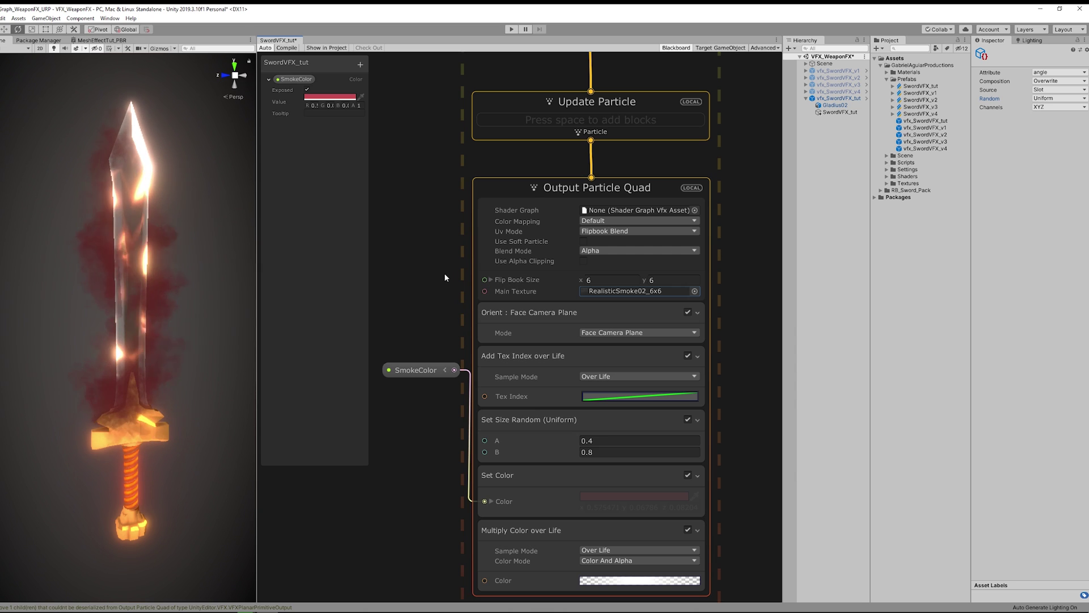
pyautogui.click(584, 241)
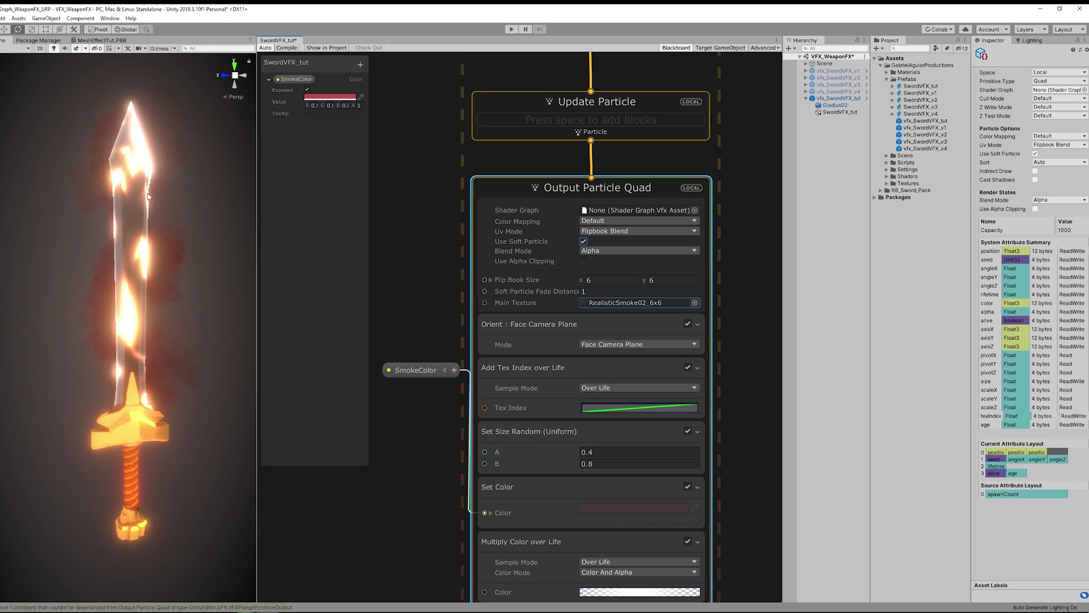
pyautogui.click(593, 291)
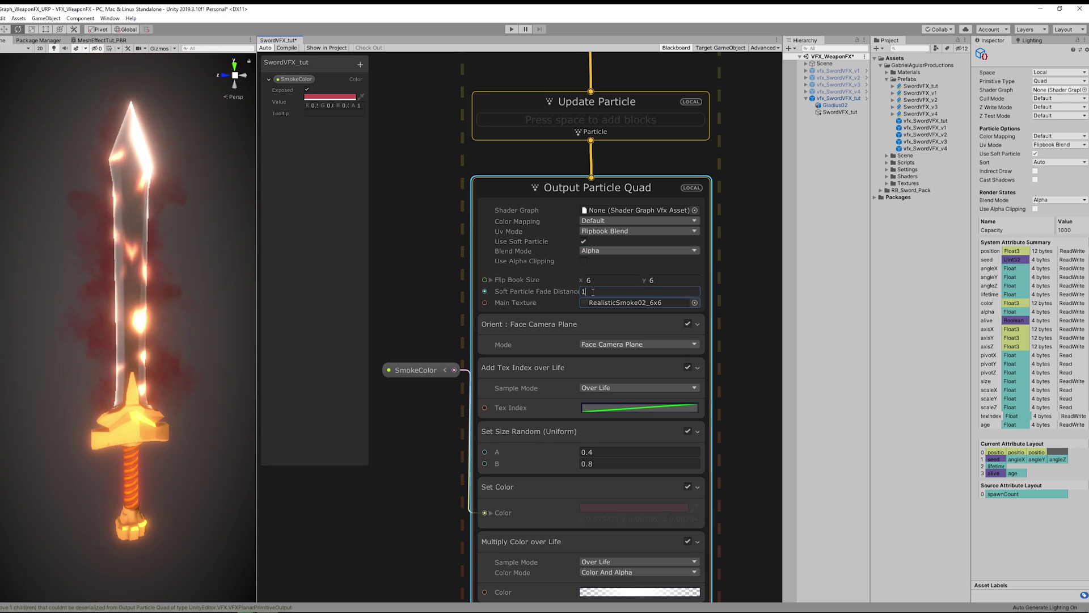
pyautogui.write('0.1')
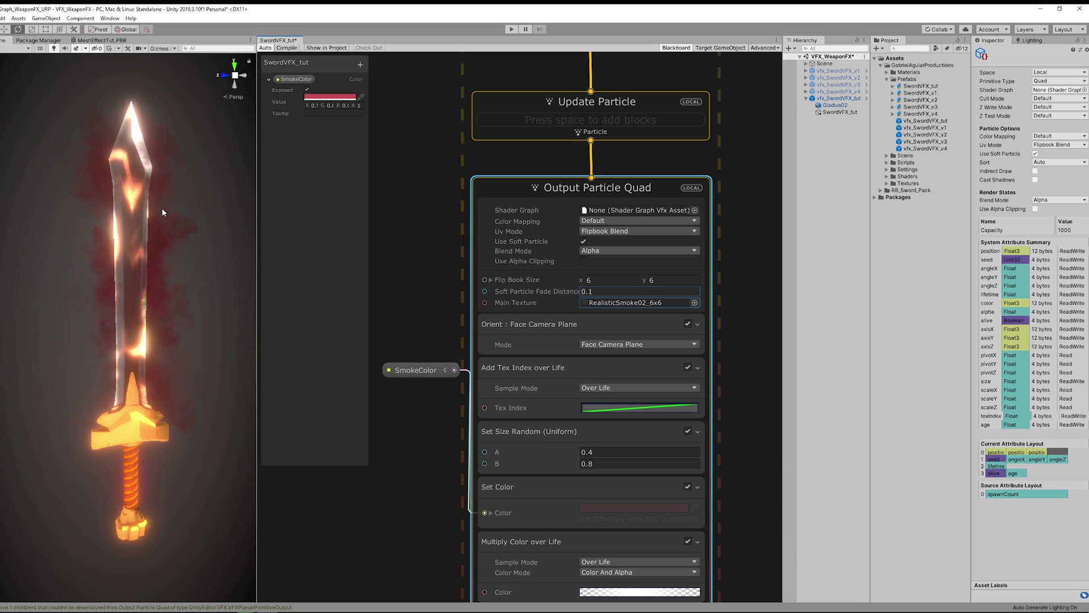
pyautogui.click(609, 293)
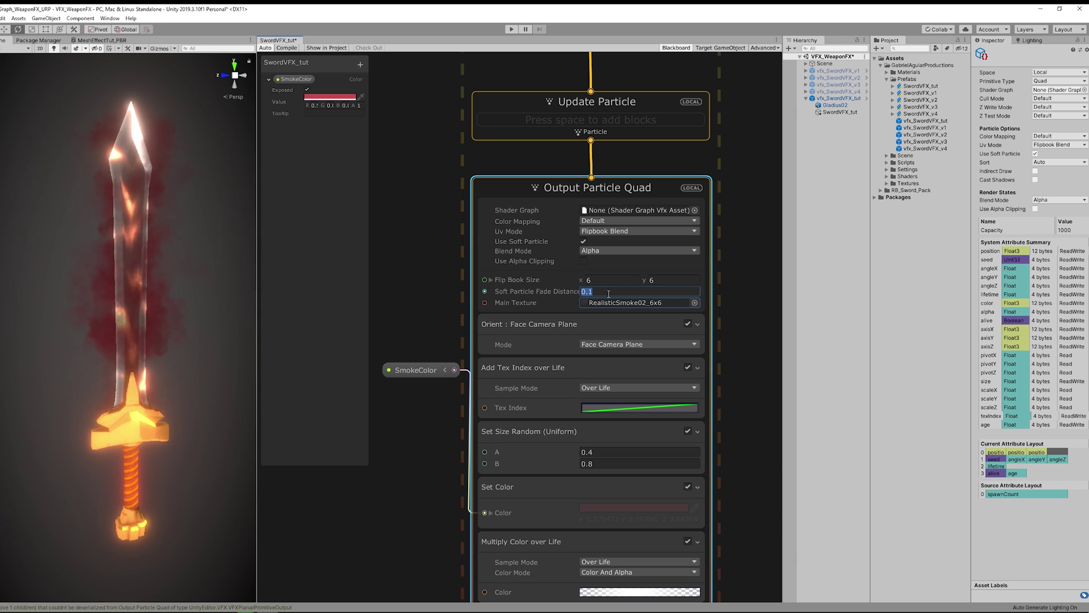
pyautogui.write('0.05')
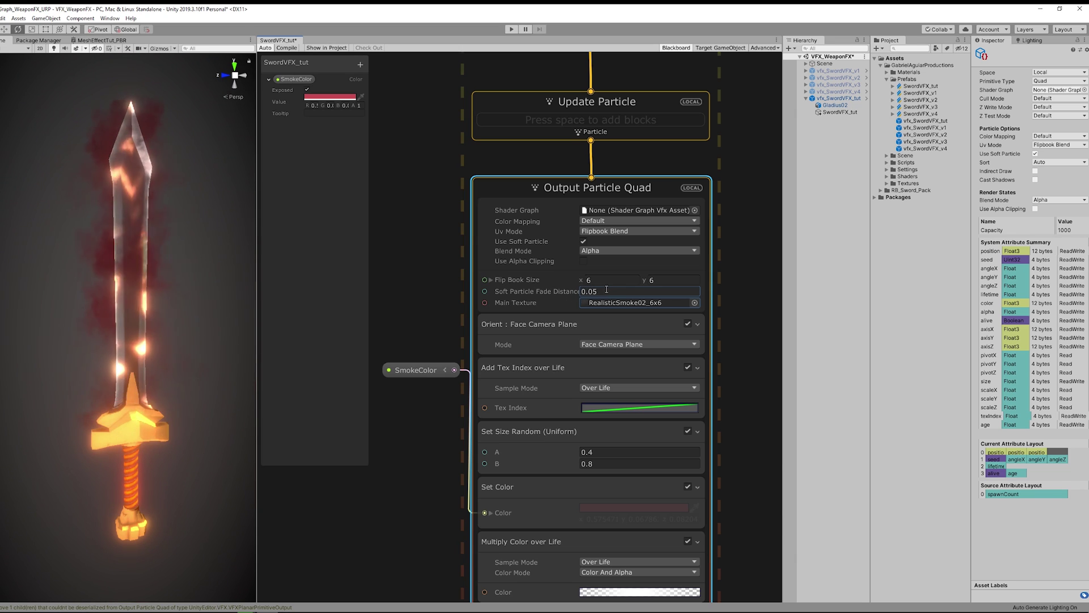
pyautogui.press('Return')
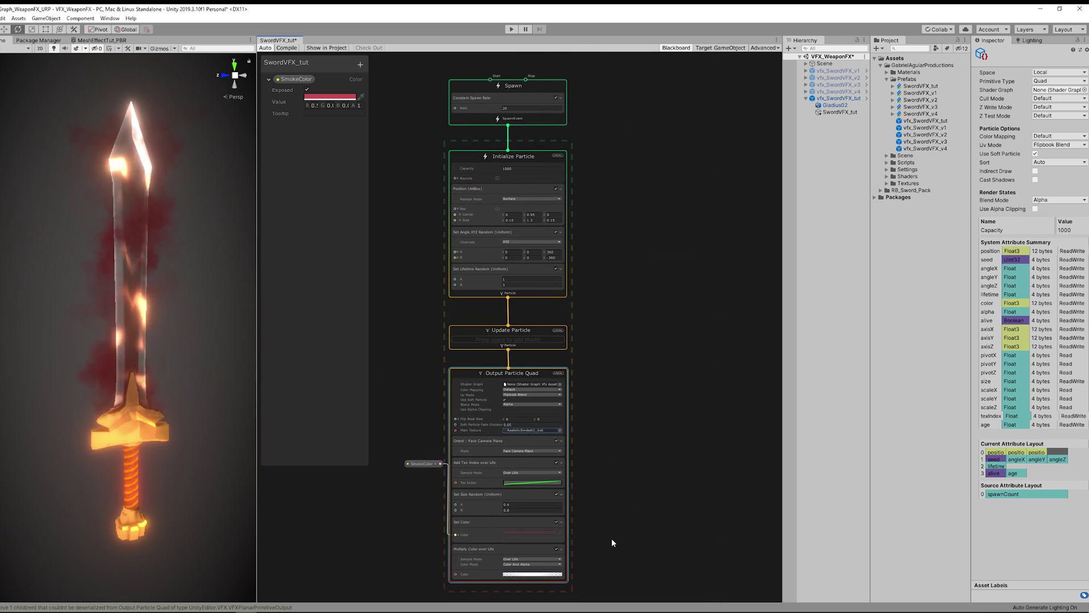
# Step: Duplicate the entire smoke particle system together with its SmokeColor node and place the copy beside the original
pyautogui.scroll(-1, 611, 540)
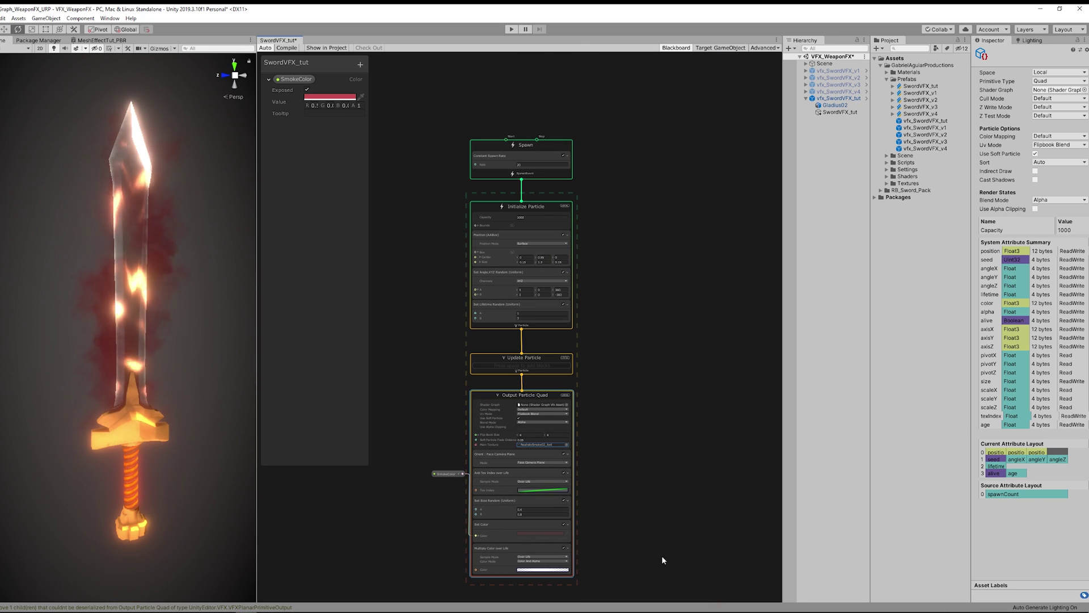
pyautogui.moveTo(661, 559); pyautogui.dragTo(433, 141)
pyautogui.moveTo(694, 298); pyautogui.dragTo(559, 287, button='middle')
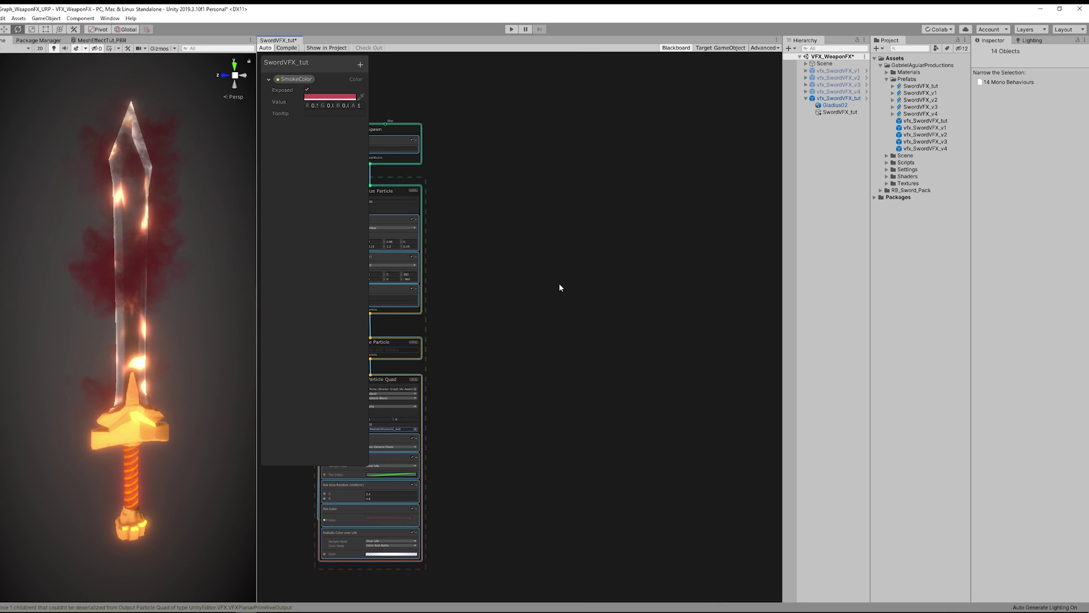
pyautogui.hotkey('ctrl', 'd')
pyautogui.moveTo(546, 114); pyautogui.dragTo(635, 129)
pyautogui.click(521, 260)
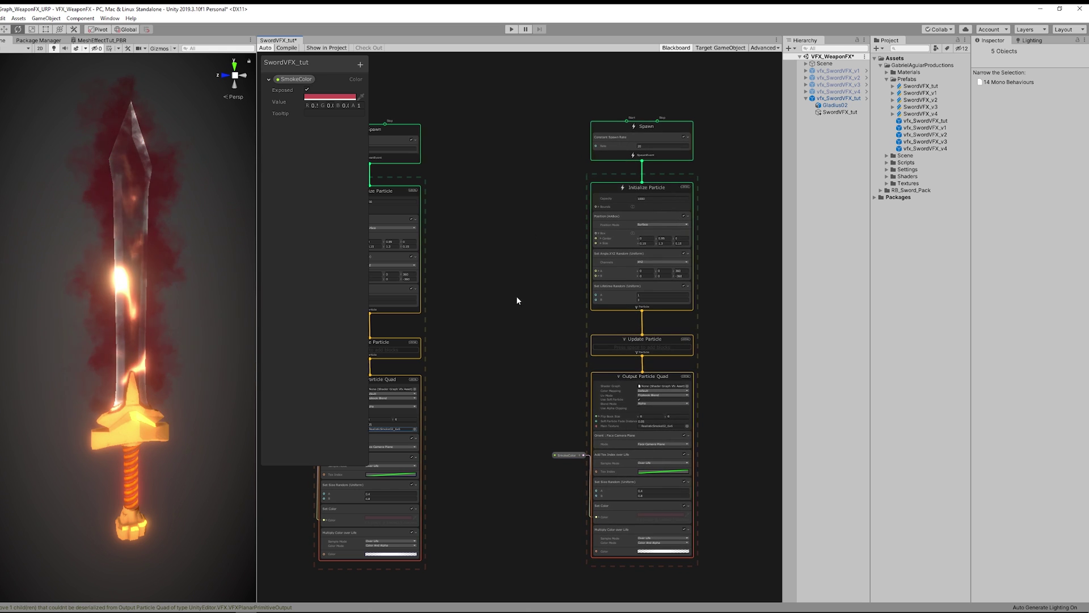
# Step: Set the copied output's UV mode to Default, its main texture to Default-Particle and its blend mode to Additive
pyautogui.moveTo(516, 295); pyautogui.dragTo(434, 299, button='middle')
pyautogui.scroll(6, 663, 295)
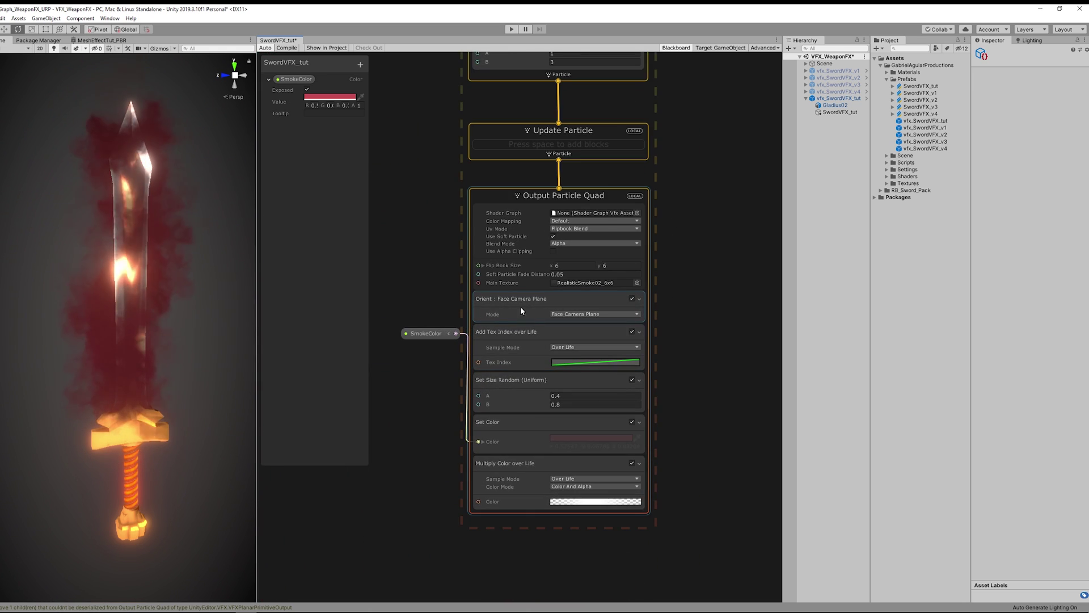
pyautogui.click(615, 197)
pyautogui.click(613, 208)
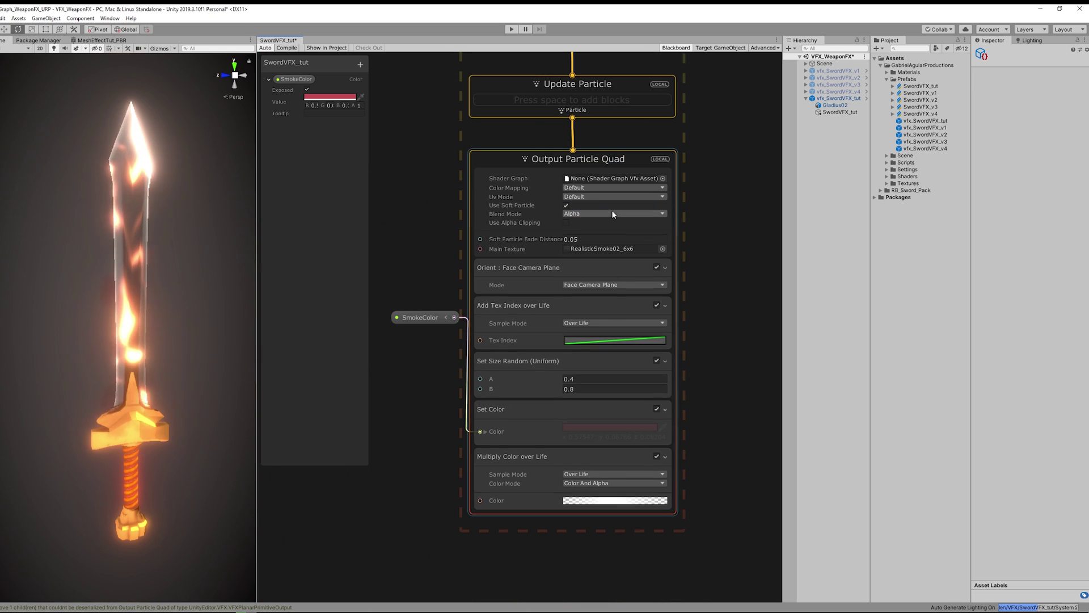
pyautogui.click(662, 249)
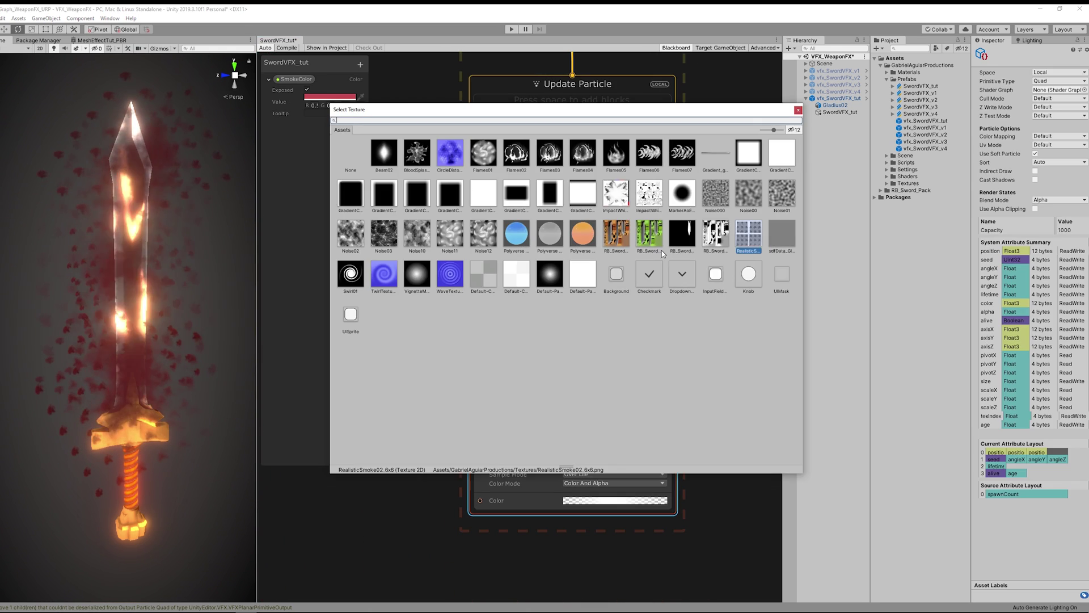
pyautogui.doubleClick(552, 273)
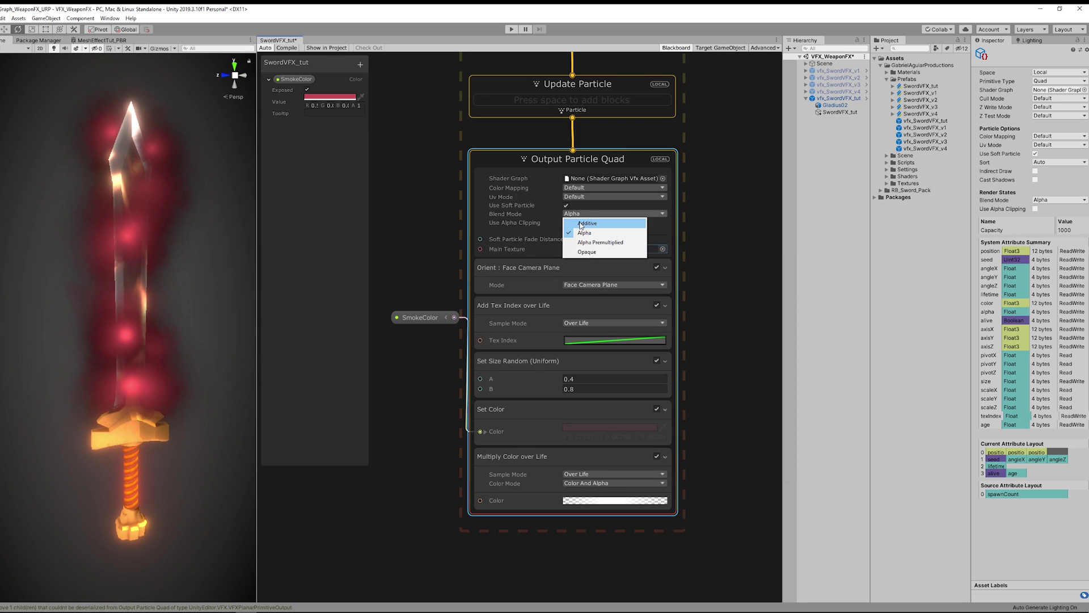
pyautogui.click(581, 224)
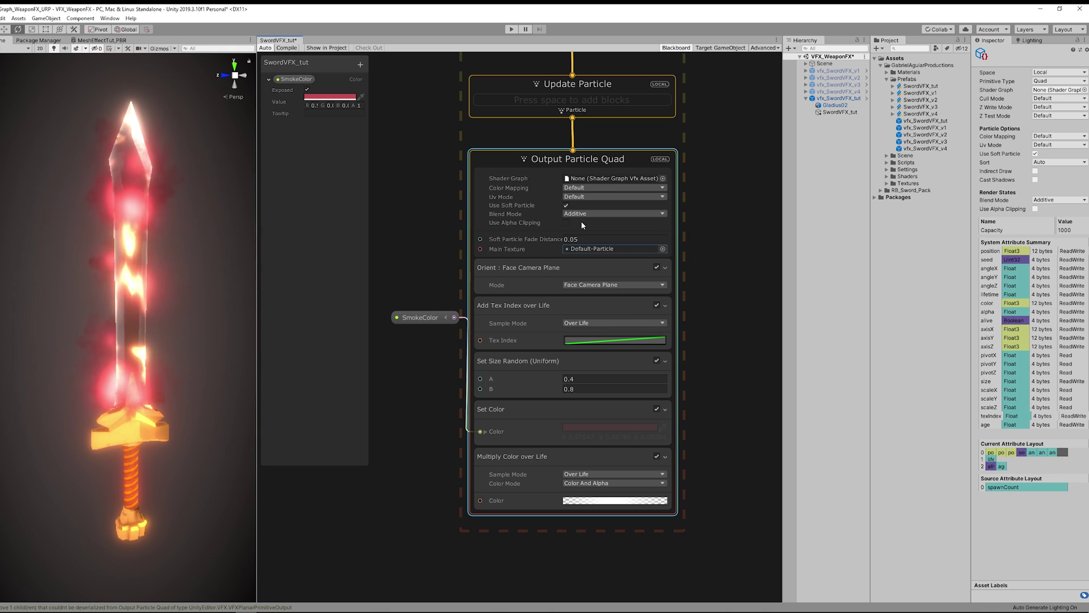
# Step: Delete the copied SmokeColor node and create an exposed Color property named ParticlesColor
pyautogui.moveTo(425, 322); pyautogui.dragTo(409, 430)
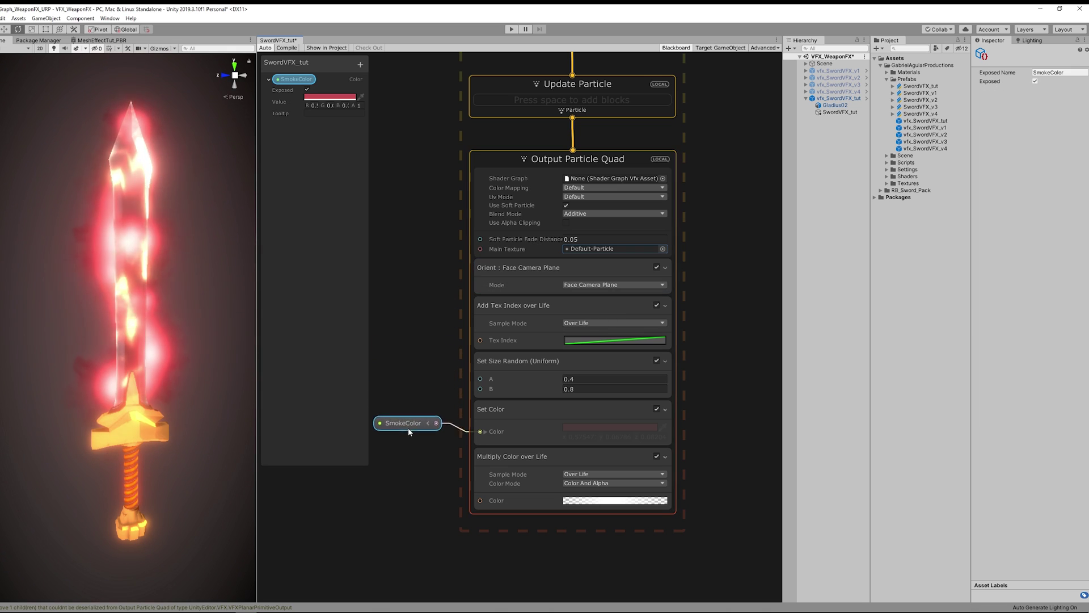
pyautogui.press('Delete')
pyautogui.click(360, 65)
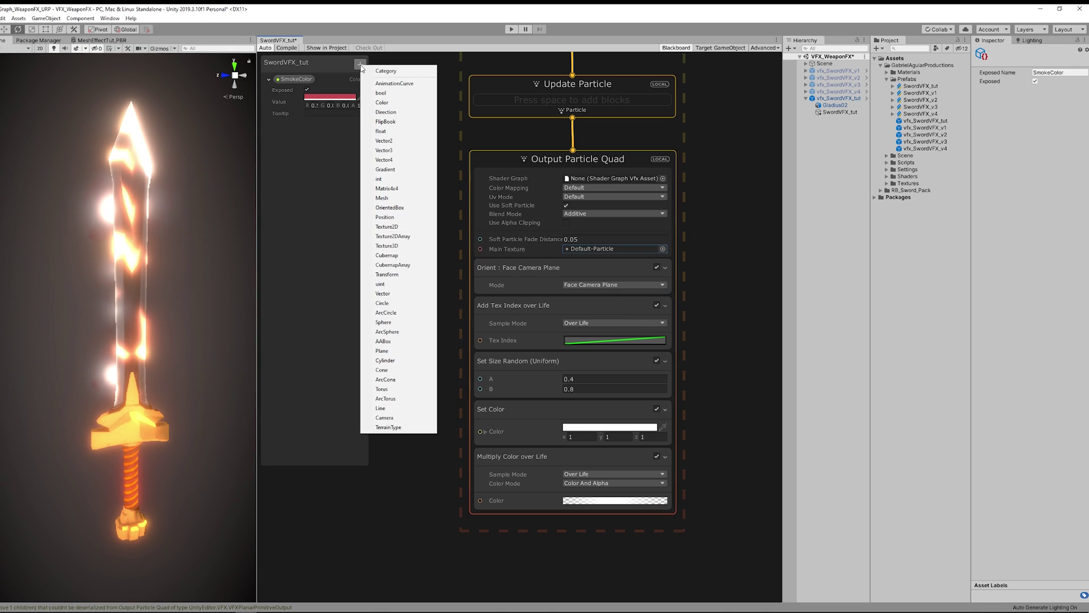
pyautogui.click(382, 103)
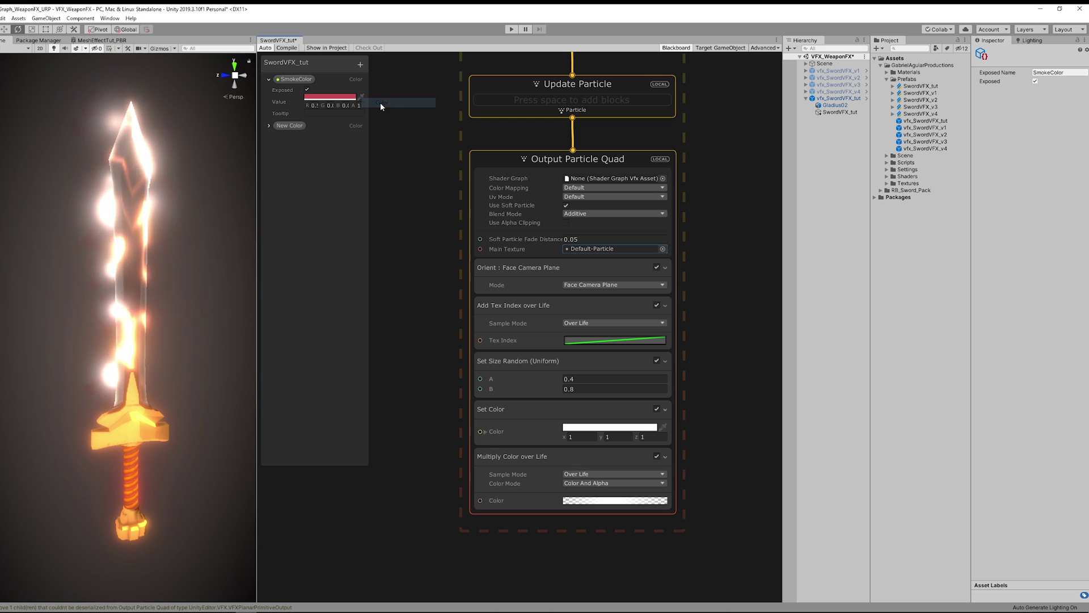
pyautogui.click(268, 126)
pyautogui.click(307, 136)
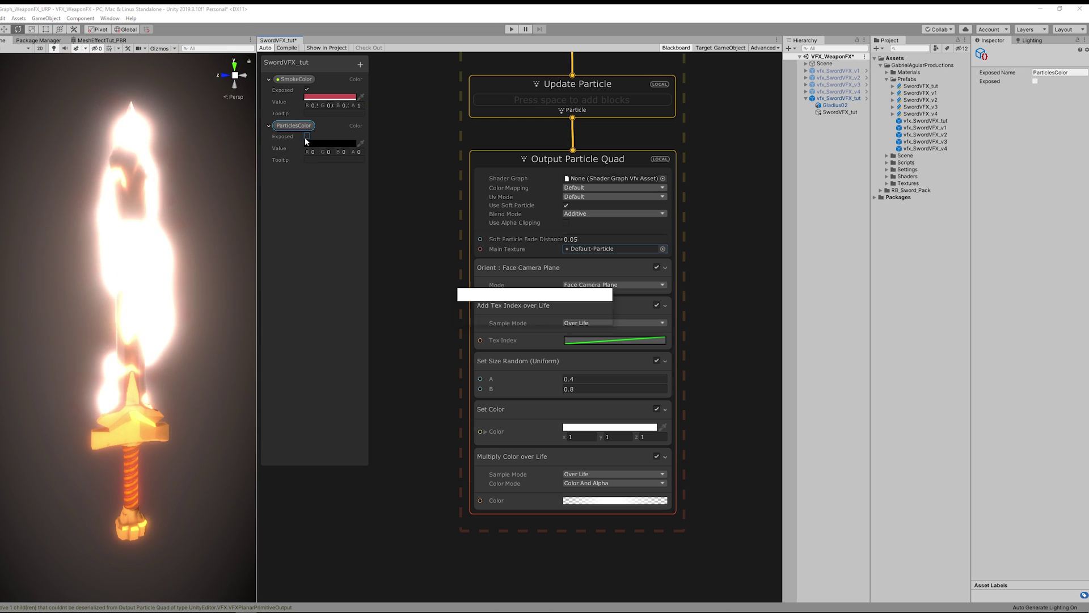
# Step: Give ParticlesColor a bright cyan HDR value with full alpha and connect it to the copied system's Set Color block
pyautogui.click(322, 143)
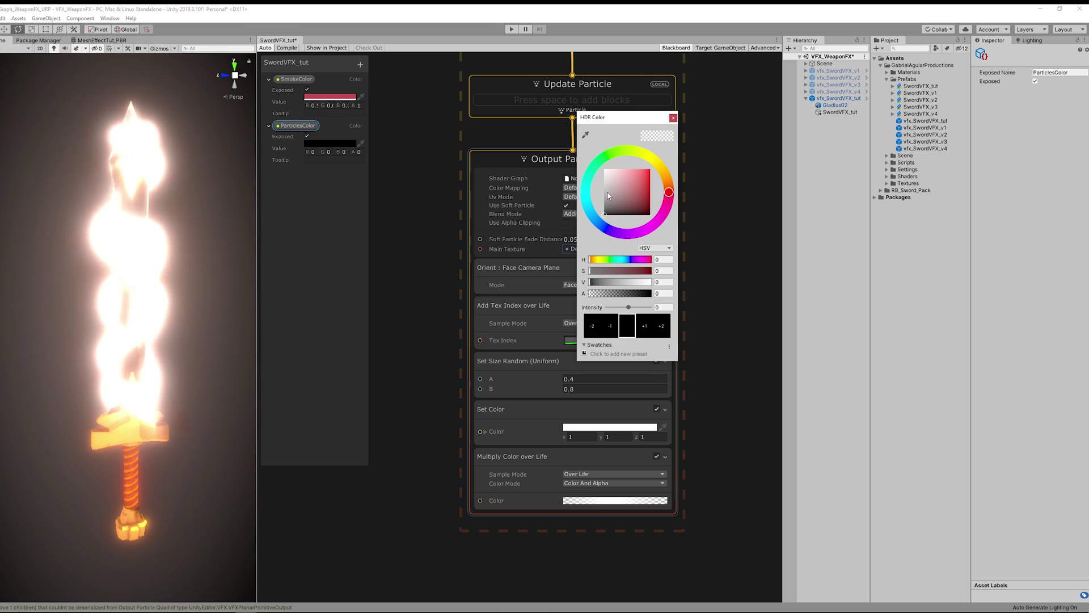
pyautogui.click(592, 214)
pyautogui.moveTo(634, 177); pyautogui.dragTo(649, 169)
pyautogui.click(674, 117)
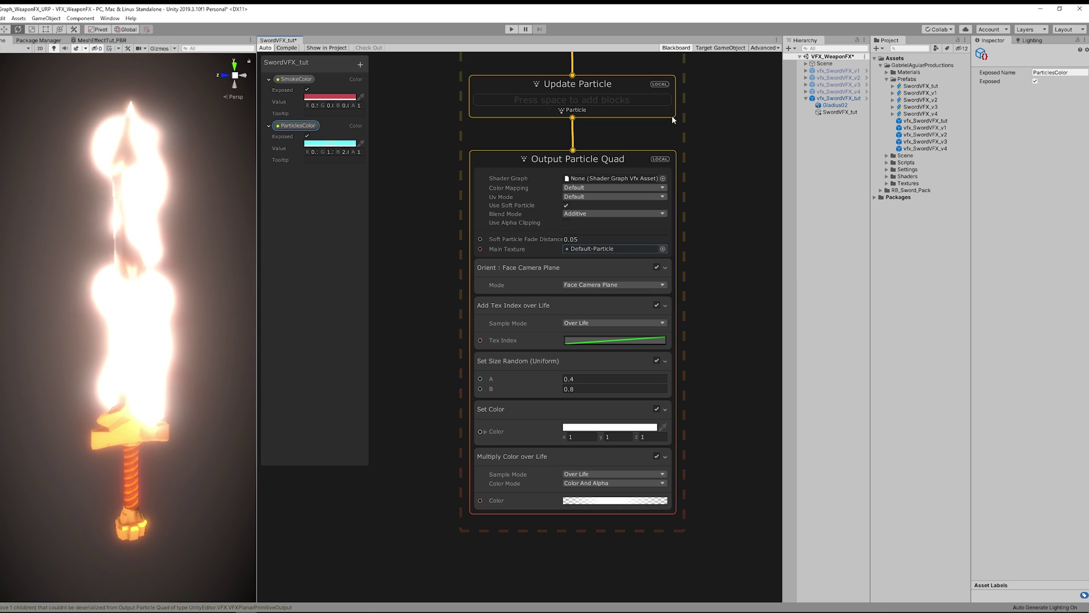
pyautogui.moveTo(325, 124); pyautogui.dragTo(577, 383)
pyautogui.moveTo(509, 345); pyautogui.dragTo(486, 387)
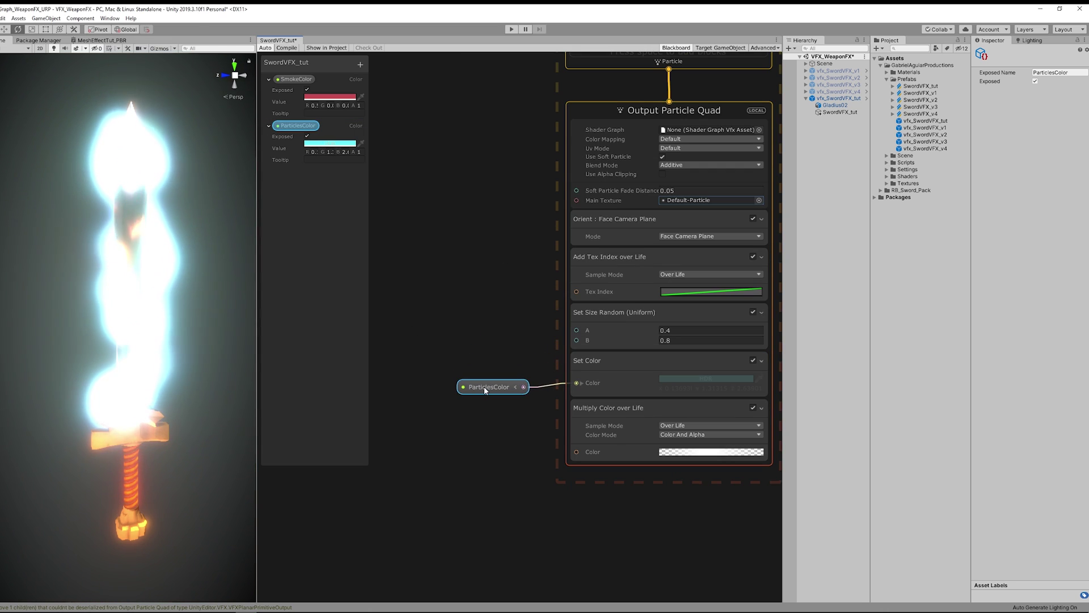
# Step: Set the copied system's random size range to 0.04 for A and 0.06 for B
pyautogui.moveTo(695, 328); pyautogui.dragTo(576, 318, button='middle')
pyautogui.click(576, 319)
pyautogui.write('0.0')
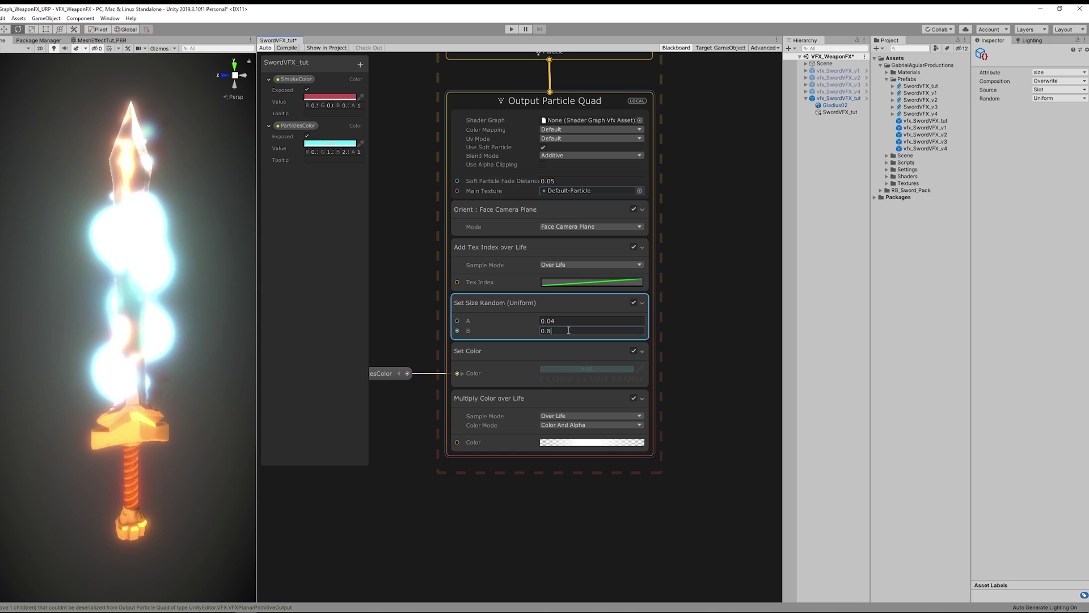
pyautogui.moveTo(568, 330); pyautogui.dragTo(503, 328)
pyautogui.write('0.06')
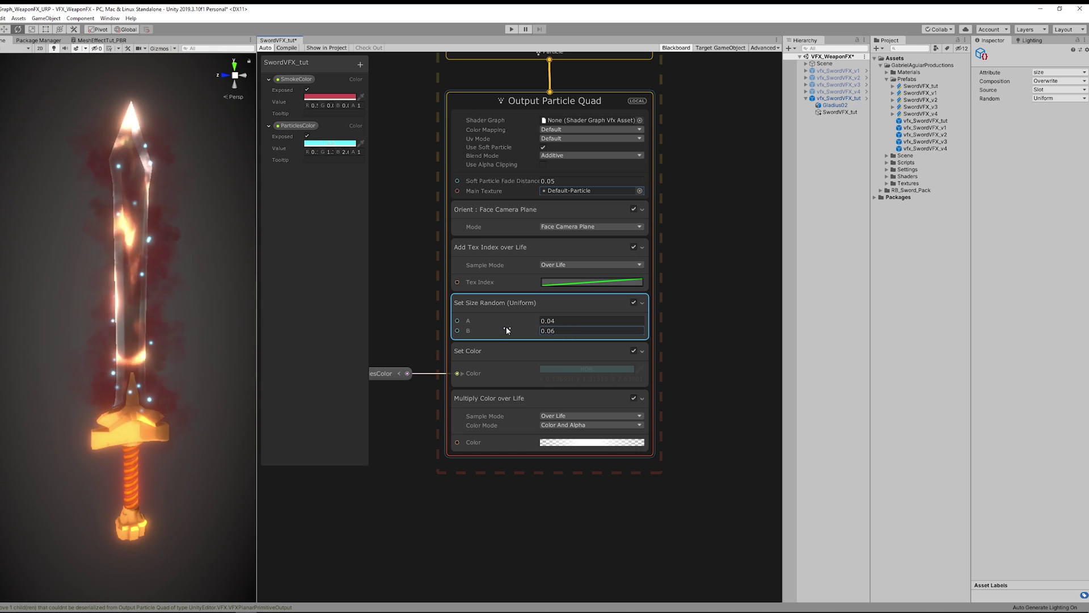
# Step: Add a Set Position block to the glowing particle system's Update Particle context
pyautogui.moveTo(394, 233); pyautogui.dragTo(431, 301, button='middle')
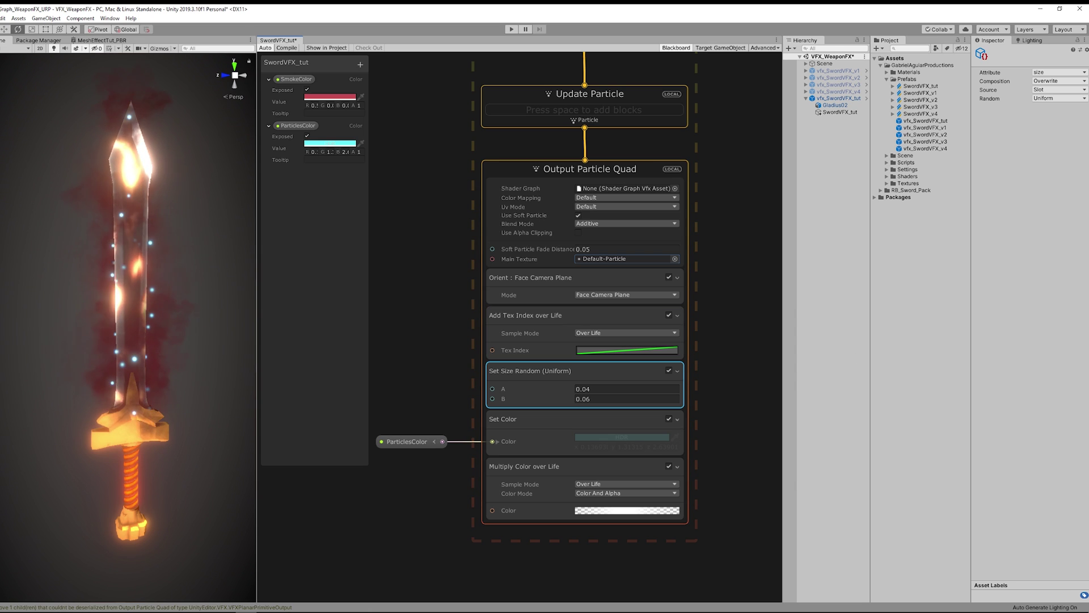
pyautogui.moveTo(706, 263); pyautogui.dragTo(729, 438, button='middle')
pyautogui.scroll(1, 557, 288)
pyautogui.press('space')
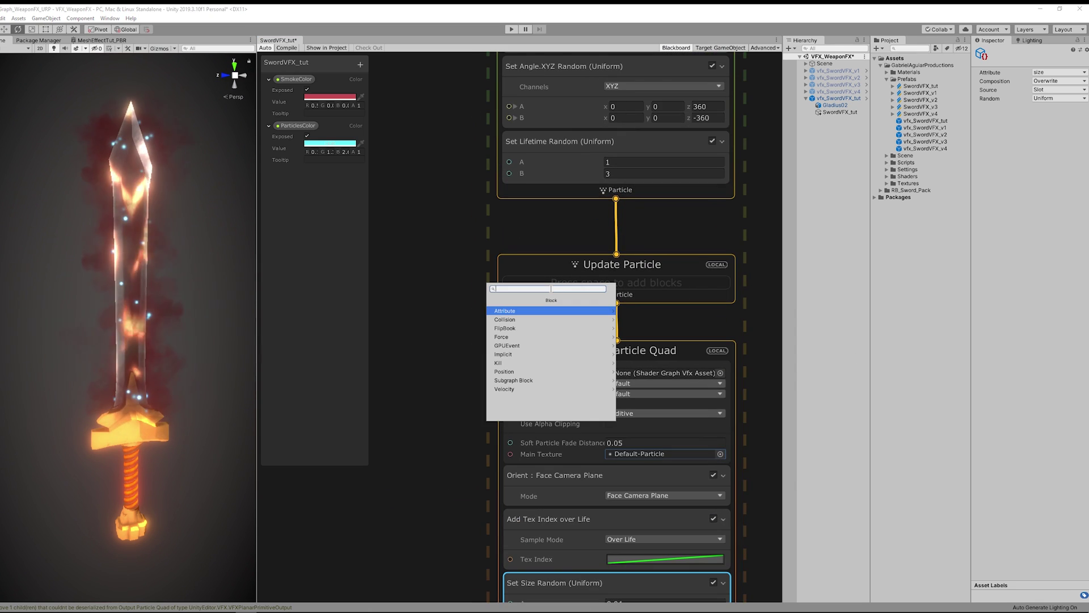
pyautogui.write('set posit')
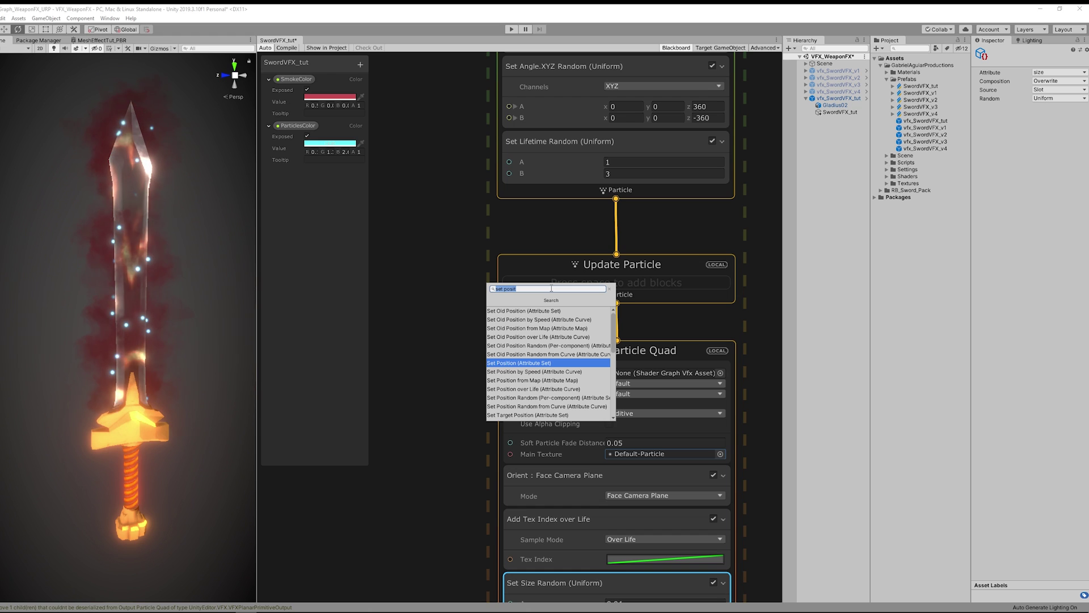
pyautogui.press('Return')
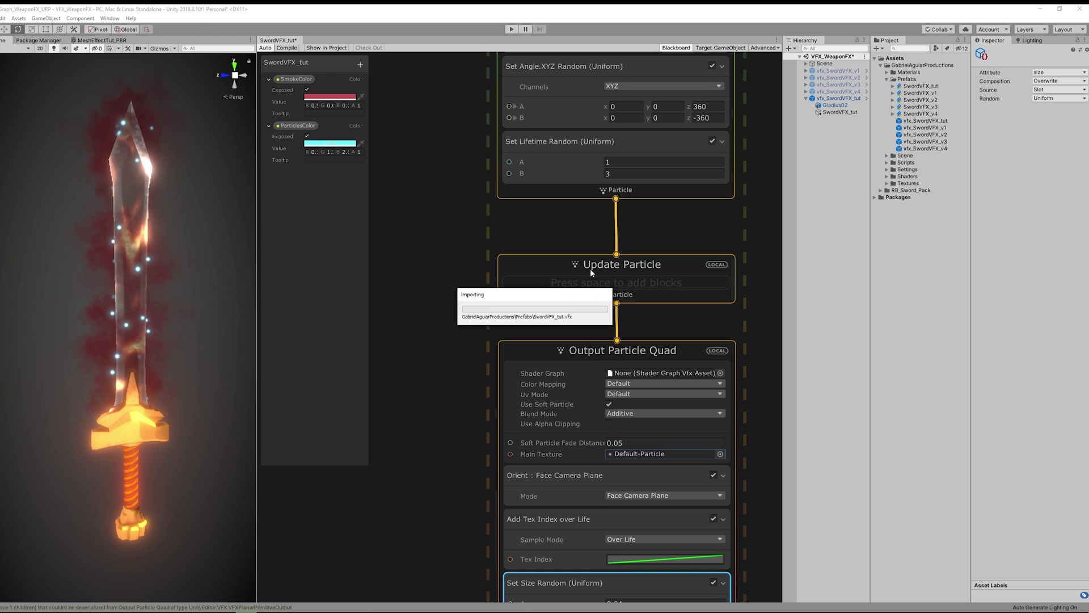
# Step: Add a Rotate 3D operator node in the empty graph space beside the Update Particle context
pyautogui.moveTo(418, 412); pyautogui.dragTo(509, 403, button='middle')
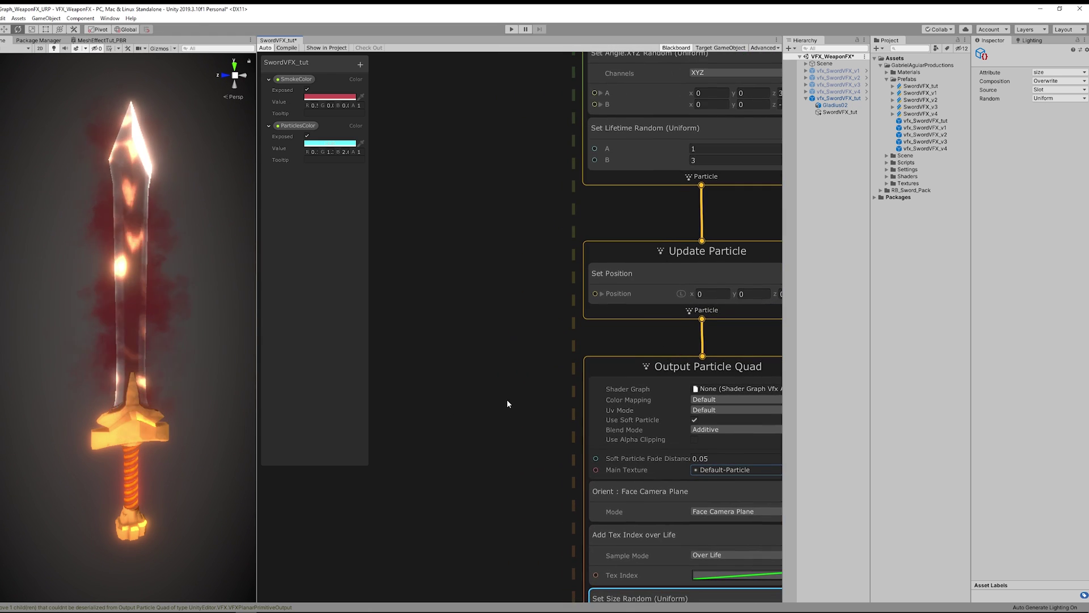
pyautogui.scroll(-1, 496, 397)
pyautogui.moveTo(431, 335); pyautogui.dragTo(529, 356, button='middle')
pyautogui.press('space')
pyautogui.write('rot')
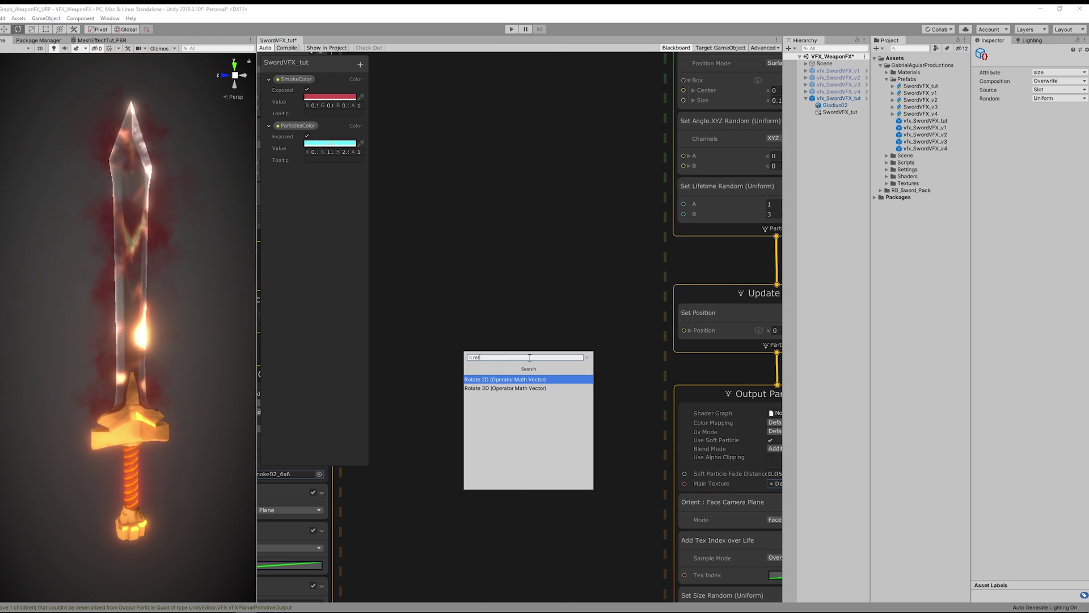
pyautogui.press('Down')
pyautogui.press('Return')
pyautogui.moveTo(529, 356); pyautogui.dragTo(484, 186)
pyautogui.scroll(-1, 515, 279)
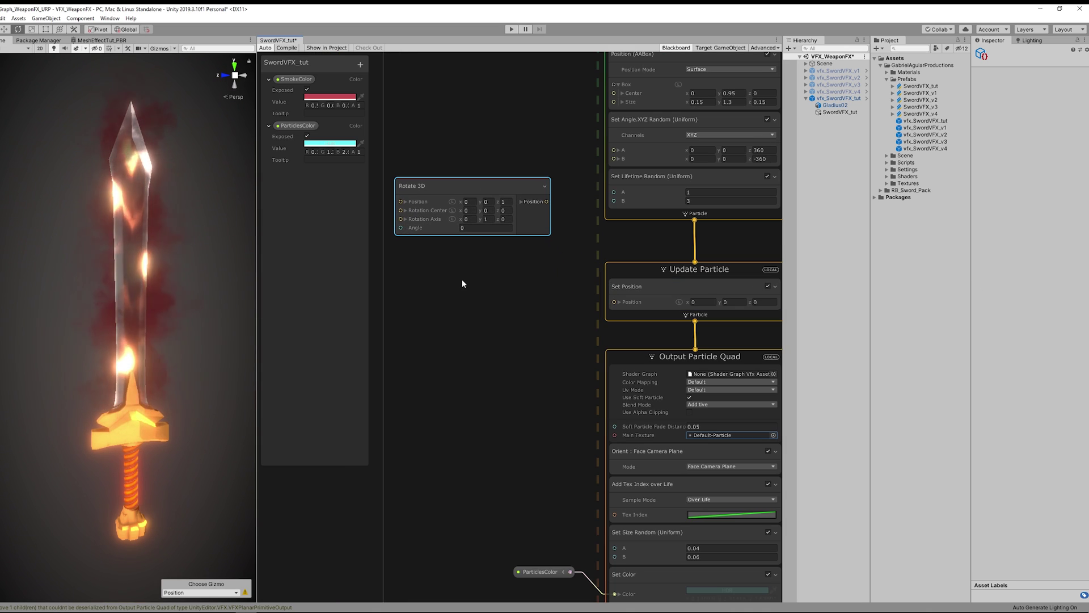
# Step: Add a Get Attribute: position node and connect its output to the Set Position block
pyautogui.press('space')
pyautogui.write('get pos')
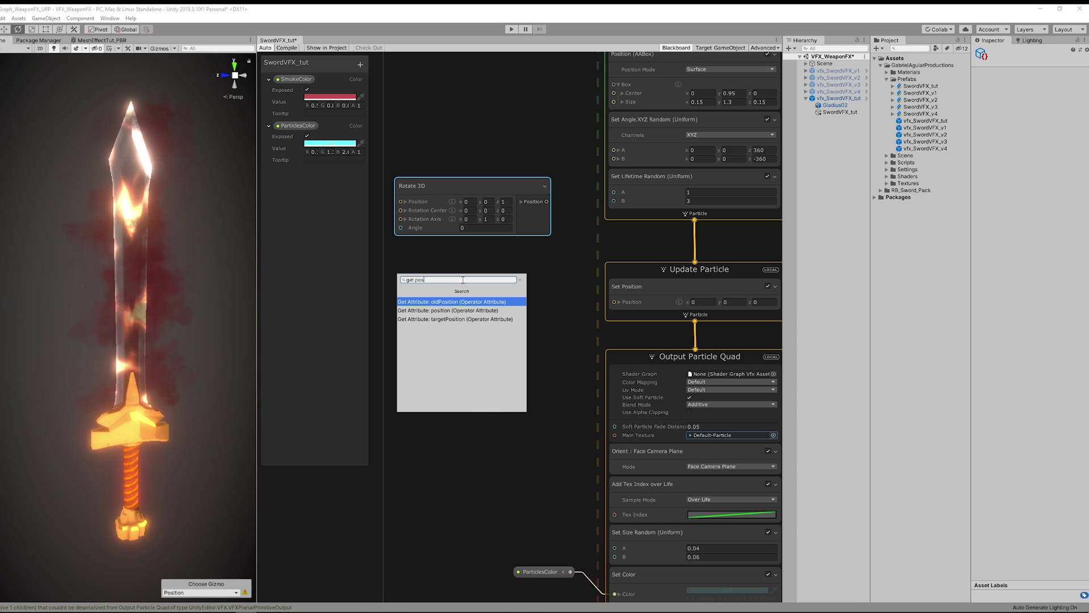
pyautogui.press('Return')
pyautogui.moveTo(561, 321); pyautogui.dragTo(538, 328)
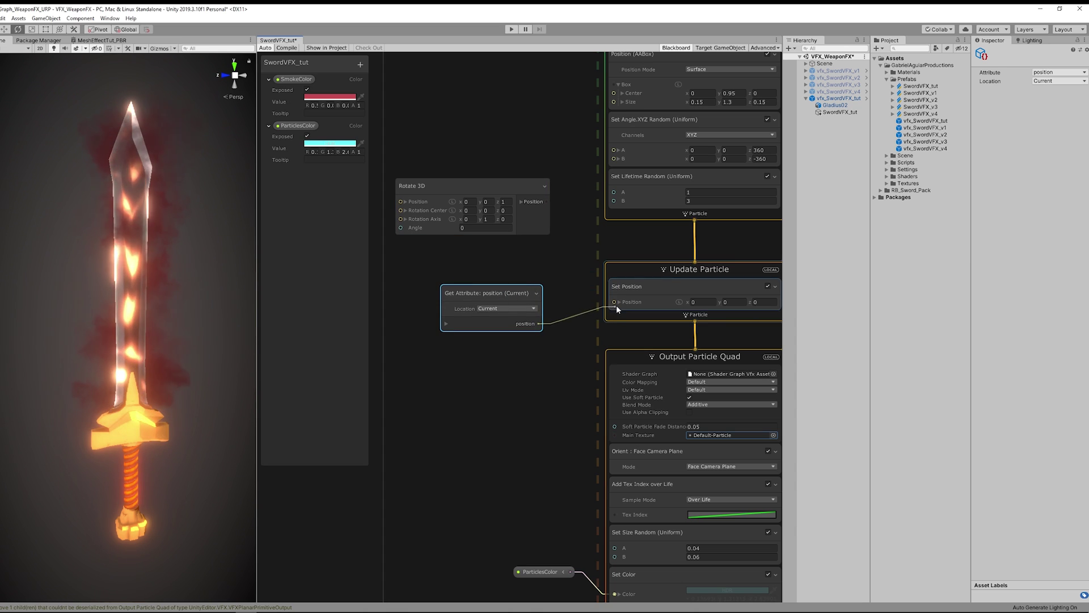
pyautogui.moveTo(616, 305); pyautogui.dragTo(615, 302)
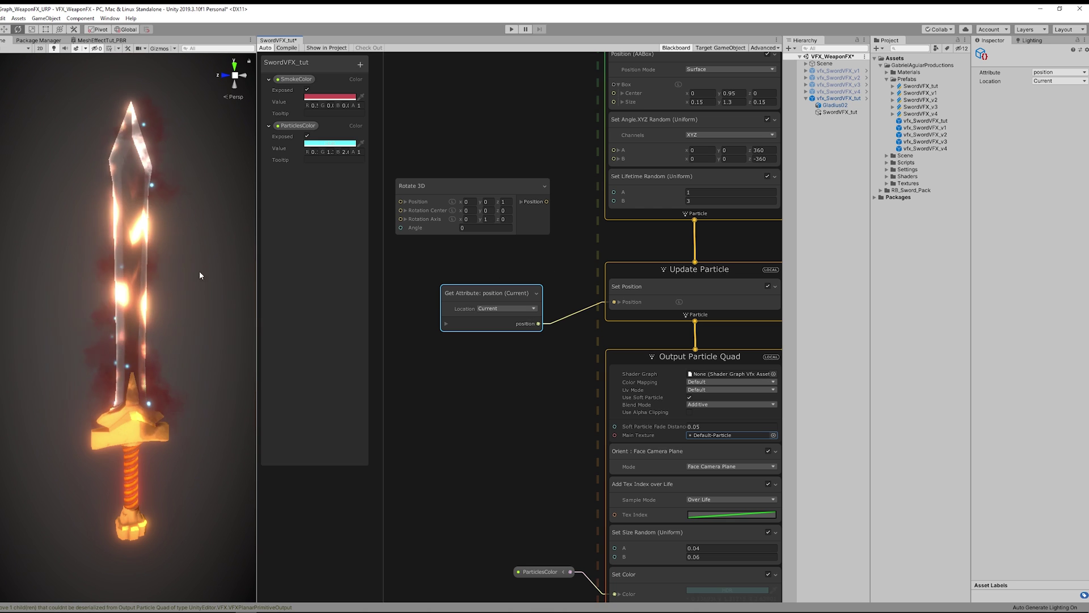
# Step: Route the position attribute through Rotate 3D into Set Position, and place the attribute node level with Rotate 3D
pyautogui.moveTo(426, 289); pyautogui.dragTo(540, 294, button='middle')
pyautogui.moveTo(574, 299); pyautogui.dragTo(367, 284)
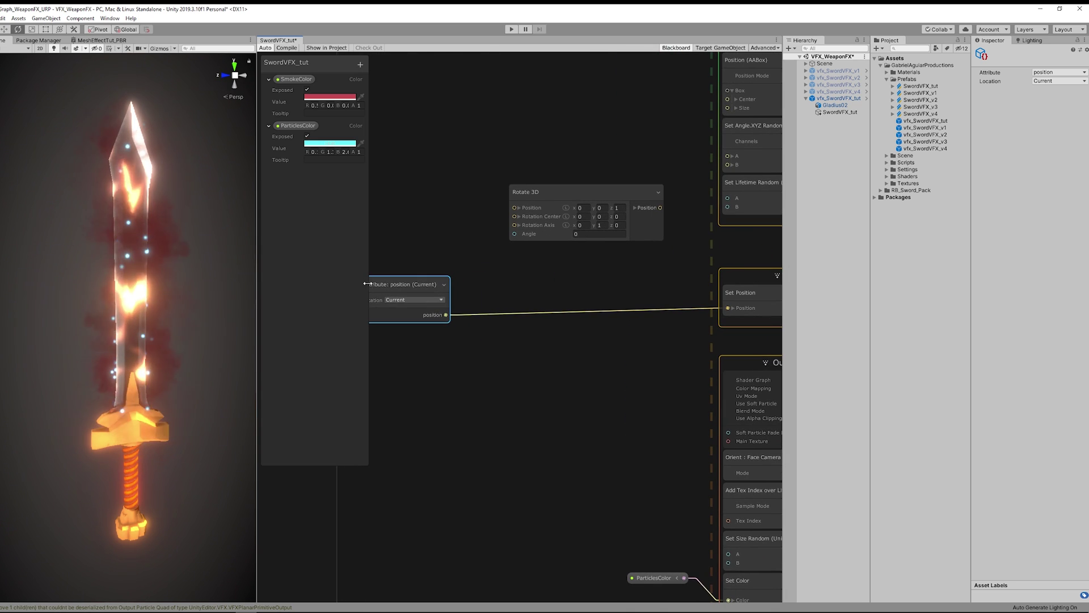
pyautogui.moveTo(566, 302); pyautogui.dragTo(704, 312, button='middle')
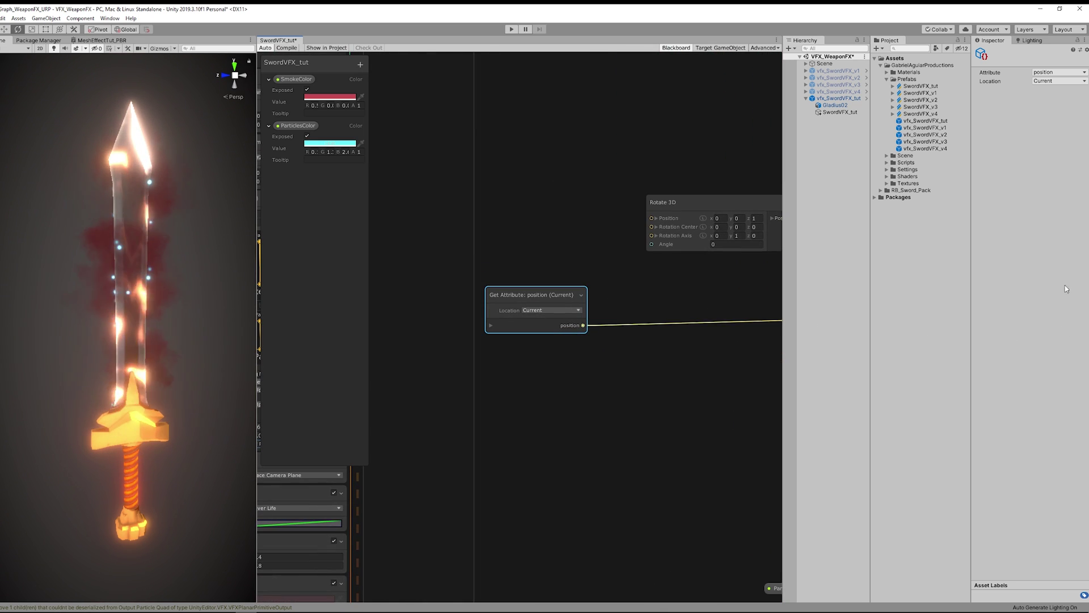
pyautogui.moveTo(629, 276); pyautogui.dragTo(575, 279, button='middle')
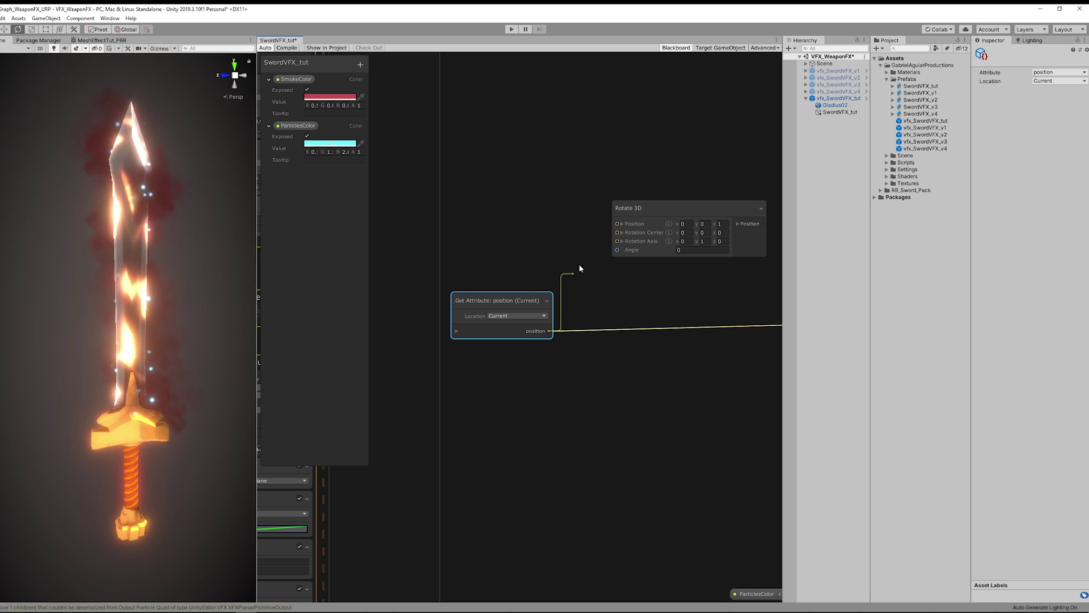
pyautogui.moveTo(623, 223); pyautogui.dragTo(623, 224)
pyautogui.moveTo(721, 293); pyautogui.dragTo(594, 302, button='middle')
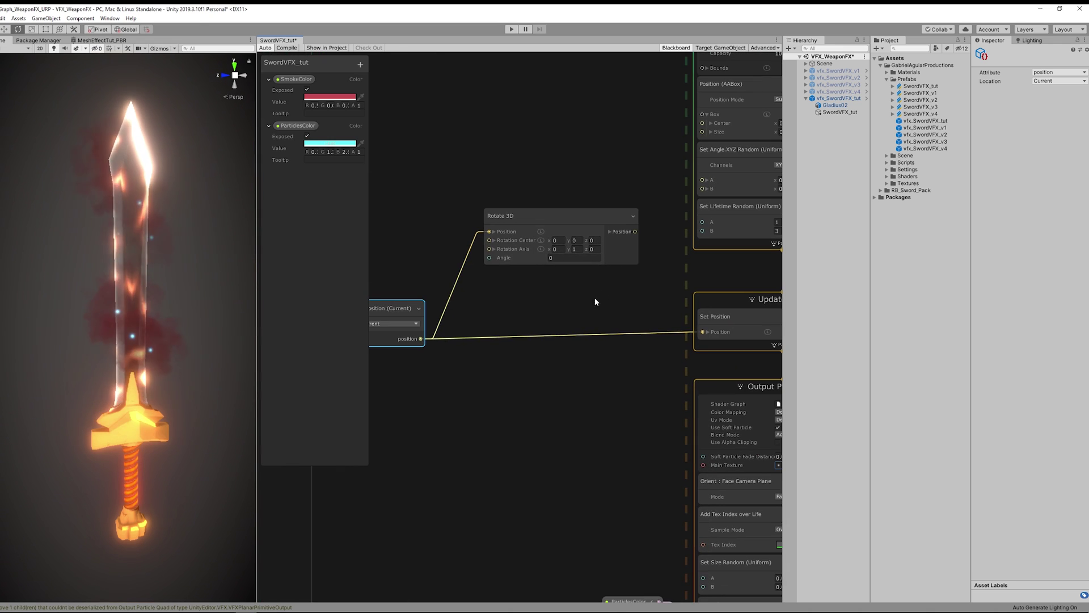
pyautogui.moveTo(708, 336); pyautogui.dragTo(710, 333)
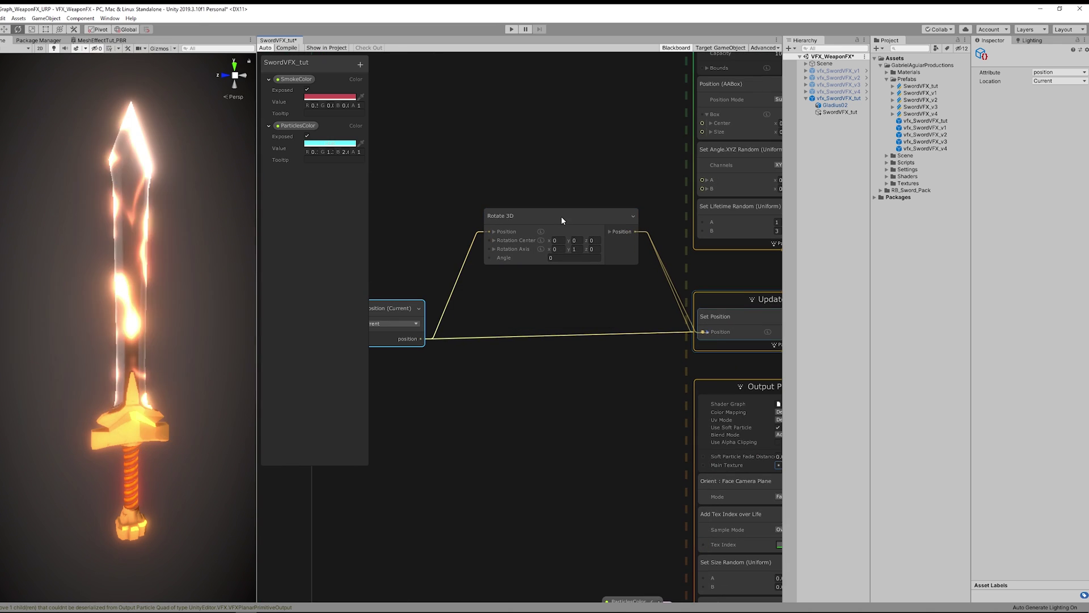
pyautogui.moveTo(396, 301); pyautogui.dragTo(410, 214)
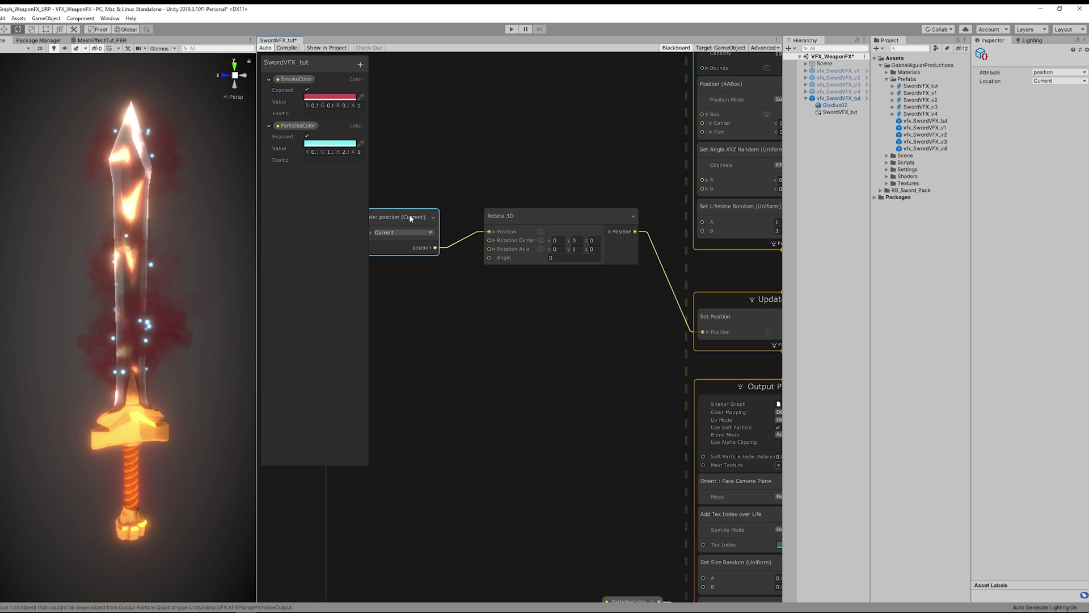
# Step: Try a Rotate 3D angle of 0.01, and drive it with a non-constant, per-particle Random Number between 0.01 and 0.05
pyautogui.click(558, 257)
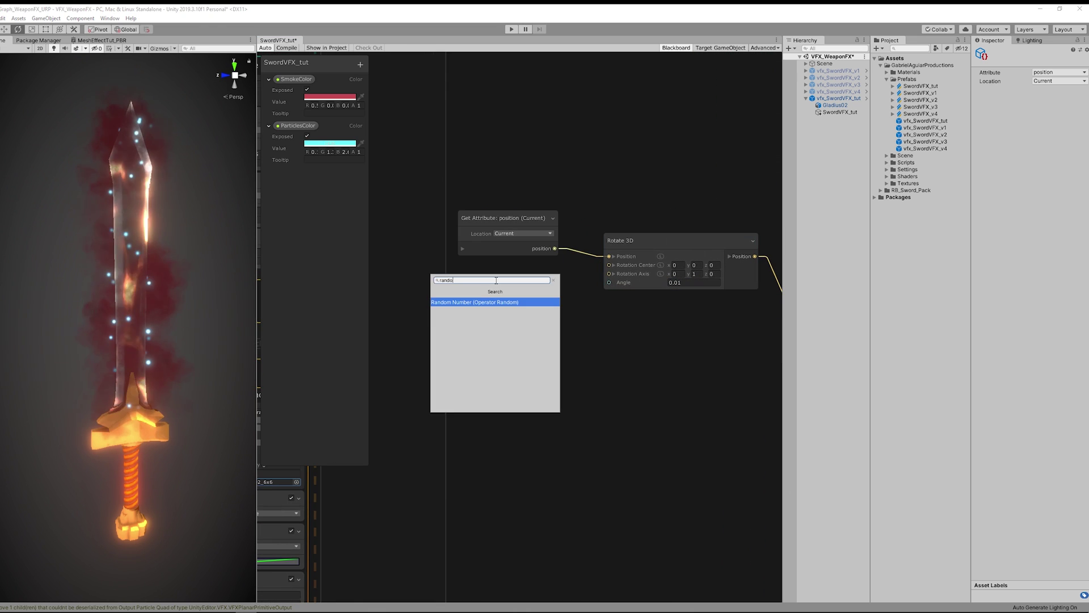
pyautogui.press('Return')
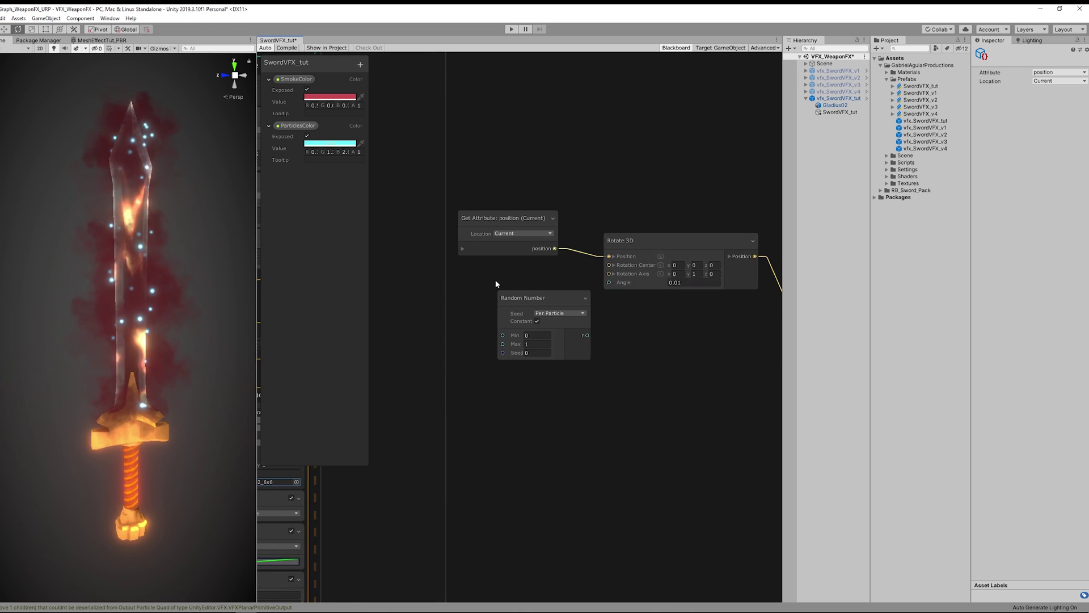
pyautogui.moveTo(550, 309); pyautogui.dragTo(517, 306)
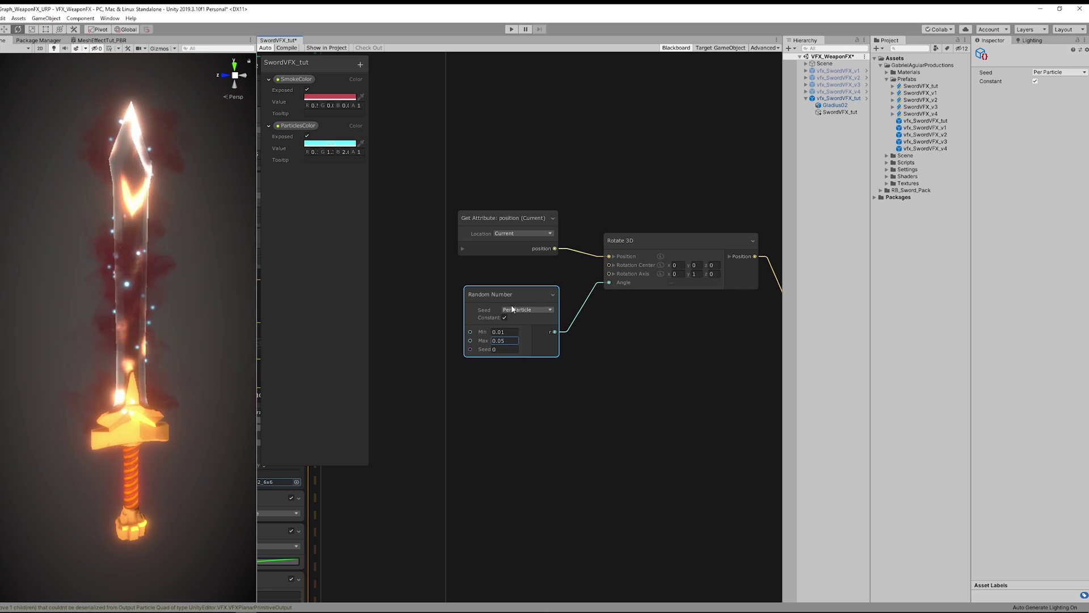
pyautogui.click(505, 318)
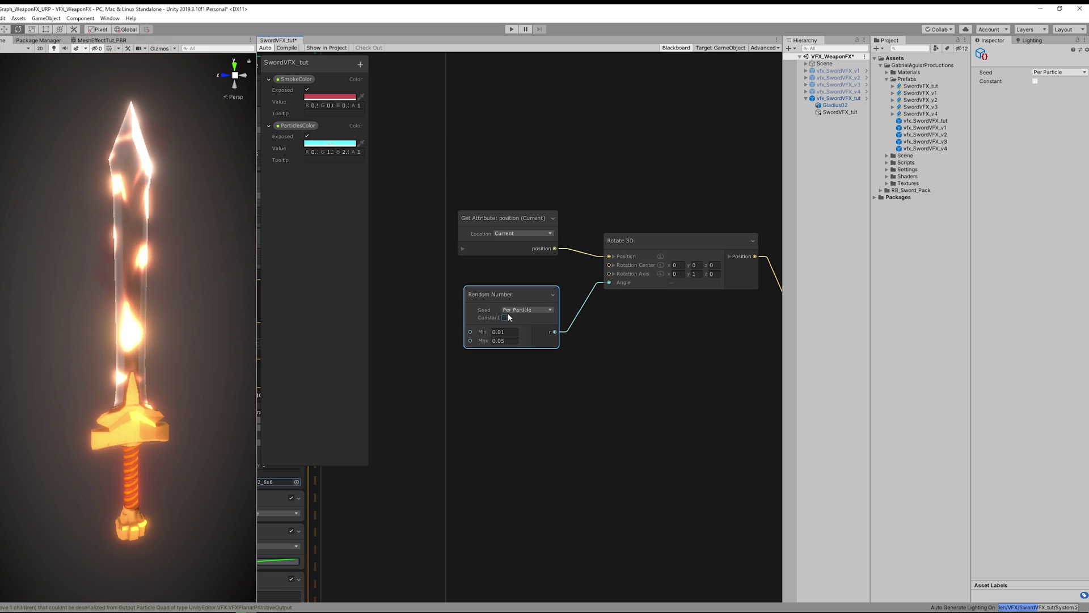
pyautogui.moveTo(524, 287); pyautogui.dragTo(526, 269)
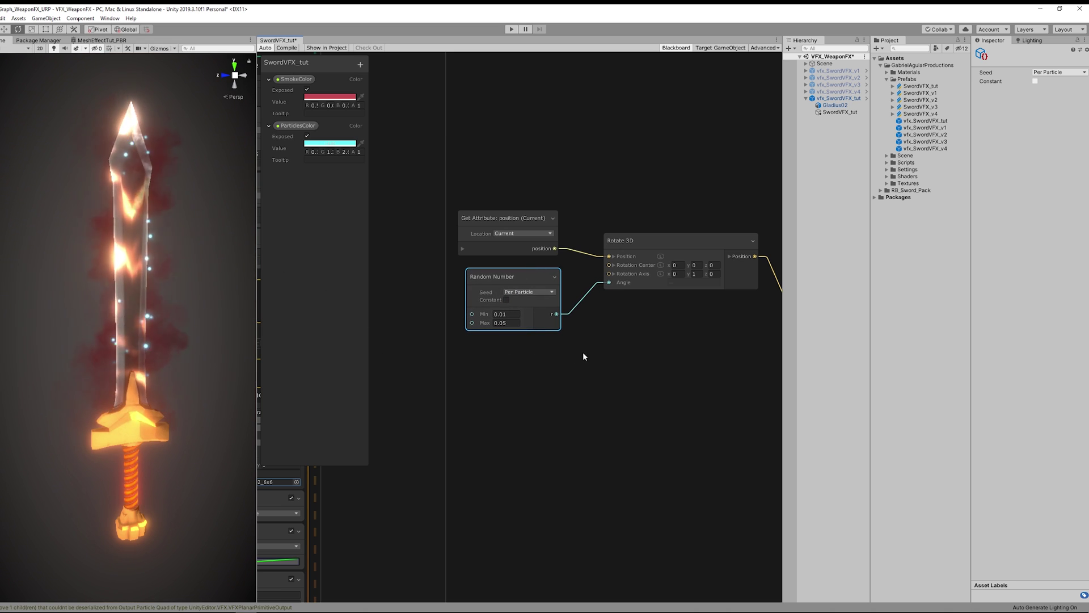
# Step: Set the Position (AABox) size to 0.2 on all three axes and its centre Y to 0.2
pyautogui.moveTo(631, 349); pyautogui.dragTo(517, 414, button='middle')
pyautogui.moveTo(659, 241); pyautogui.dragTo(469, 282, button='middle')
pyautogui.click(623, 263)
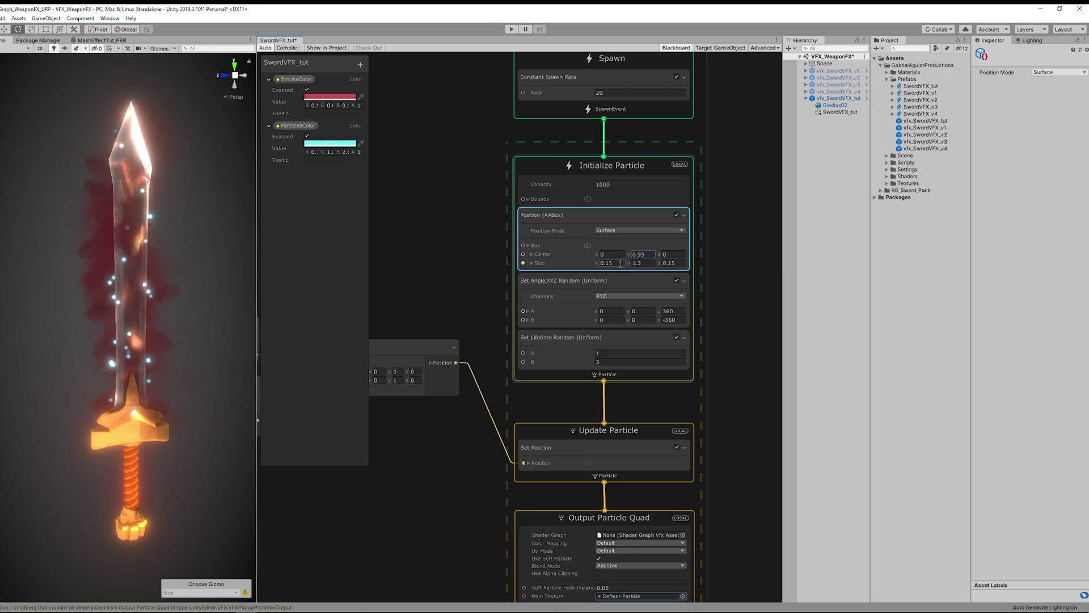
pyautogui.write('.2')
pyautogui.click(640, 264)
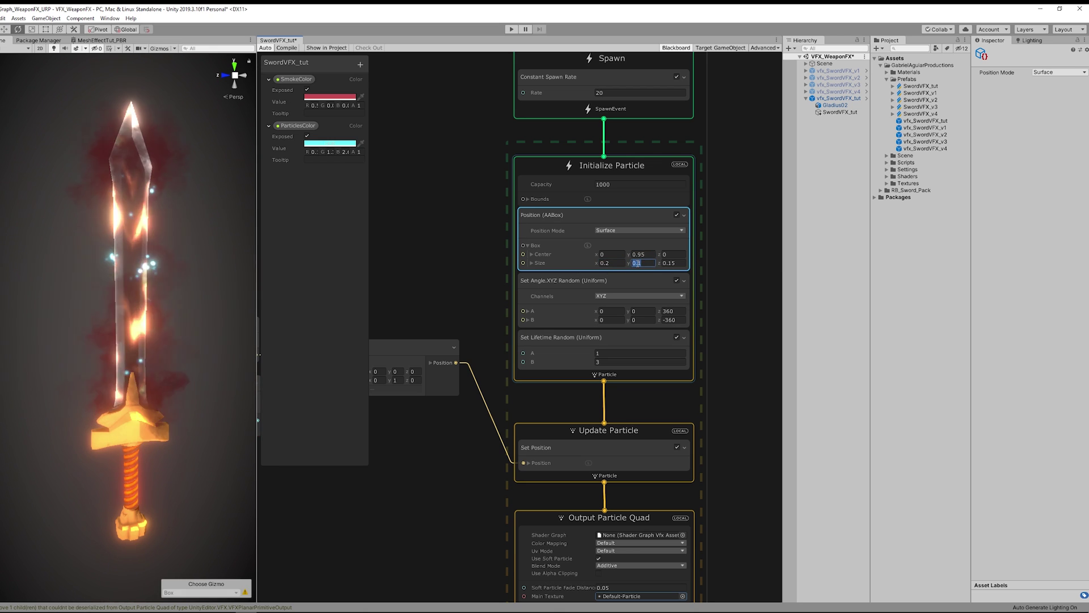
pyautogui.write('.2')
pyautogui.click(677, 262)
pyautogui.write('.')
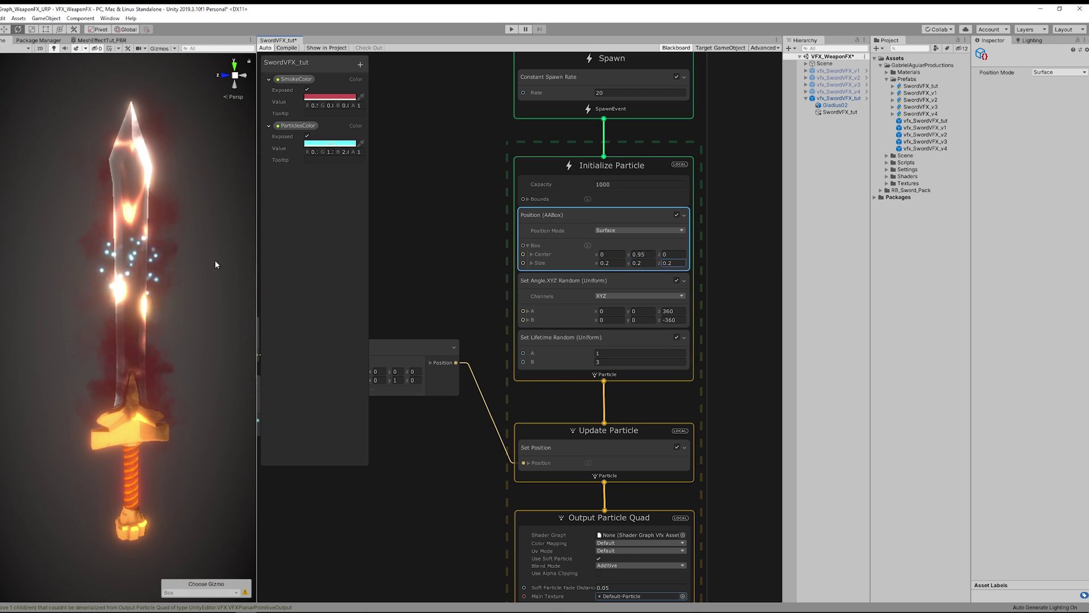
pyautogui.click(643, 254)
pyautogui.write('.2')
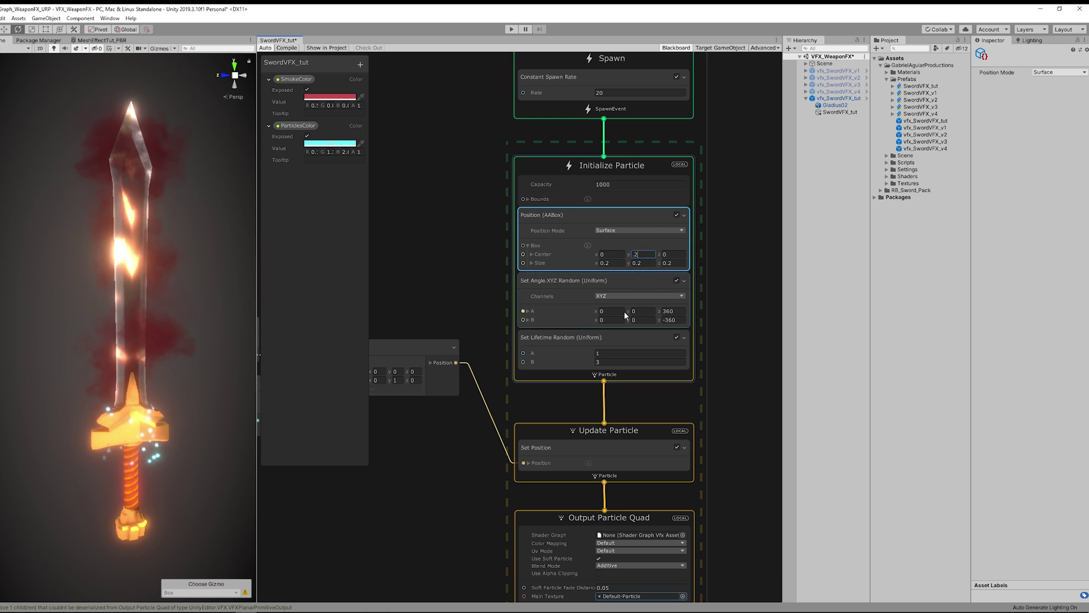
# Step: Set the random lifetime's B value to 1.4 and add a Set Velocity block to Initialize Particle
pyautogui.click(602, 355)
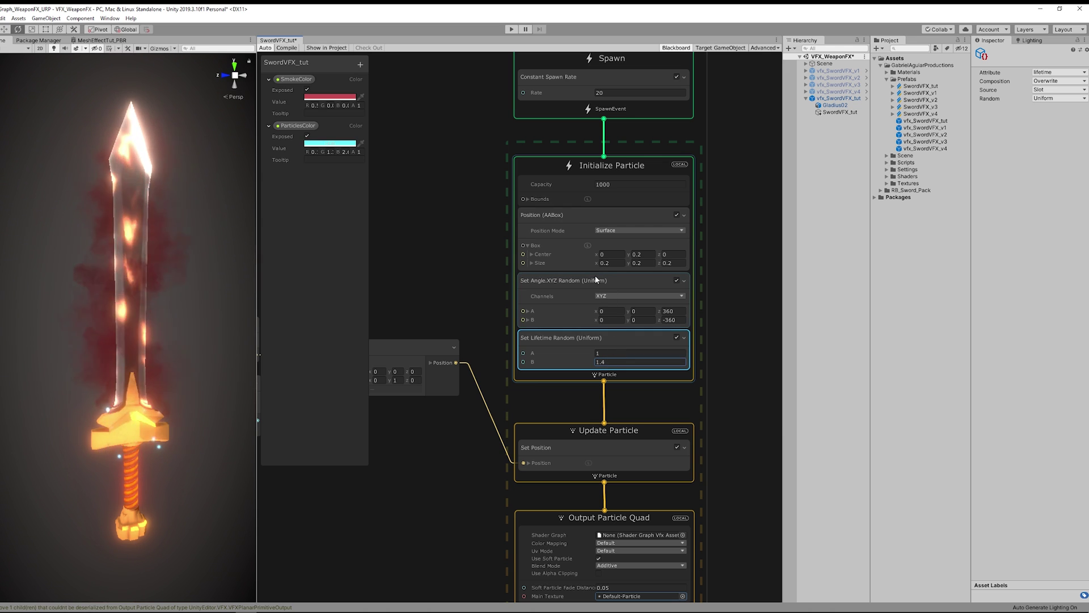
pyautogui.press('space')
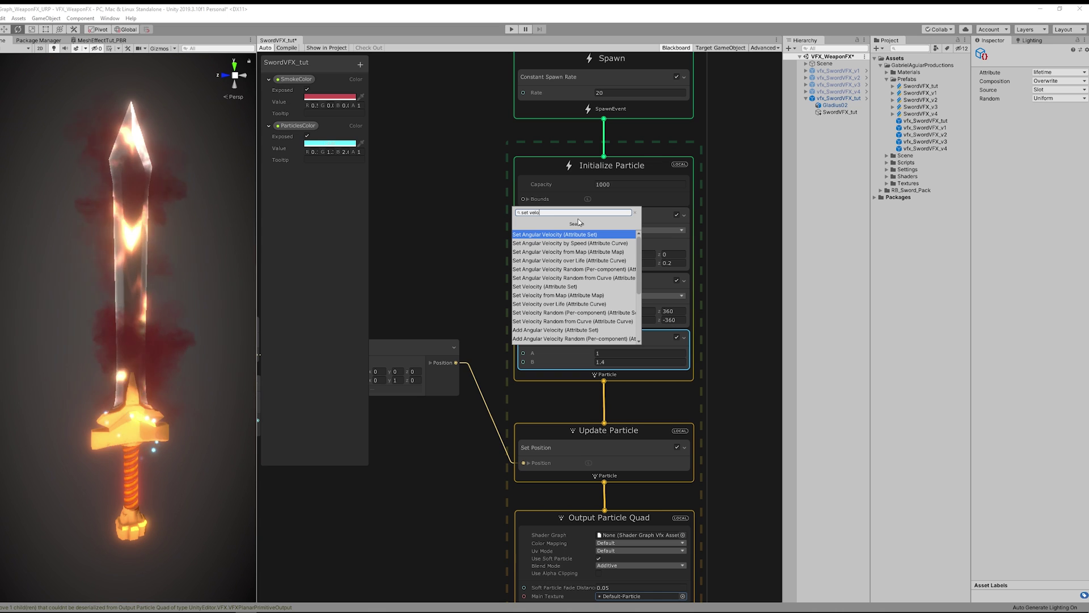
pyautogui.press('Down')
pyautogui.press('Down')
pyautogui.press('Down')
pyautogui.press('Down')
pyautogui.press('Return')
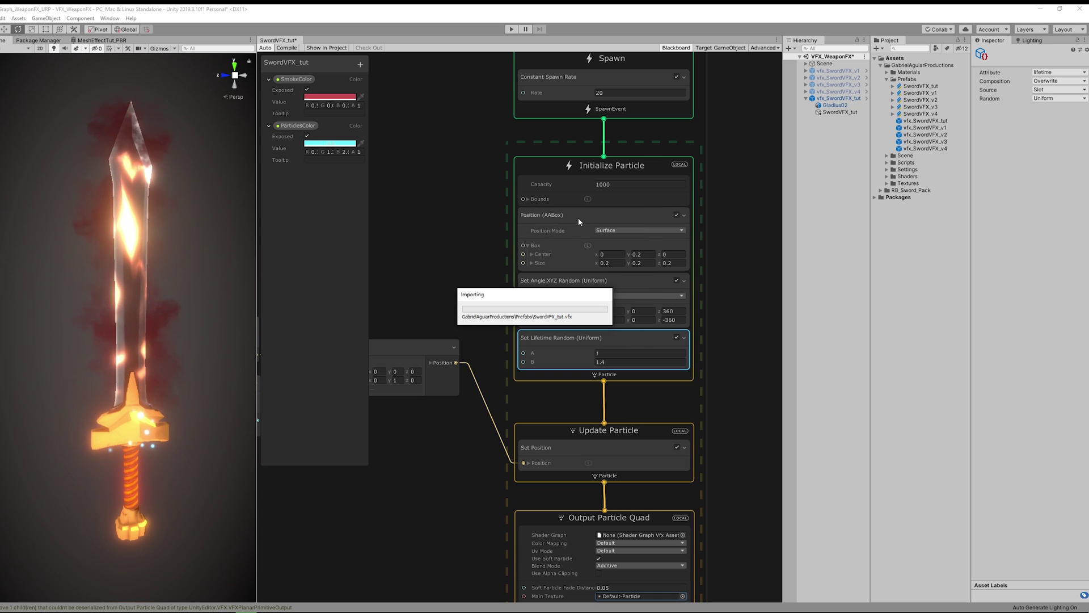
# Step: Change the Set Velocity block's Random mode to Uniform
pyautogui.click(586, 218)
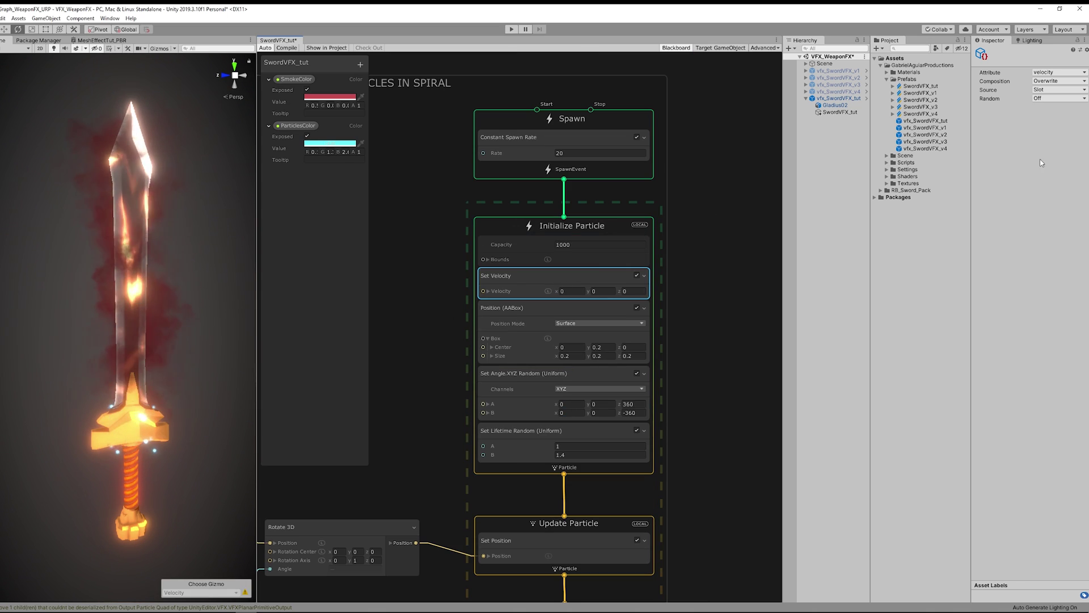
pyautogui.click(1048, 98)
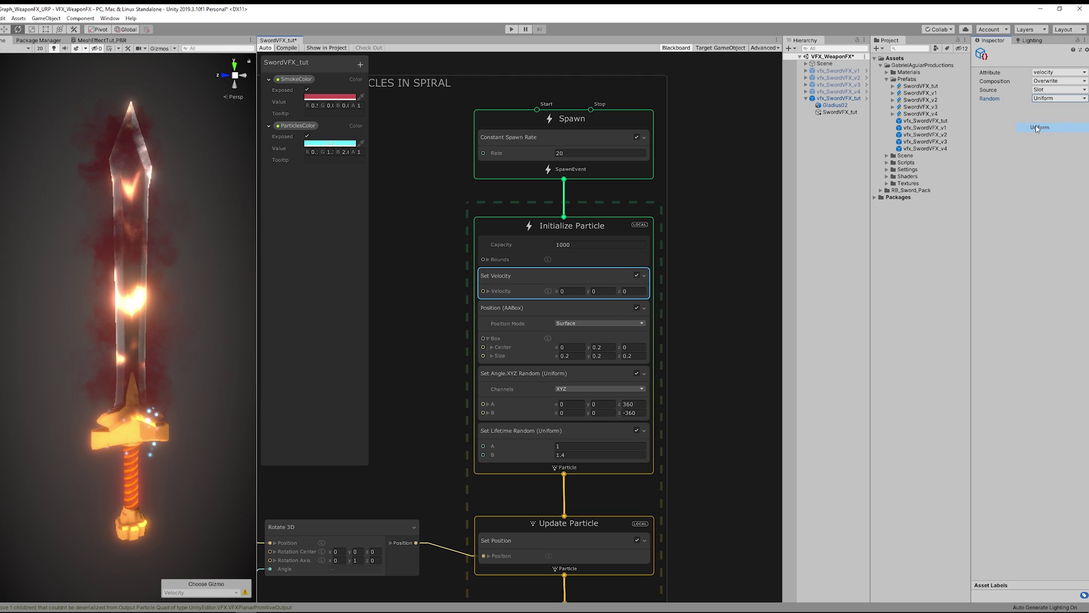
pyautogui.click(1039, 127)
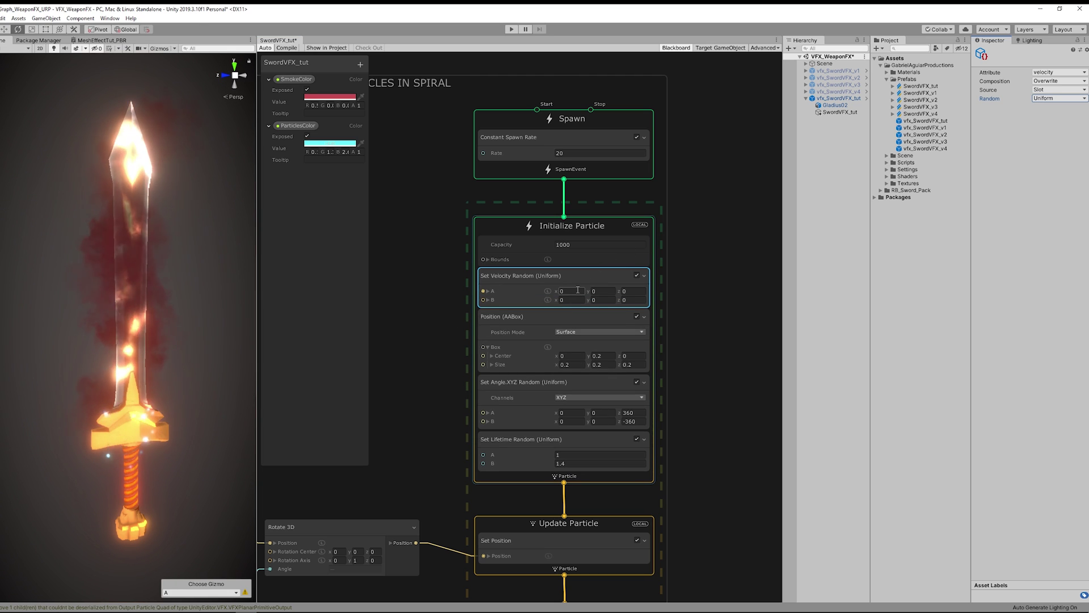
# Step: Set the random velocity's X and Z to -0.5 for A and 0.5 for B
pyautogui.click(577, 290)
pyautogui.write('-0.5')
pyautogui.click(638, 291)
pyautogui.write('-0.5')
pyautogui.press('Tab')
pyautogui.write('0.5')
pyautogui.click(637, 299)
pyautogui.write('0.5')
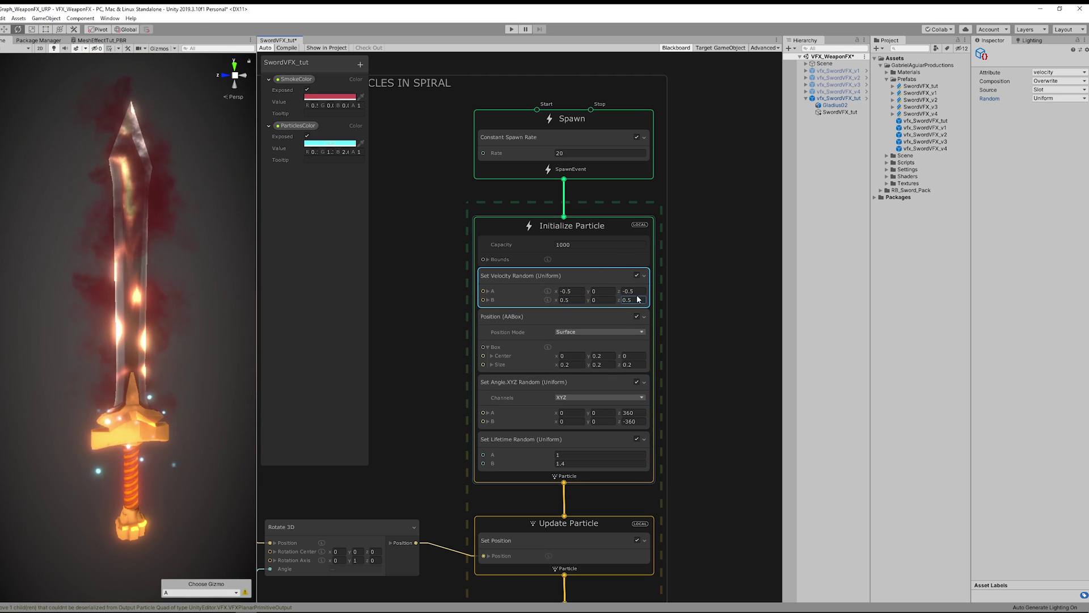
# Step: Set the random velocity's Y to 0.75 for A and 1.5 for B
pyautogui.click(601, 290)
pyautogui.write('0.75')
pyautogui.click(601, 299)
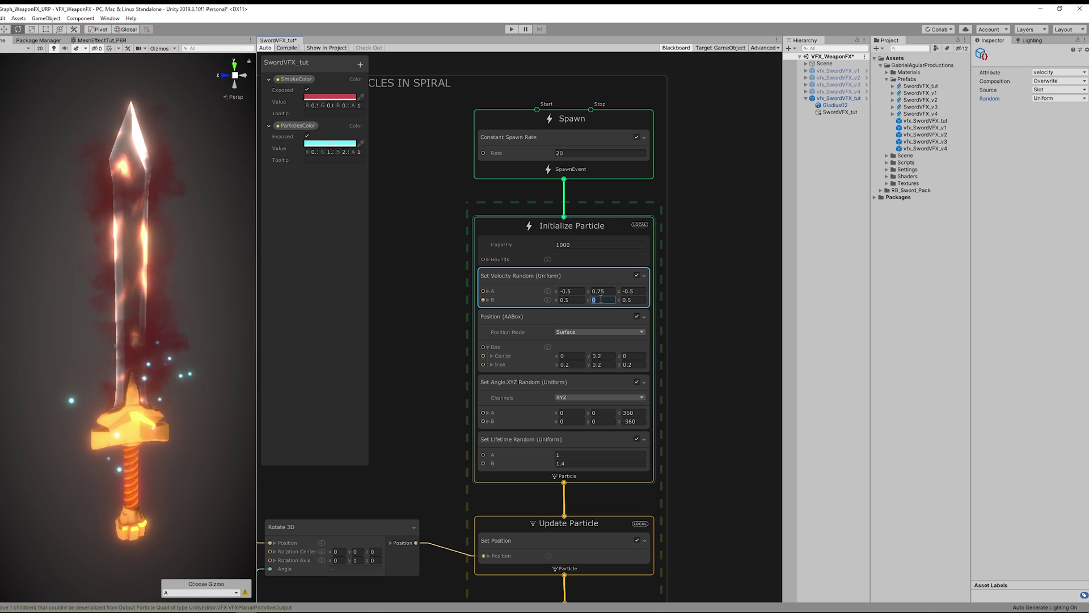
pyautogui.write('1.5')
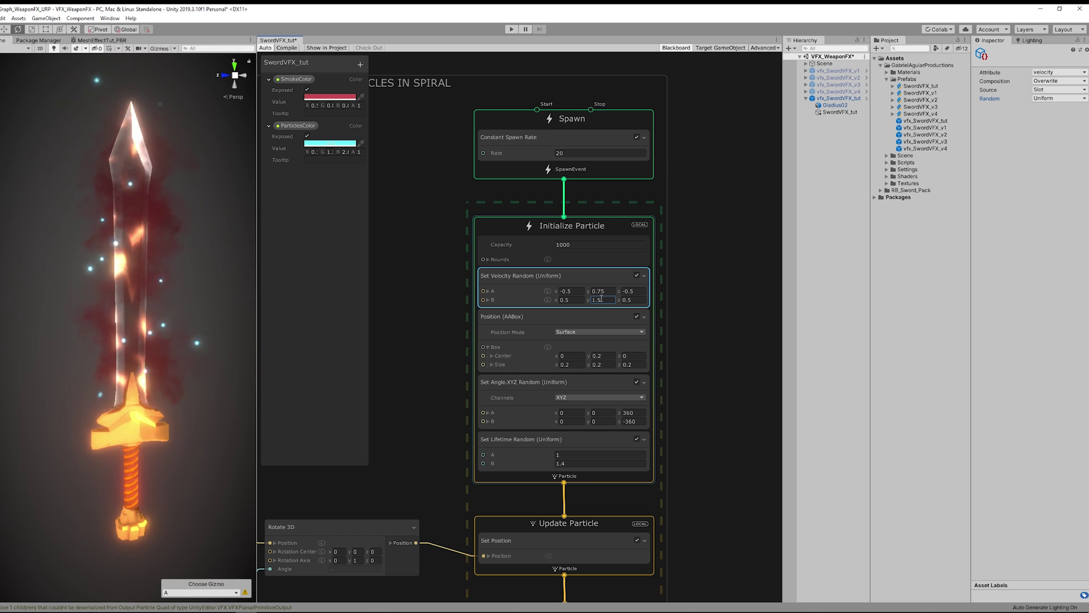
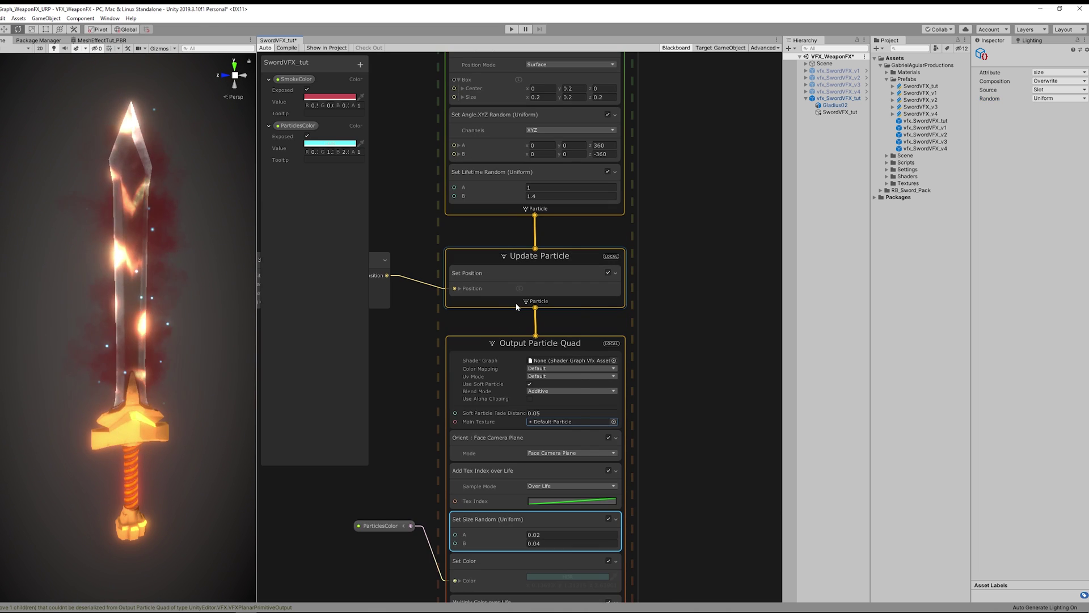
# Step: Add a Trigger Event Rate (Over Time) block to the Update Particle context of the glowing particles system
pyautogui.press('space')
pyautogui.write('trigger')
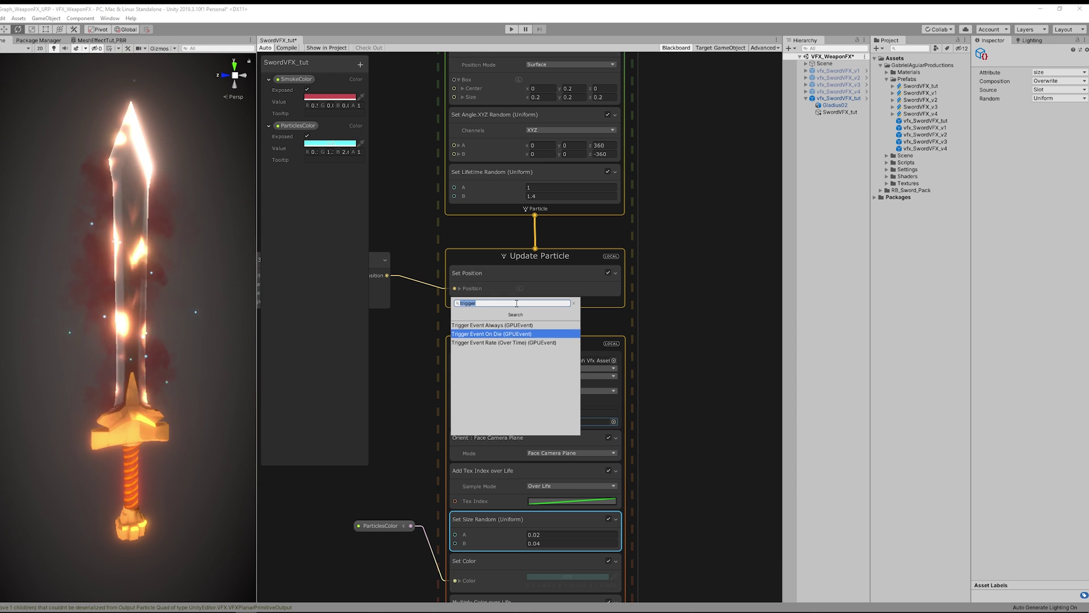
pyautogui.press('Down')
pyautogui.press('Down')
pyautogui.press('Return')
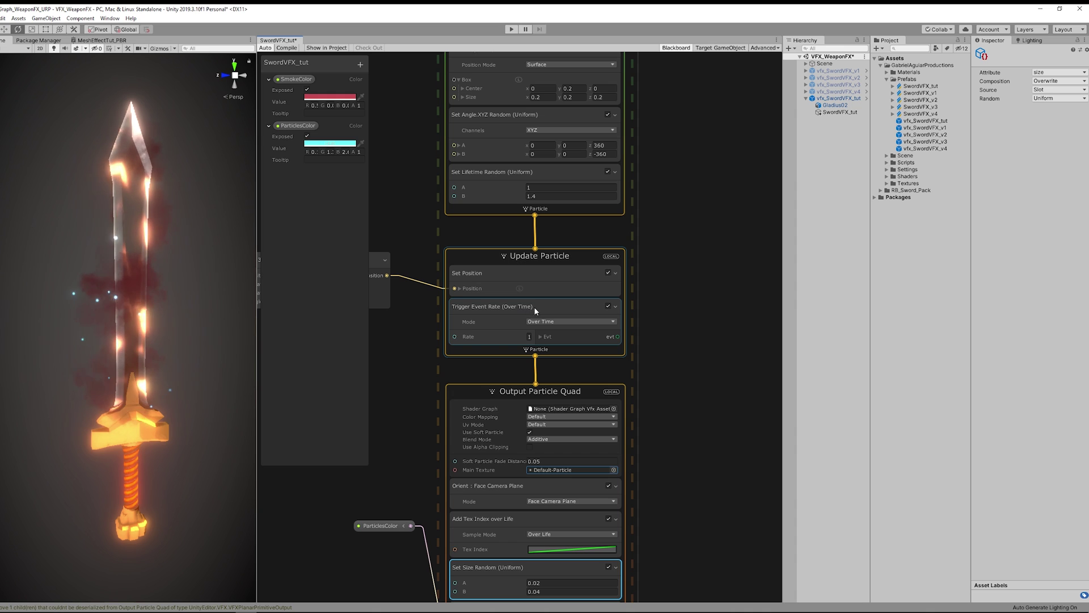
# Step: Open the editor preferences, and add a Simple Heads & Trails system in the empty graph area beside the particle system
pyautogui.moveTo(665, 320); pyautogui.dragTo(525, 358, button='middle')
pyautogui.scroll(-3, 526, 357)
pyautogui.moveTo(601, 320); pyautogui.dragTo(524, 336, button='middle')
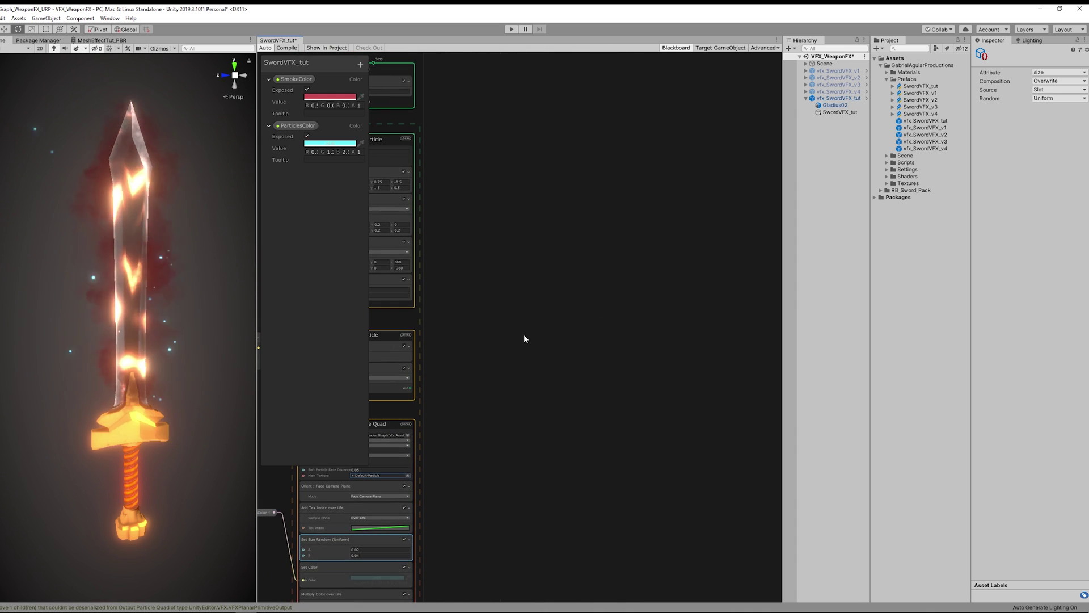
pyautogui.moveTo(417, 394); pyautogui.dragTo(513, 338, button='middle')
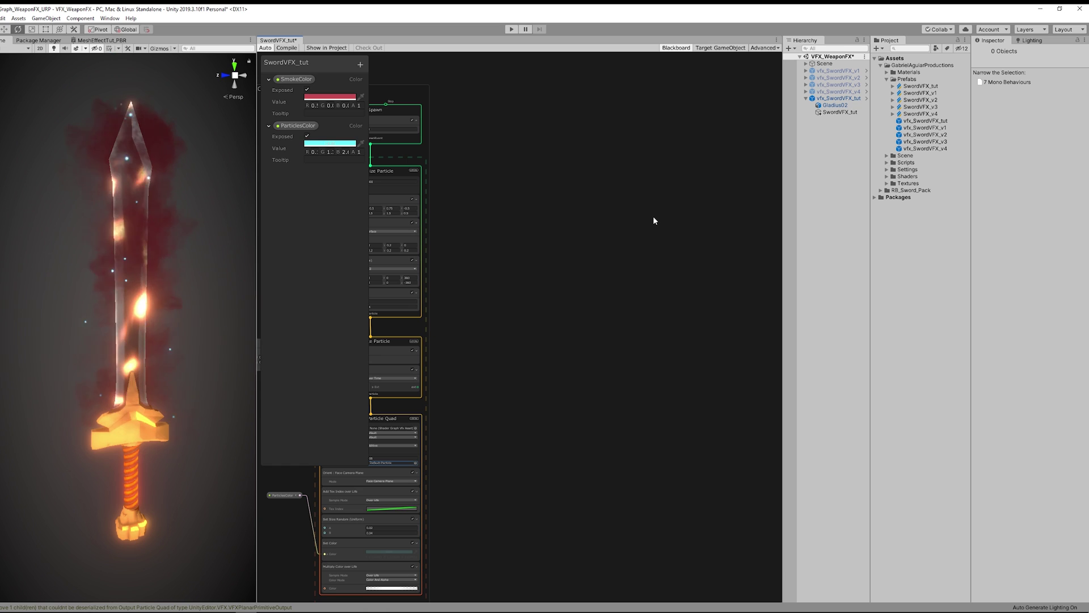
pyautogui.press('space')
pyautogui.write('simple')
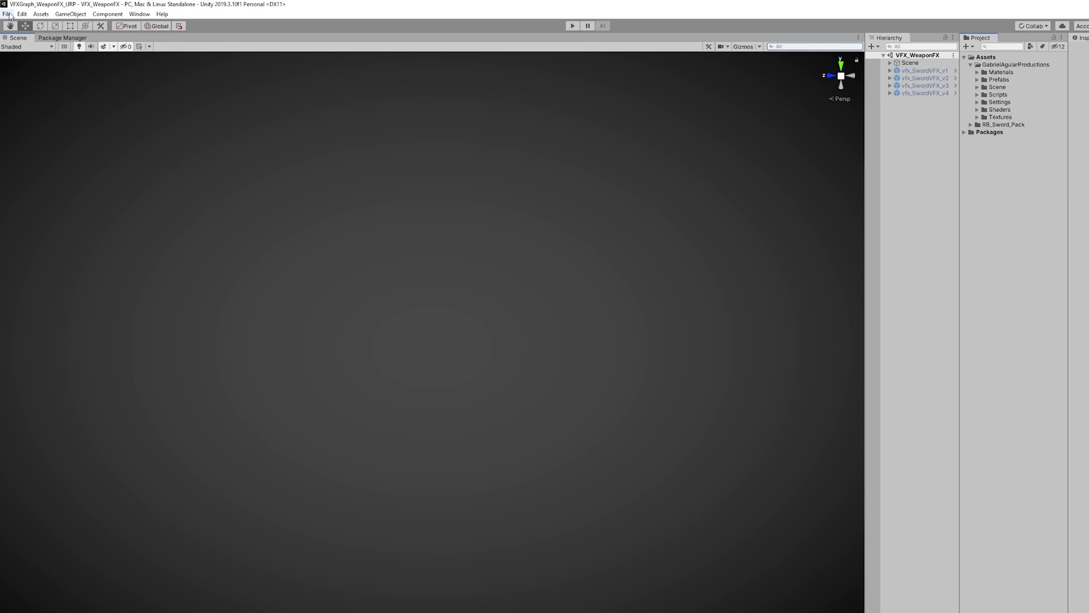
pyautogui.click(21, 14)
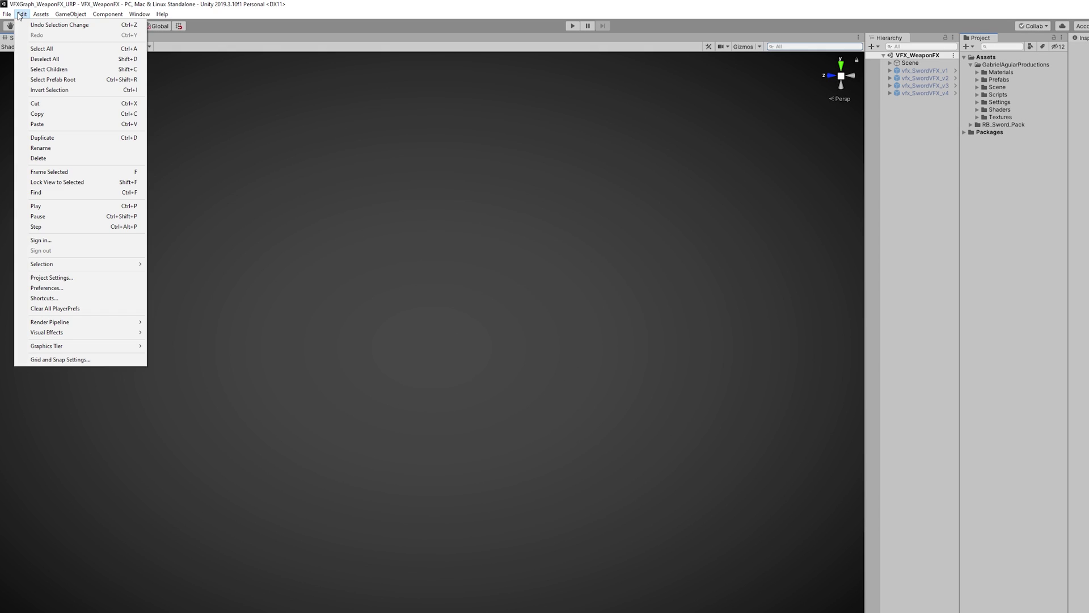
pyautogui.click(56, 289)
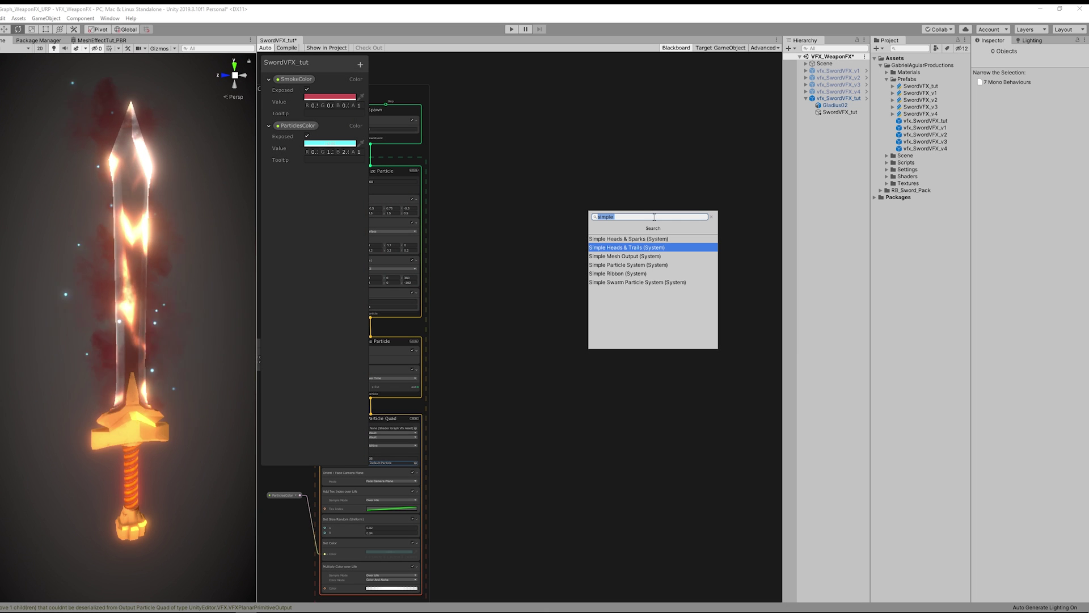
pyautogui.press('Return')
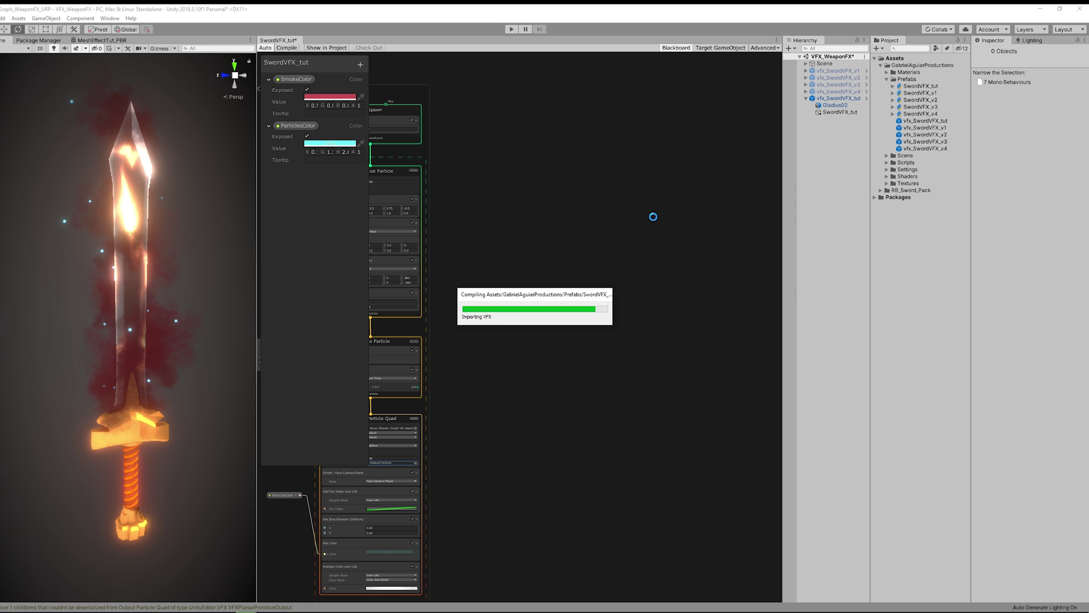
# Step: Delete the Spawn, Initialize Particle and Update Particle contexts of the new Heads & Trails system
pyautogui.moveTo(597, 359); pyautogui.dragTo(598, 328, button='middle')
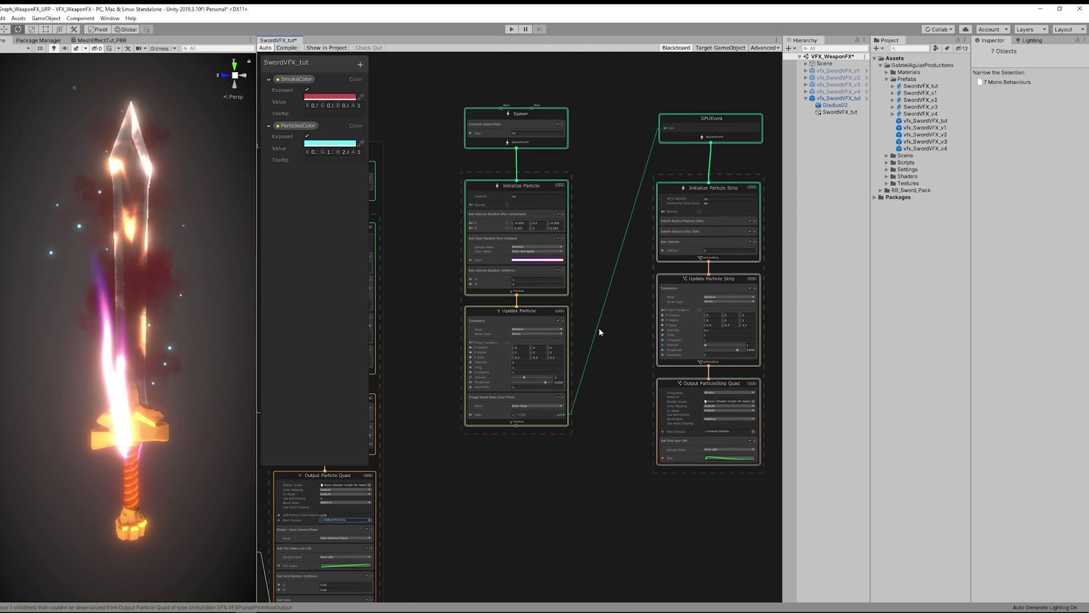
pyautogui.moveTo(622, 487); pyautogui.dragTo(477, 101)
pyautogui.press('Delete')
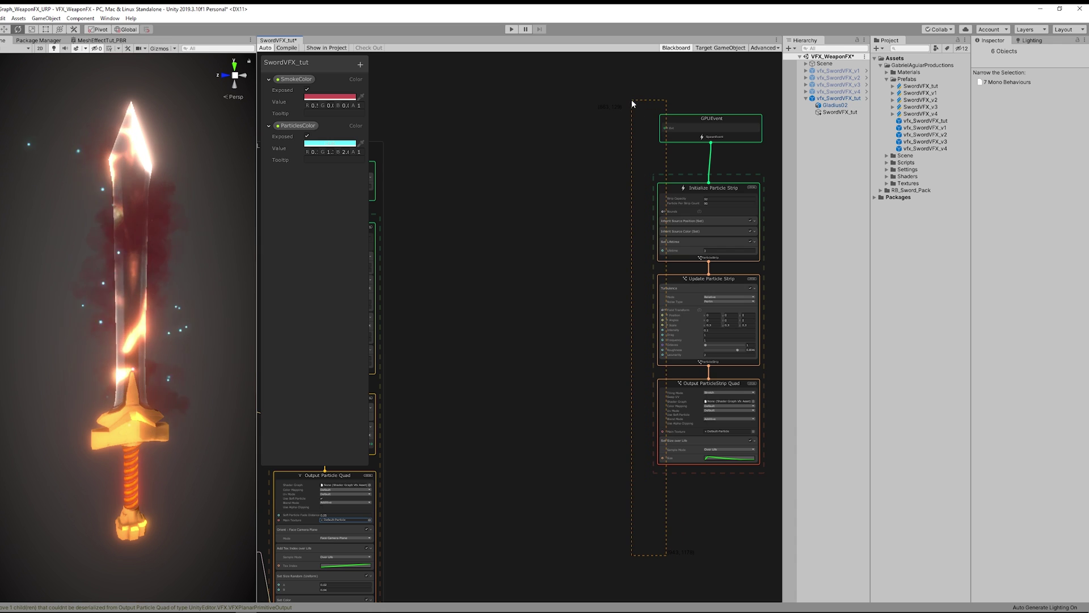
# Step: Move the GPUEvent and particle strip contexts closer to the particle system and connect its Trigger Event Rate output to the GPUEvent
pyautogui.moveTo(632, 101); pyautogui.dragTo(632, 101)
pyautogui.moveTo(689, 120); pyautogui.dragTo(579, 253)
pyautogui.moveTo(537, 273); pyautogui.dragTo(600, 140, button='middle')
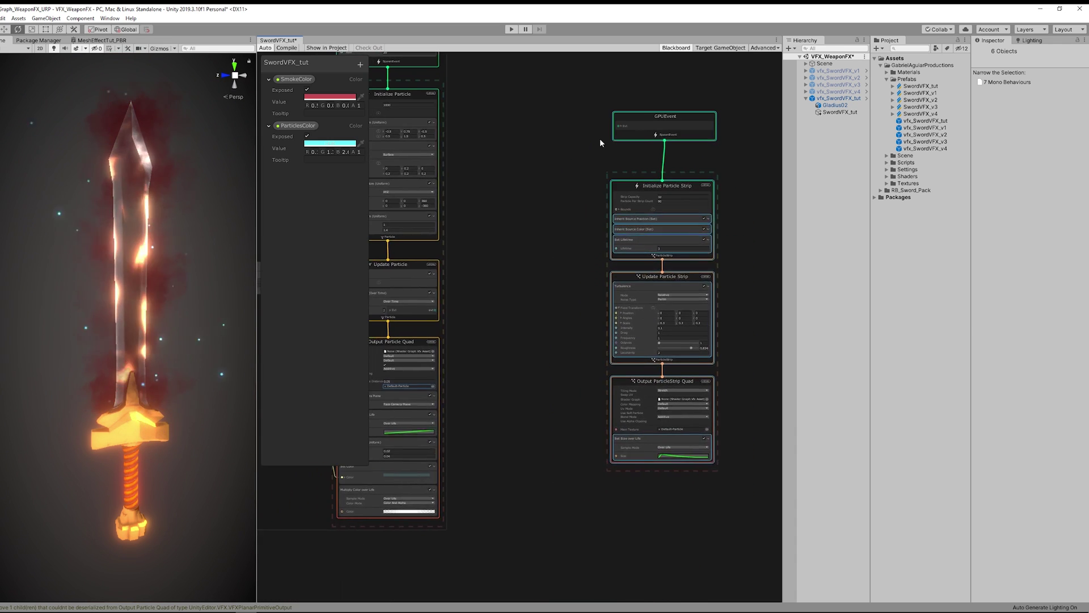
pyautogui.moveTo(457, 304); pyautogui.dragTo(635, 120)
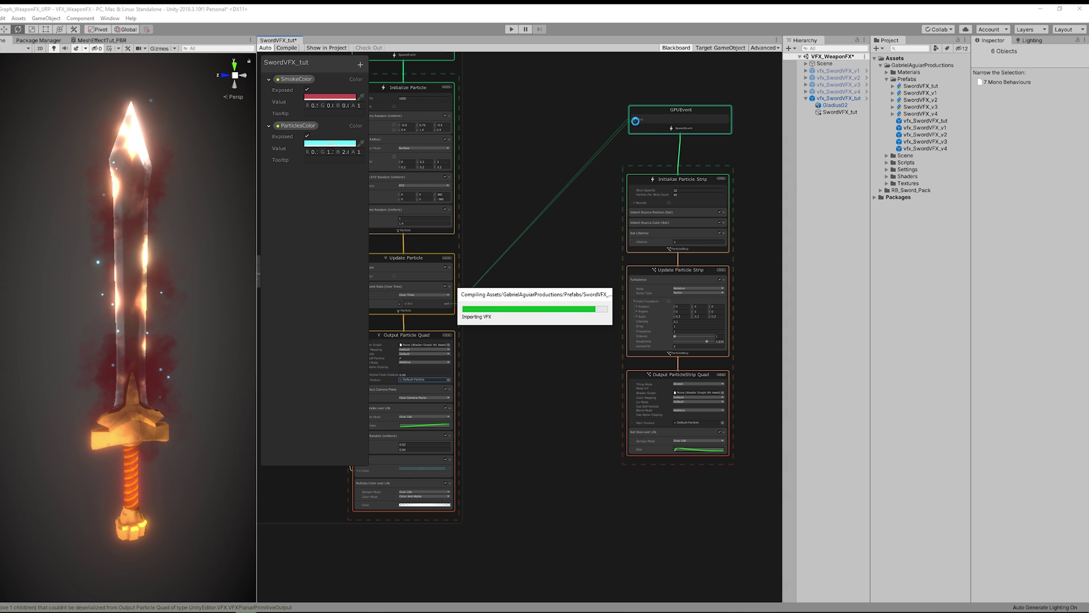
# Step: Set Initialize Particle Strip's Strip Capacity to 10 and Particle Per Strip Count to 1000
pyautogui.moveTo(575, 218); pyautogui.dragTo(460, 247, button='middle')
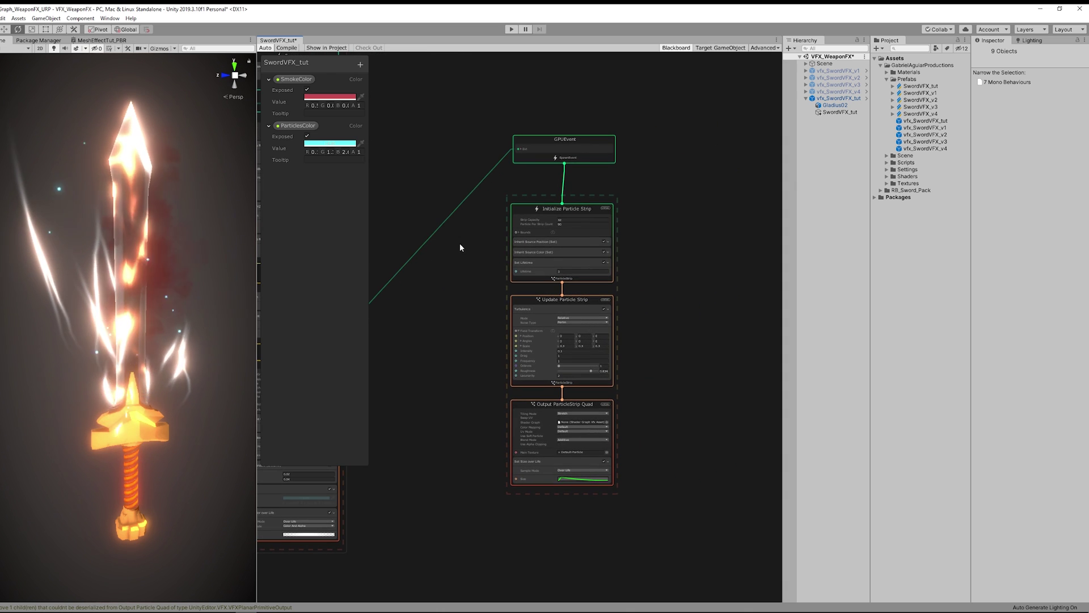
pyautogui.scroll(1, 477, 232)
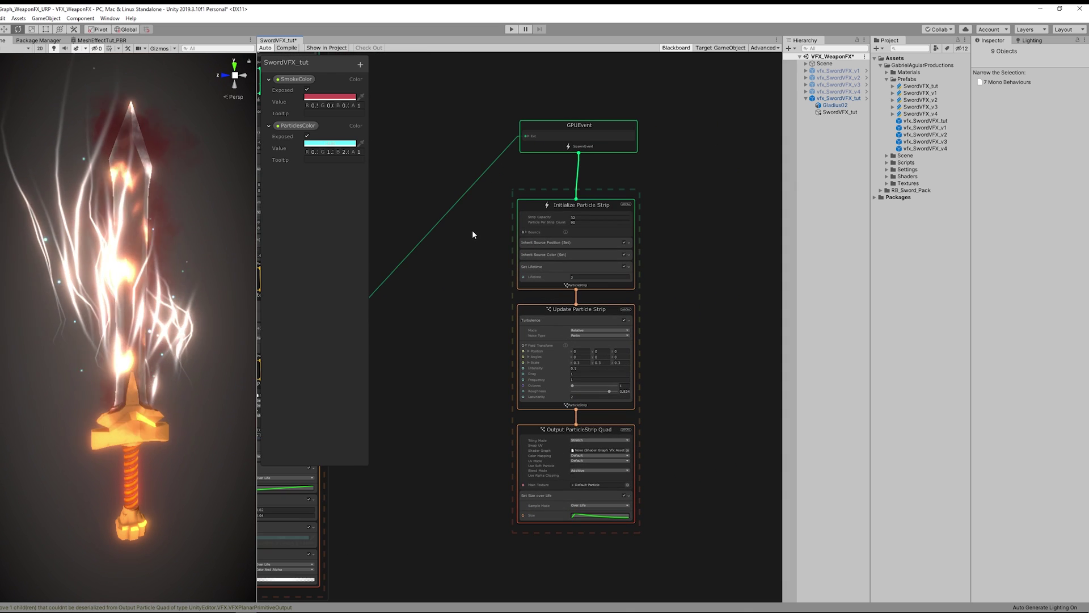
pyautogui.click(582, 219)
pyautogui.click(582, 218)
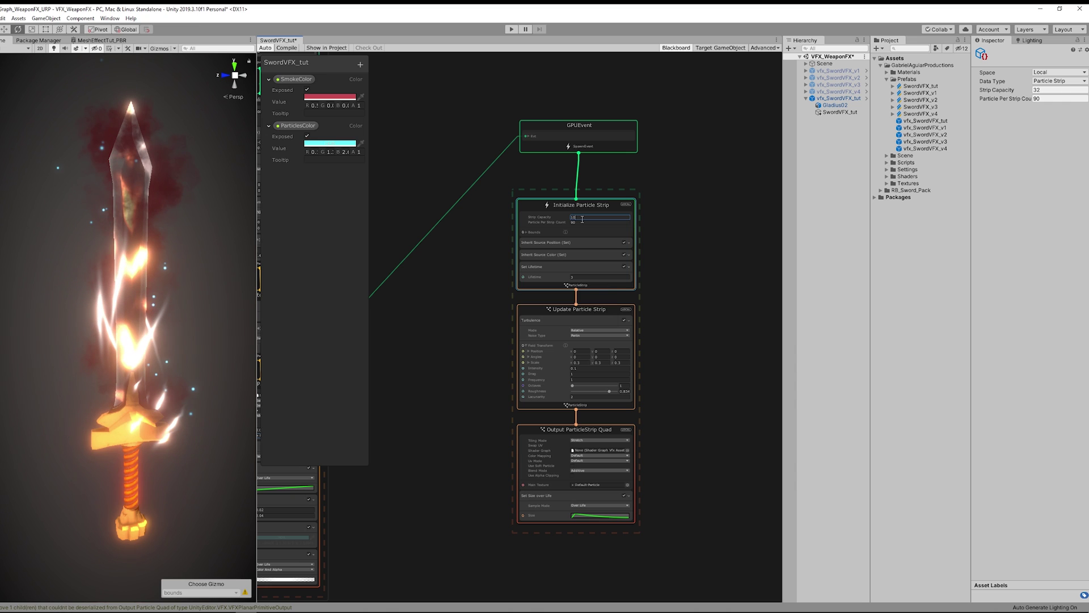
pyautogui.press('Return')
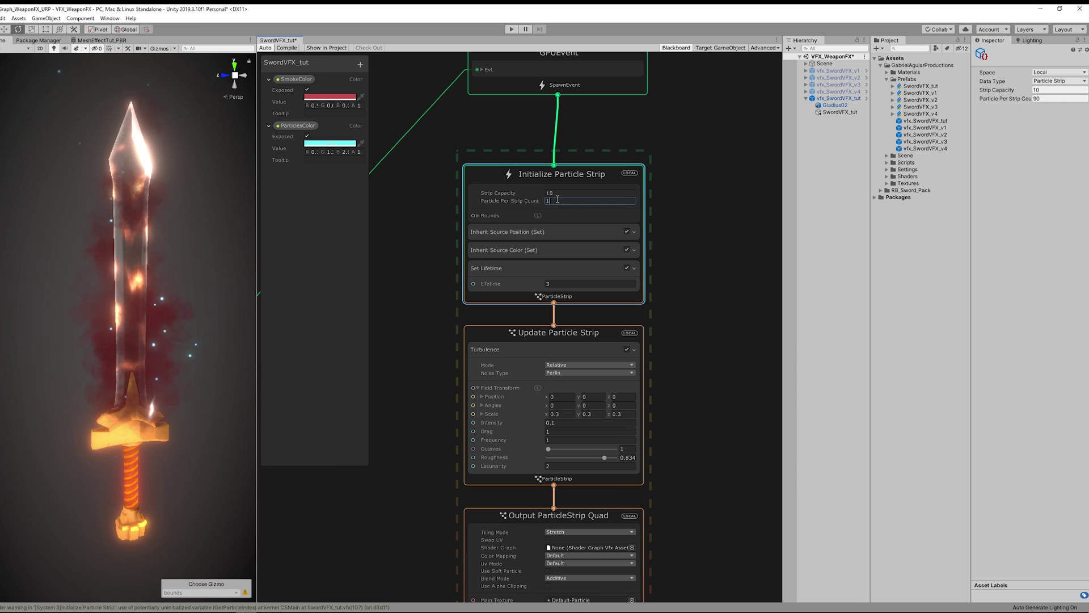
pyautogui.press('Return')
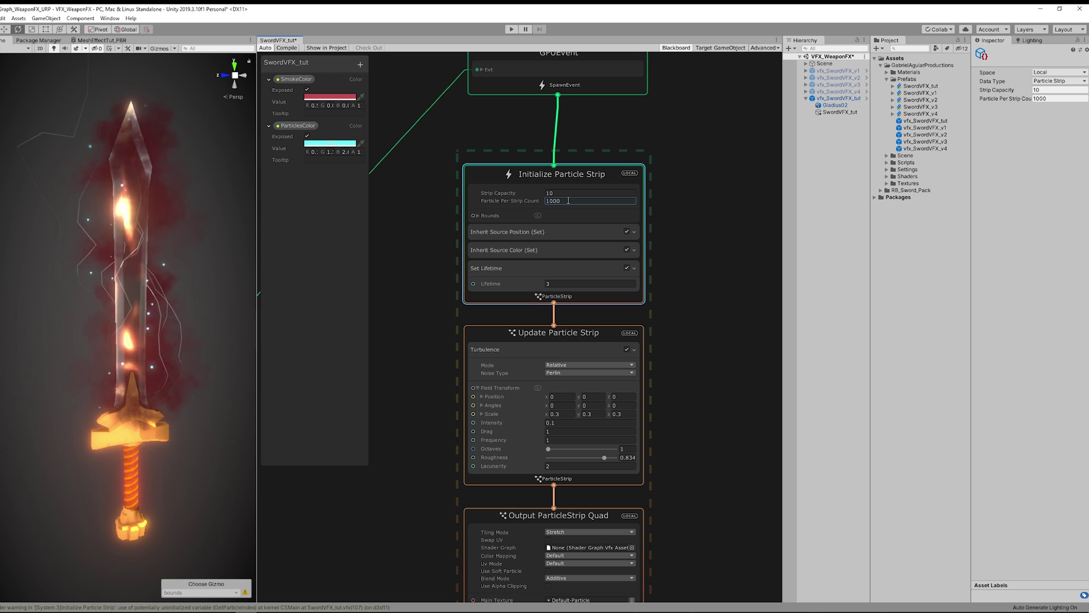
# Step: Replace the Set Lifetime block in Initialize Particle Strip with Inherit Source Size and Inherit Source Lifetime blocks
pyautogui.click(520, 277)
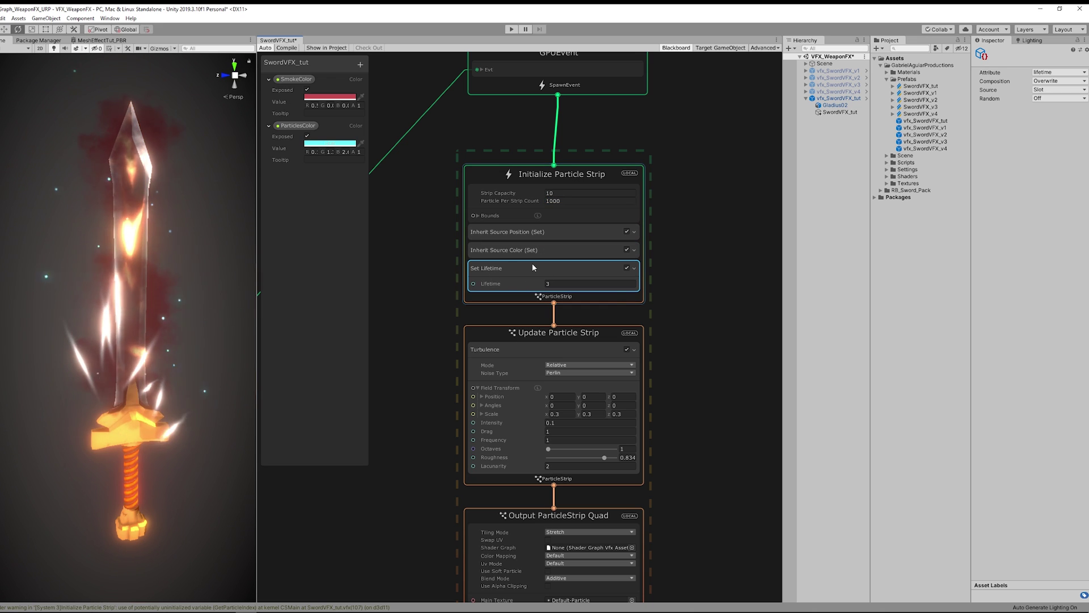
pyautogui.press('Delete')
pyautogui.press('space')
pyautogui.write('inher siz')
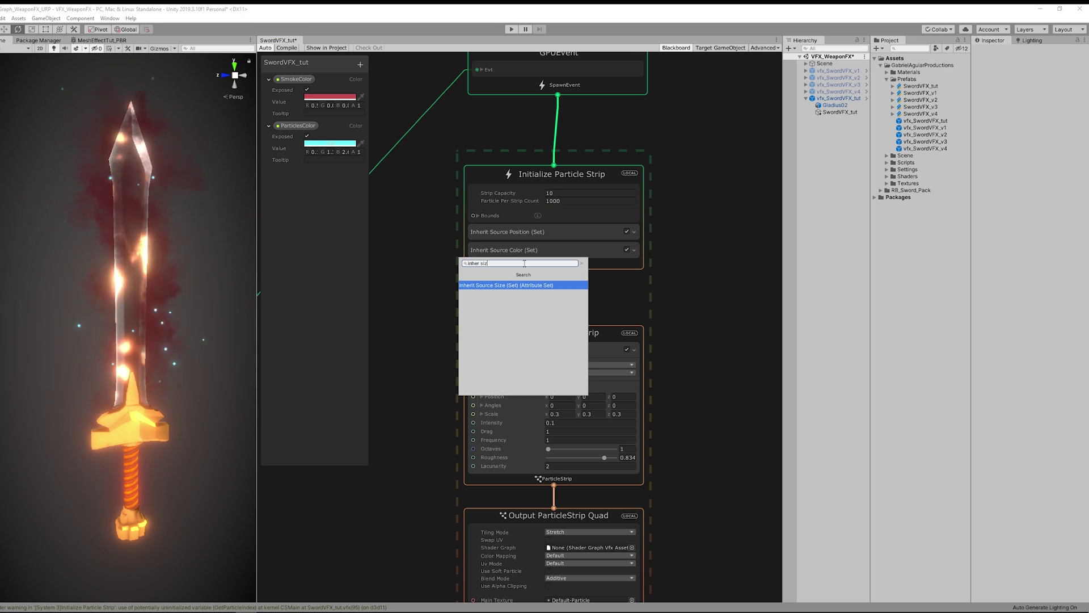
pyautogui.press('Return')
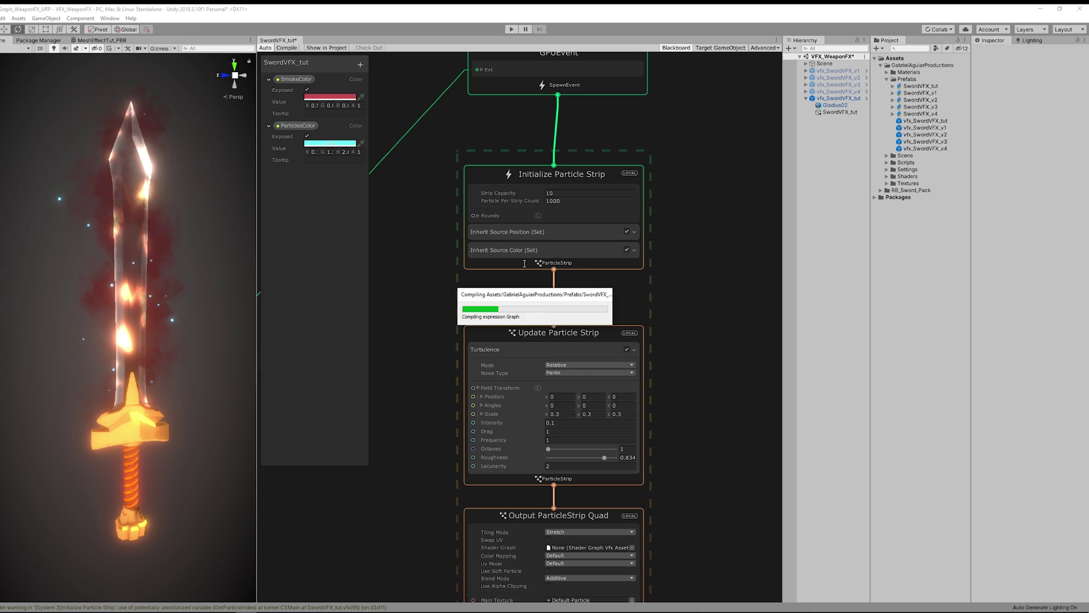
pyautogui.press('space')
pyautogui.write('inher life')
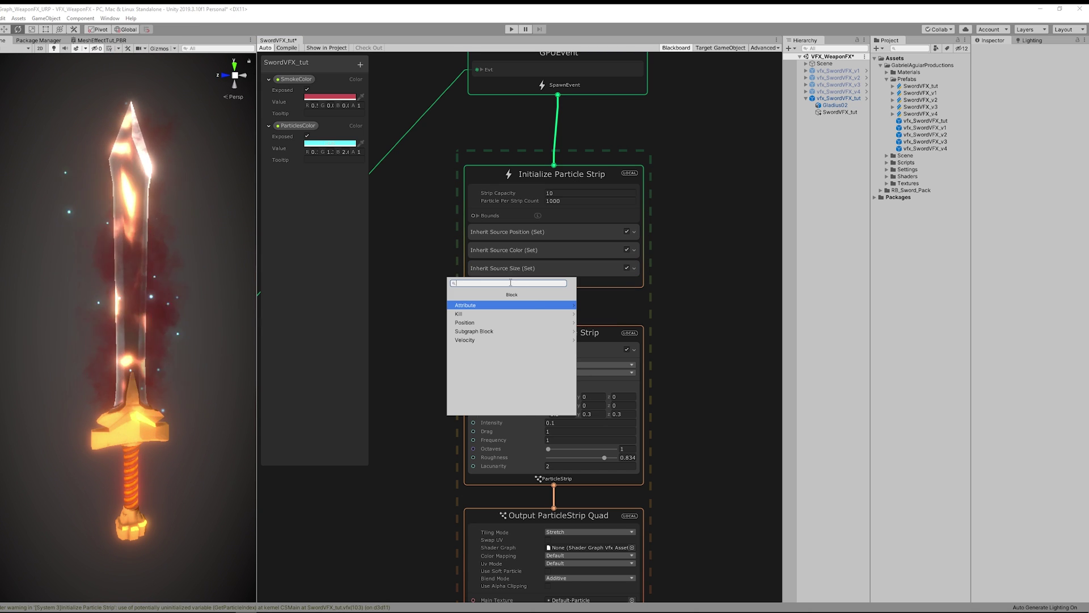
pyautogui.press('Return')
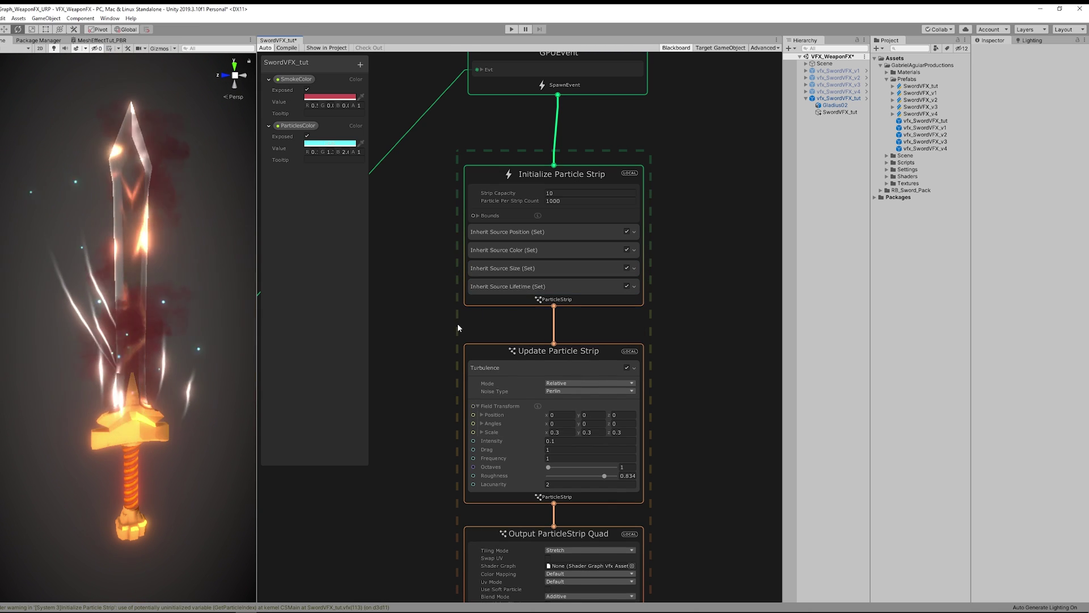
# Step: Add a Multiply Lifetime block to Initialize Particle Strip with a Lifetime of 0.1
pyautogui.press('space')
pyautogui.write('mult ')
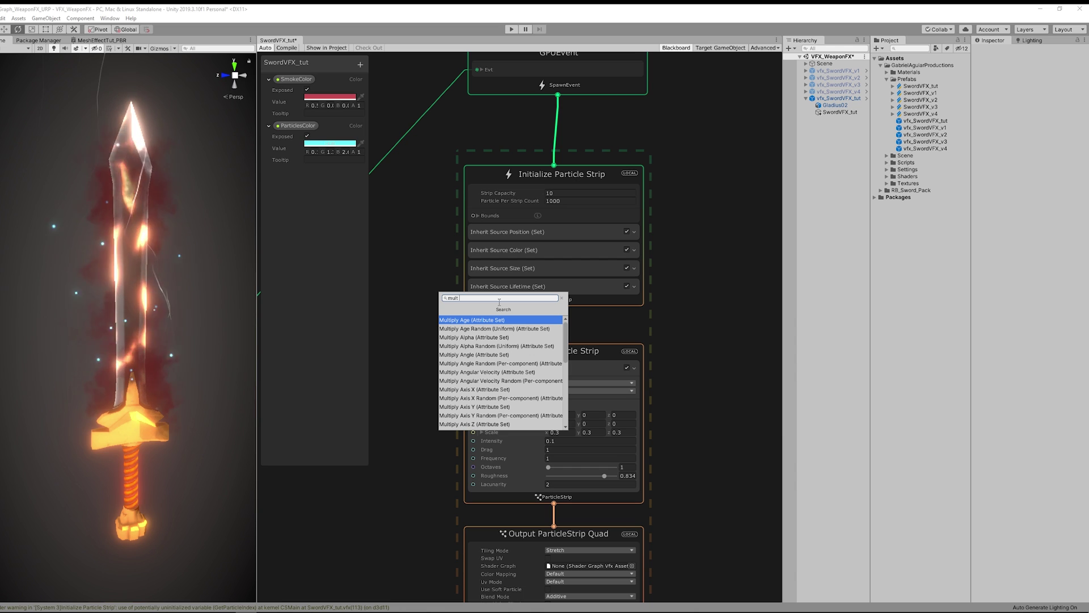
pyautogui.write('life')
pyautogui.press('Return')
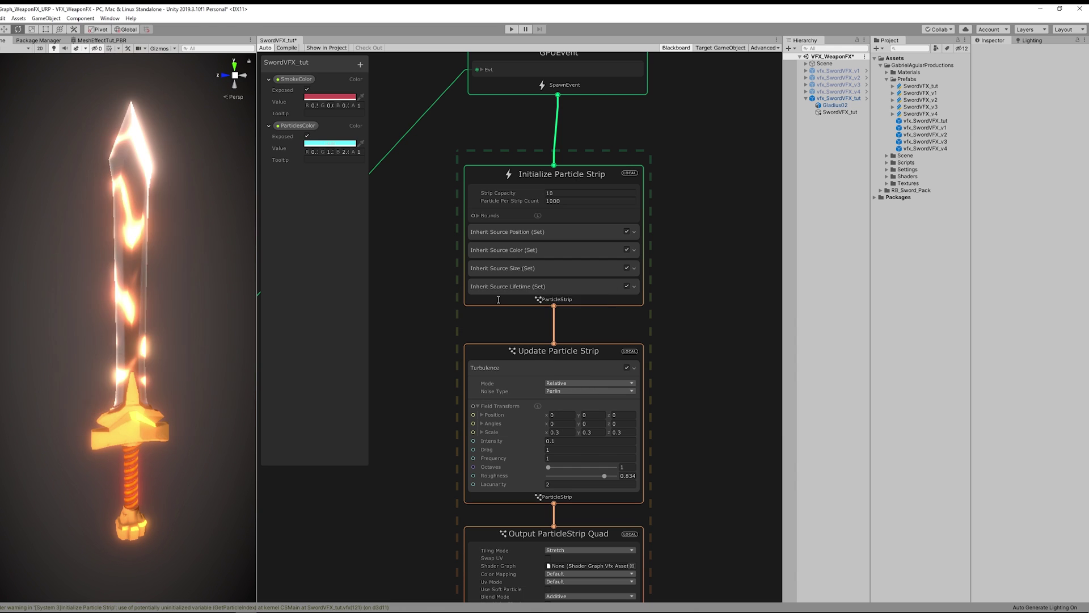
pyautogui.click(557, 320)
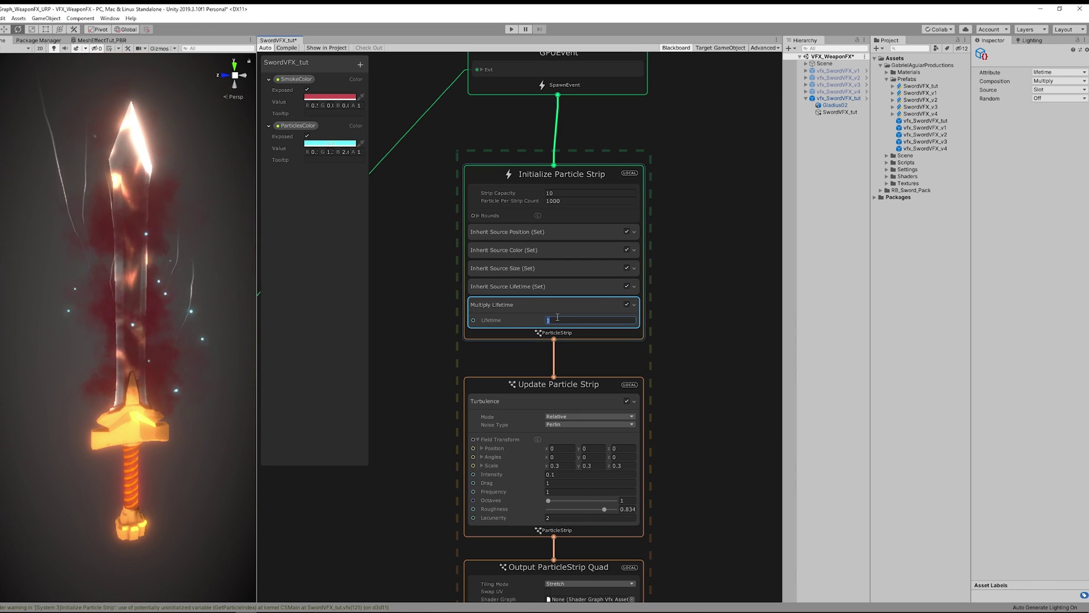
pyautogui.write('0.1')
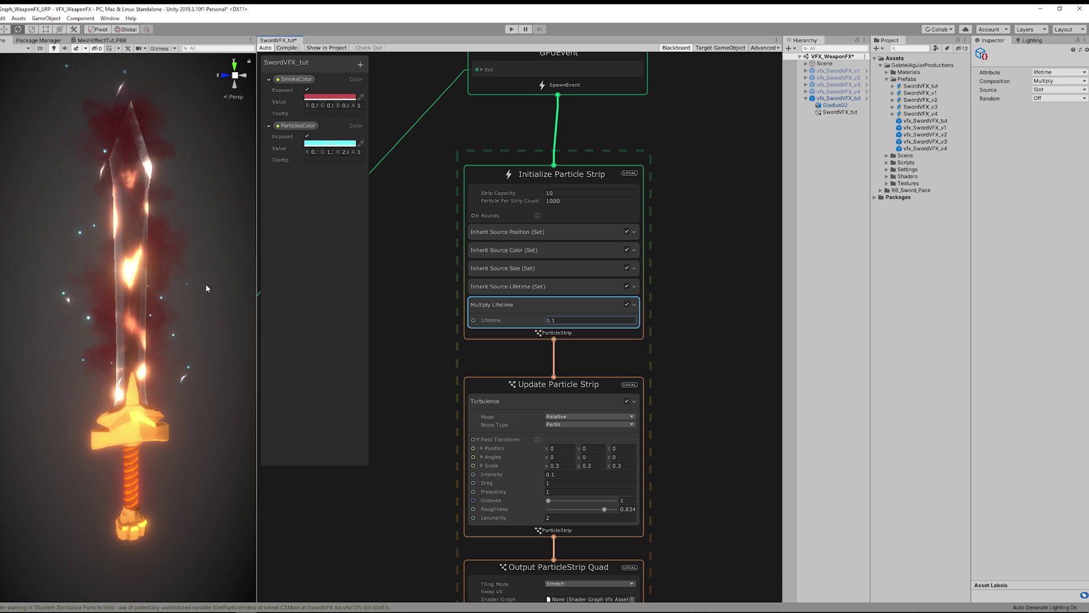
# Step: Set the Multiply Lifetime block's Lifetime to 0.2
pyautogui.click(570, 320)
pyautogui.write('.2')
pyautogui.press('Return')
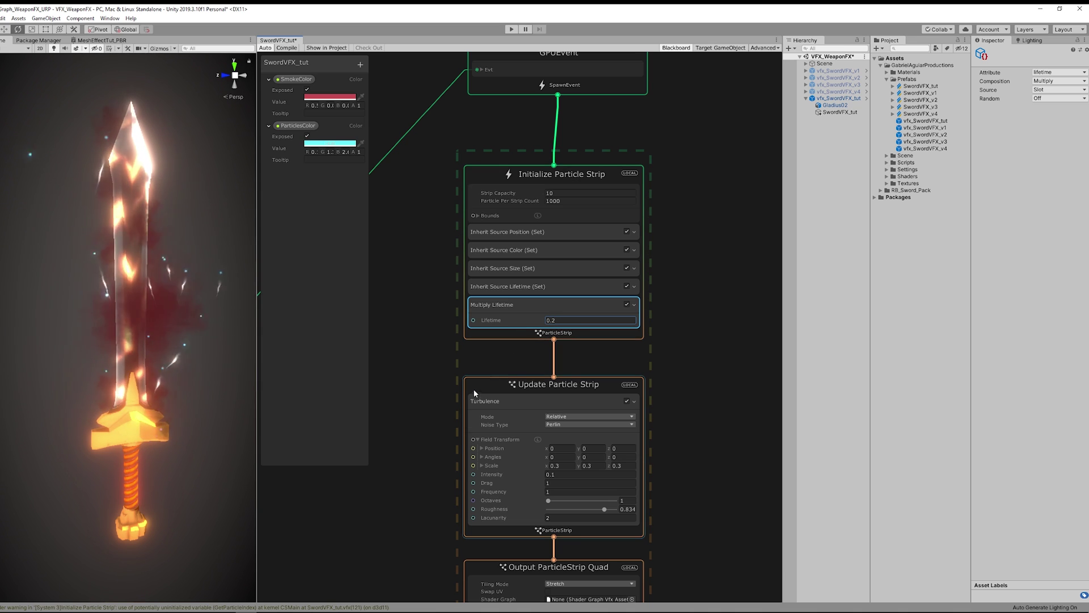
# Step: Delete the Turbulence block from Update Particle Strip
pyautogui.click(533, 402)
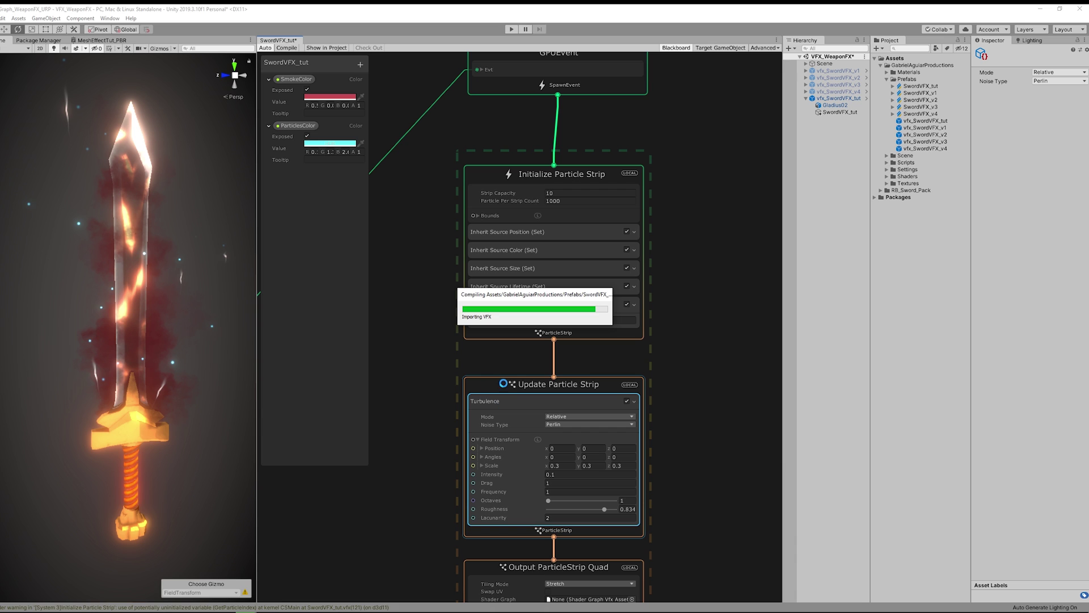
pyautogui.press('Delete')
pyautogui.moveTo(497, 404); pyautogui.dragTo(507, 334, button='middle')
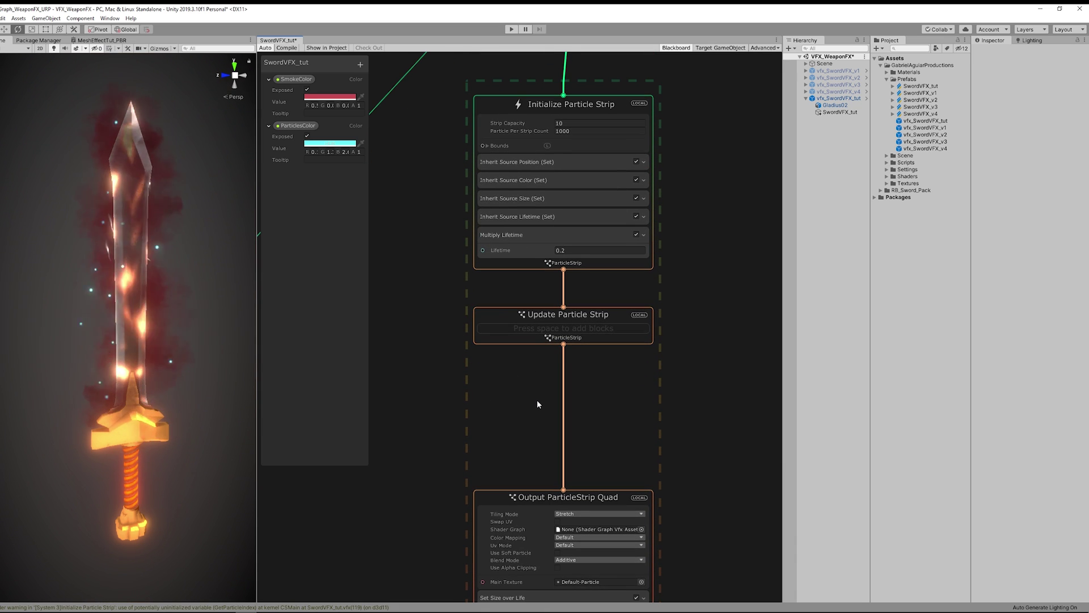
# Step: Set the Main Texture of Output ParticleStrip Quad to None
pyautogui.moveTo(536, 399); pyautogui.dragTo(518, 318, button='middle')
pyautogui.moveTo(503, 355); pyautogui.dragTo(505, 287, button='middle')
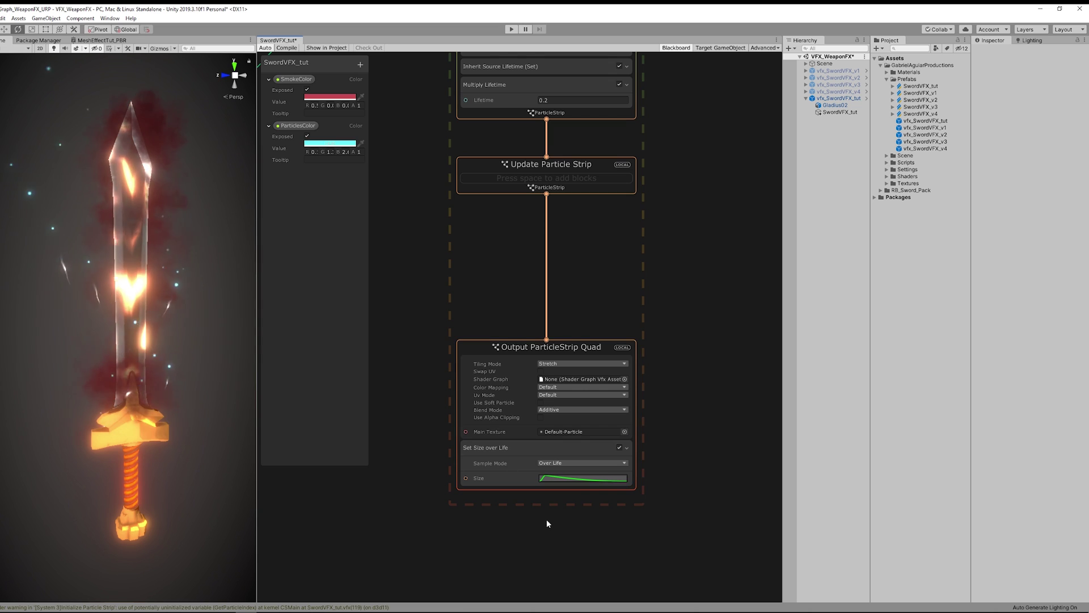
pyautogui.moveTo(547, 520); pyautogui.dragTo(560, 478, button='middle')
pyautogui.click(625, 413)
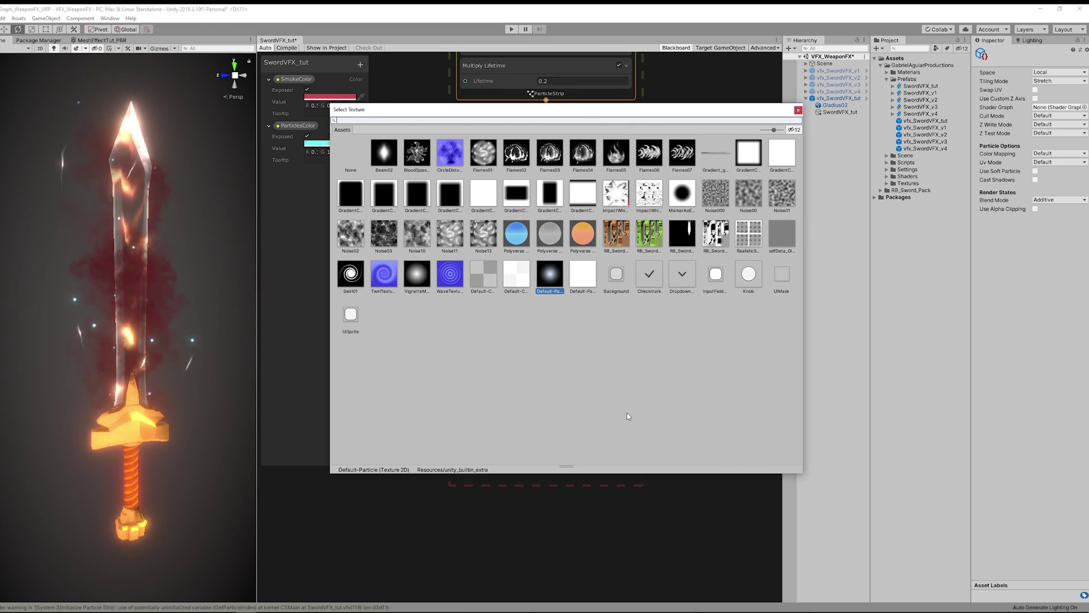
pyautogui.click(357, 157)
pyautogui.doubleClick(359, 156)
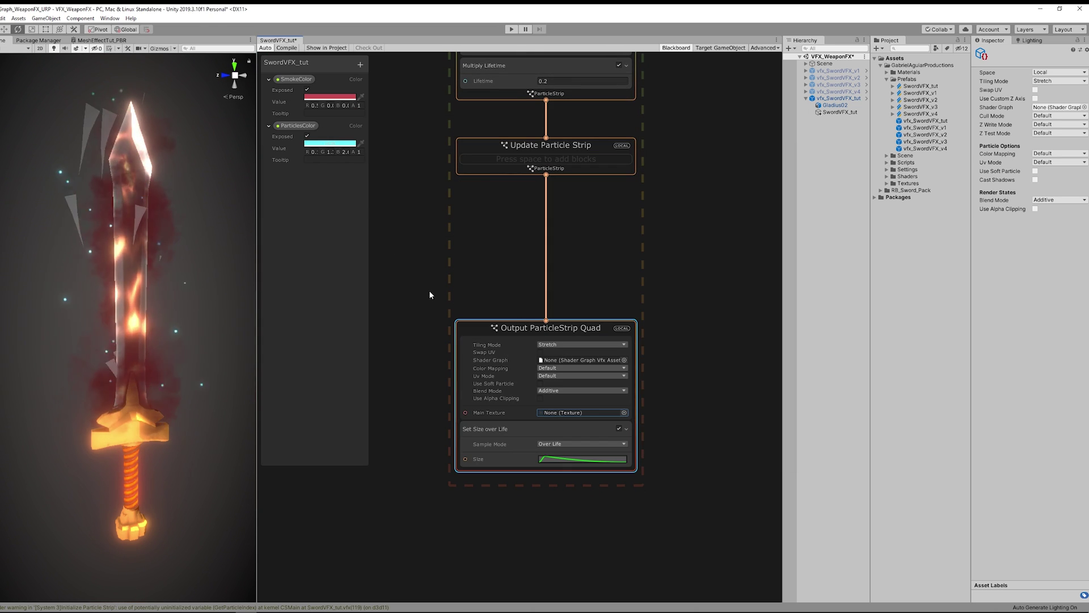
# Step: Set the Composition of the Set Size over Life block in Output ParticleStrip Quad to Multiply
pyautogui.moveTo(563, 497); pyautogui.dragTo(548, 450, button='middle')
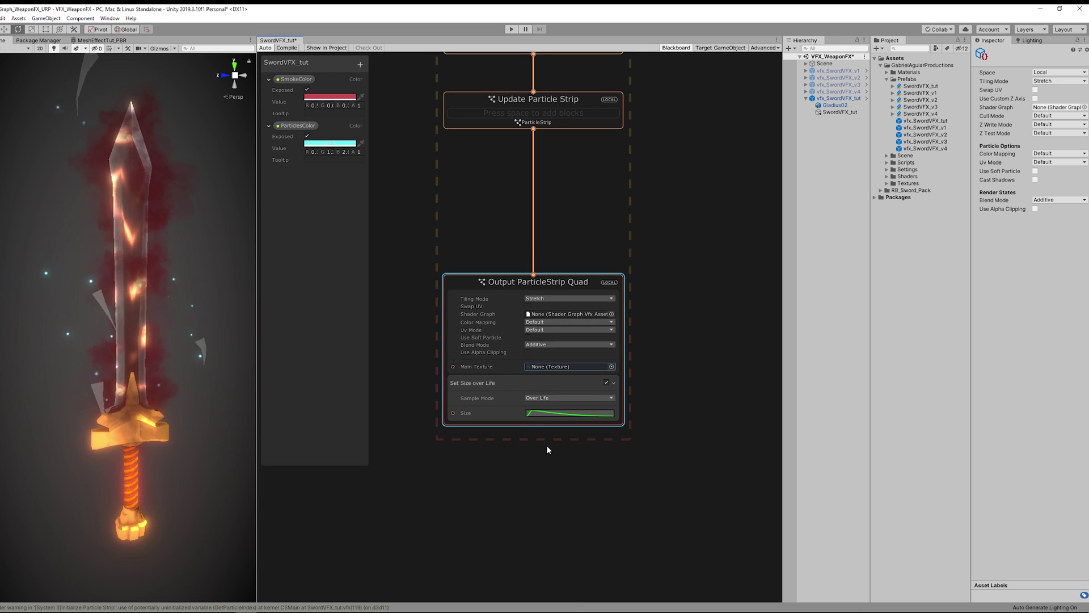
pyautogui.click(490, 386)
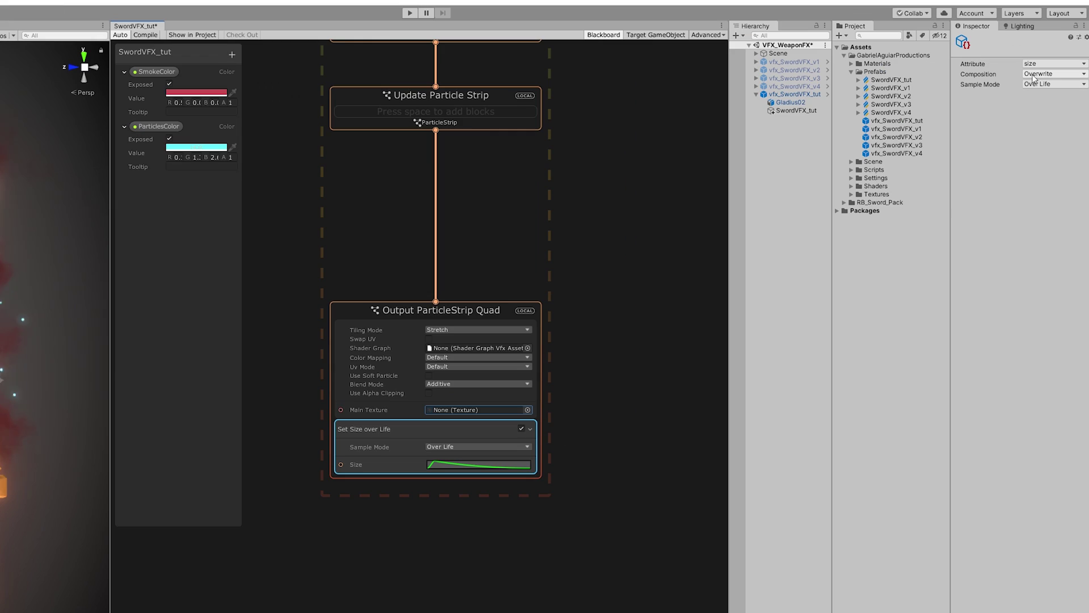
pyautogui.click(1035, 75)
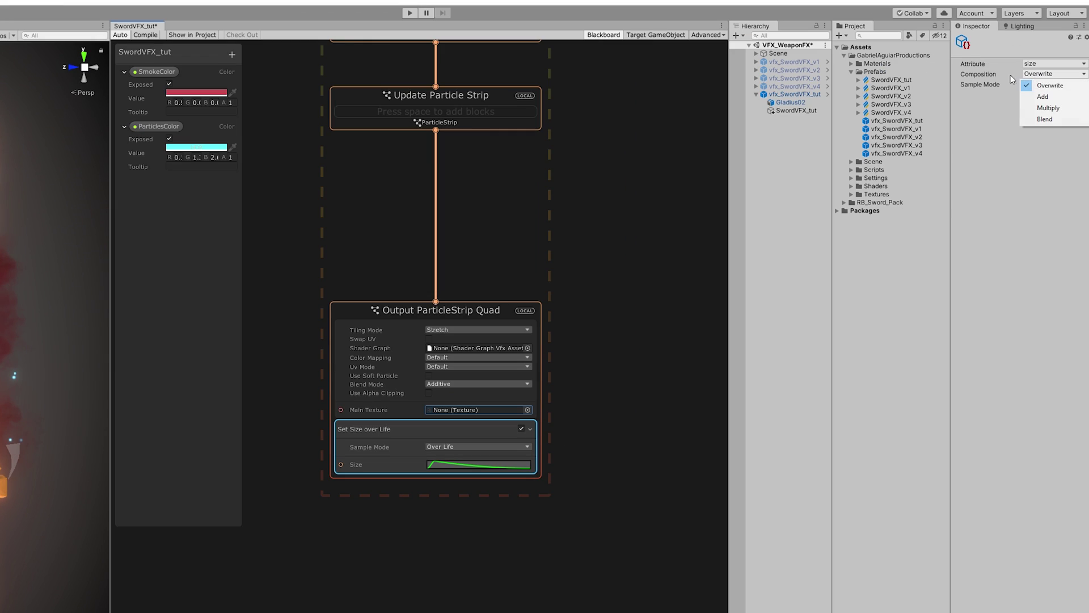
pyautogui.click(1048, 108)
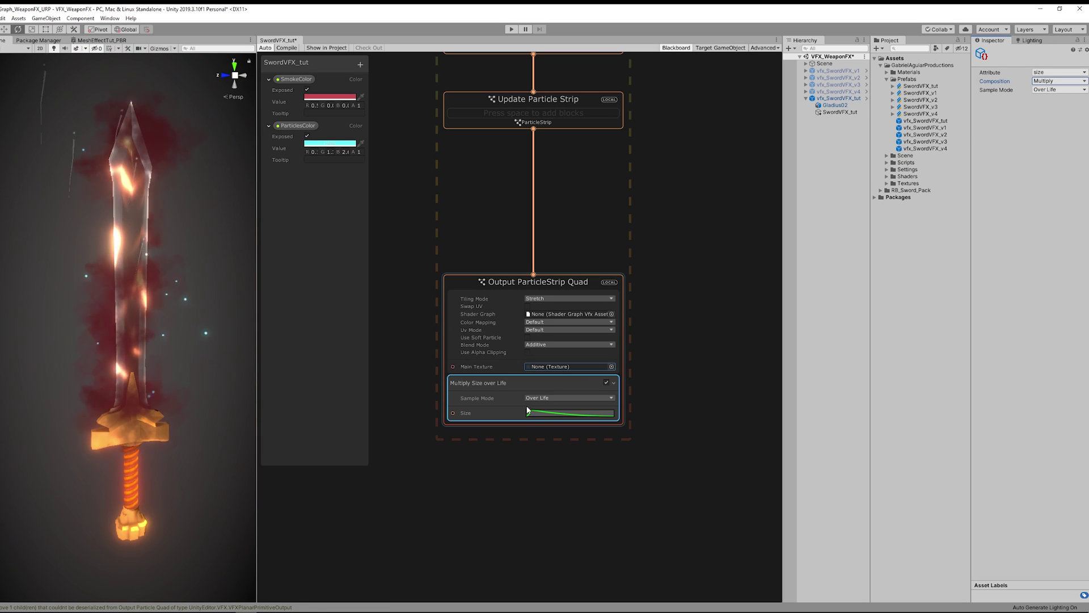
# Step: Move the peak key of the Multiply Size over Life curve to about 0.052, 0.128
pyautogui.click(529, 411)
pyautogui.moveTo(250, 370)
pyautogui.mouseDown()
pyautogui.moveTo(237, 335)
pyautogui.moveTo(239, 352)
pyautogui.mouseUp()
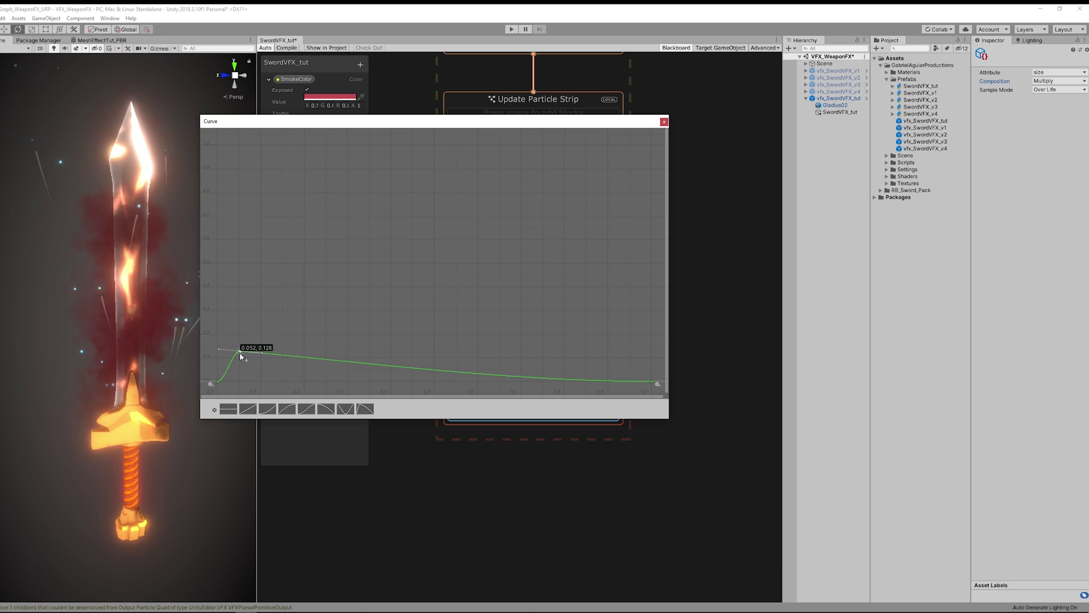
pyautogui.click(664, 121)
# Step: Add a Set Color over Life (Gradient) block to Output ParticleStrip Quad below Multiply Size over Life
pyautogui.moveTo(487, 437); pyautogui.dragTo(508, 390, button='middle')
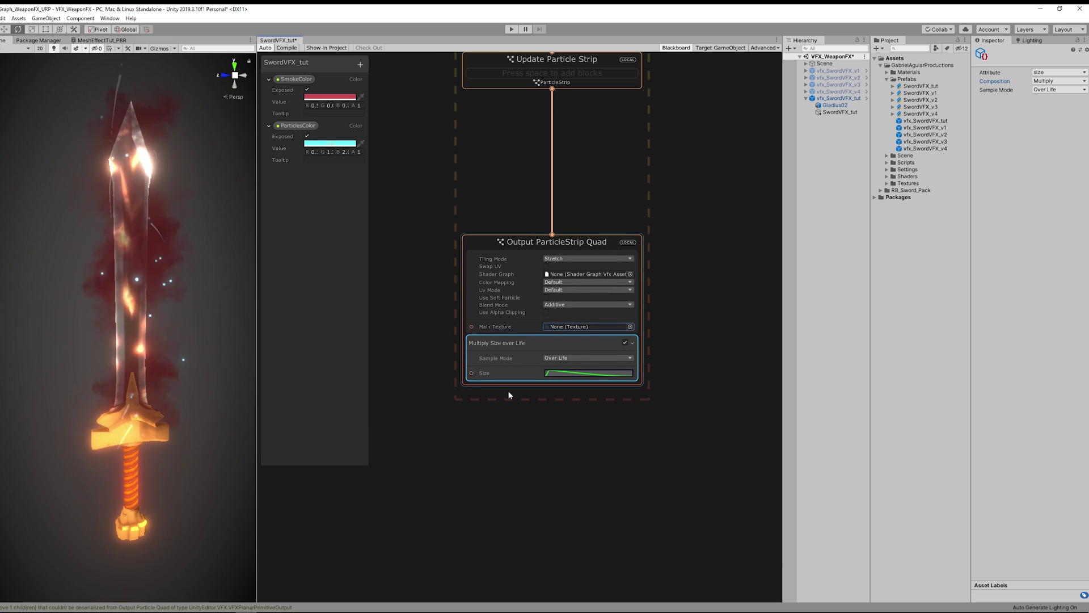
pyautogui.scroll(2, 516, 384)
pyautogui.press('space')
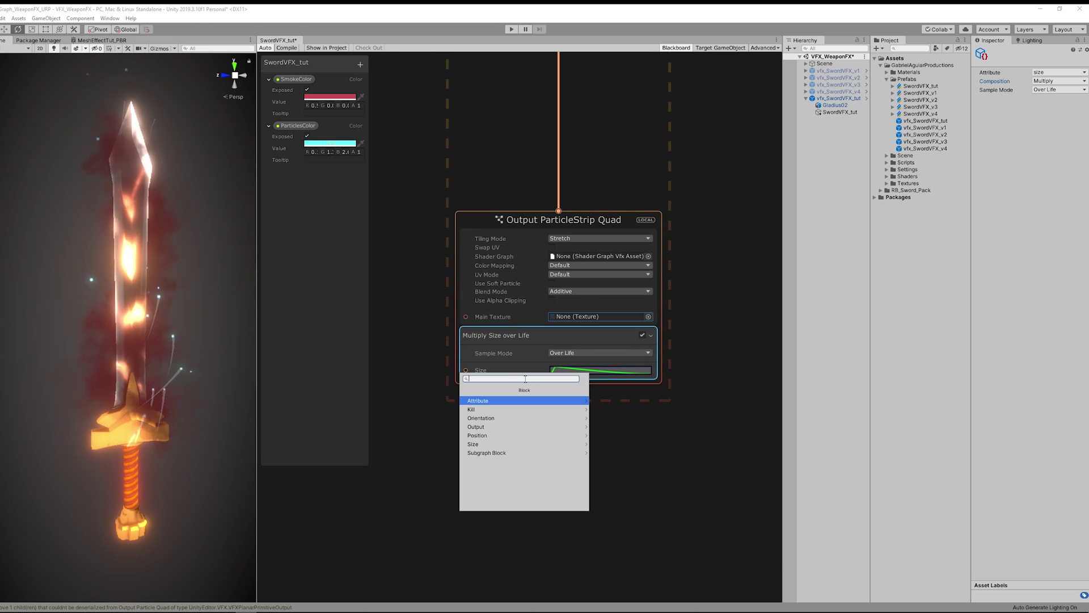
pyautogui.write('color over')
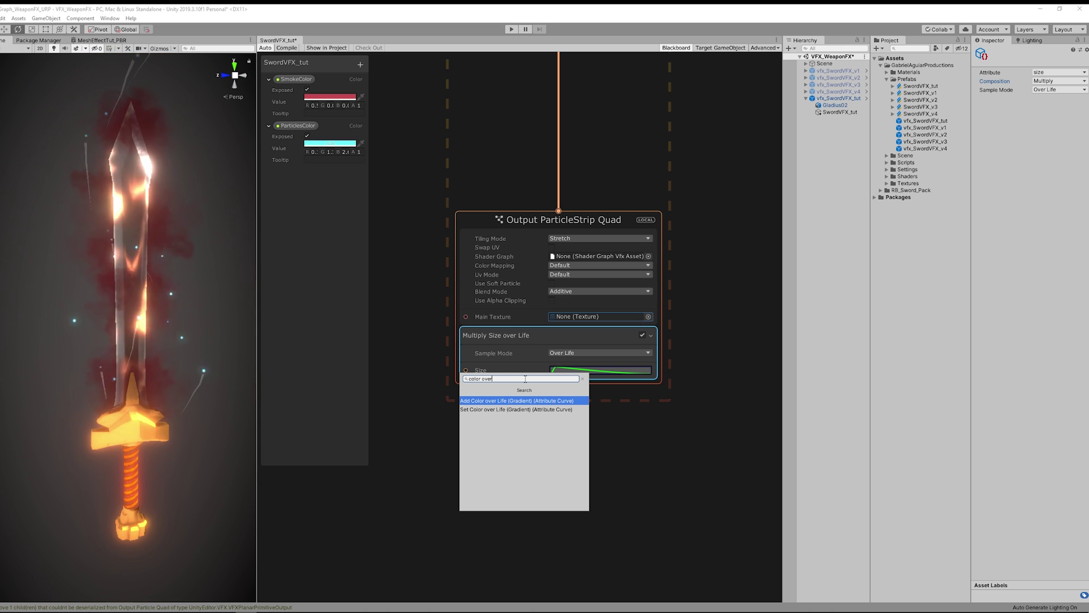
pyautogui.press('Down')
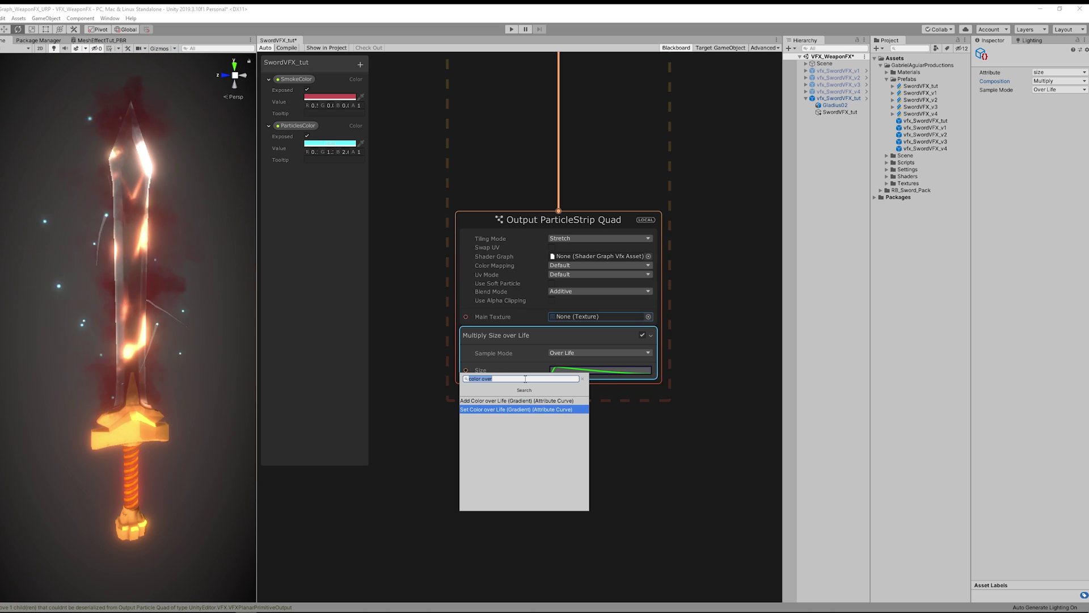
pyautogui.press('Return')
pyautogui.moveTo(534, 451); pyautogui.dragTo(573, 417, button='middle')
pyautogui.click(553, 386)
# Step: Add a Gradient property to the Blackboard and name it TrailsGradient
pyautogui.click(360, 65)
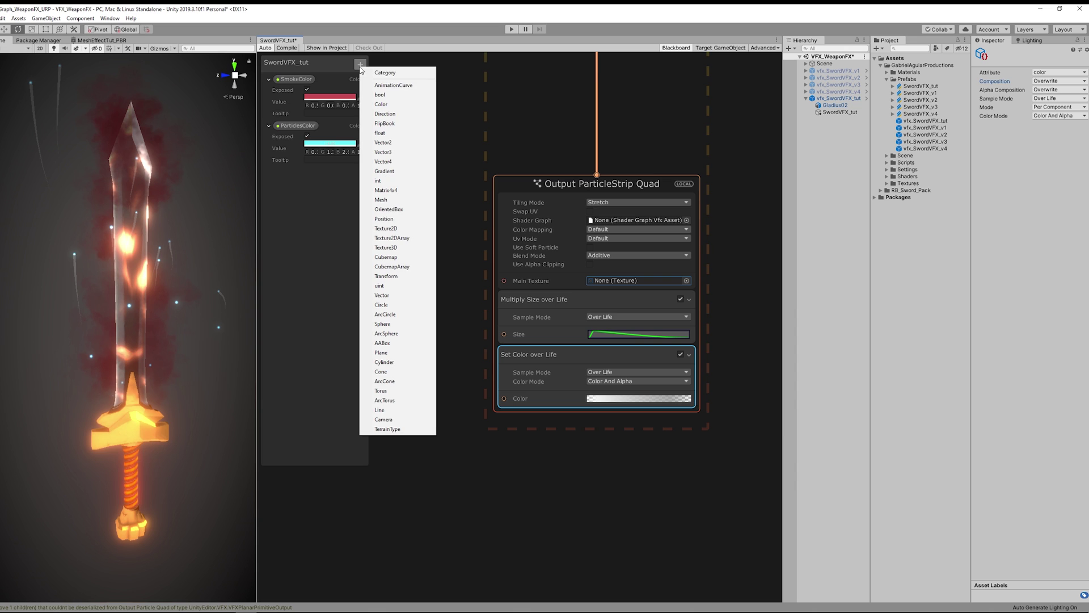
pyautogui.click(380, 172)
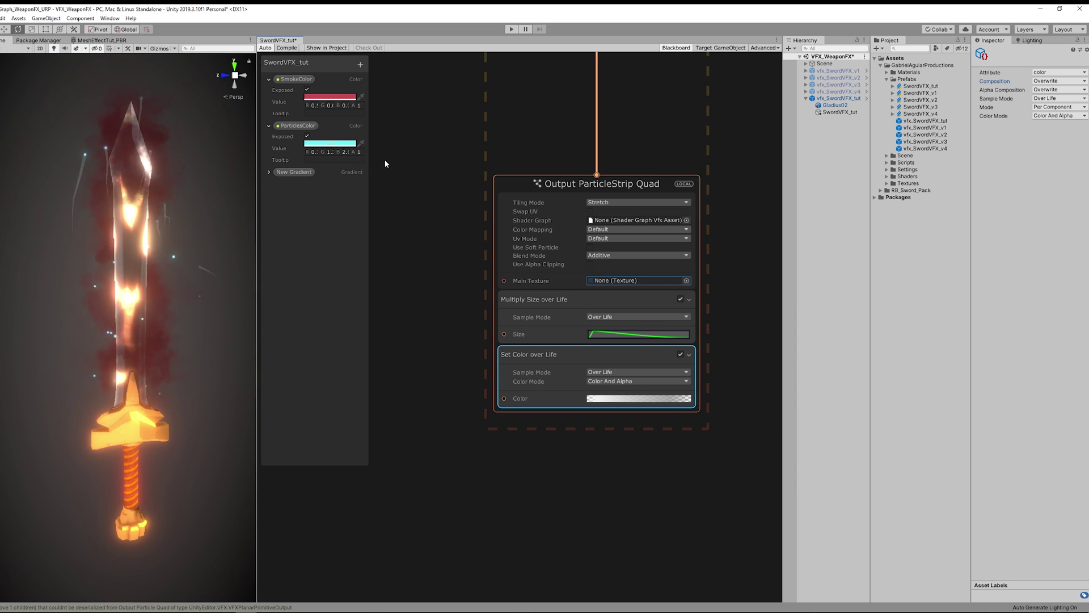
pyautogui.doubleClick(286, 172)
pyautogui.write('TrailsGradient')
pyautogui.press('Return')
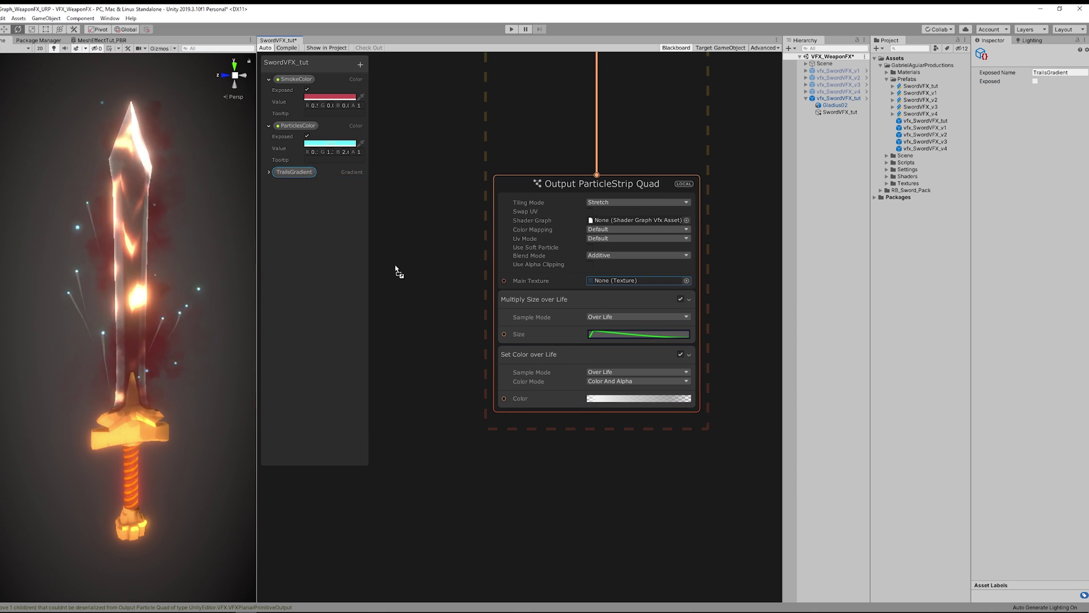
# Step: Place the TrailsGradient property in the graph and connect it to the Color input of Set Color over Life
pyautogui.moveTo(418, 415); pyautogui.dragTo(504, 398)
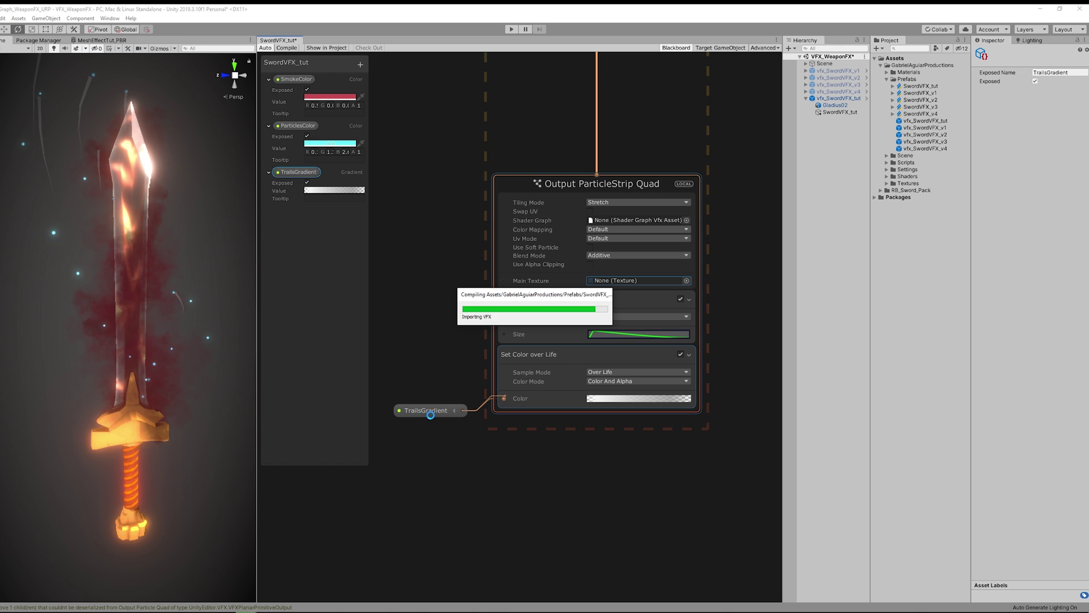
pyautogui.moveTo(433, 415); pyautogui.dragTo(434, 399)
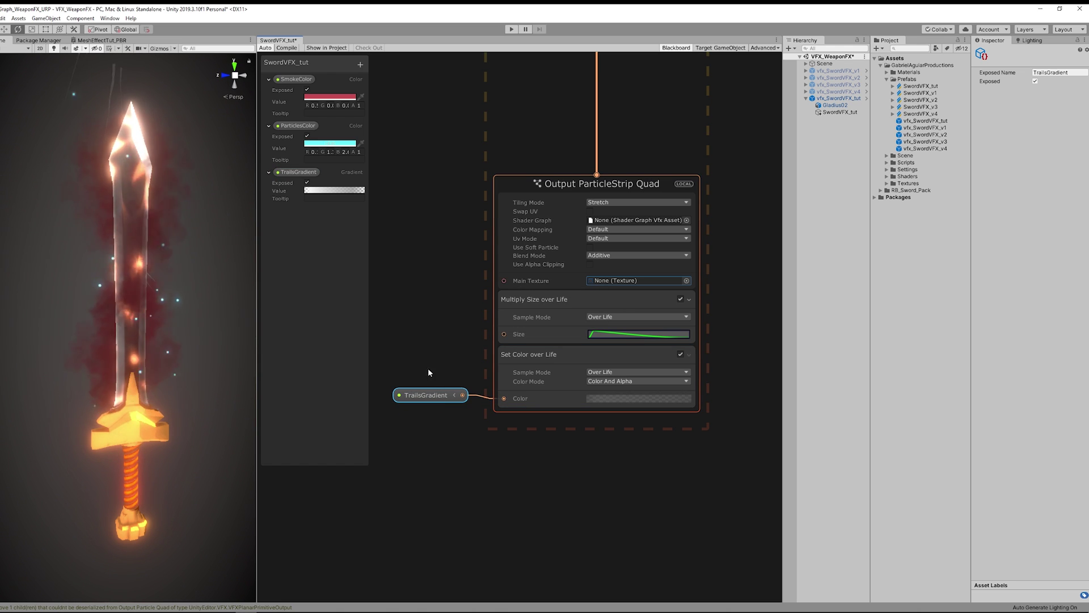
# Step: Apply the purple-to-cyan preset to TrailsGradient, then replace the purple start key by moving the cyan key to 0.3%
pyautogui.click(346, 190)
pyautogui.click(495, 233)
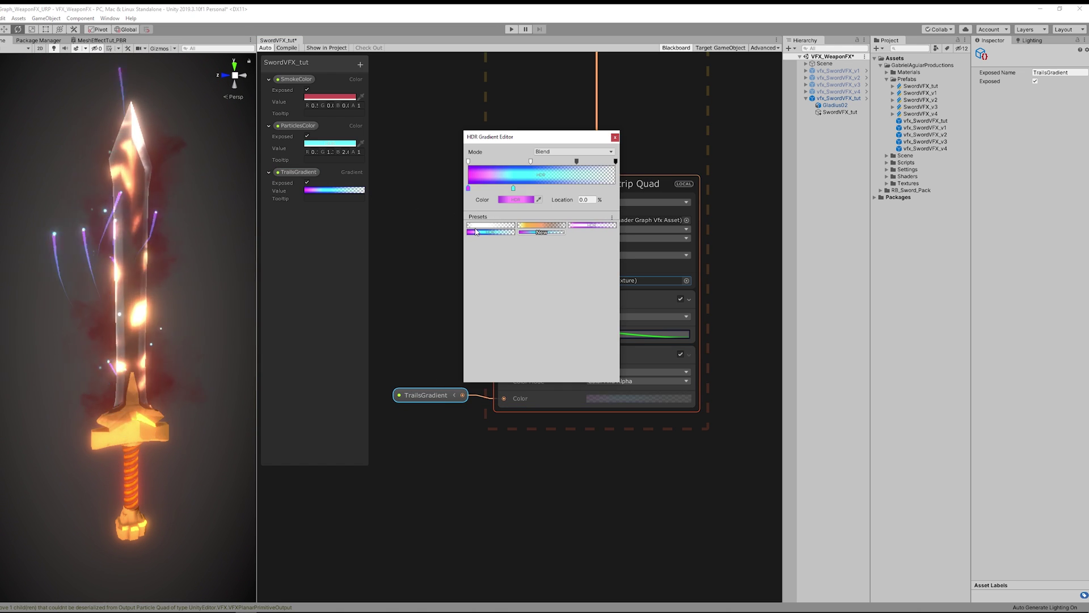
pyautogui.moveTo(514, 189); pyautogui.dragTo(476, 189)
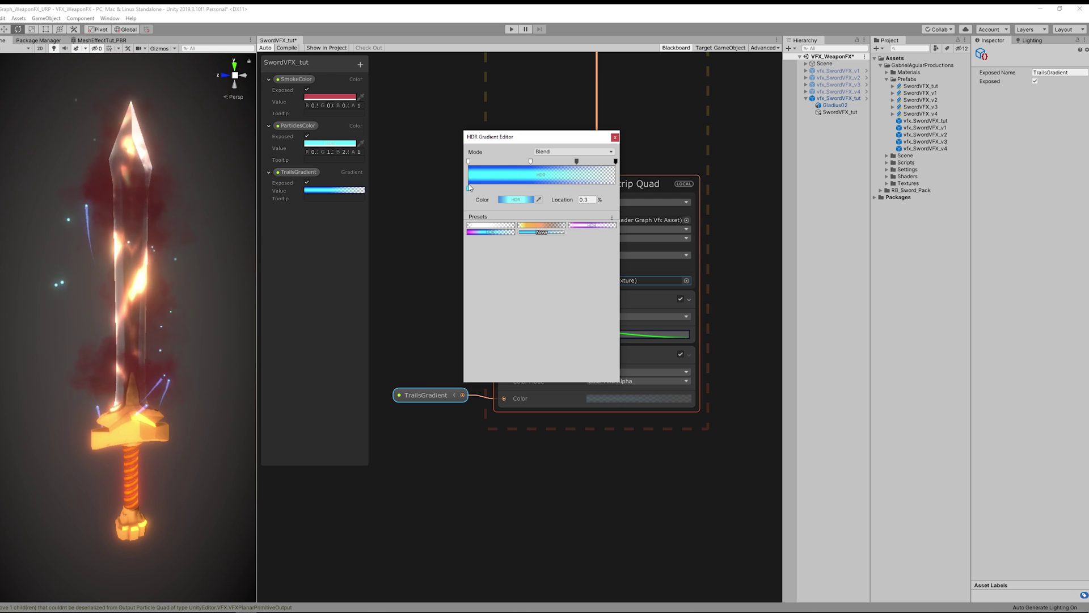
# Step: Recolor the start key of TrailsGradient to a glowing orange with hue 30
pyautogui.click(516, 200)
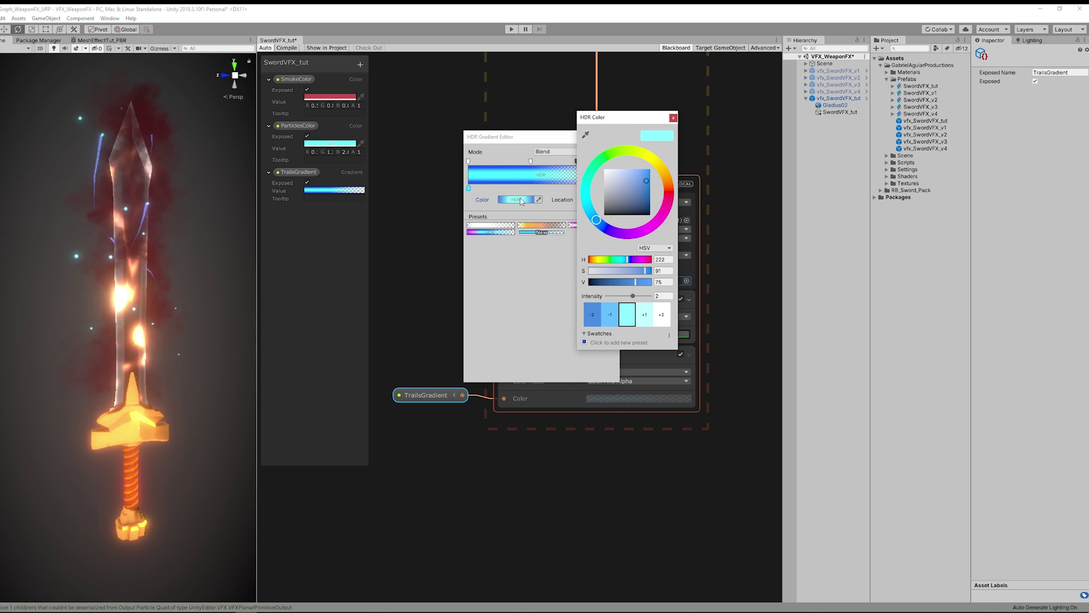
pyautogui.click(672, 170)
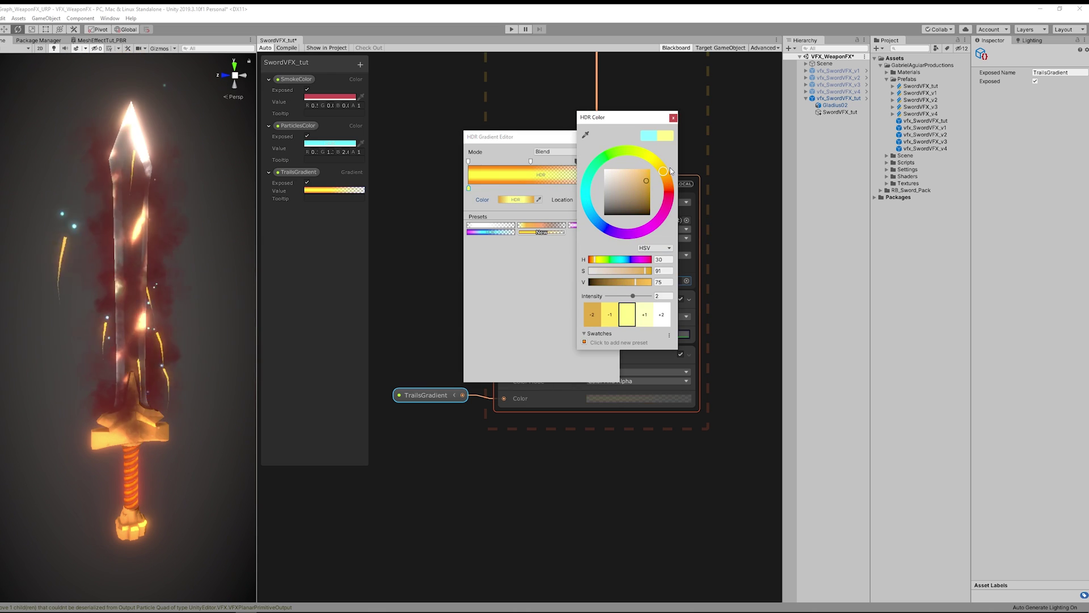
pyautogui.click(673, 118)
# Step: Add a color key to TrailsGradient at 96.8% and give it a glowing blue with hue 225
pyautogui.click(612, 188)
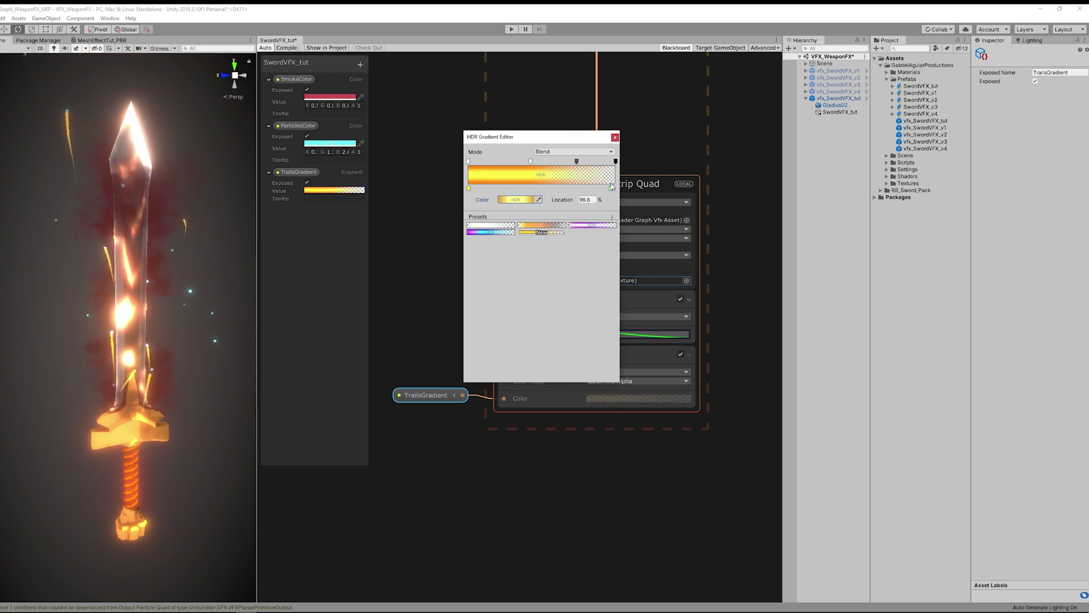
pyautogui.click(523, 200)
pyautogui.moveTo(624, 229); pyautogui.dragTo(595, 229)
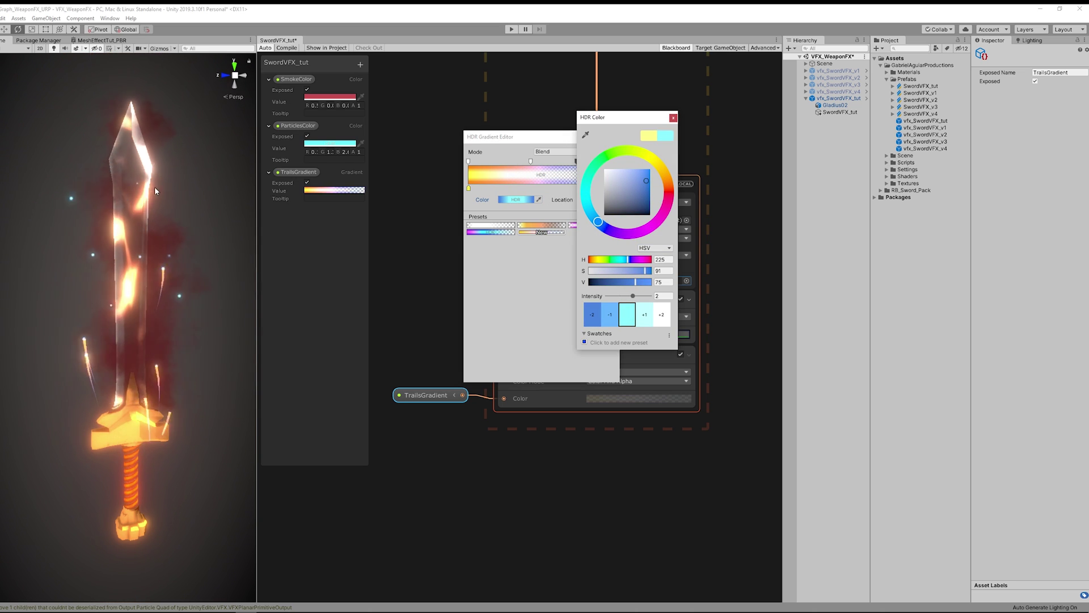
pyautogui.click(673, 118)
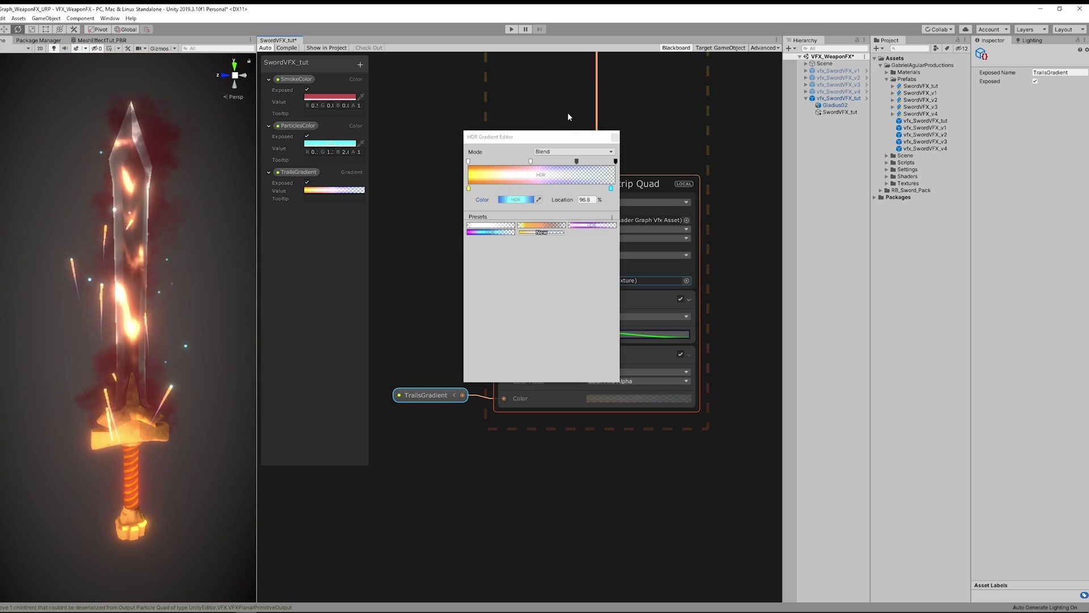
pyautogui.click(615, 137)
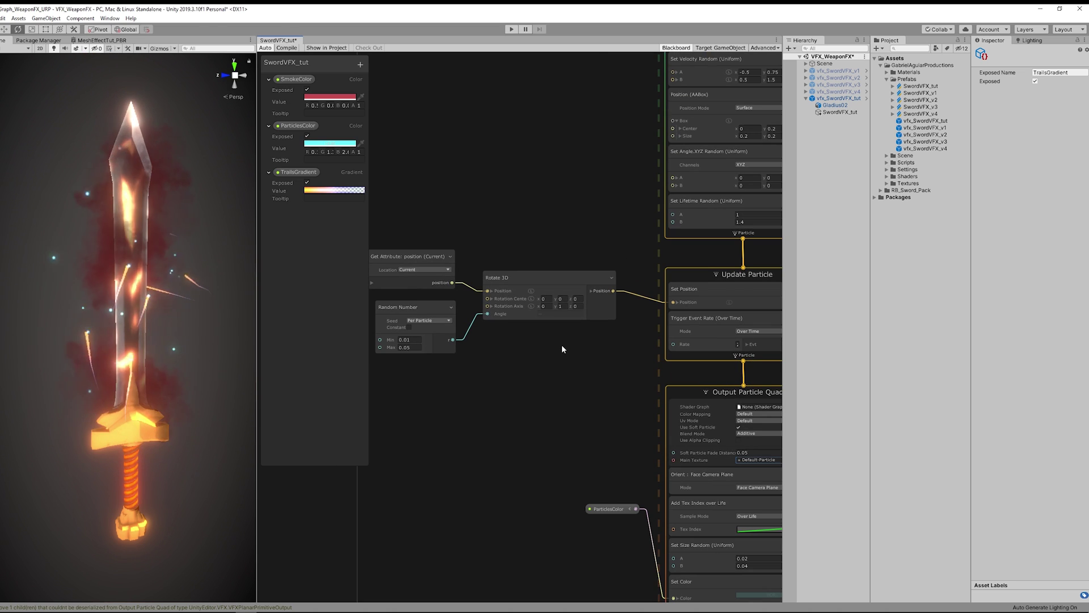
# Step: Change the Max value of the per-particle Random Number node that drives the Rotate 3D angle
pyautogui.moveTo(498, 348); pyautogui.dragTo(566, 357, button='middle')
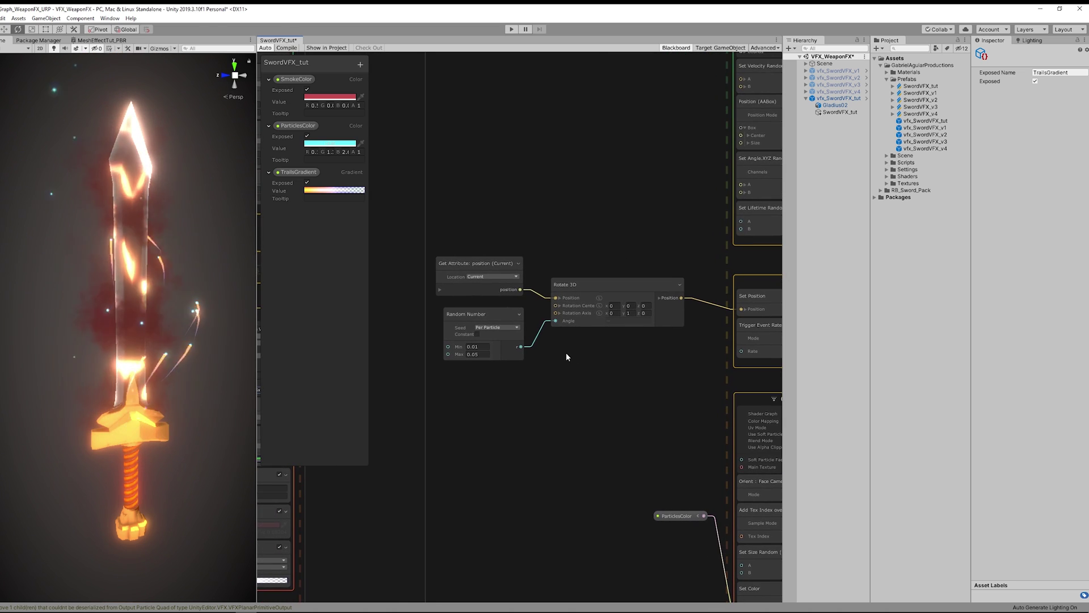
pyautogui.scroll(1, 511, 362)
pyautogui.scroll(1, 478, 369)
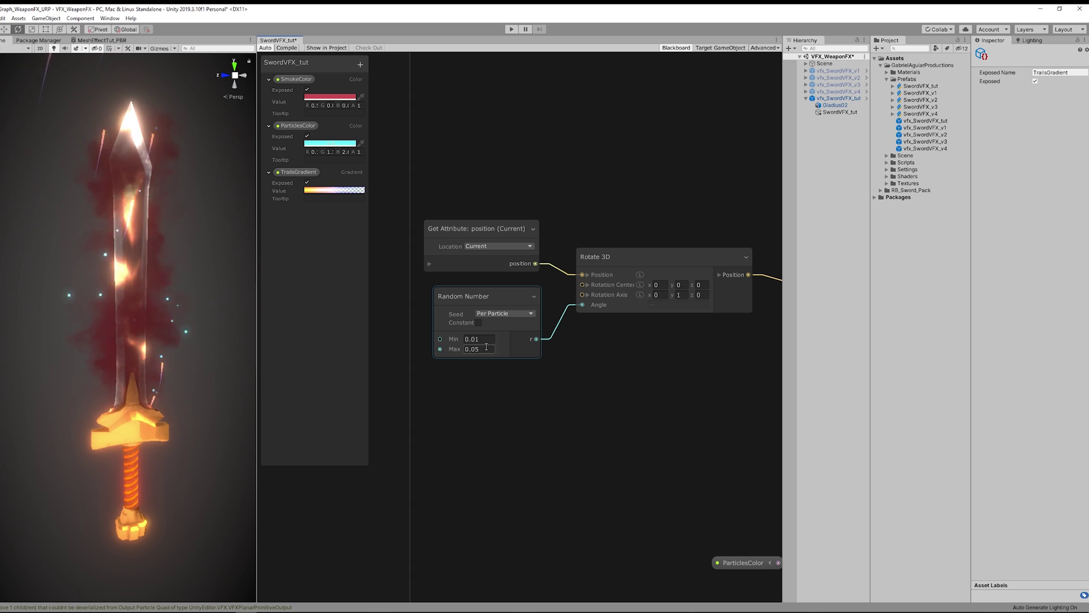
pyautogui.click(484, 351)
pyautogui.moveTo(485, 350); pyautogui.dragTo(471, 352)
pyautogui.write('1')
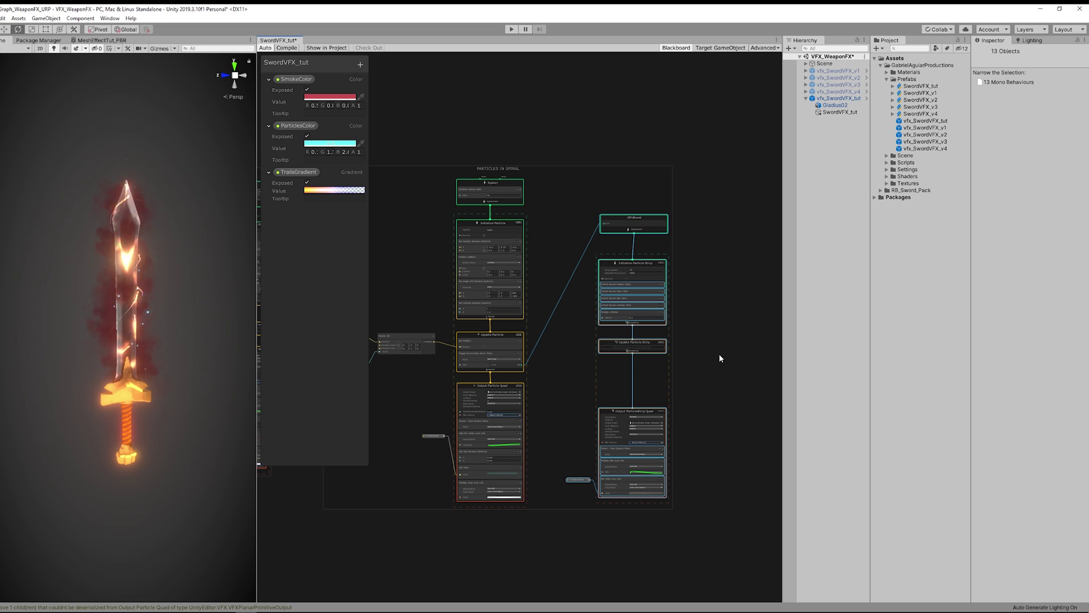
# Step: Change the Rate of the Trigger Event Rate (Over Time) block in Update Particle
pyautogui.moveTo(711, 355); pyautogui.dragTo(719, 347, button='middle')
pyautogui.scroll(8, 557, 365)
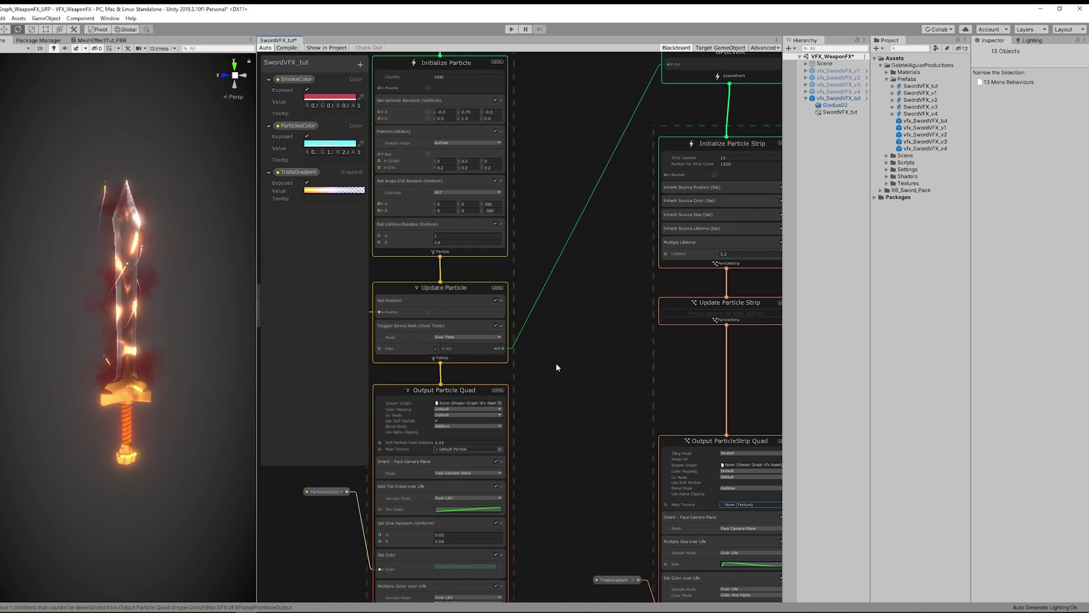
pyautogui.click(482, 366)
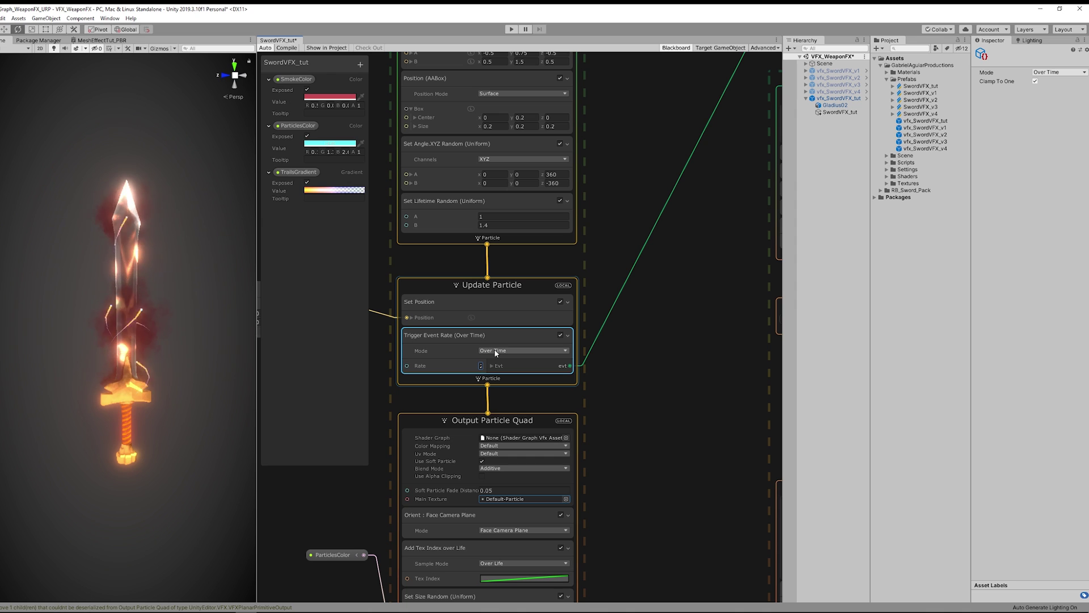
pyautogui.write('1')
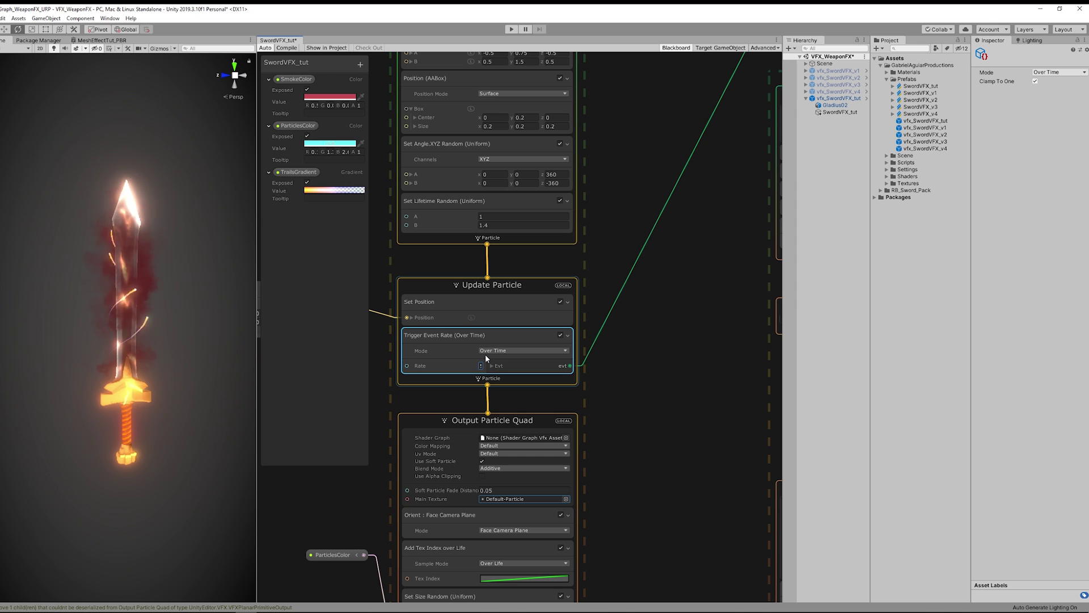
# Step: Switch the Multiply Lifetime block in Initialize Particle Strip to Uniform random, with A 0.1 and B 1
pyautogui.scroll(-8, 595, 401)
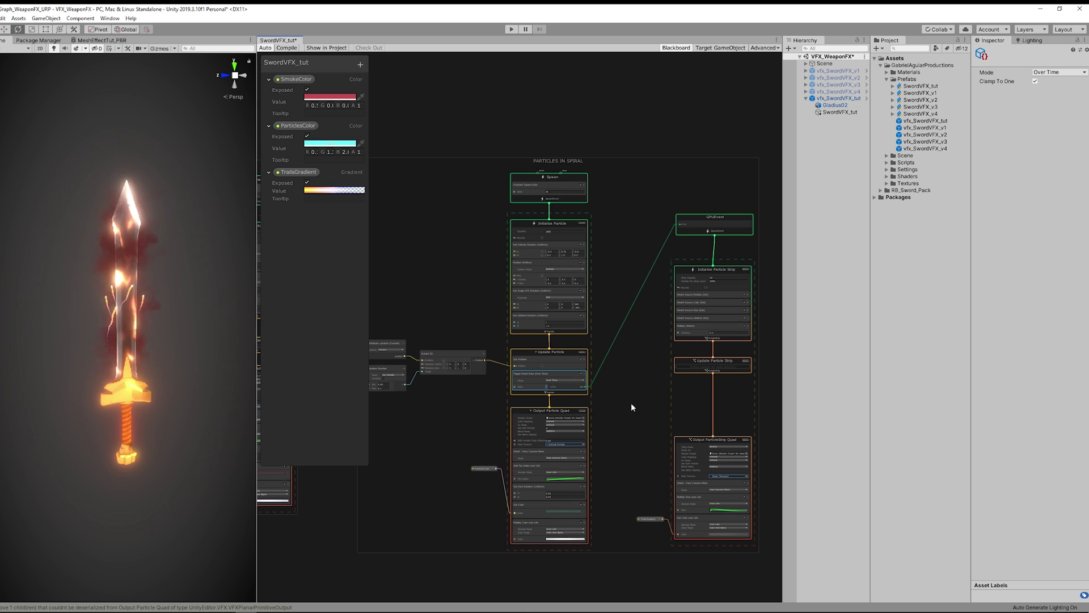
pyautogui.moveTo(632, 407); pyautogui.dragTo(620, 404, button='middle')
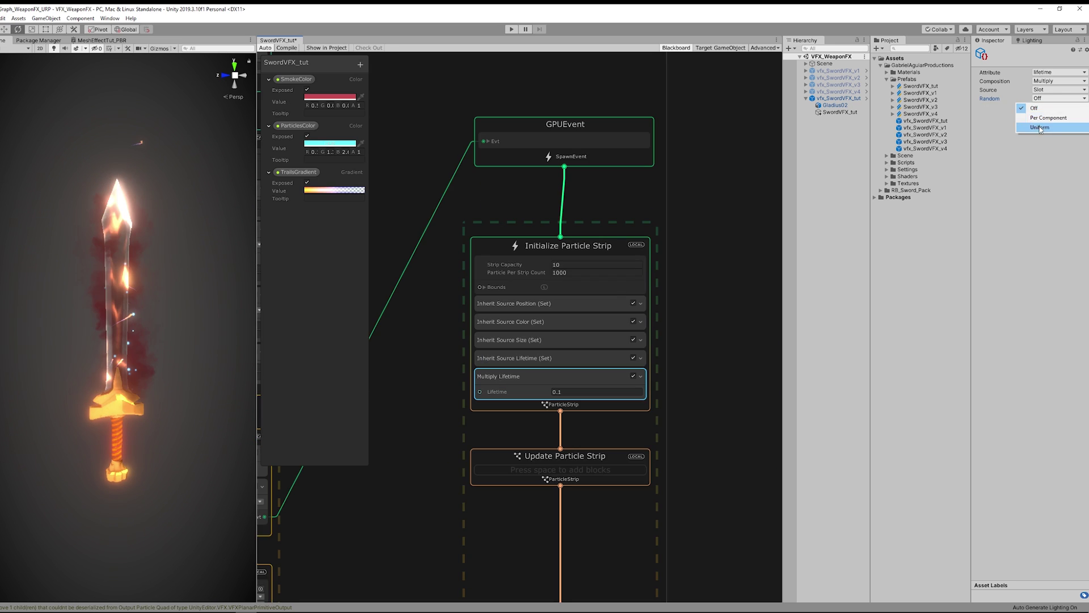
pyautogui.click(1044, 116)
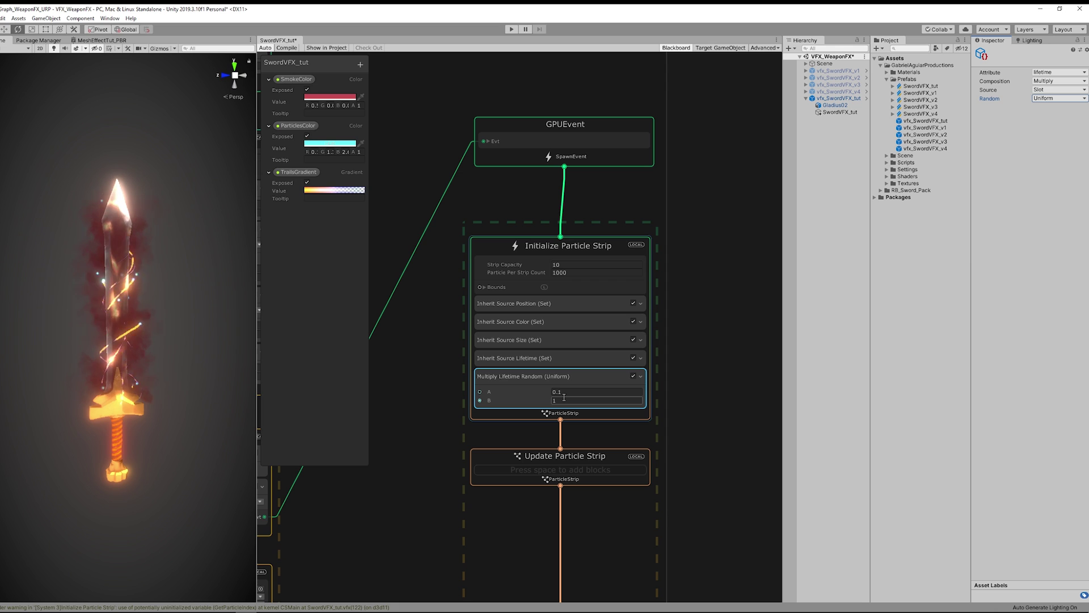
# Step: Set the HDR intensity of GradientNoiseColor on the Gladius02 sword material to 2.6
pyautogui.click(836, 105)
pyautogui.click(1071, 395)
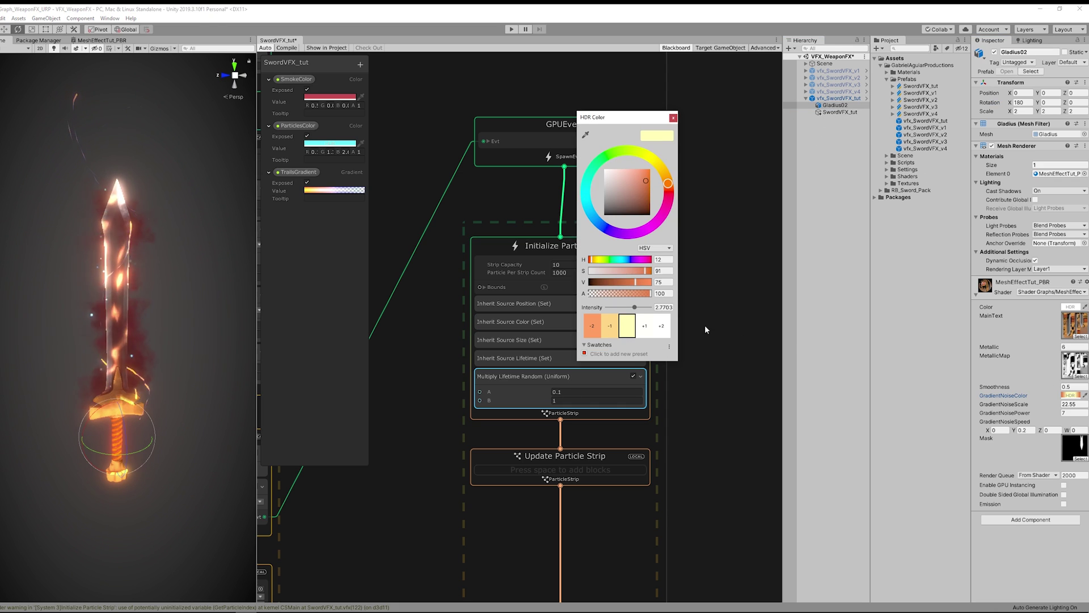
pyautogui.moveTo(637, 310); pyautogui.dragTo(635, 309)
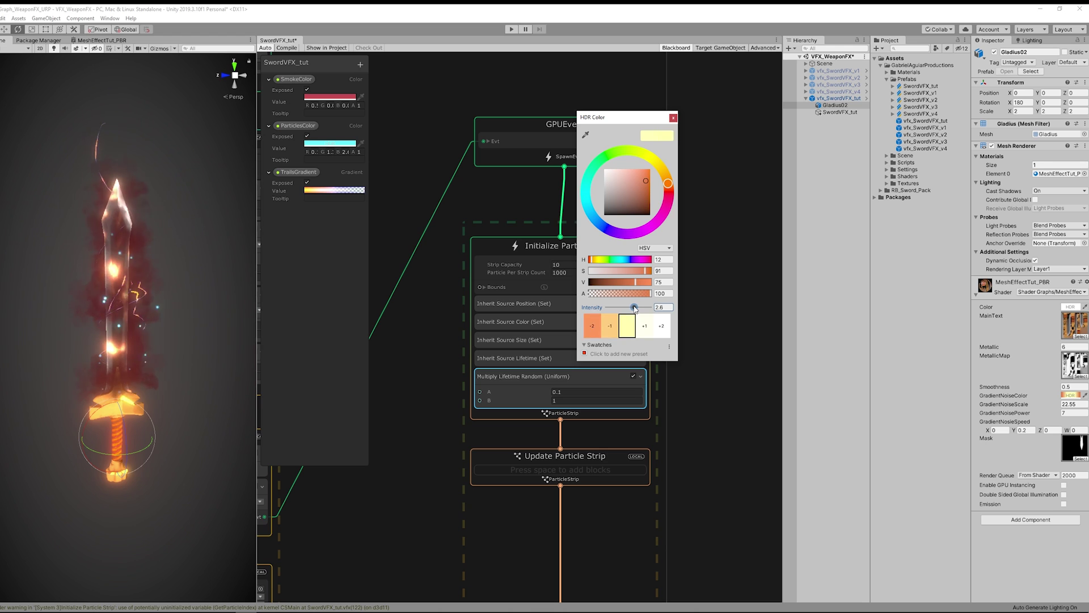